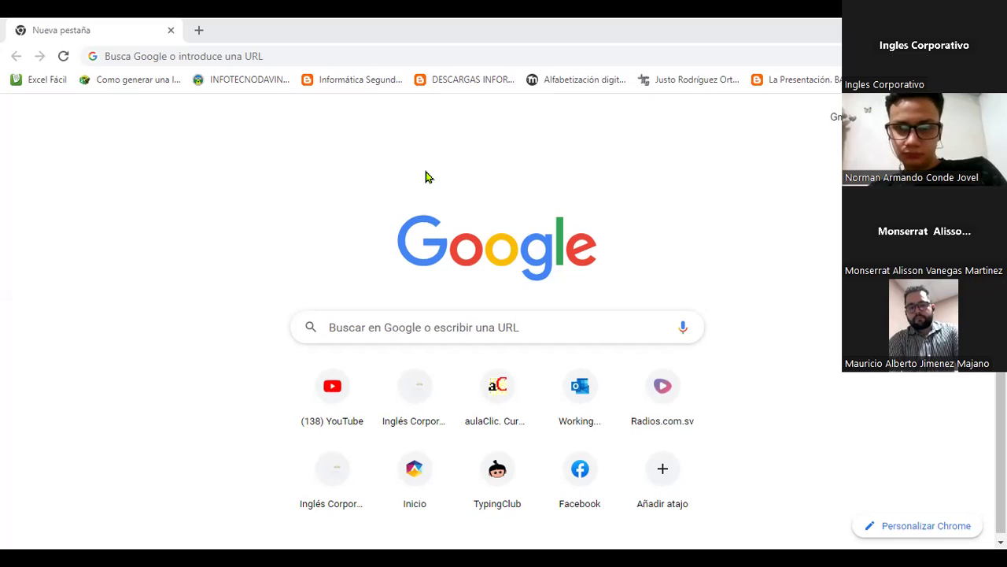
# Load the online.inglescorporativo.net home page, trimming '/dashboard' from the autocompleted address
pyautogui.click(390, 55)
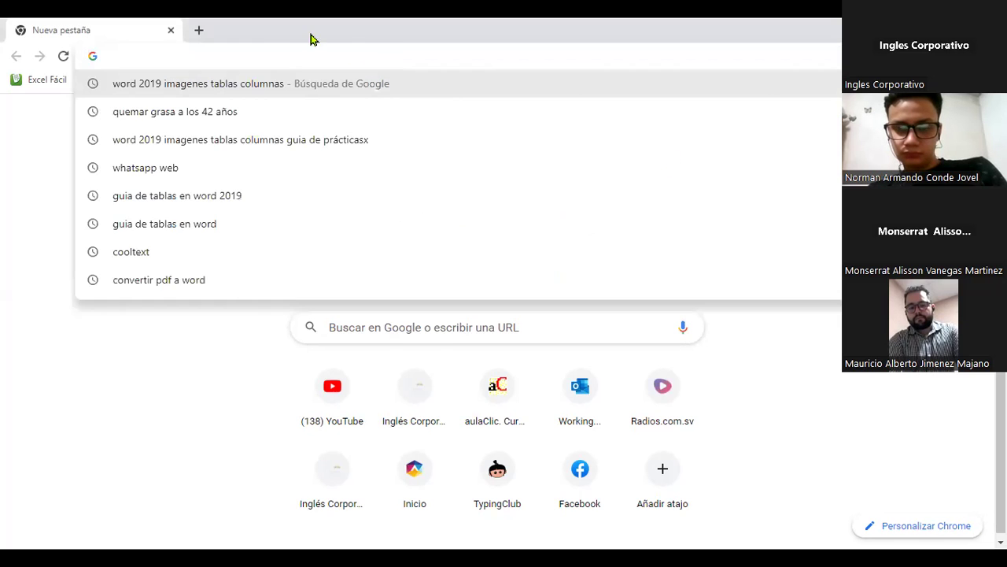
pyautogui.click(178, 349)
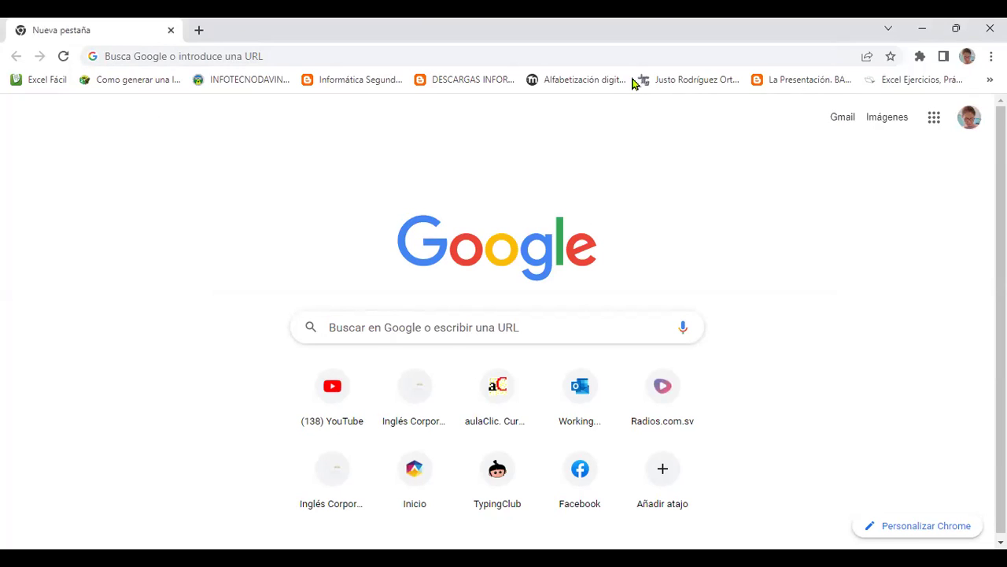
pyautogui.click(532, 56)
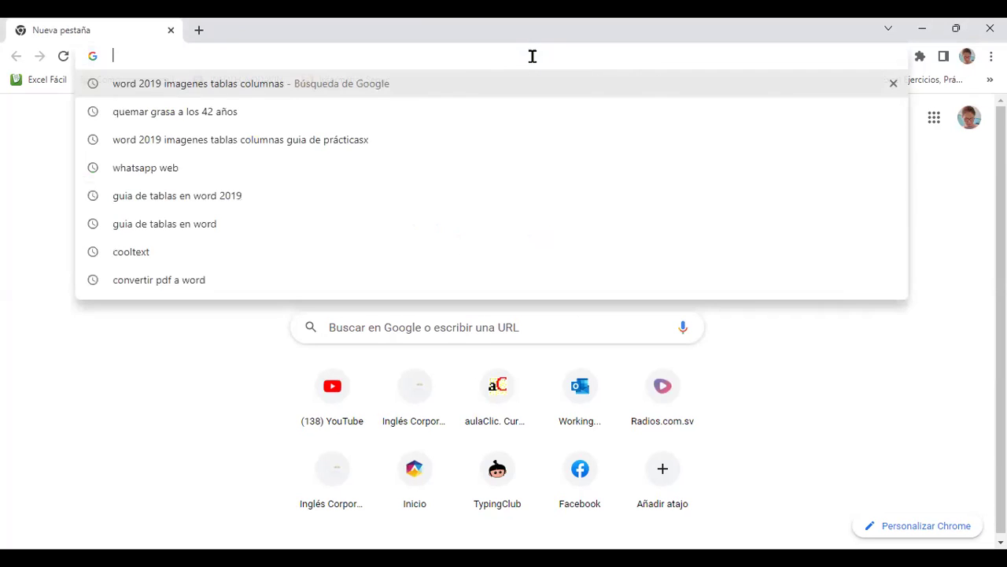
pyautogui.write('online.inglescorporativo.net')
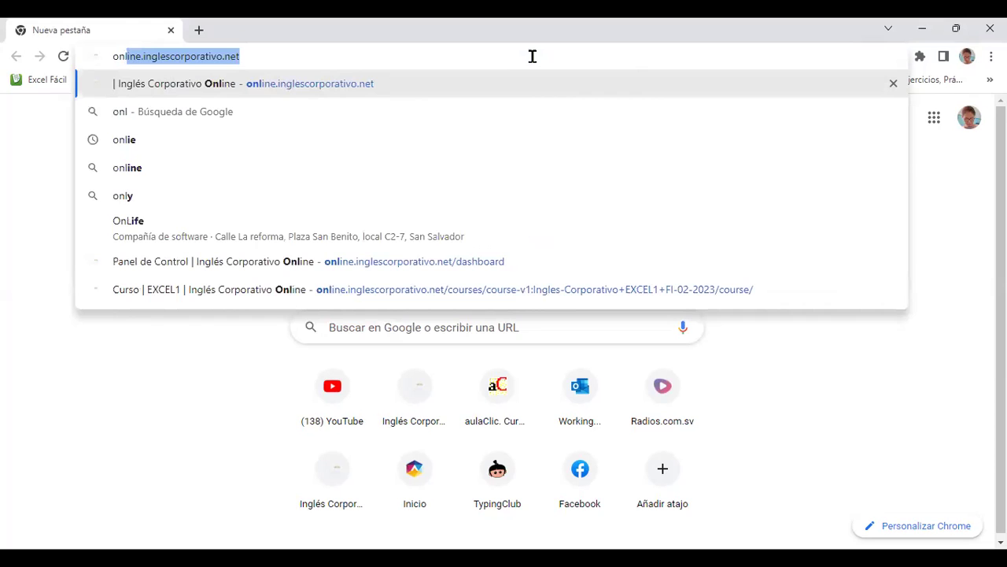
pyautogui.press('Right')
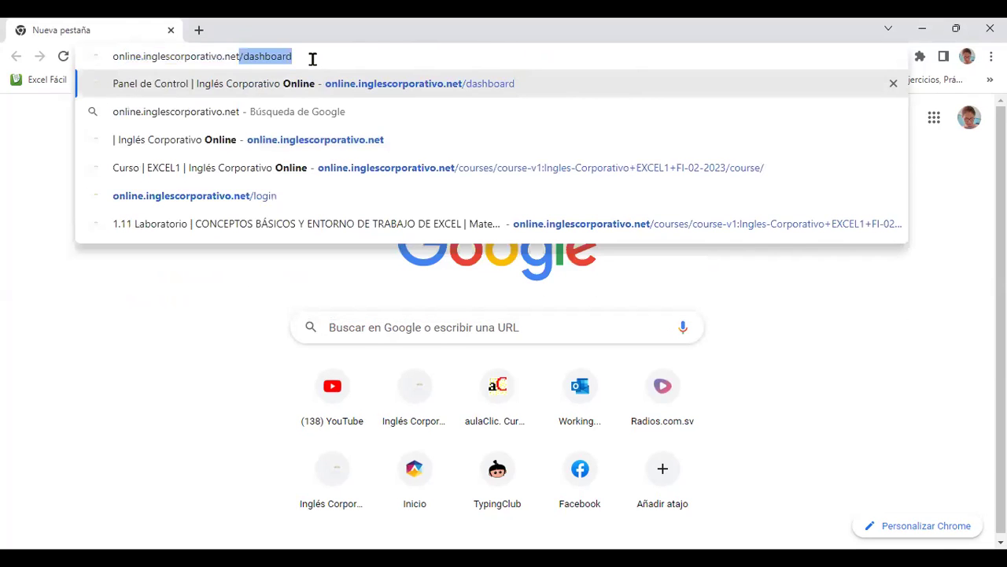
pyautogui.press('Delete')
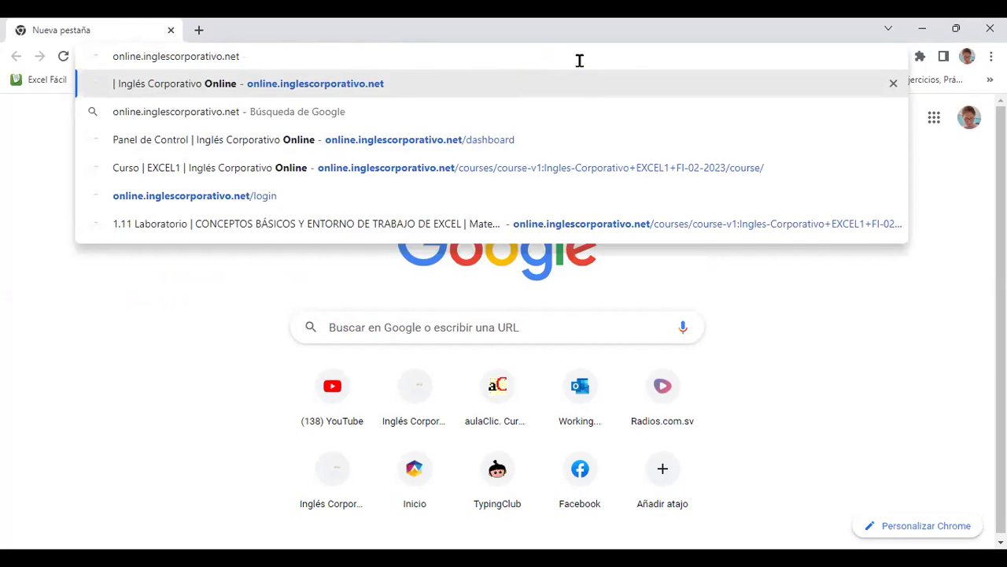
pyautogui.press('Return')
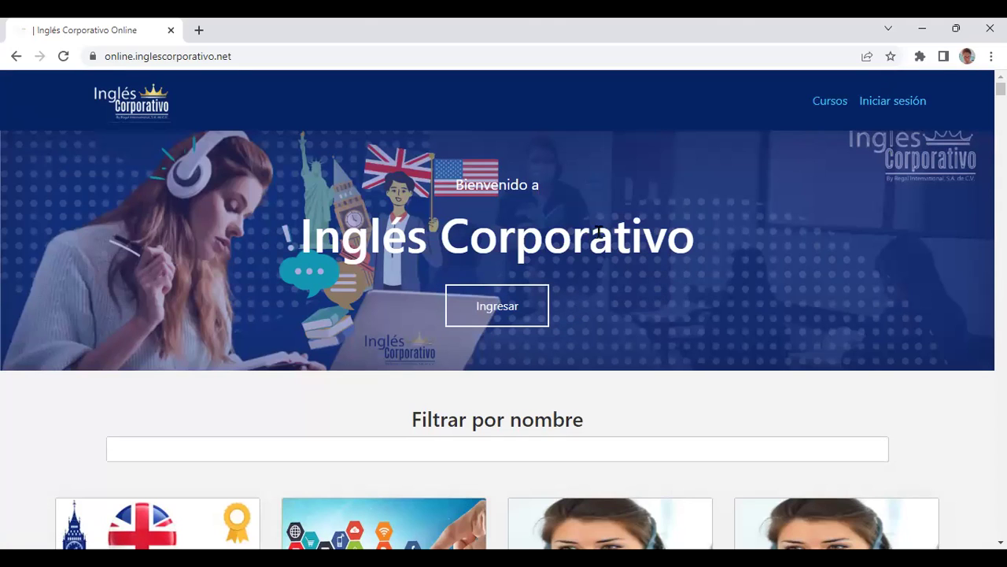
# Sign in with the saved account e-mail and the account password to reach Mis cursos
pyautogui.click(499, 310)
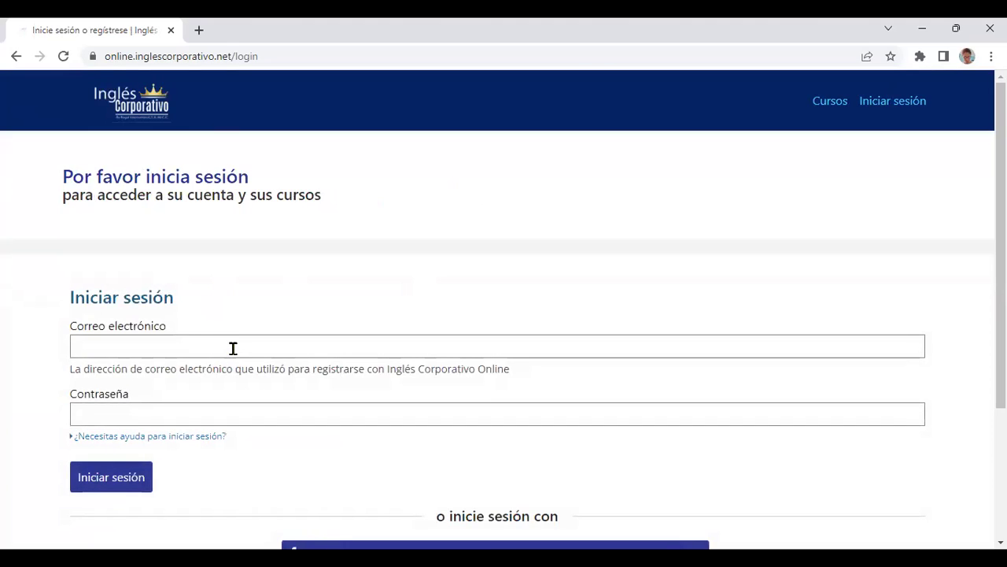
pyautogui.click(233, 348)
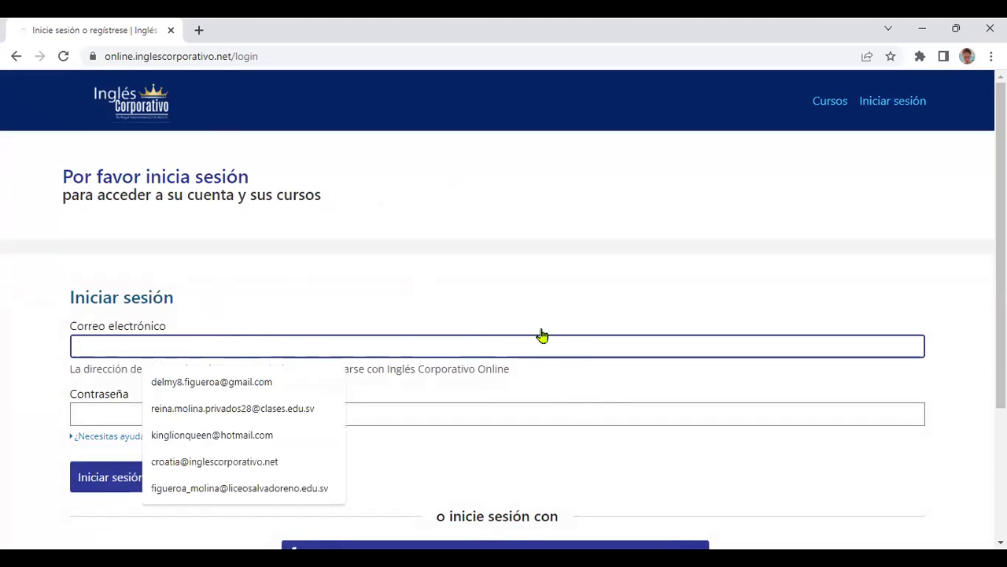
pyautogui.click(243, 383)
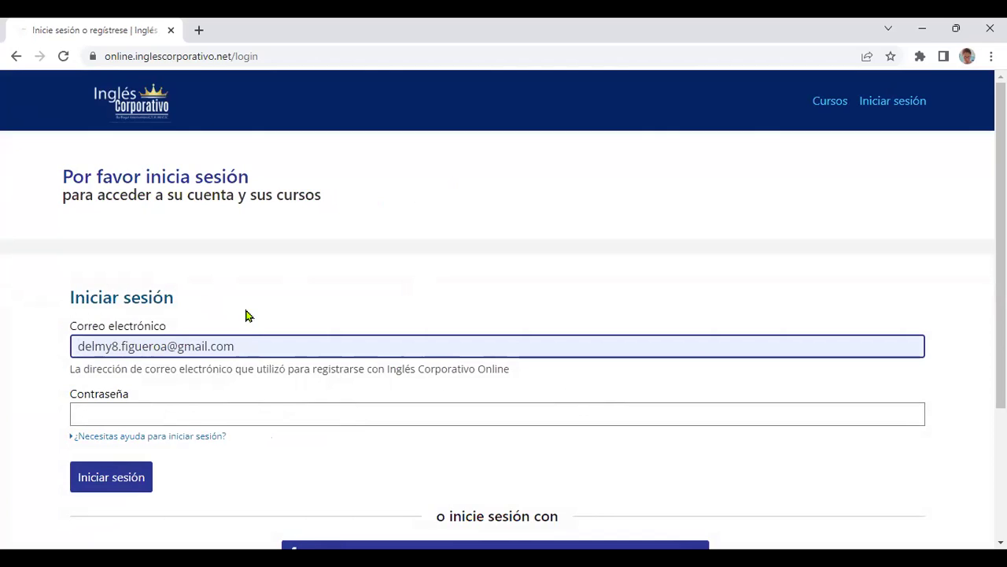
pyautogui.click(284, 414)
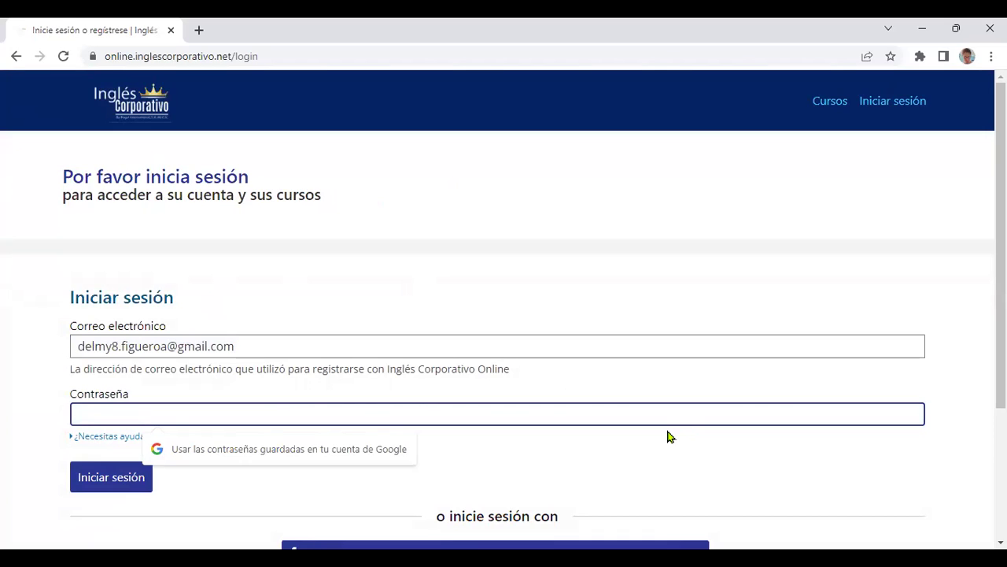
pyautogui.write('•••••')
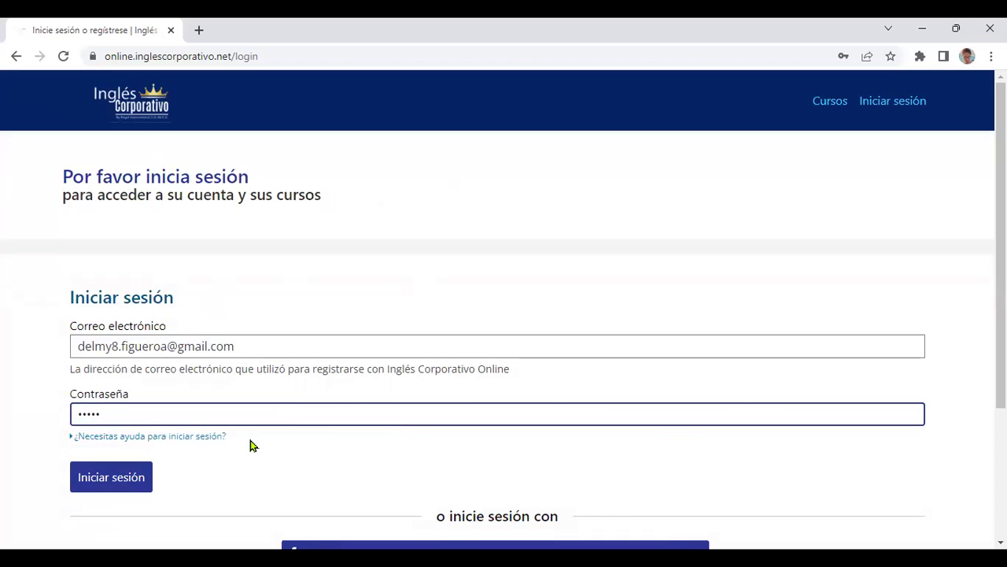
pyautogui.click(123, 475)
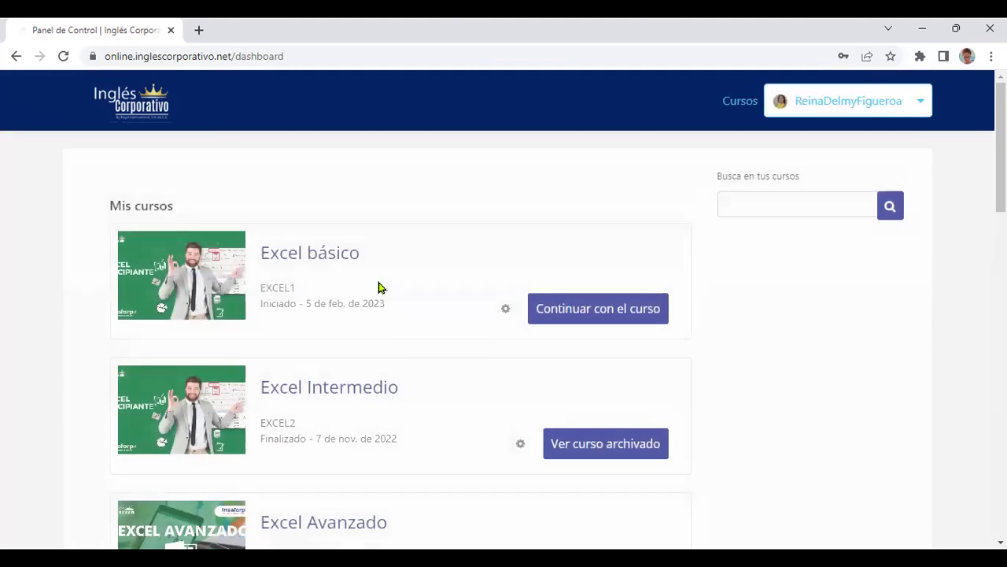
# Open the Excel básico course from the dashboard
pyautogui.click(341, 256)
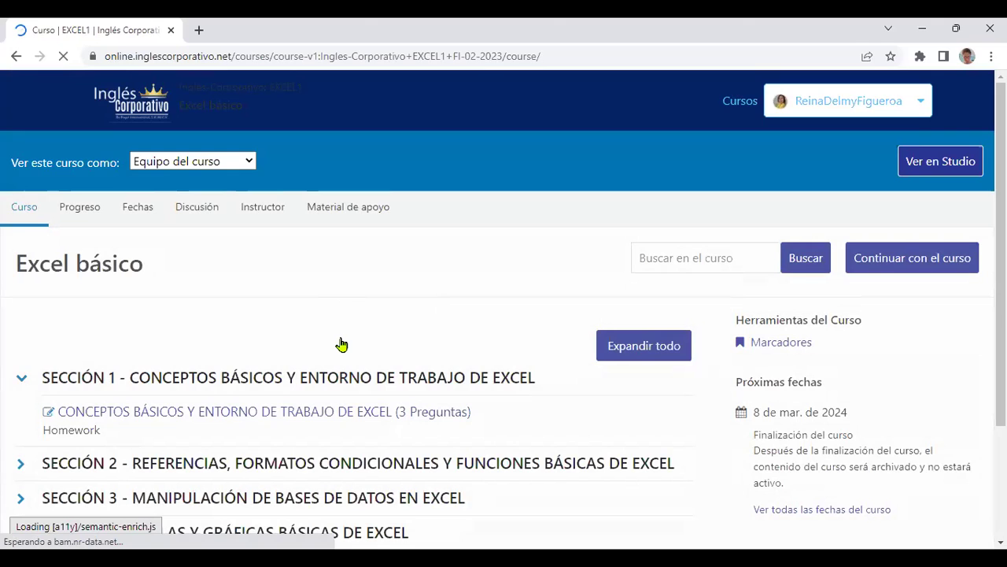
# Open the 'Conceptos básicos y entorno de trabajo de Excel' unit and expand all course sections
pyautogui.scroll(-1, 382, 465)
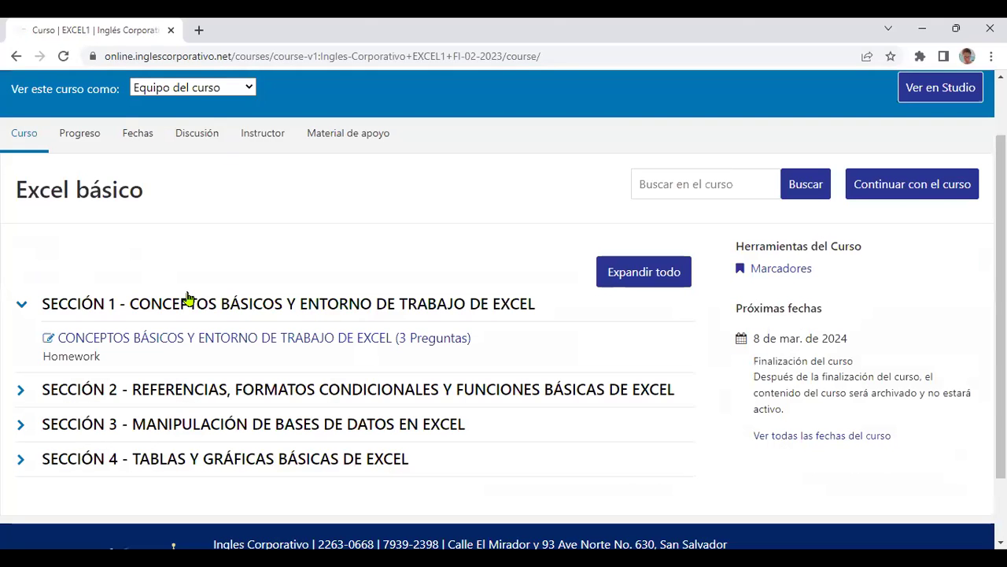
pyautogui.click(276, 345)
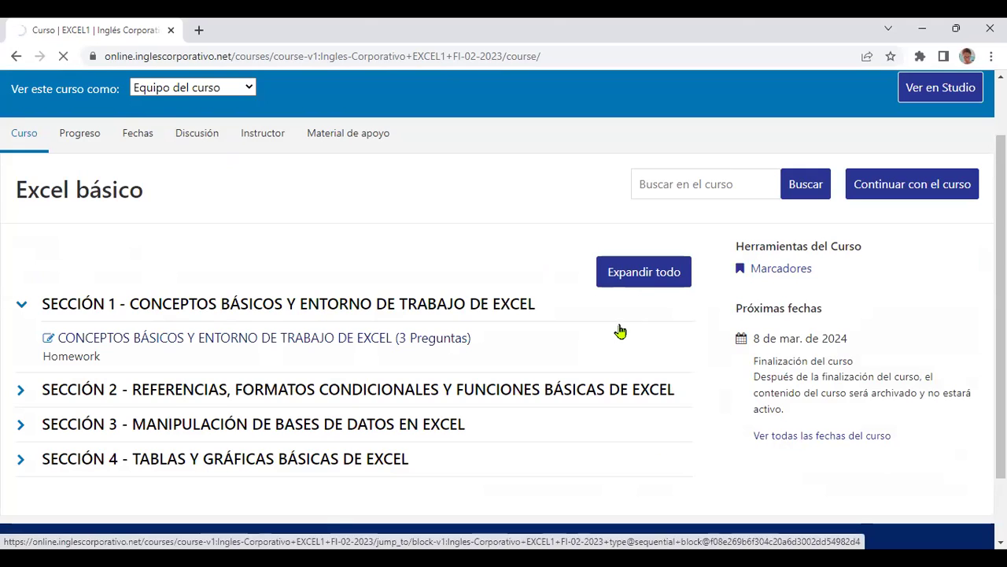
pyautogui.click(680, 287)
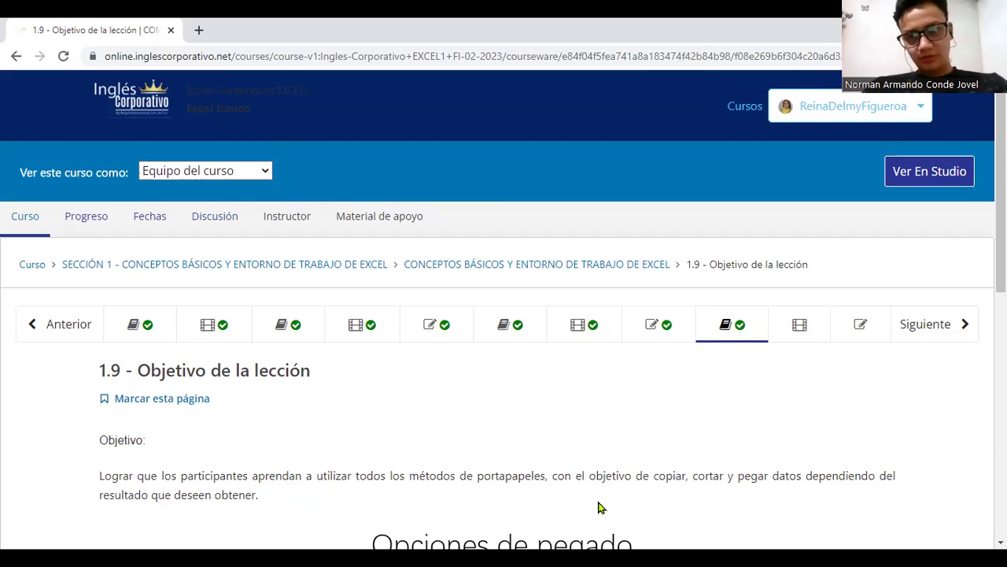
# Advance to unit 1.9 – Objetivo de la lección on clipboard copy, cut and paste
pyautogui.click(979, 349)
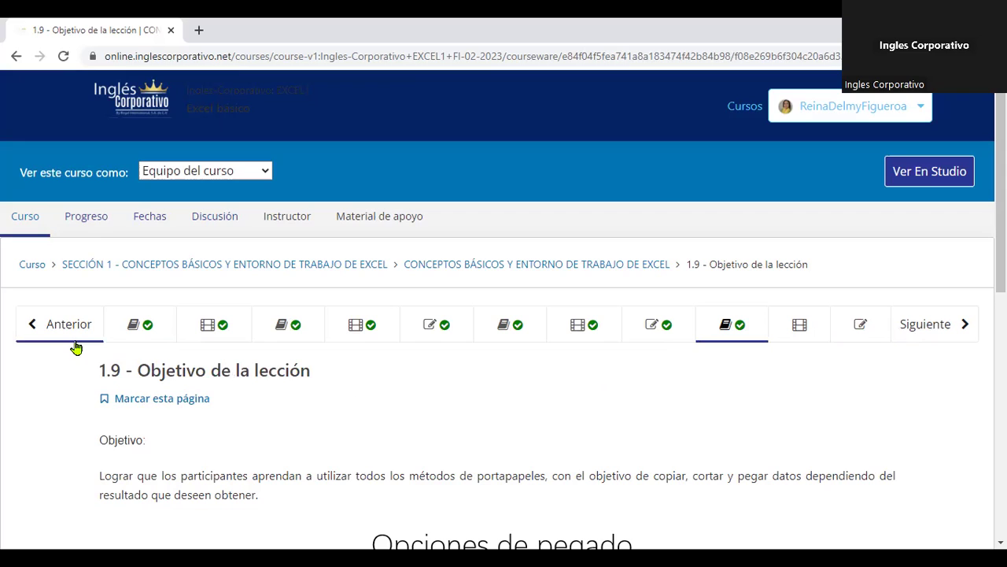
# Browse units 1.1 through 1.9, ending on lesson 1.10 – Portapapeles
pyautogui.click(134, 326)
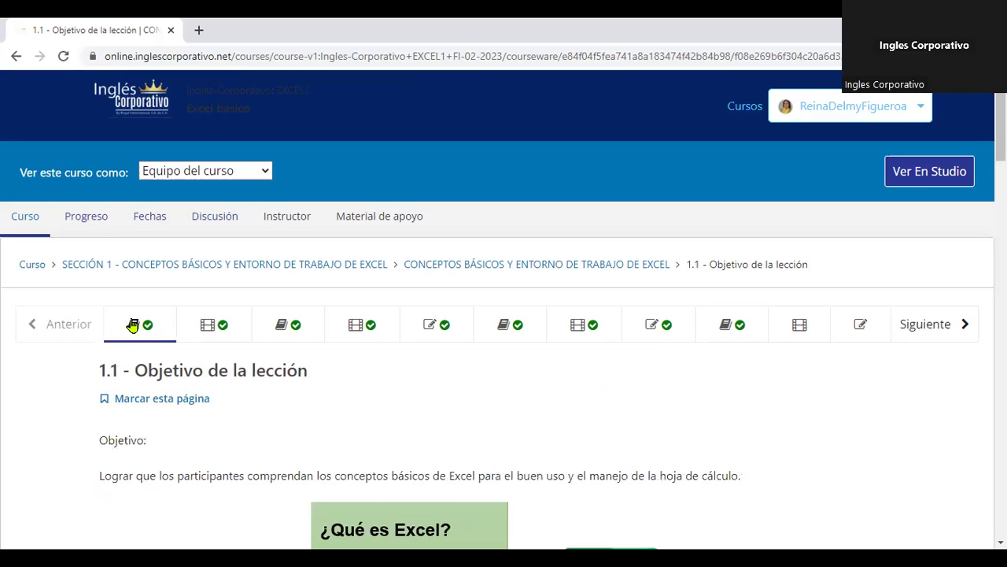
pyautogui.click(288, 329)
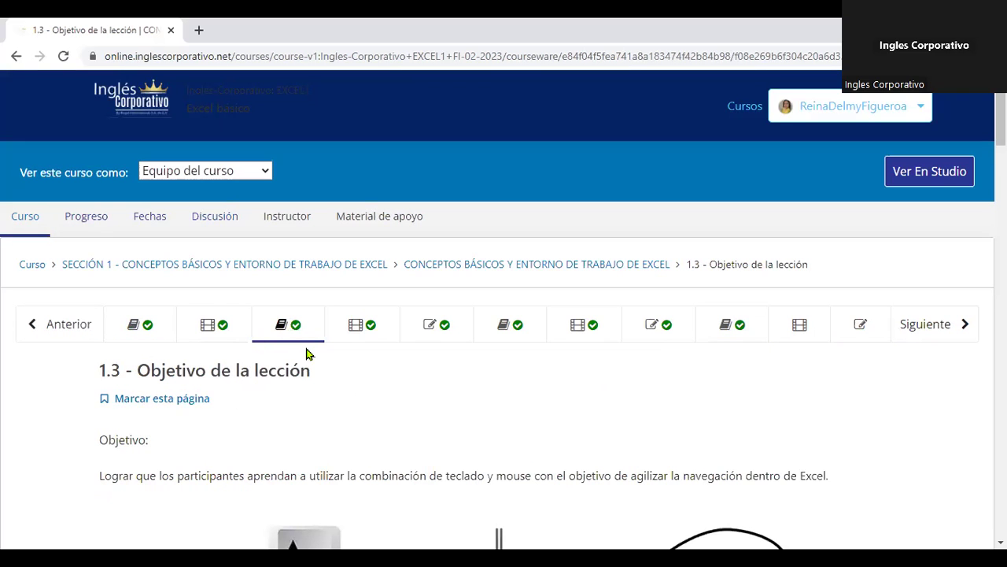
pyautogui.click(521, 335)
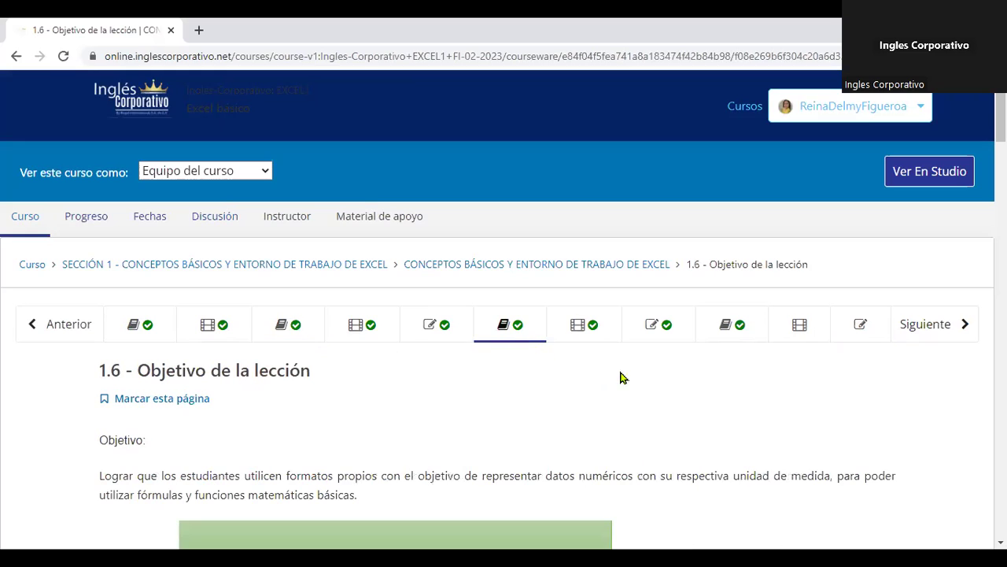
pyautogui.click(734, 330)
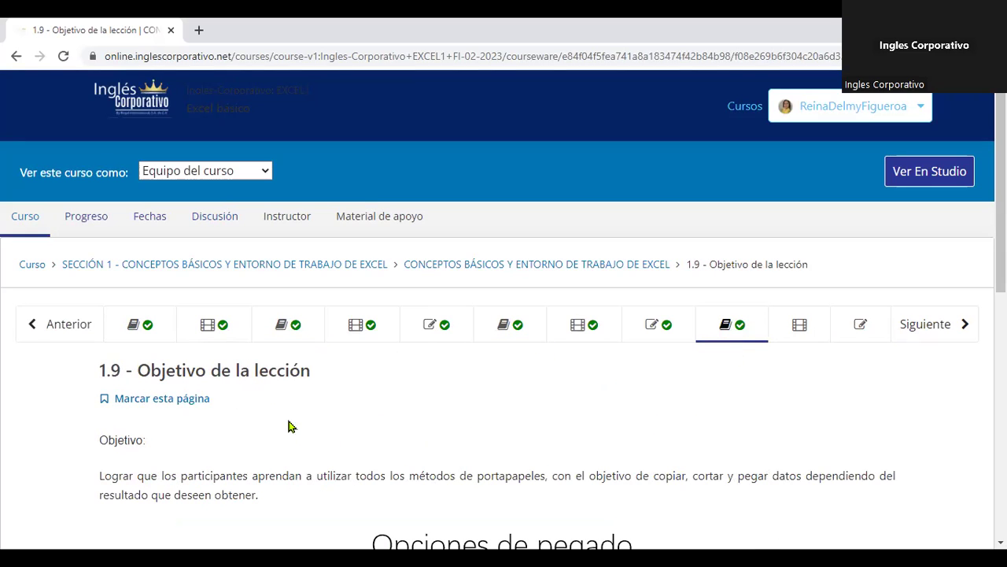
pyautogui.click(209, 330)
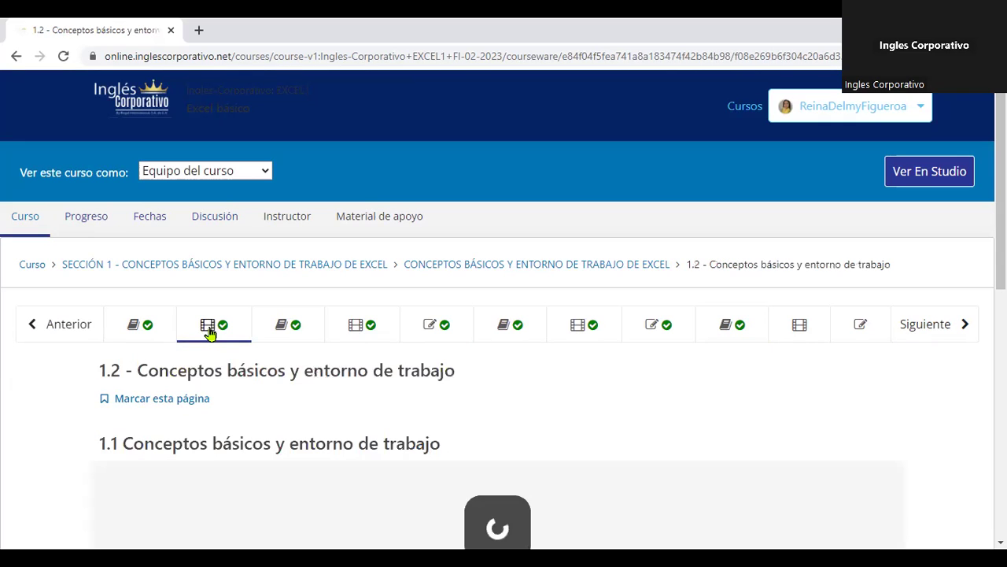
pyautogui.click(365, 331)
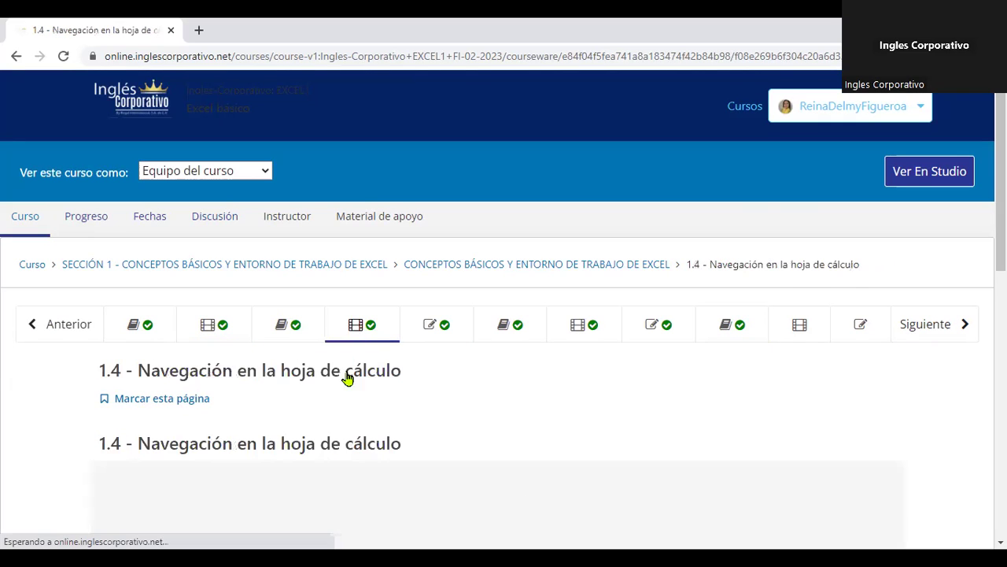
pyautogui.click(571, 334)
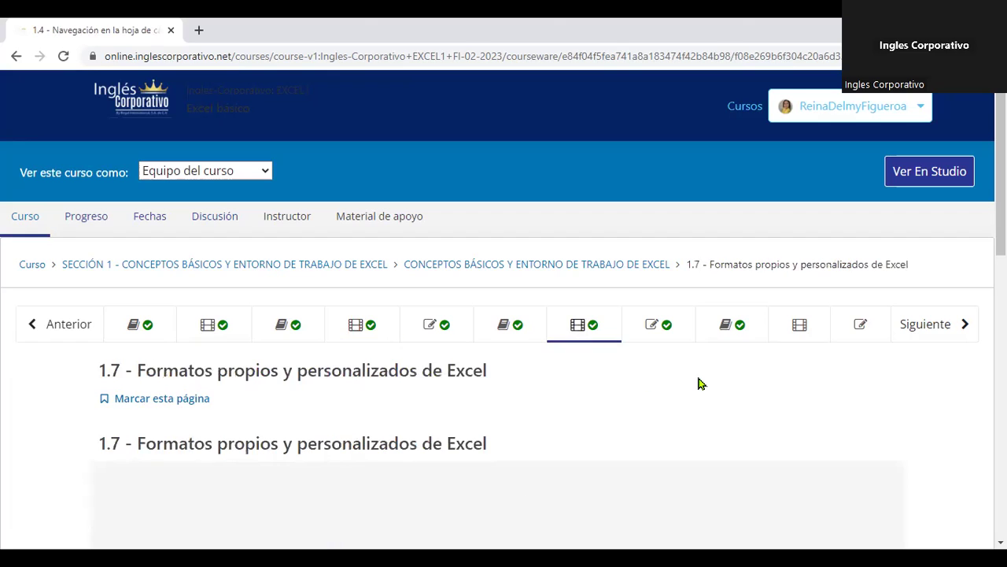
pyautogui.click(801, 329)
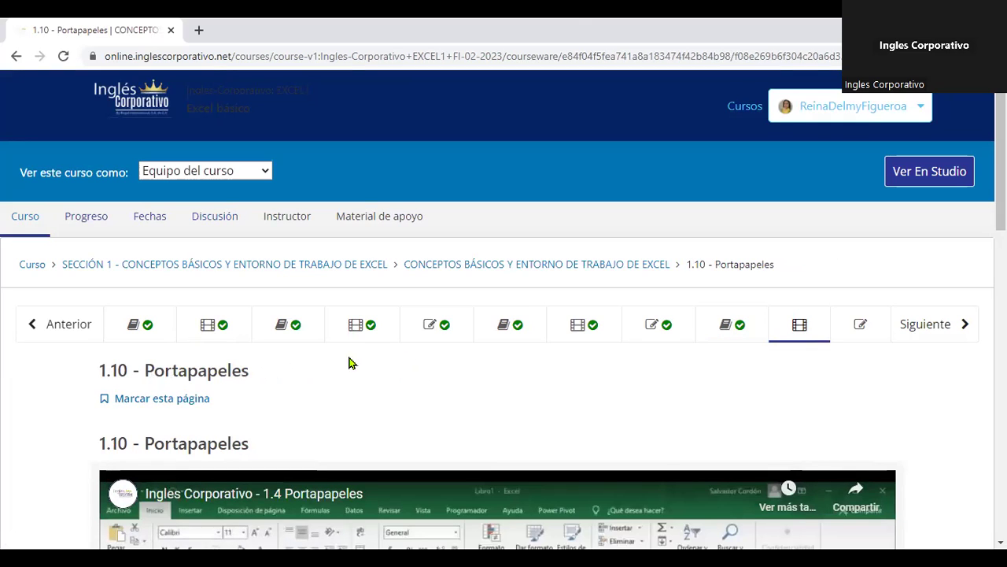
# Step through the 1.5 and 1.8 Laboratorio quizzes to the 1.11 Laboratorio 1.3 quiz
pyautogui.click(436, 340)
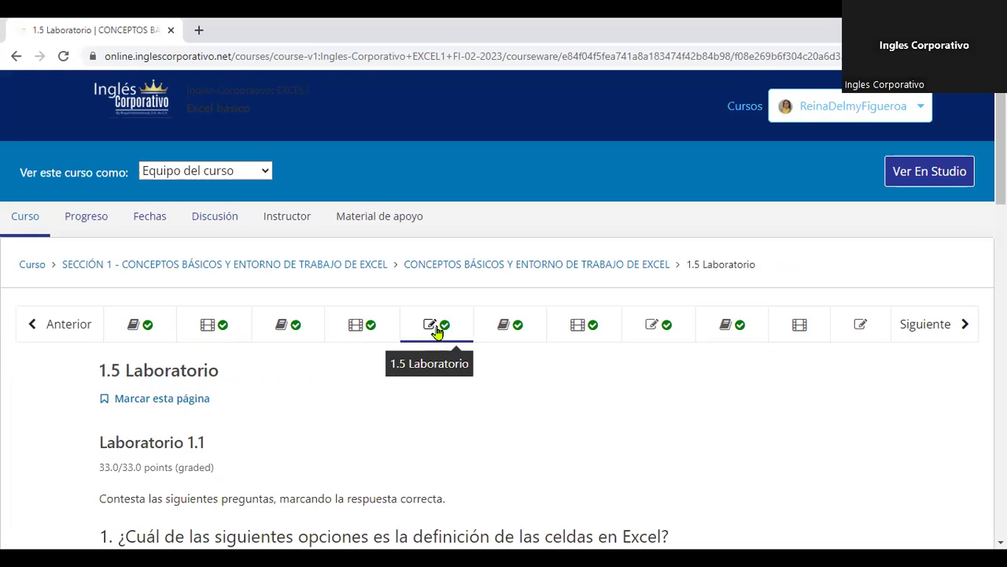
pyautogui.click(656, 326)
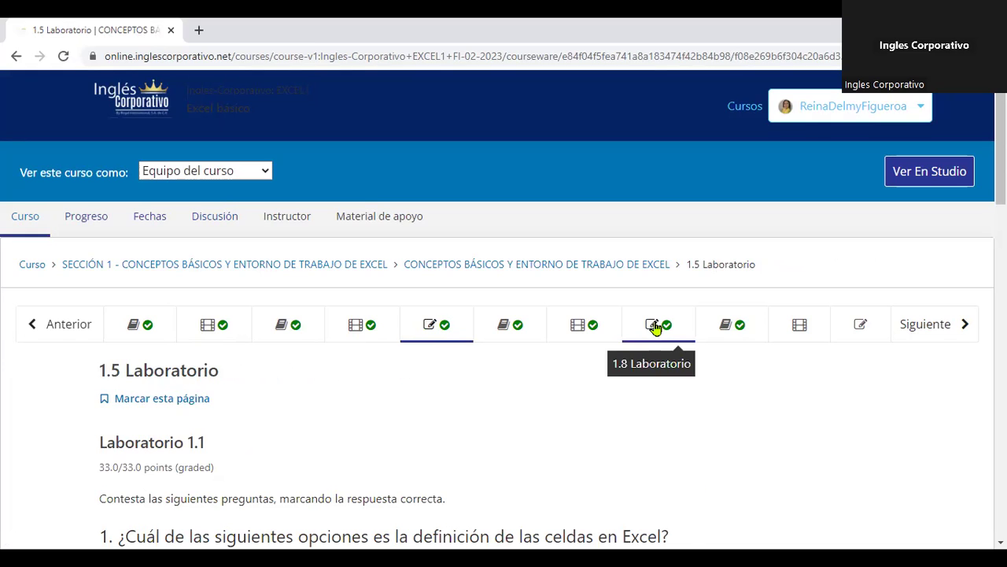
pyautogui.click(860, 326)
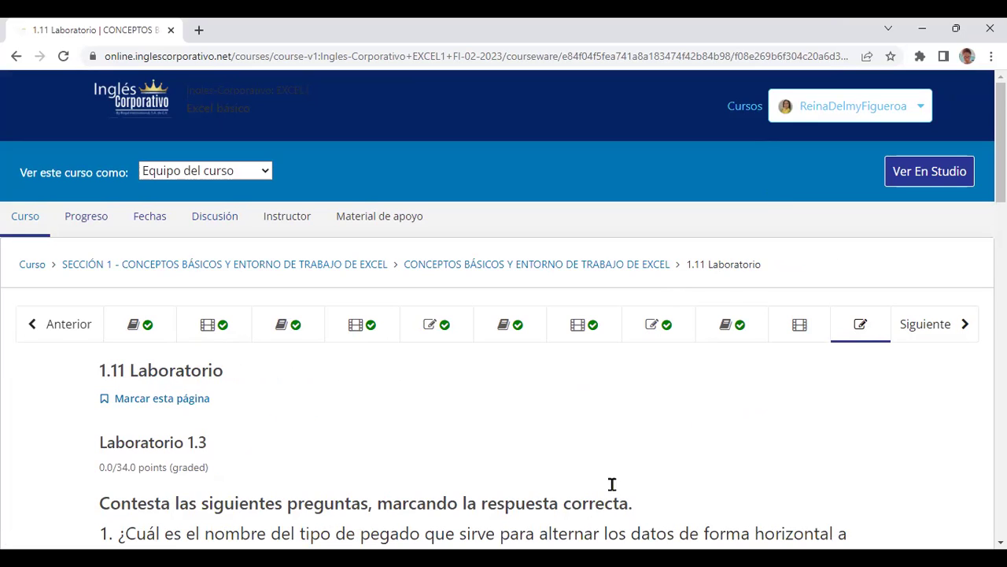
# Read through the 1.9 Opciones de pegado content, then continue to lesson 1.10 Portapapeles
pyautogui.click(732, 332)
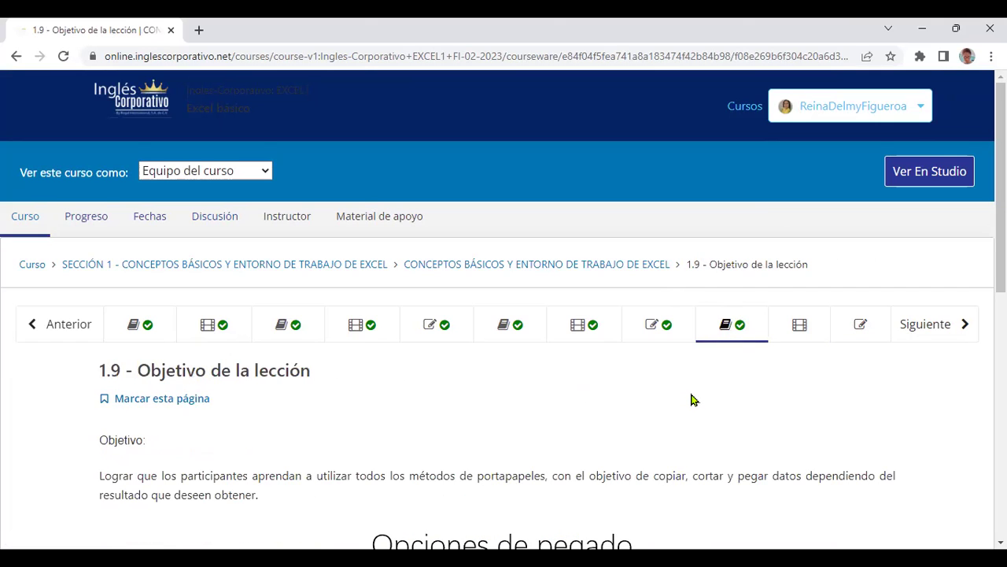
pyautogui.scroll(-1, 691, 400)
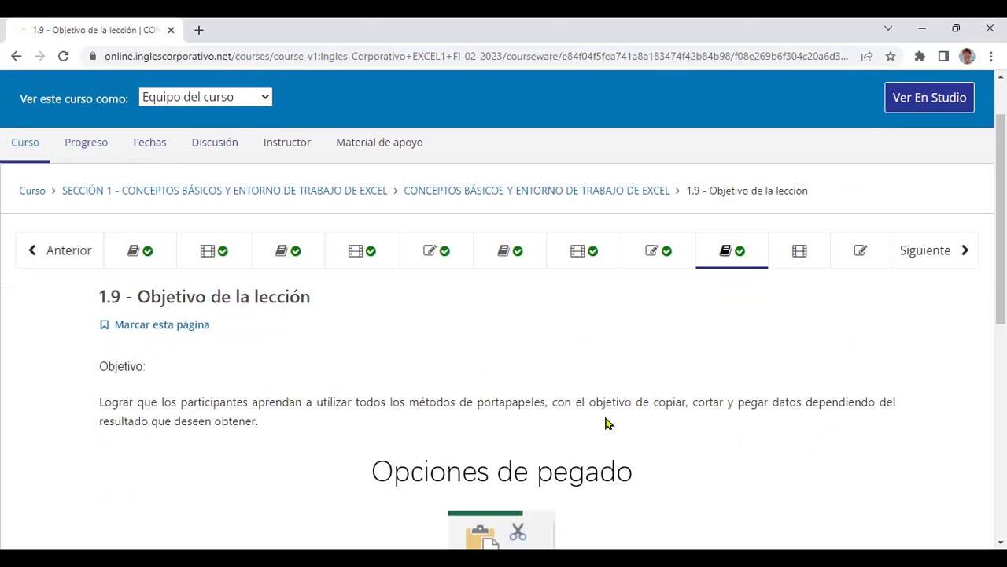
pyautogui.scroll(-1, 510, 439)
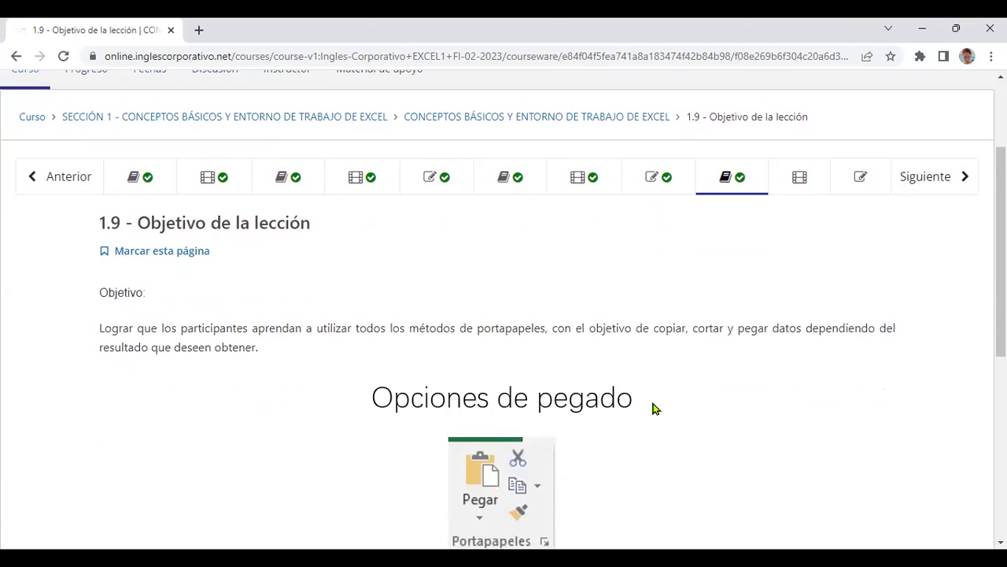
pyautogui.scroll(-1, 650, 406)
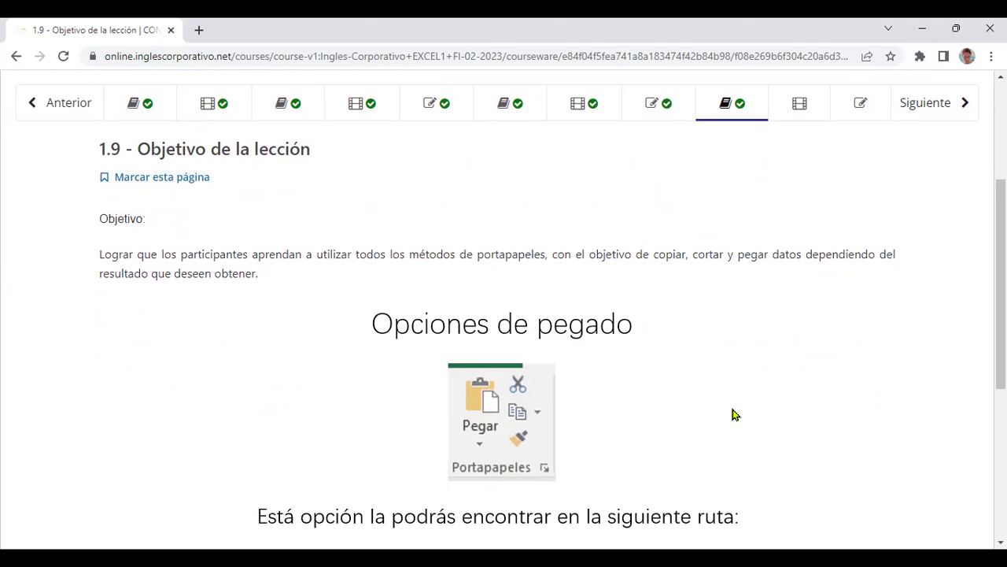
pyautogui.scroll(-1, 718, 395)
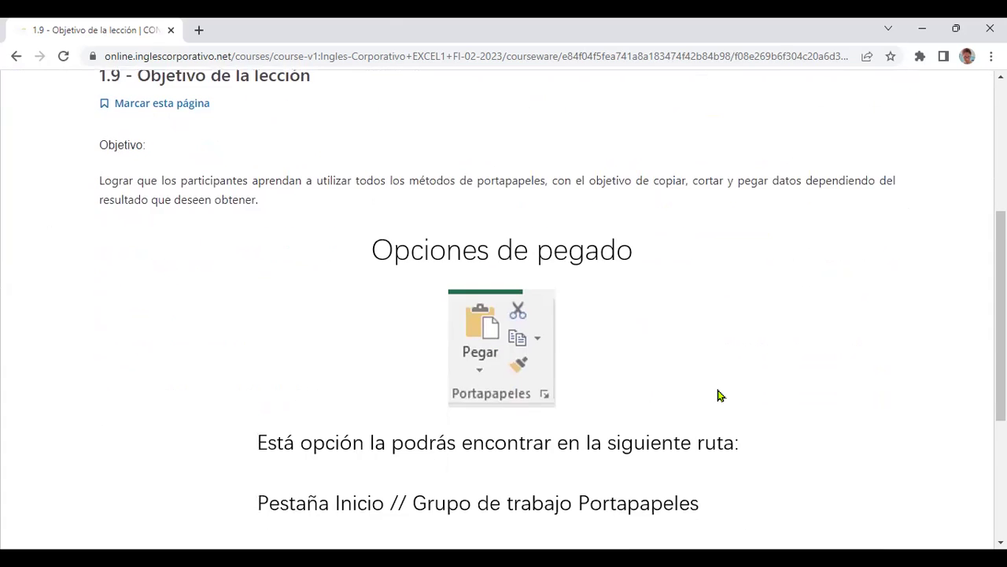
pyautogui.scroll(-1, 718, 395)
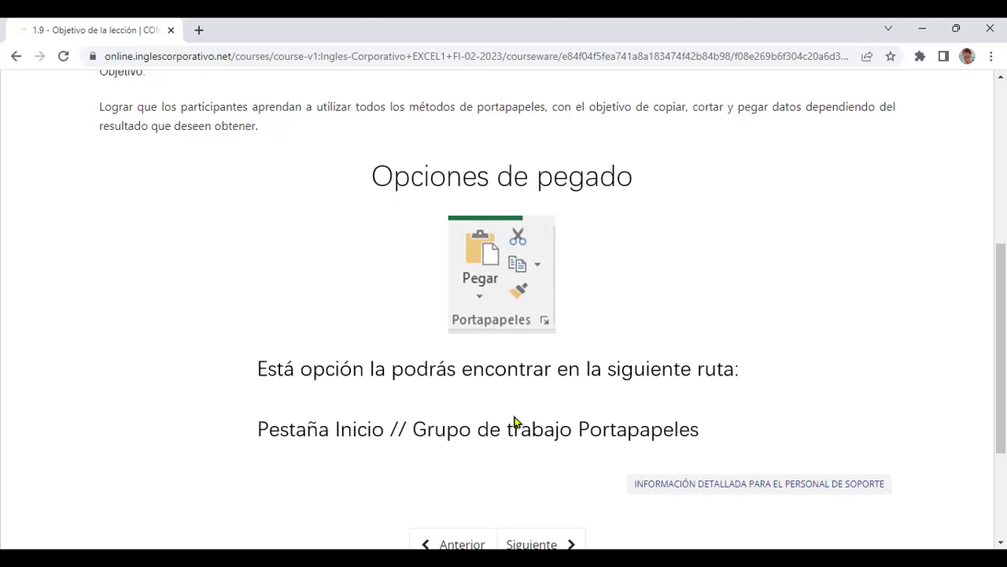
pyautogui.scroll(-1, 427, 427)
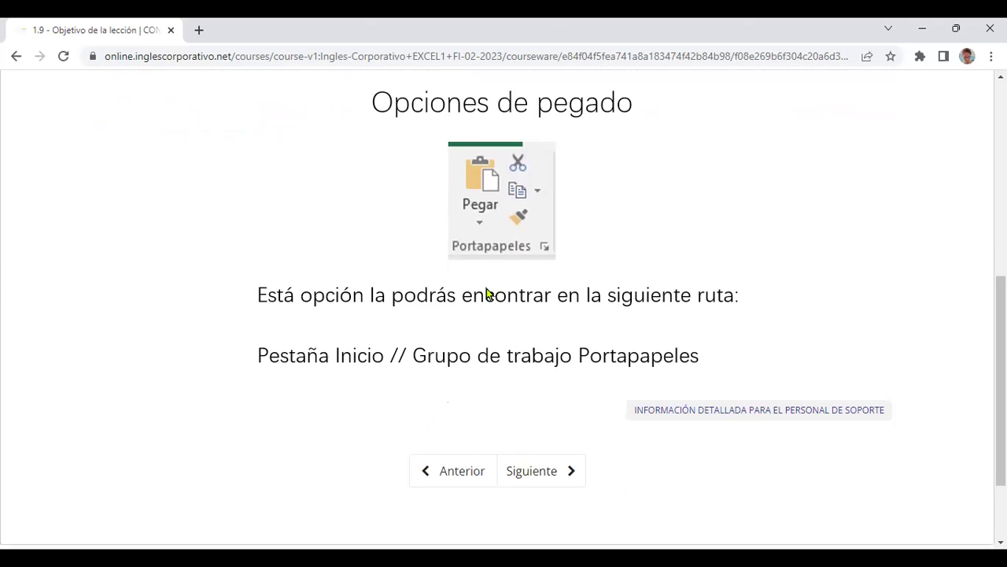
pyautogui.scroll(1, 350, 417)
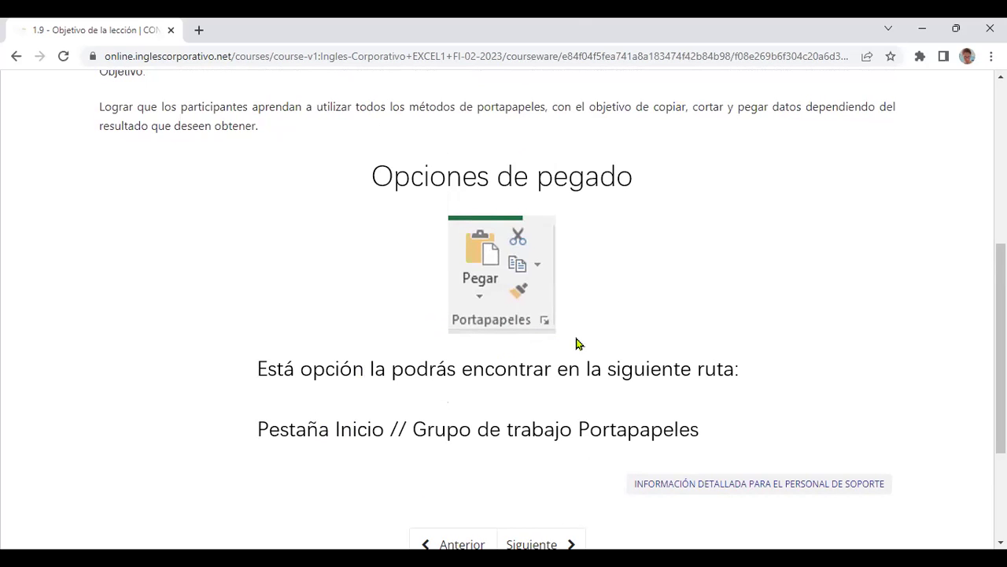
pyautogui.scroll(-2, 795, 305)
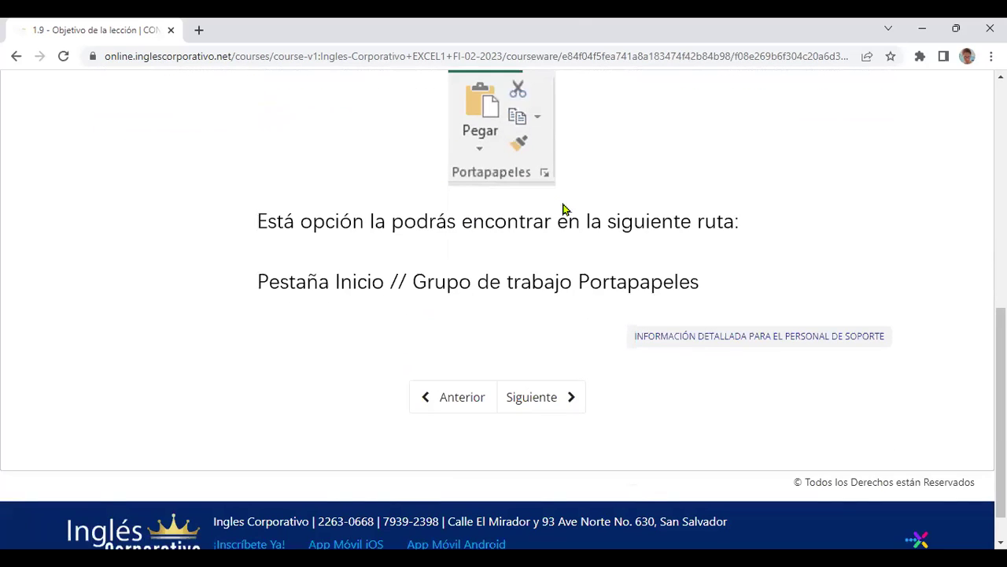
pyautogui.click(540, 405)
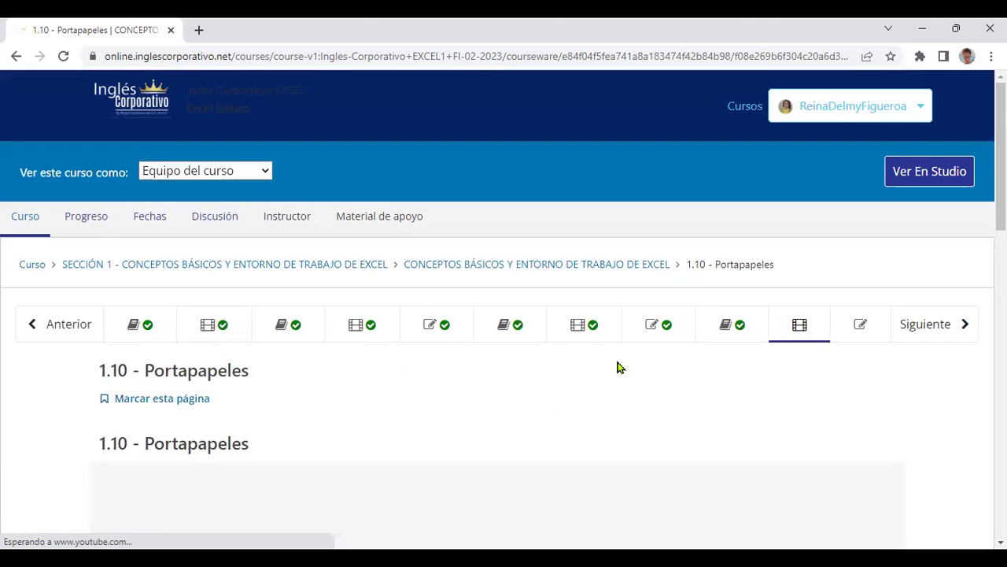
# Play the embedded Portapapeles YouTube video in lesson 1.10
pyautogui.scroll(-3, 618, 367)
pyautogui.scroll(-1, 616, 358)
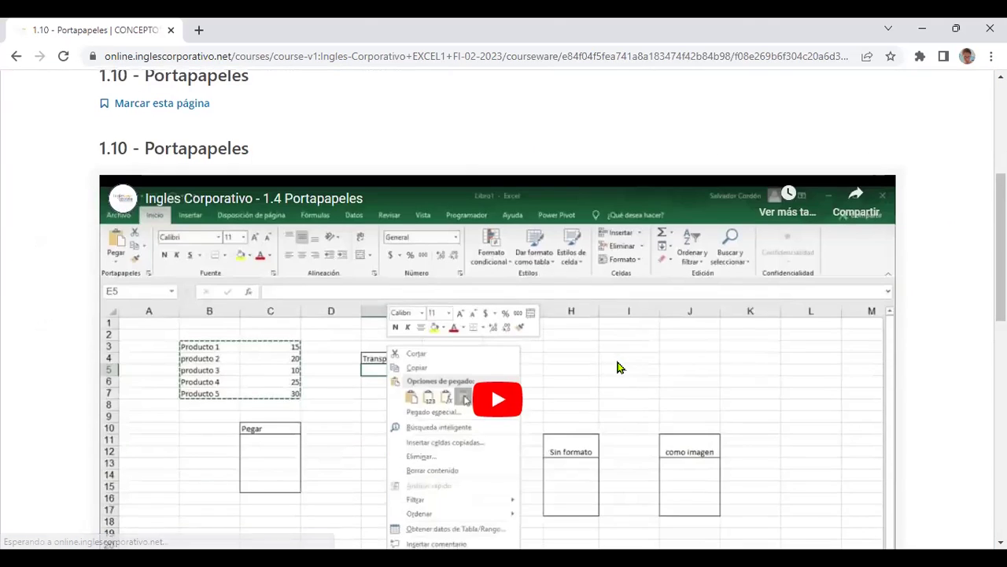
pyautogui.scroll(-2, 615, 357)
pyautogui.scroll(1, 632, 359)
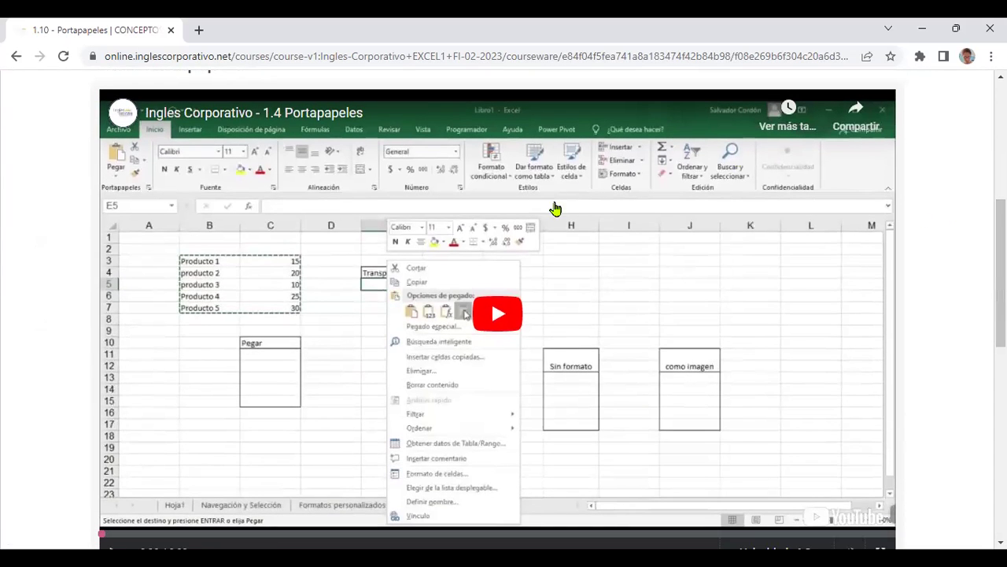
pyautogui.click(499, 323)
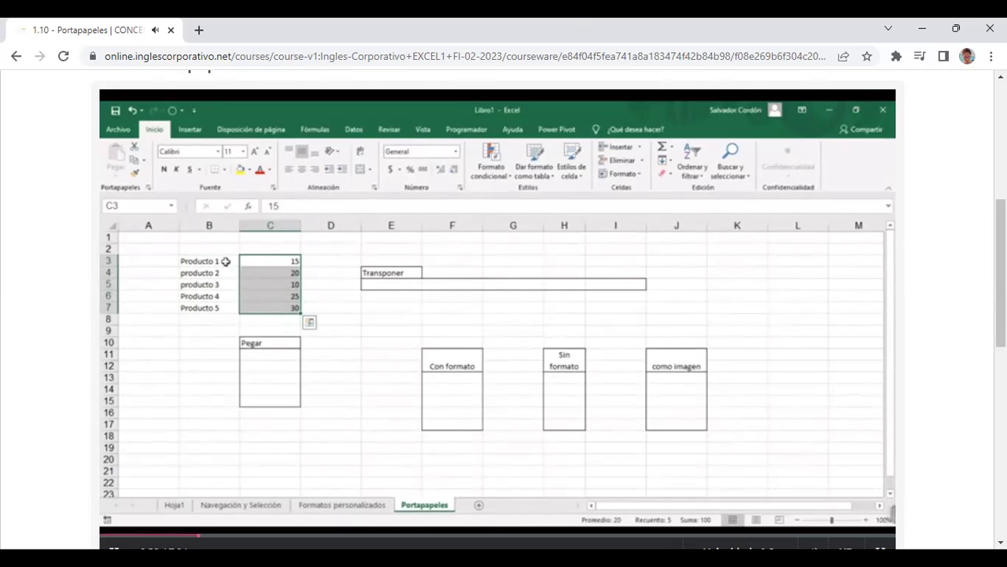
pyautogui.moveTo(223, 259); pyautogui.dragTo(226, 308)
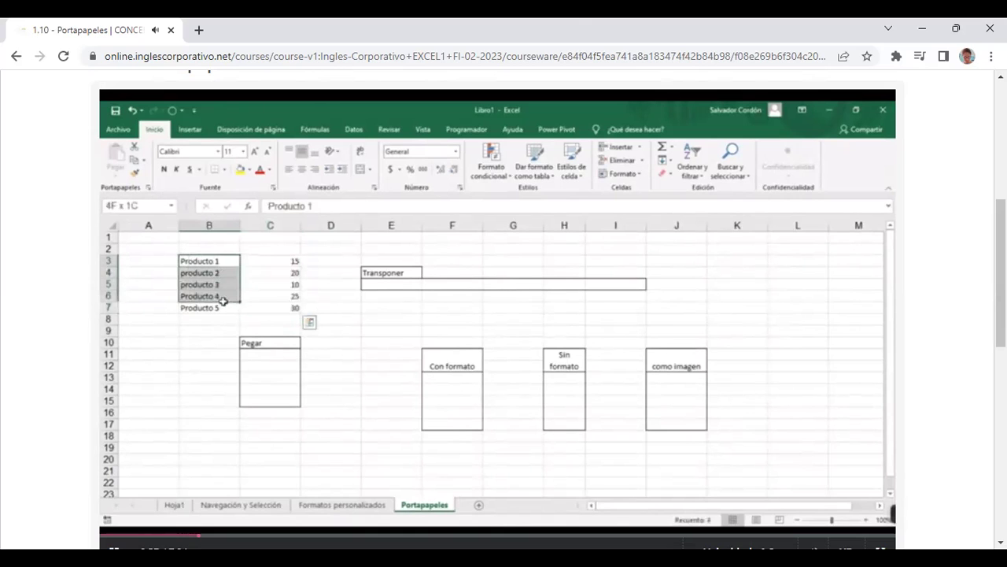
pyautogui.click(198, 263)
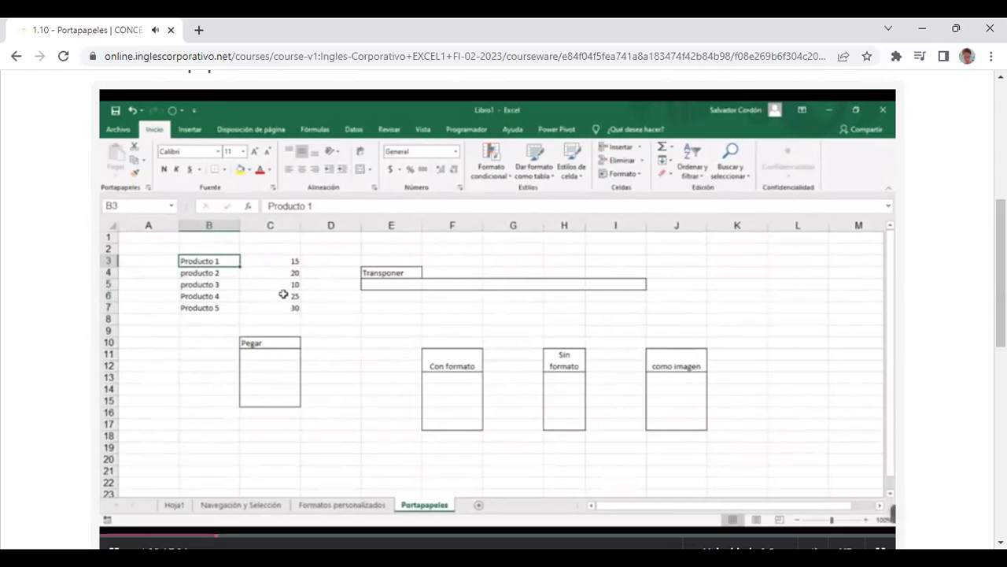
pyautogui.press('Down')
pyautogui.press('Down')
pyautogui.press('Down')
pyautogui.press('Down')
pyautogui.hotkey('ctrl', 'Up')
pyautogui.hotkey('ctrl', 'Down')
pyautogui.hotkey('ctrl', 'Up')
pyautogui.hotkey('ctrl', 'shift', 'Down')
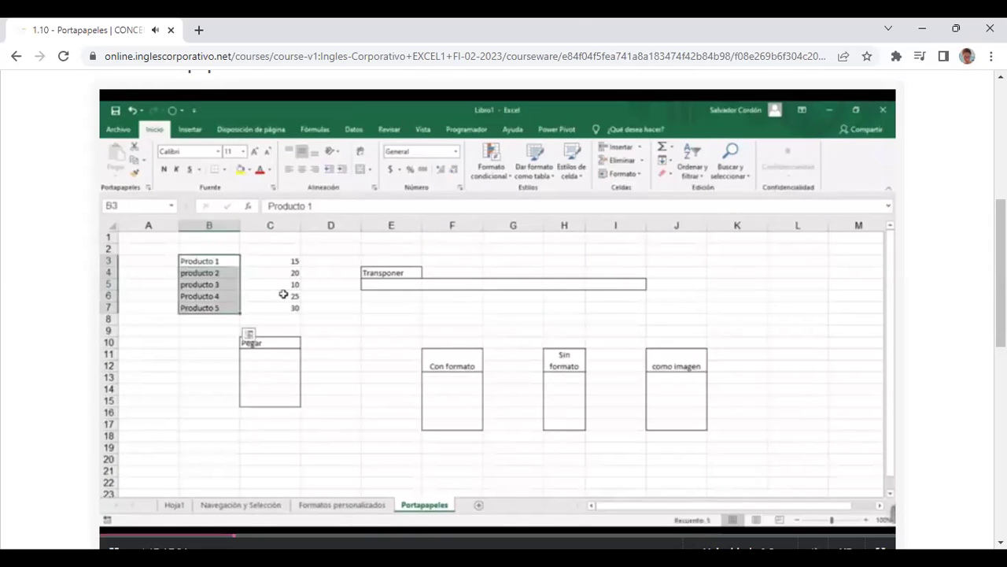
pyautogui.press('Down')
pyautogui.press('Down')
pyautogui.press('Down')
pyautogui.press('Down')
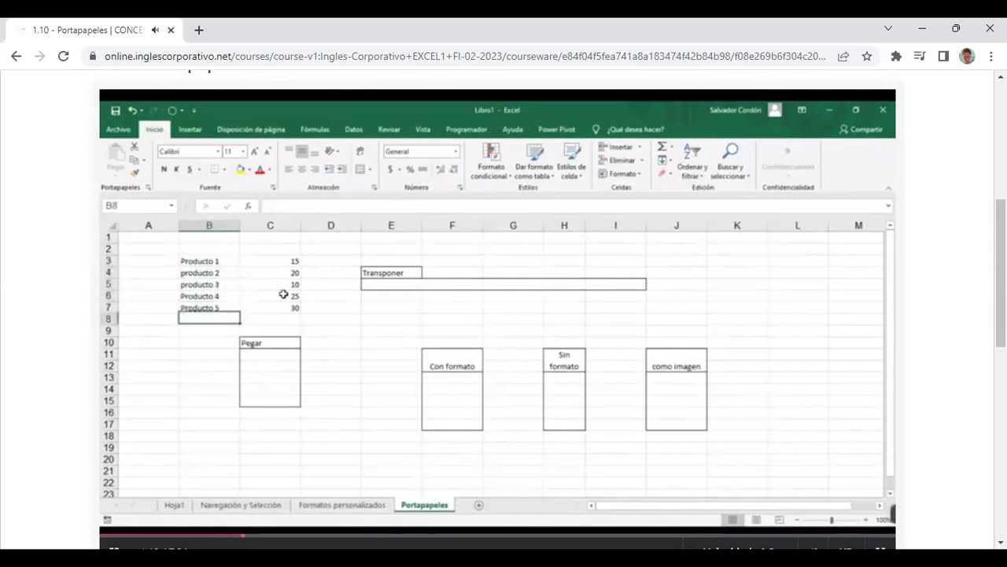
pyautogui.press('Up')
pyautogui.hotkey('shift', 'Up')
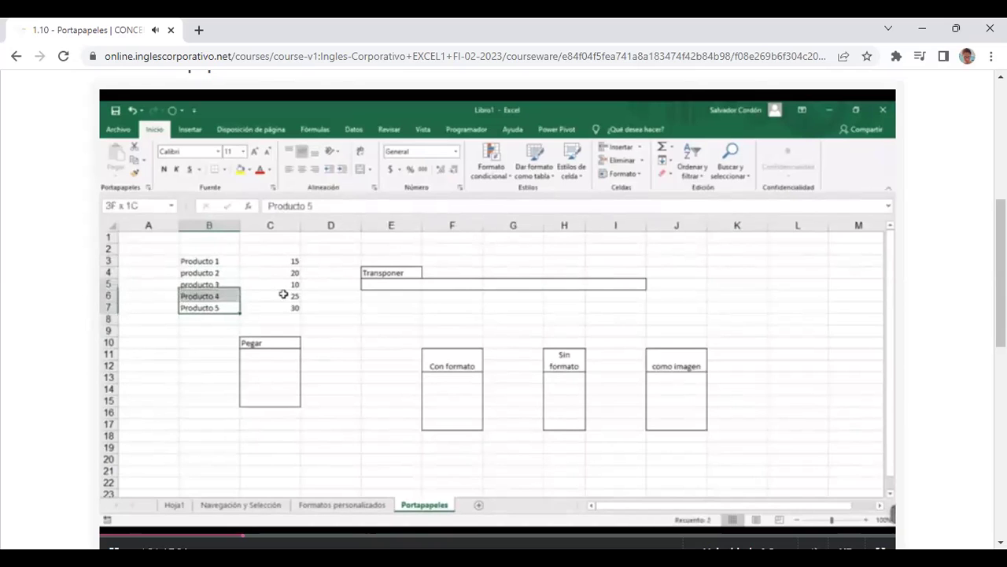
pyautogui.hotkey('shift', 'Up')
pyautogui.hotkey('shift', 'Up')
pyautogui.hotkey('shift', 'Up')
pyautogui.hotkey('shift', 'Down')
pyautogui.hotkey('shift', 'Down')
pyautogui.hotkey('shift', 'Down')
pyautogui.hotkey('shift', 'Down')
pyautogui.hotkey('shift', 'Down')
pyautogui.hotkey('shift', 'Down')
pyautogui.hotkey('shift', 'Up')
pyautogui.hotkey('shift', 'Up')
pyautogui.hotkey('shift', 'Up')
pyautogui.hotkey('shift', 'Up')
pyautogui.hotkey('shift', 'Up')
pyautogui.hotkey('shift', 'Down')
pyautogui.hotkey('shift', 'Up')
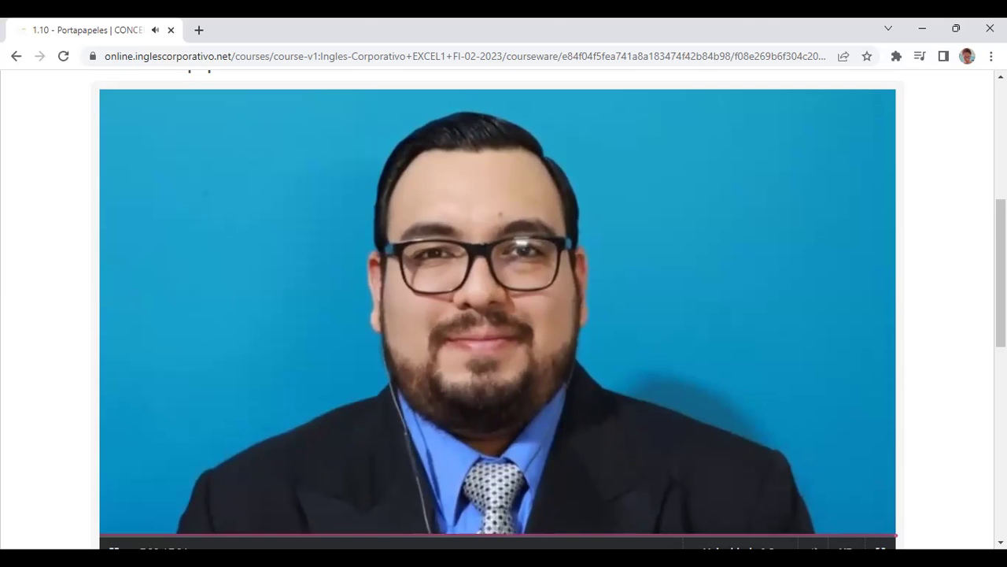
pyautogui.scroll(-2, 510, 359)
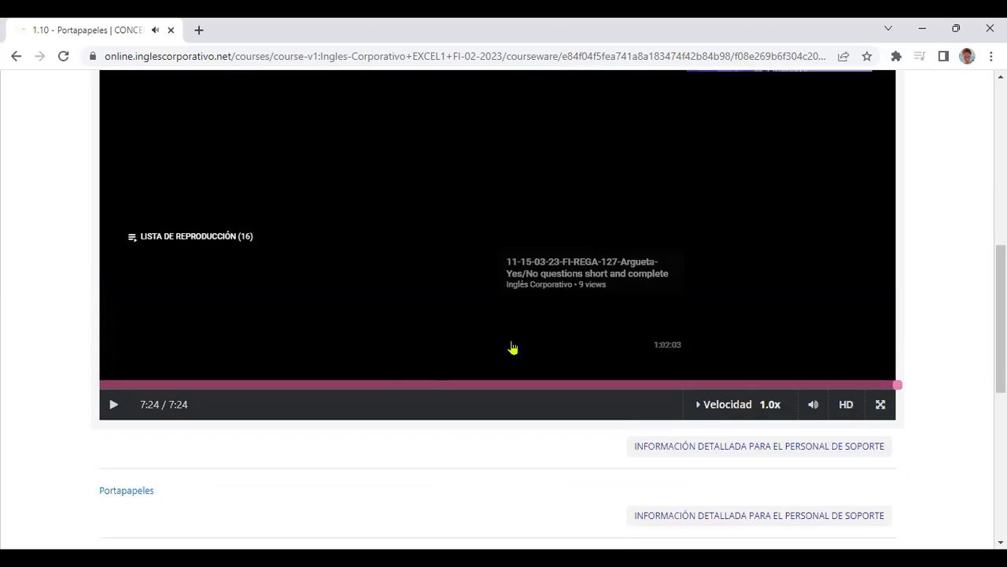
pyautogui.scroll(-2, 403, 354)
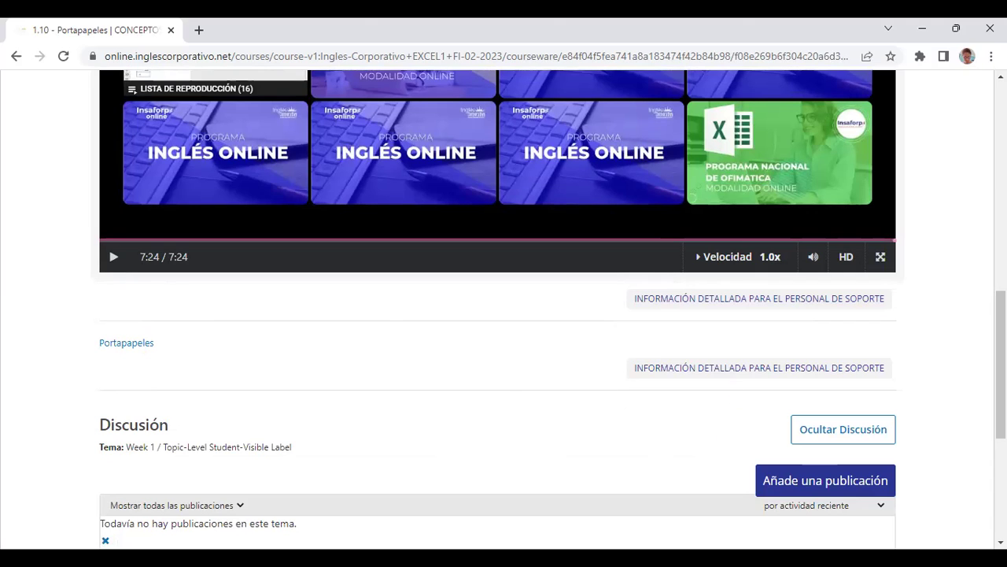
pyautogui.click(676, 368)
pyautogui.scroll(-5, 473, 374)
pyautogui.scroll(-1, 473, 378)
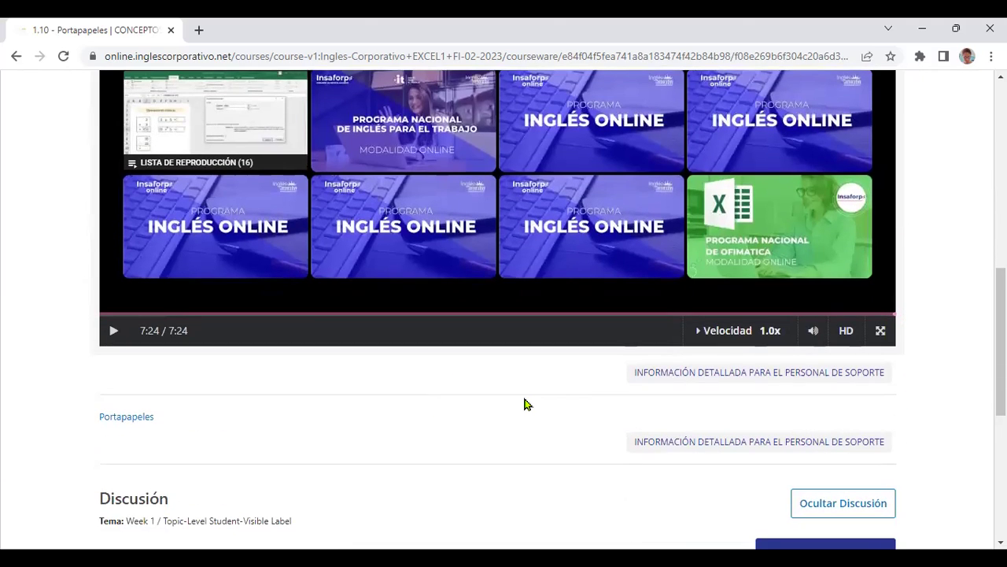
pyautogui.scroll(6, 525, 403)
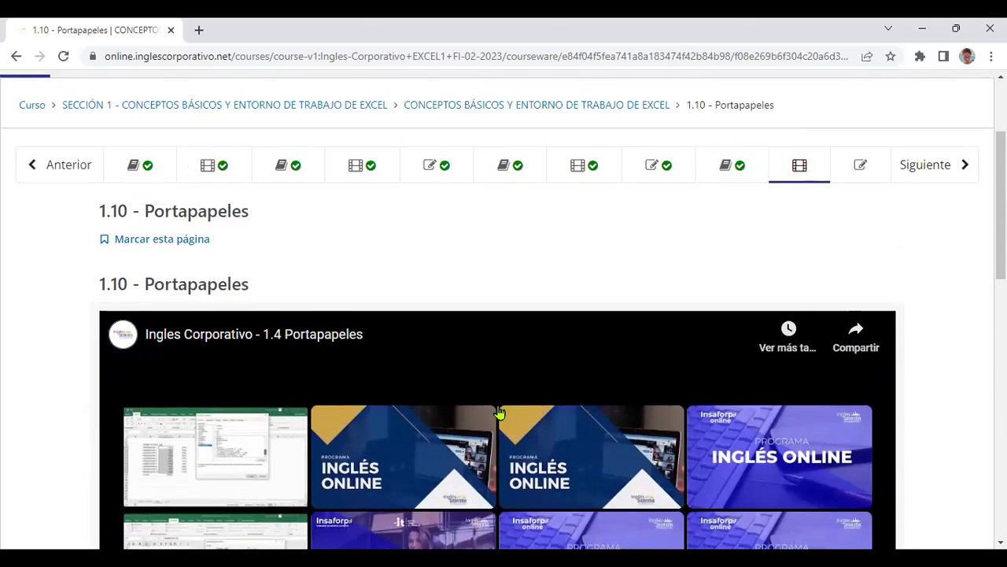
# Go to the 1.11 Laboratorio quiz and scroll down to its first question
pyautogui.click(863, 173)
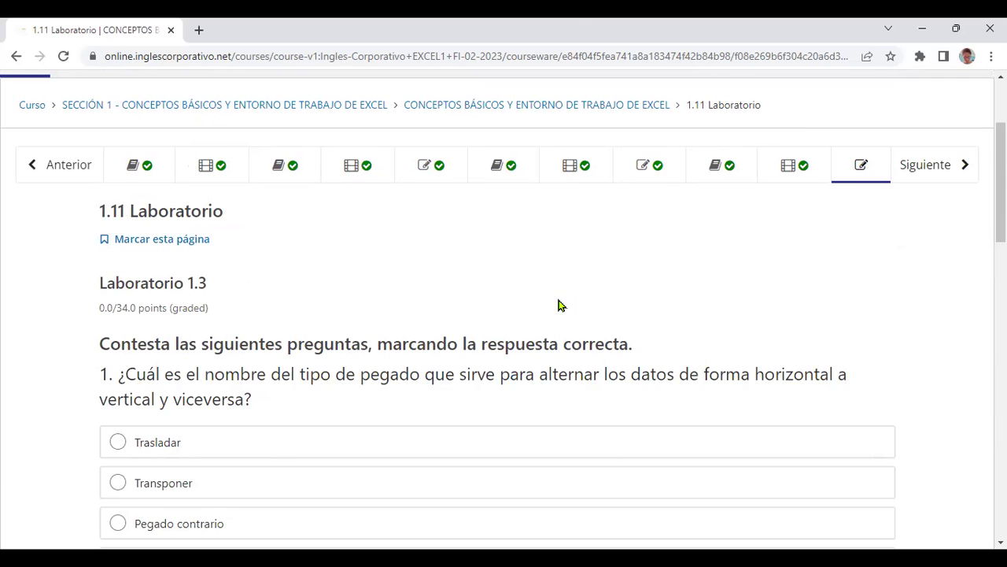
pyautogui.scroll(-1, 594, 285)
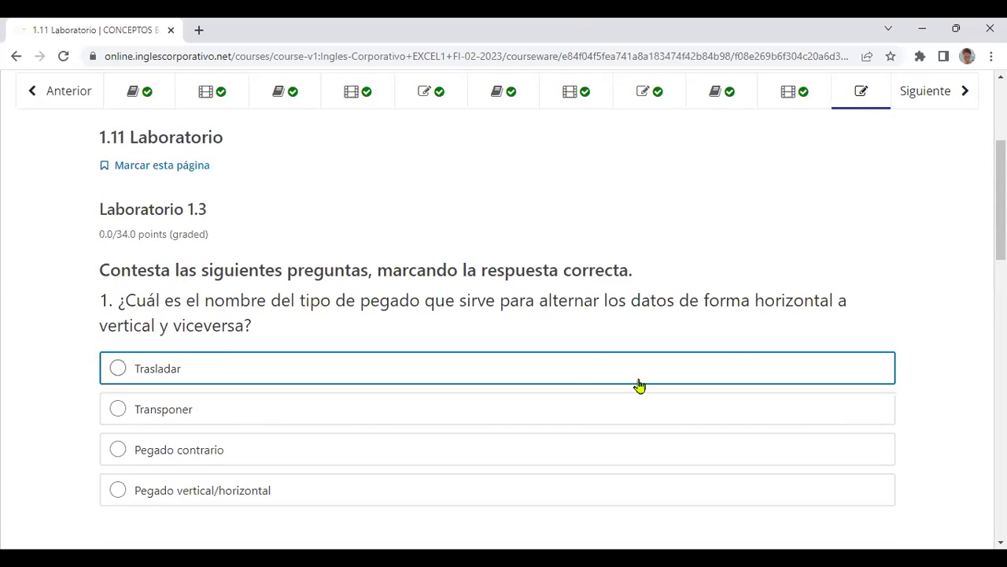
pyautogui.scroll(-1, 826, 411)
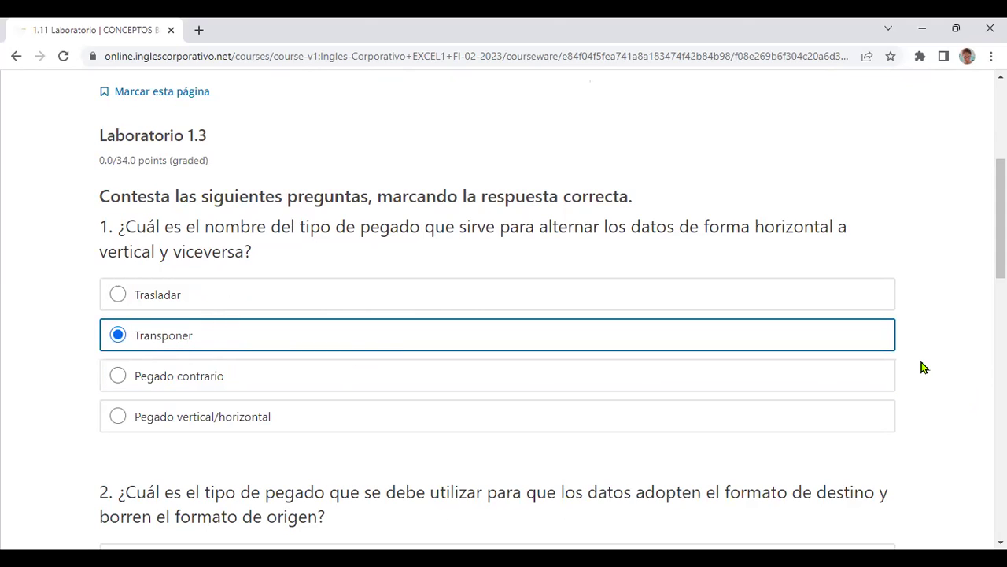
# Scroll down the Laboratorio 1.3 quiz and answer question 4 with Pegado
pyautogui.scroll(-1, 924, 368)
pyautogui.scroll(-1, 924, 367)
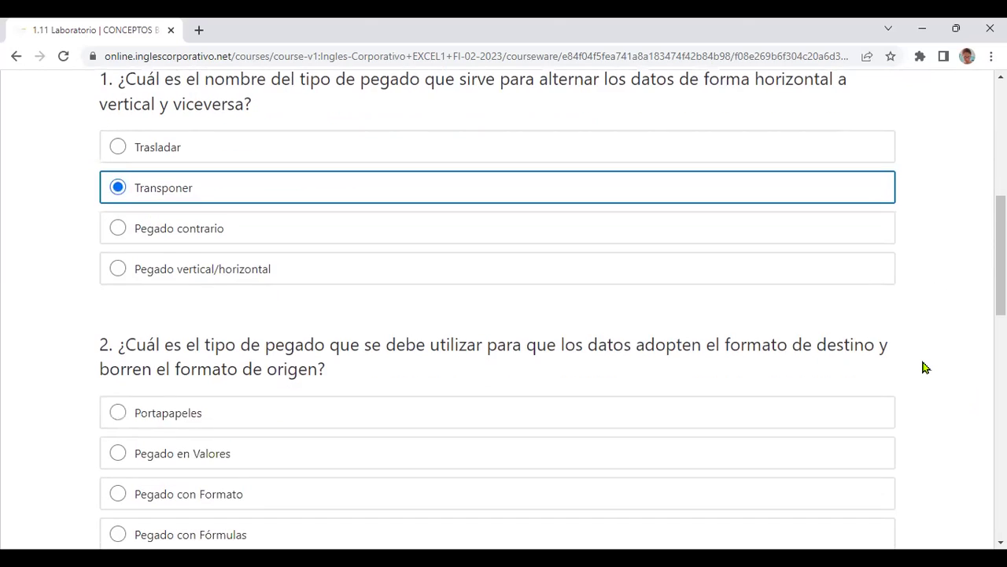
pyautogui.scroll(-1, 924, 368)
pyautogui.scroll(-1, 925, 368)
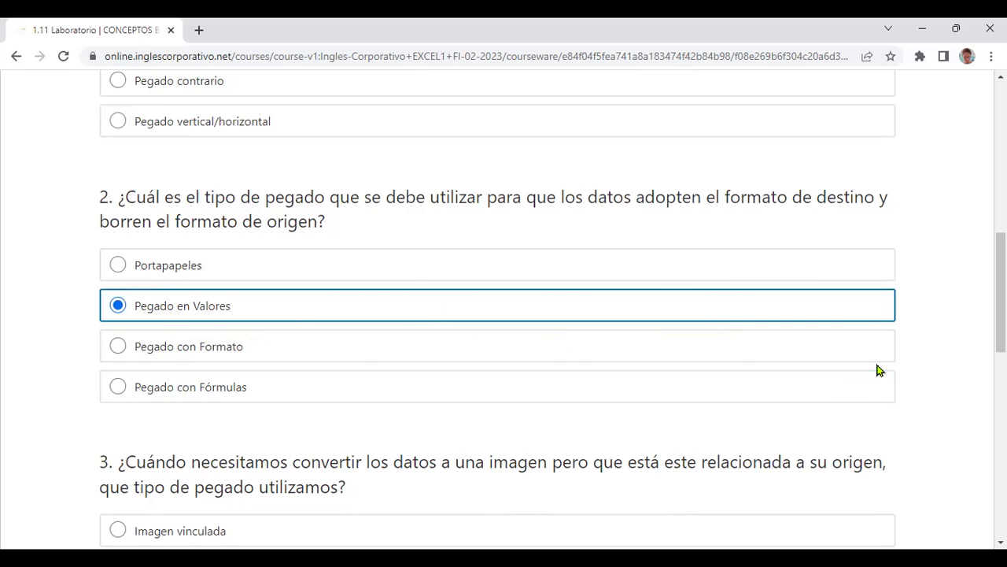
pyautogui.scroll(-1, 946, 385)
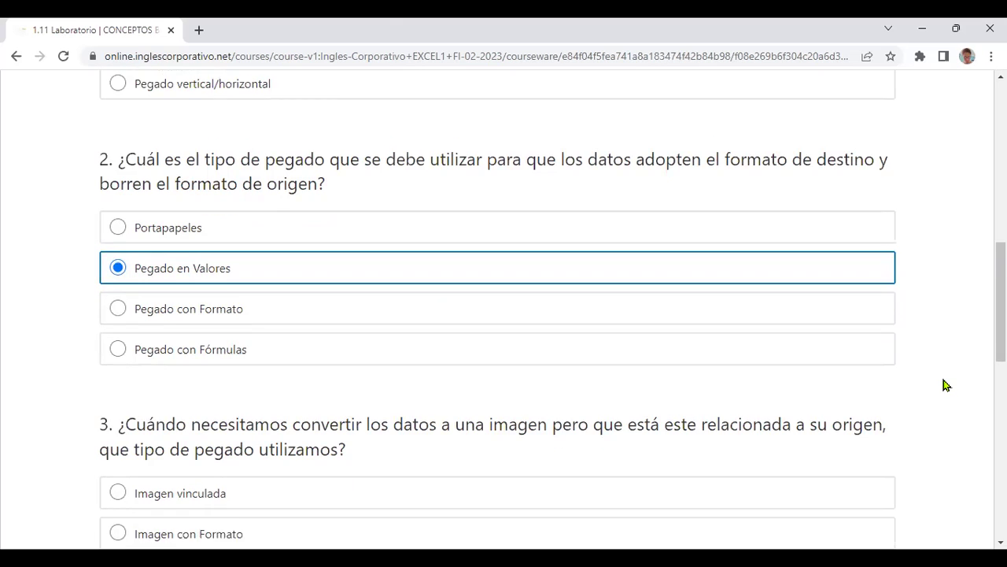
pyautogui.scroll(-1, 946, 386)
pyautogui.scroll(-1, 946, 386)
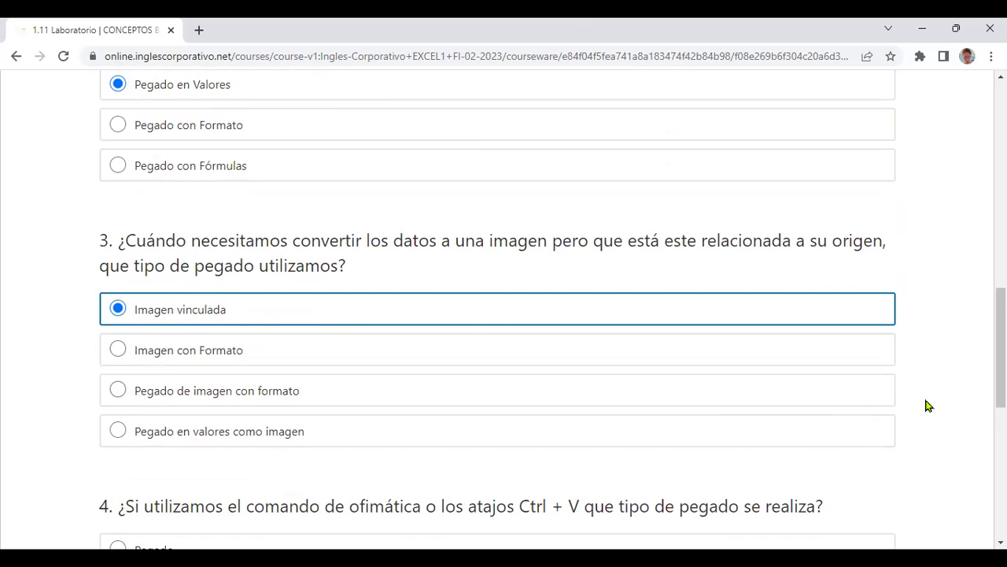
pyautogui.scroll(-1, 926, 405)
pyautogui.scroll(-1, 926, 405)
pyautogui.scroll(-1, 926, 405)
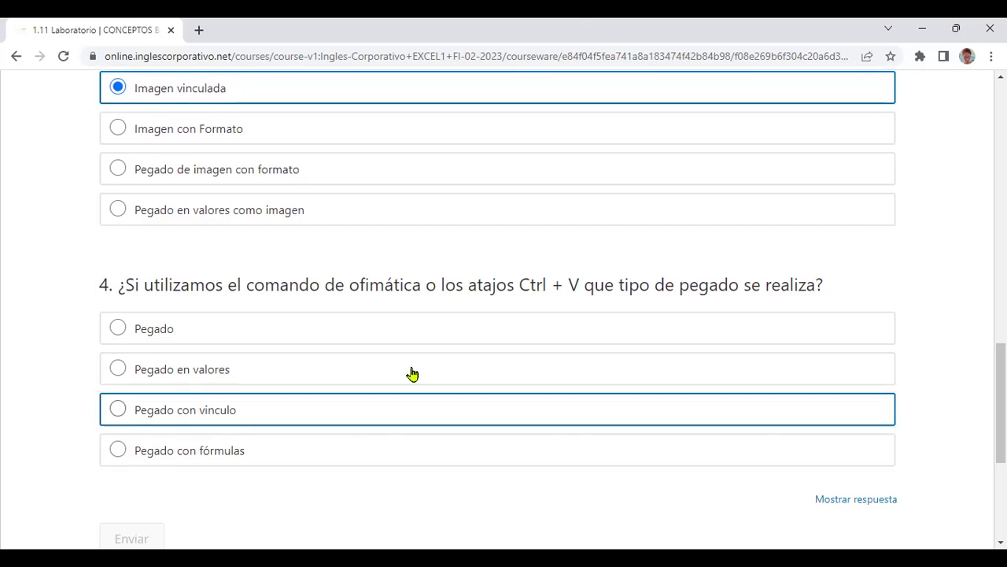
pyautogui.click(122, 329)
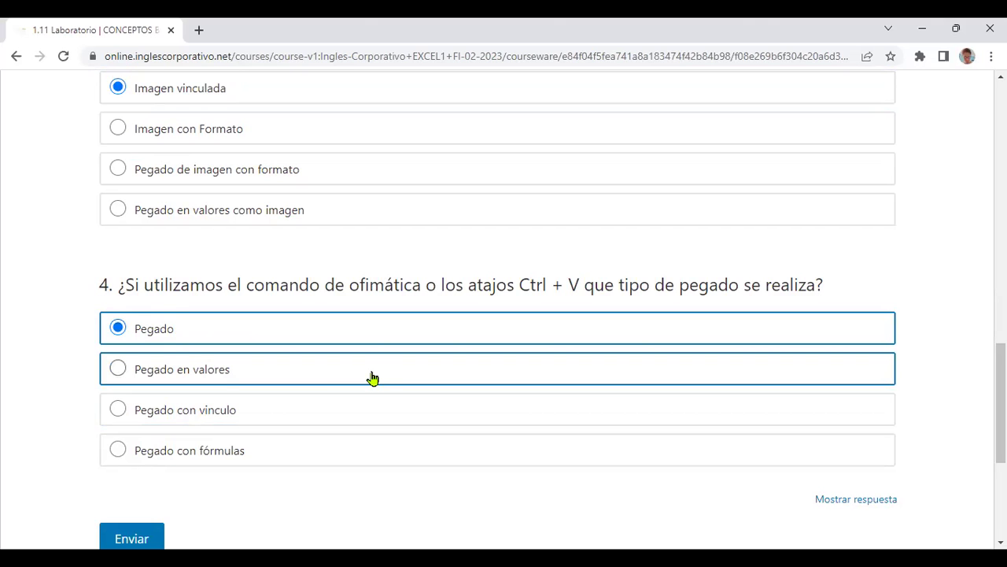
# Scroll back through the quiz to review the answers for questions 2–4
pyautogui.scroll(1, 302, 381)
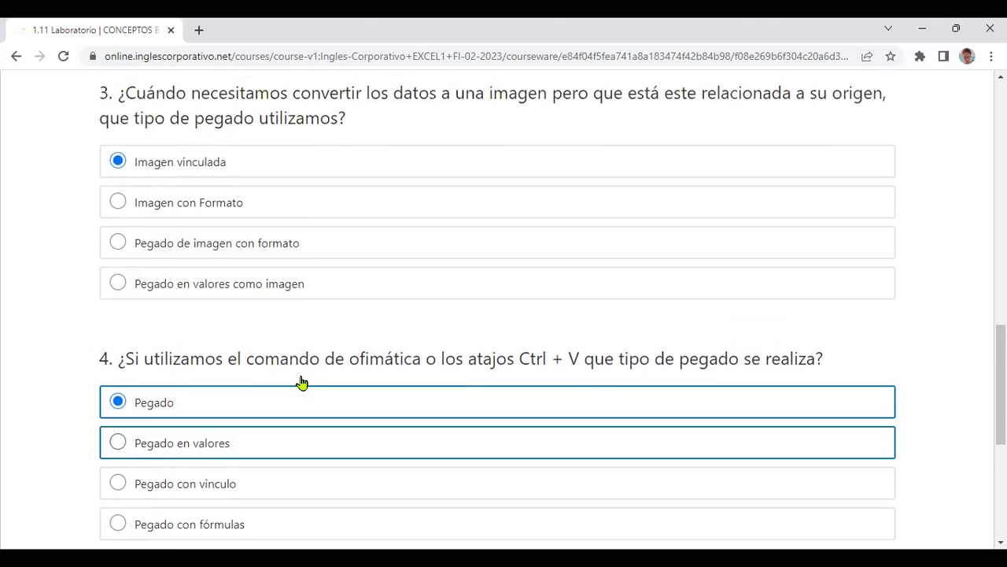
pyautogui.scroll(2, 302, 382)
pyautogui.scroll(3, 301, 382)
pyautogui.scroll(2, 302, 382)
pyautogui.scroll(2, 301, 381)
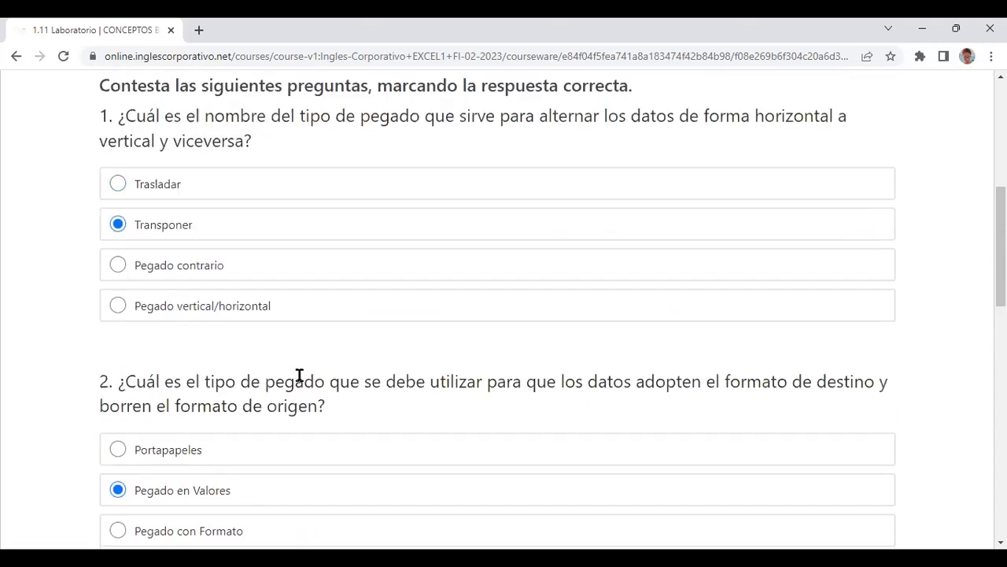
pyautogui.scroll(1, 326, 281)
pyautogui.scroll(2, 325, 281)
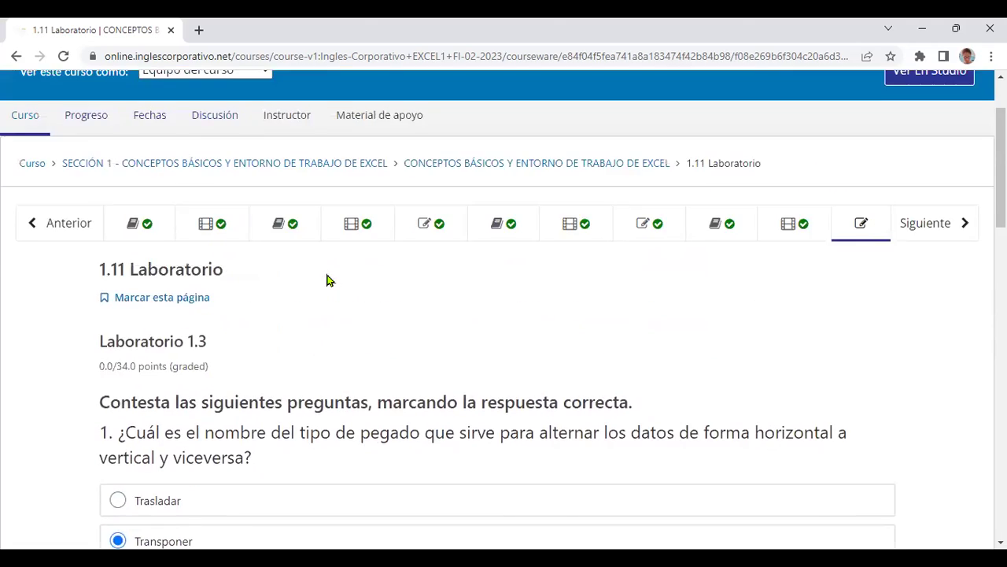
pyautogui.scroll(1, 326, 281)
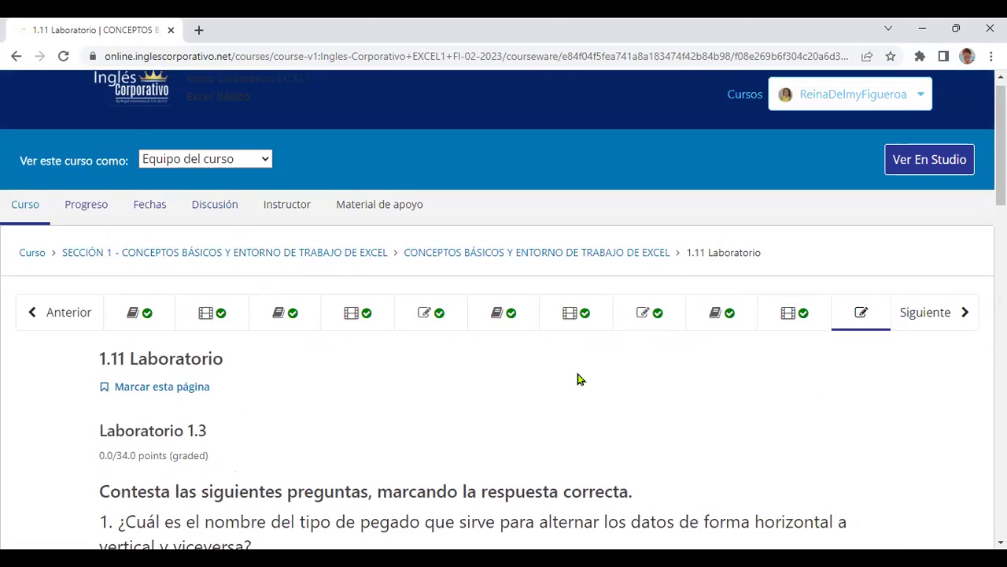
pyautogui.scroll(-2, 579, 378)
pyautogui.scroll(-1, 580, 377)
pyautogui.scroll(-3, 115, 338)
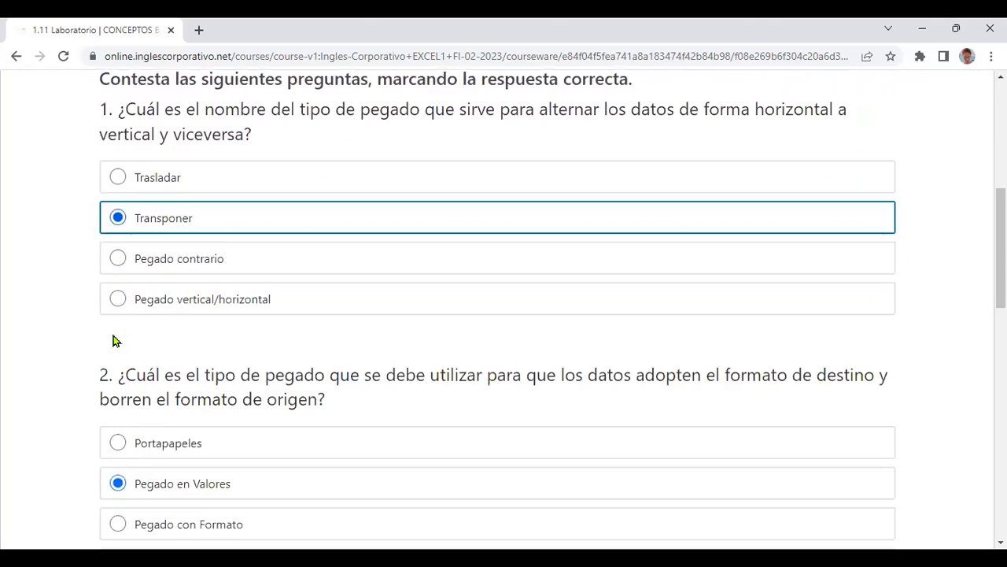
pyautogui.scroll(-3, 180, 215)
pyautogui.scroll(-3, 181, 245)
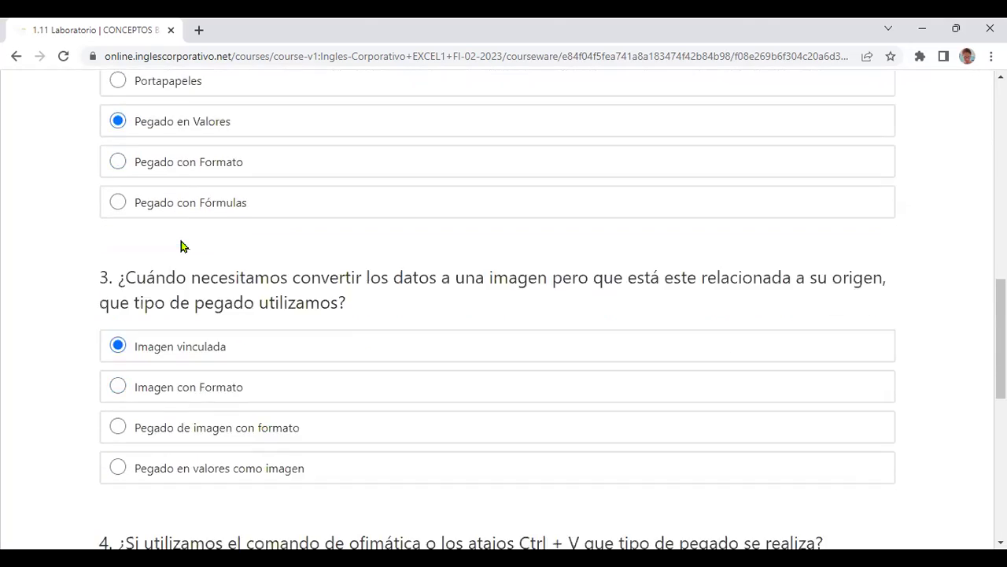
pyautogui.scroll(-3, 180, 245)
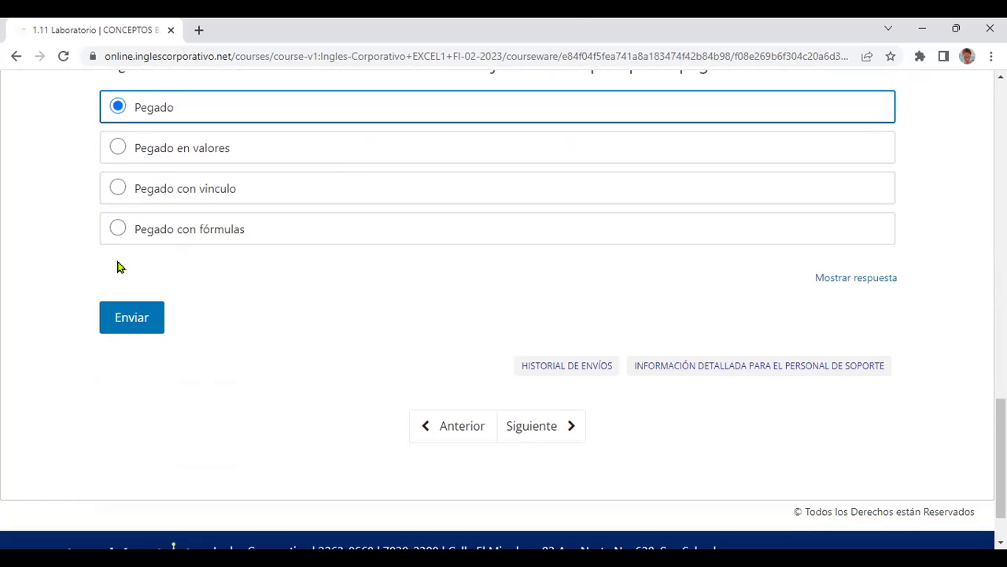
# Submit Laboratorio 1.3, then scroll through the graded quiz to check the ticks and 34/34 score
pyautogui.click(132, 323)
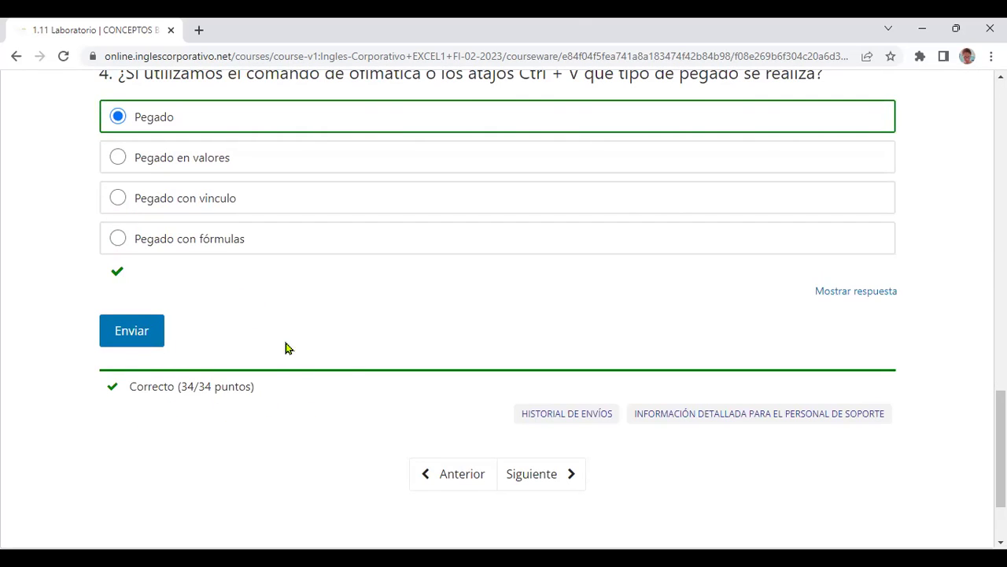
pyautogui.scroll(2, 340, 348)
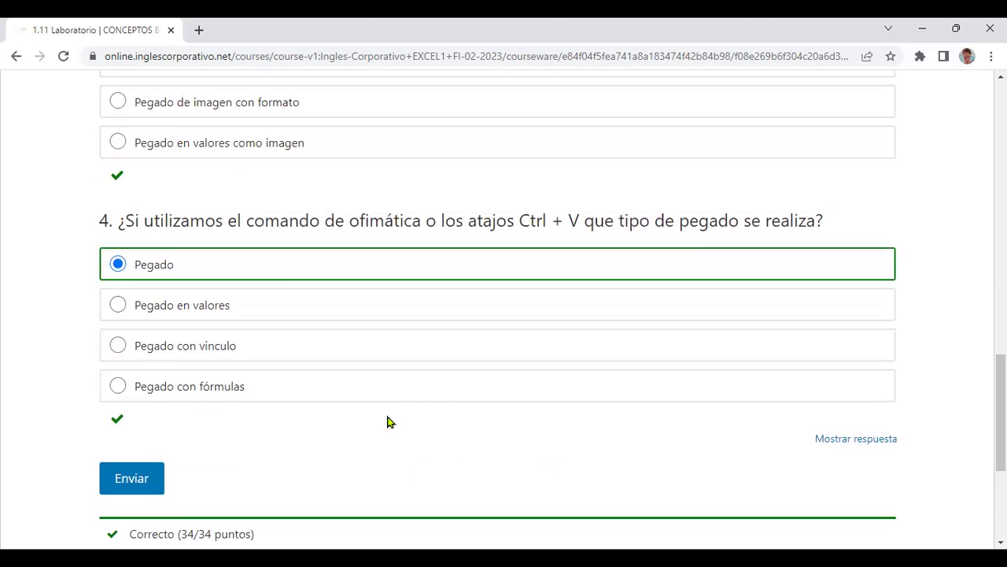
pyautogui.scroll(1, 438, 398)
pyautogui.scroll(-4, 439, 398)
pyautogui.scroll(2, 438, 398)
pyautogui.scroll(1, 438, 399)
pyautogui.scroll(6, 438, 398)
pyautogui.scroll(4, 551, 409)
pyautogui.scroll(1, 646, 422)
pyautogui.scroll(2, 690, 425)
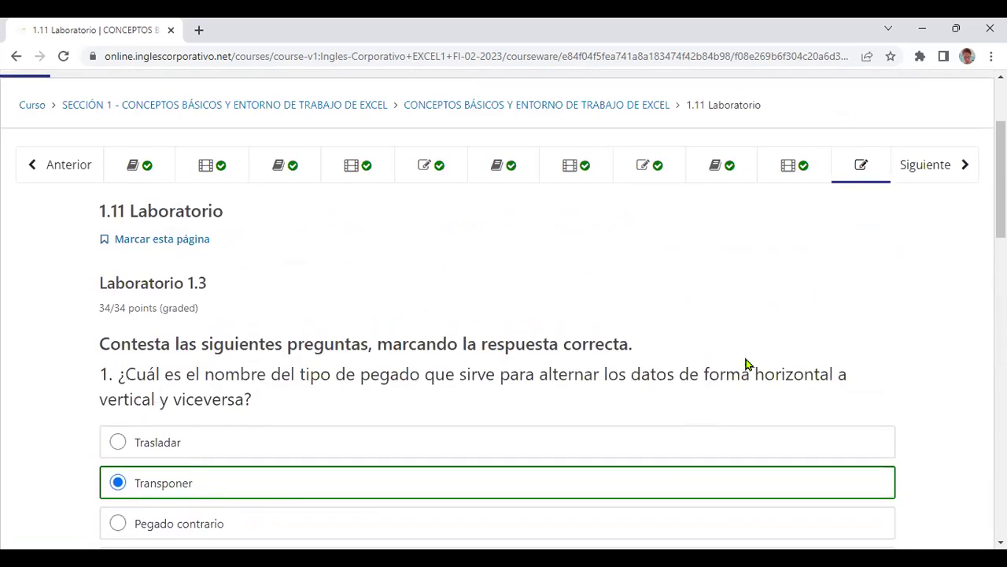
pyautogui.scroll(-4, 748, 364)
pyautogui.scroll(-5, 748, 365)
pyautogui.scroll(1, 746, 365)
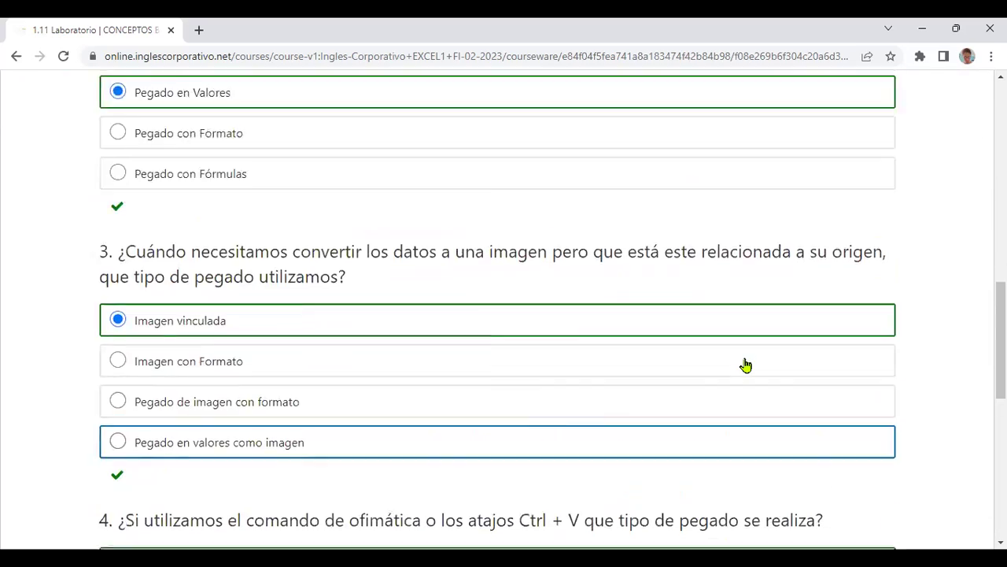
pyautogui.scroll(6, 746, 365)
pyautogui.scroll(4, 743, 365)
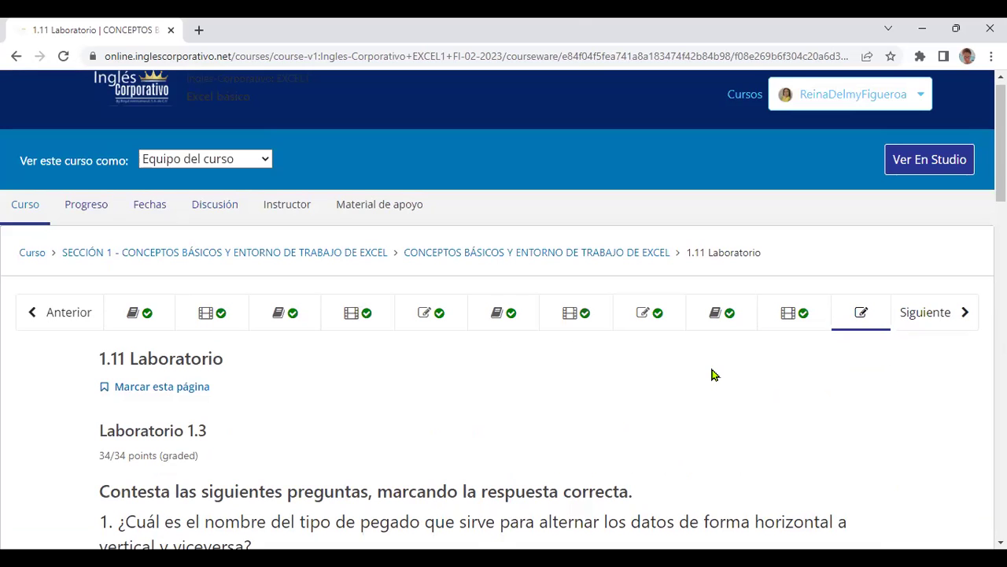
pyautogui.scroll(-3, 713, 376)
pyautogui.scroll(-8, 712, 376)
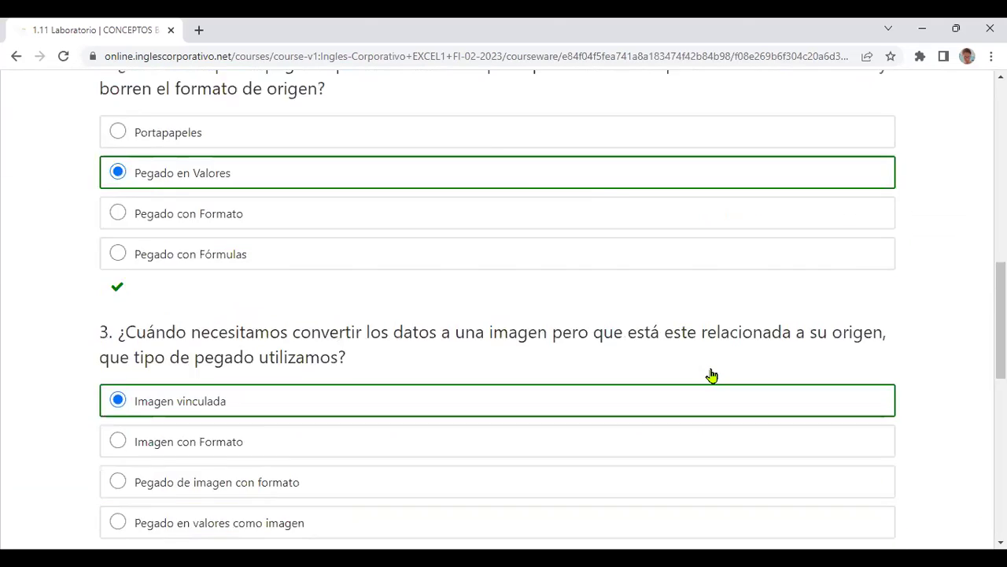
pyautogui.scroll(-4, 713, 376)
pyautogui.scroll(-4, 712, 375)
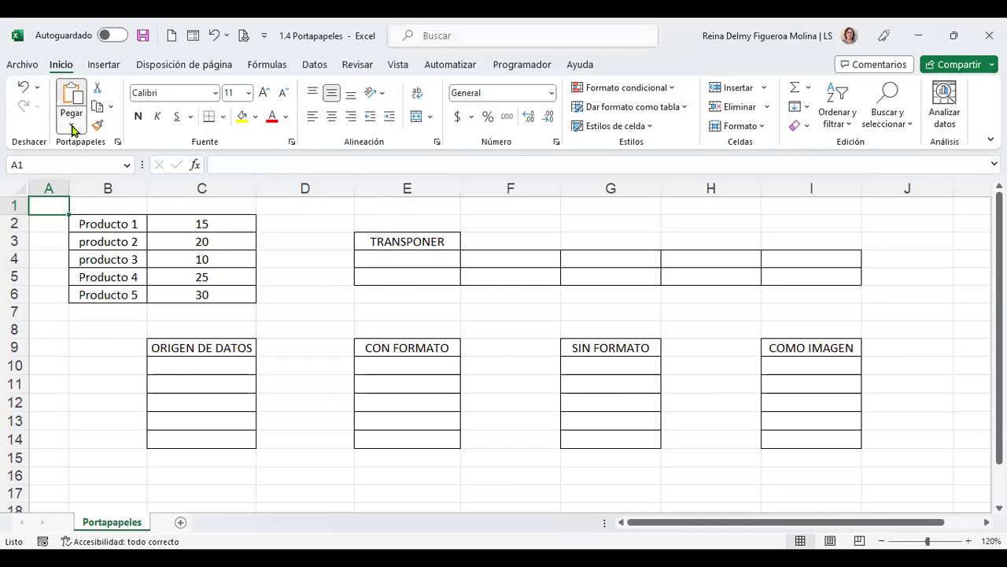
# Dismiss the paste options list and select the Producto 1–5 table in B2:C6
pyautogui.click(71, 127)
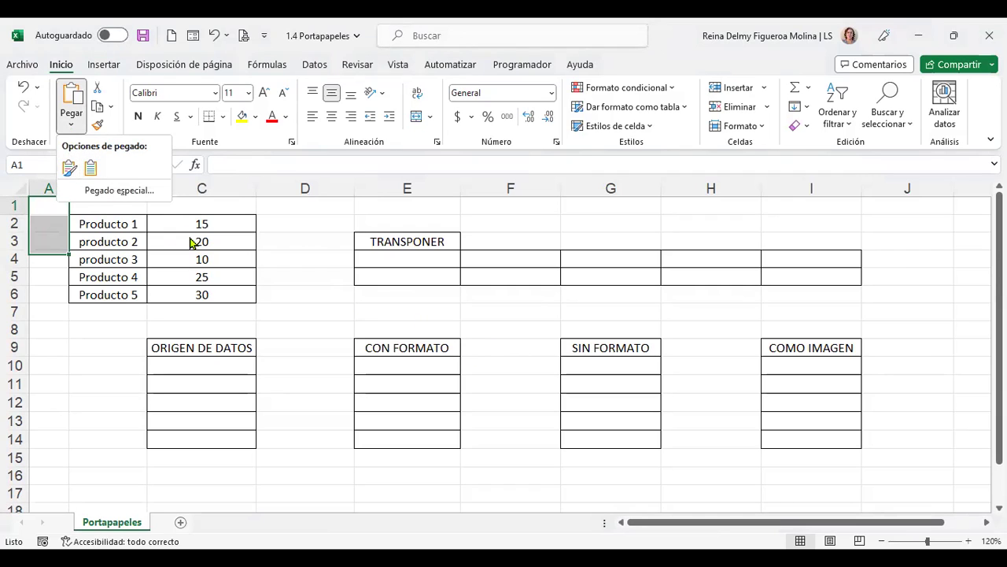
pyautogui.press('Escape')
pyautogui.click(417, 258)
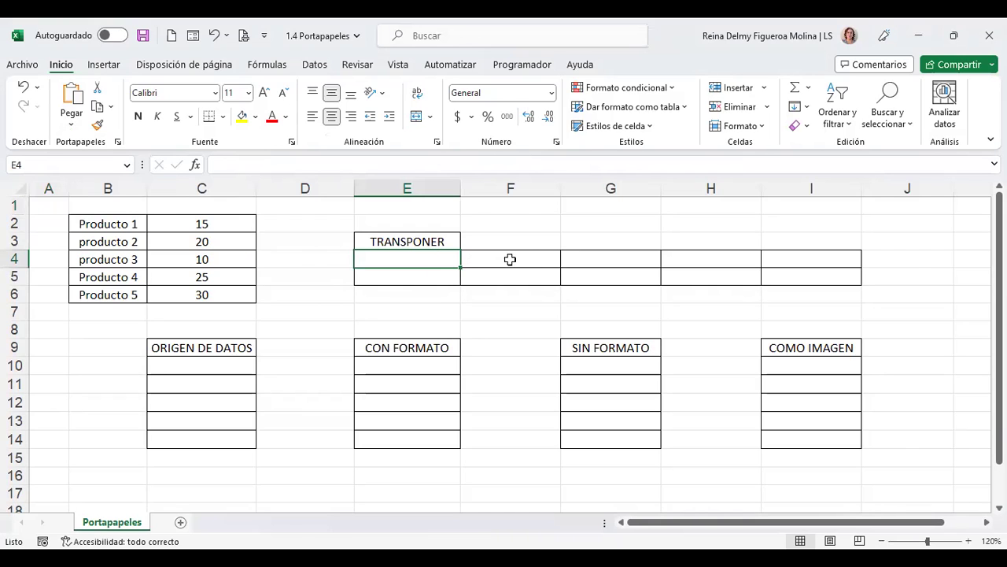
pyautogui.moveTo(126, 224); pyautogui.dragTo(209, 295)
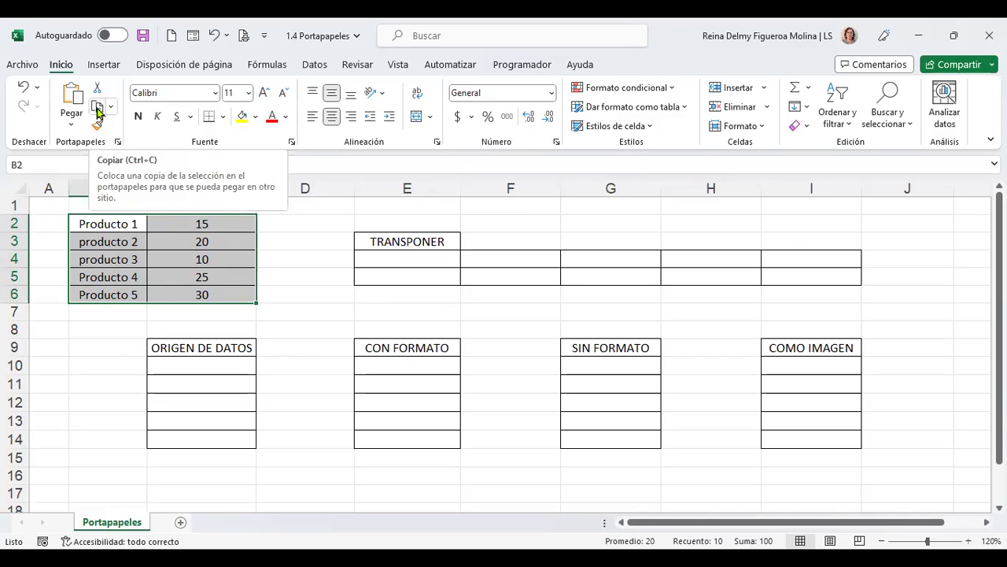
# Copy B2:C6 and paste it transposed at E4, spreading products and values across E4:I5
pyautogui.click(98, 110)
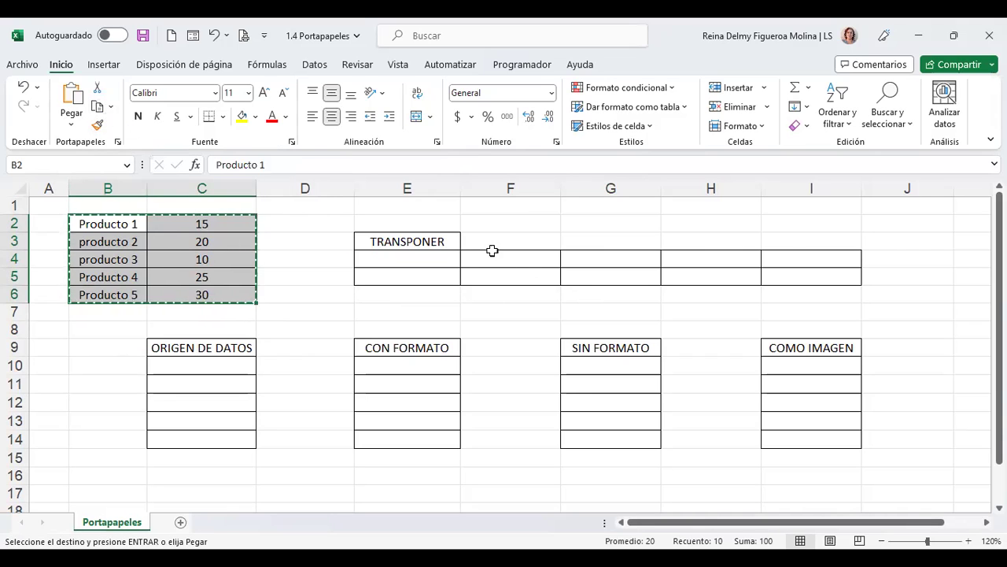
pyautogui.click(418, 258)
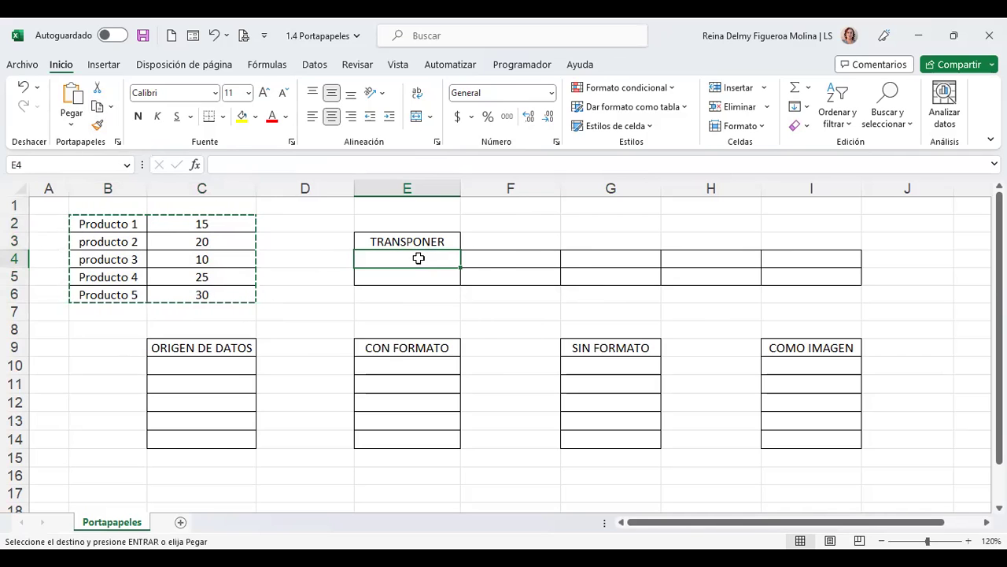
pyautogui.rightClick(419, 259)
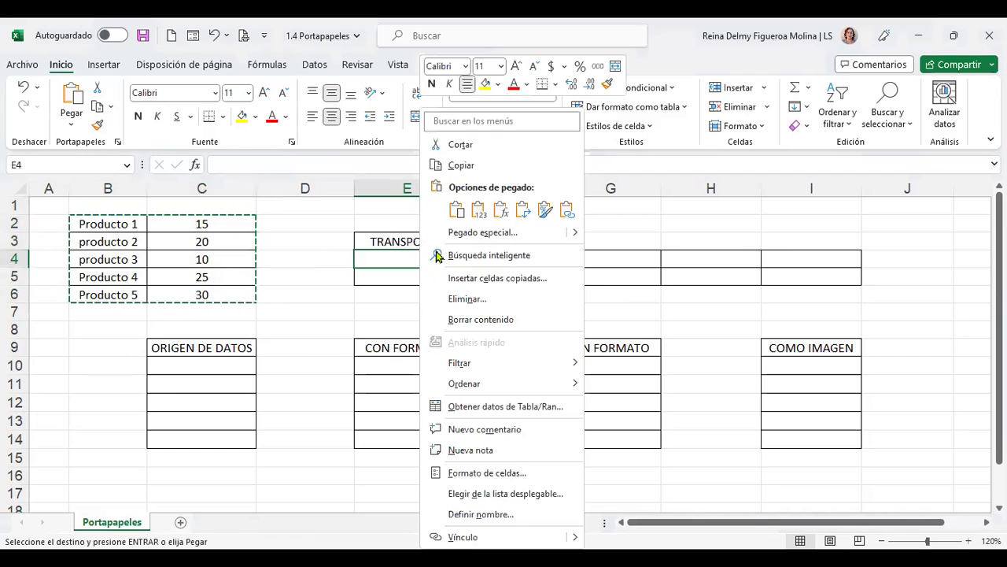
pyautogui.click(522, 212)
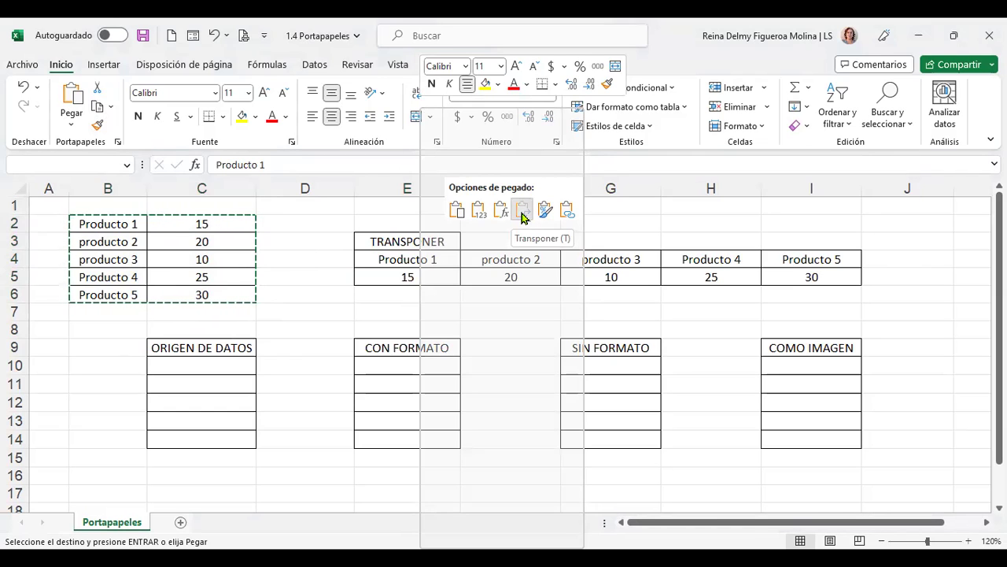
pyautogui.click(522, 214)
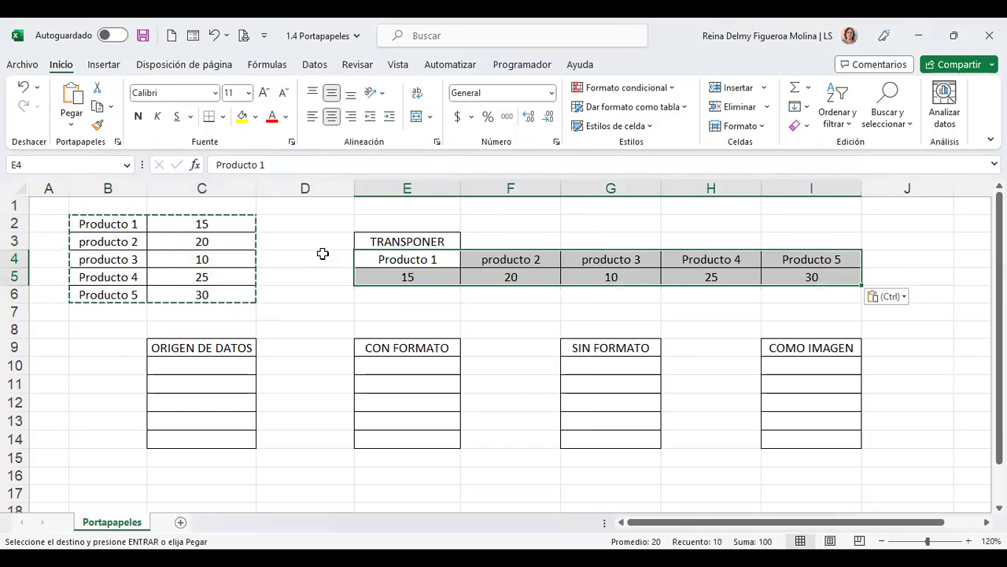
# Select and copy the values 15, 20, 10, 25, 30 in C2:C6
pyautogui.click(223, 364)
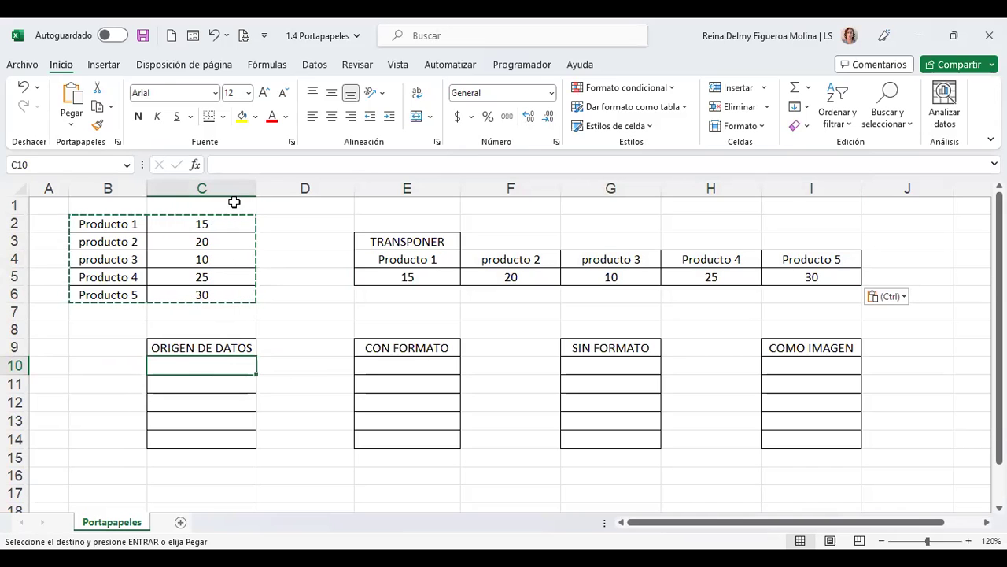
pyautogui.moveTo(220, 228); pyautogui.dragTo(212, 289)
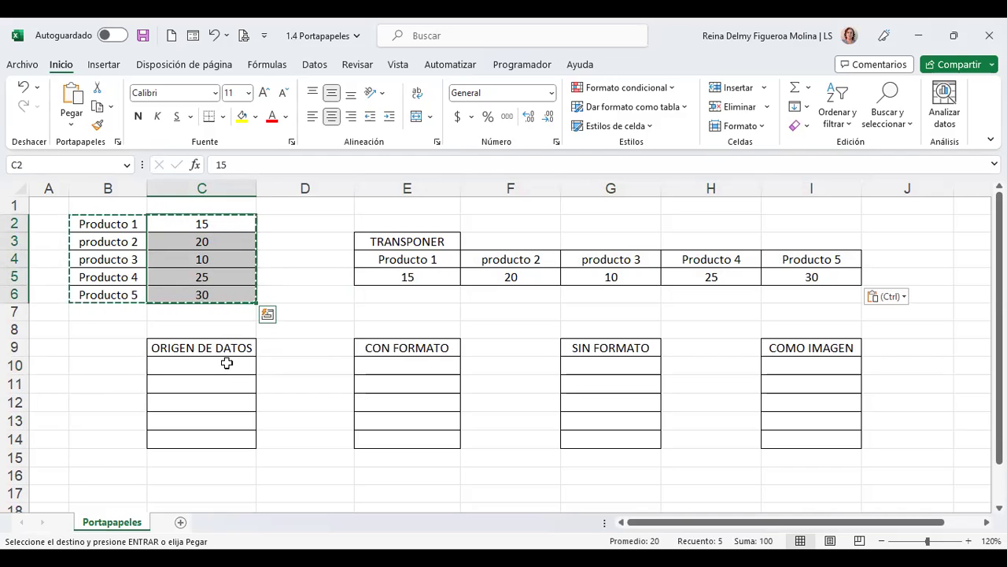
pyautogui.click(220, 224)
pyautogui.moveTo(219, 229); pyautogui.dragTo(219, 291)
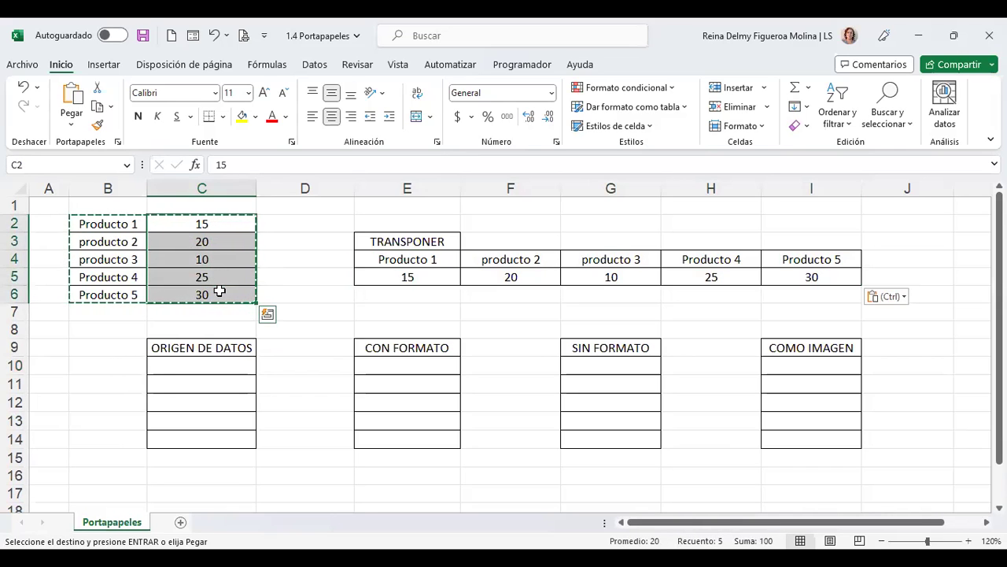
pyautogui.hotkey('ctrl', 'c')
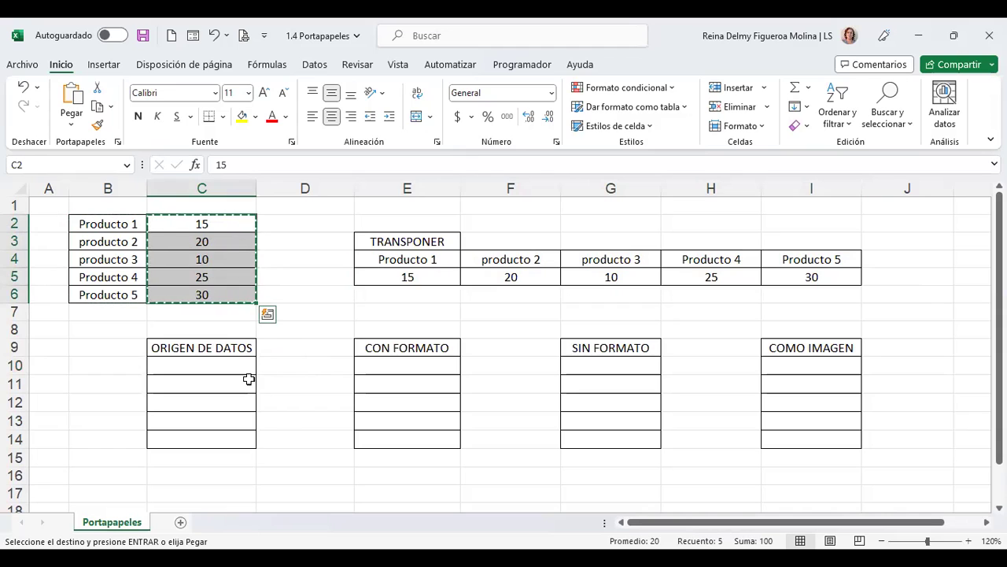
# Paste the copied values into C10:C14, demonstrating undo and re-paste along the way
pyautogui.click(233, 366)
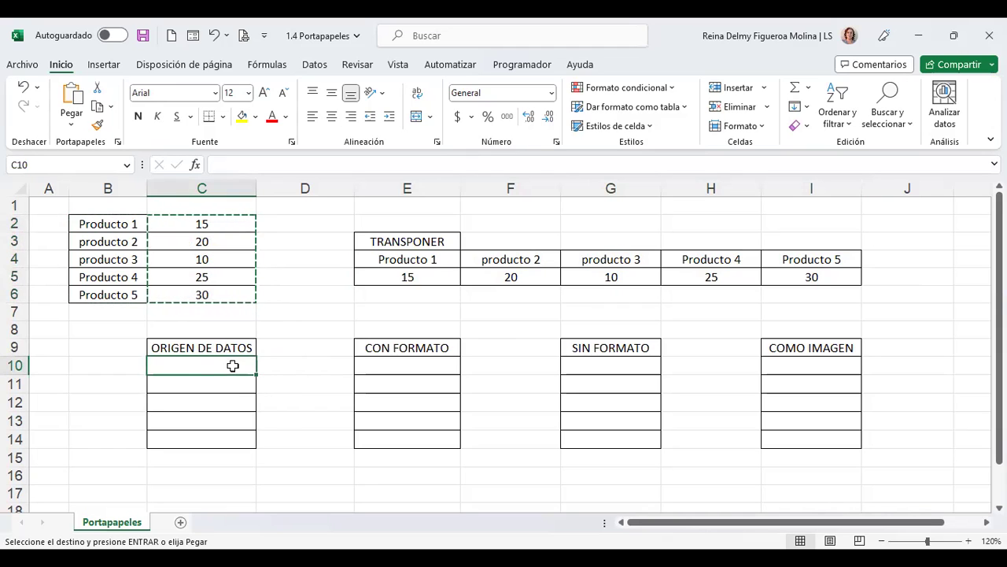
pyautogui.hotkey('ctrl', 'v')
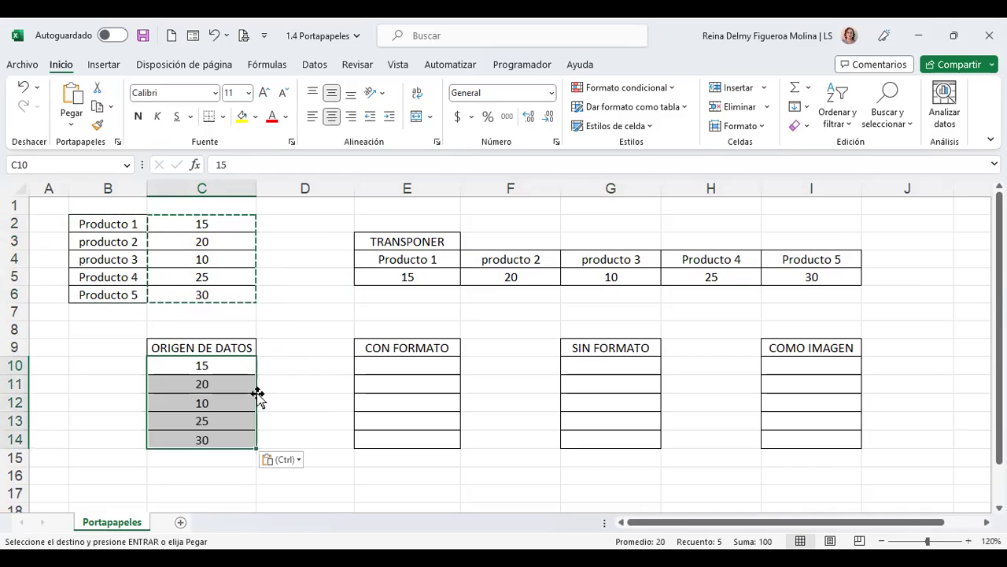
pyautogui.hotkey('ctrl', 'z')
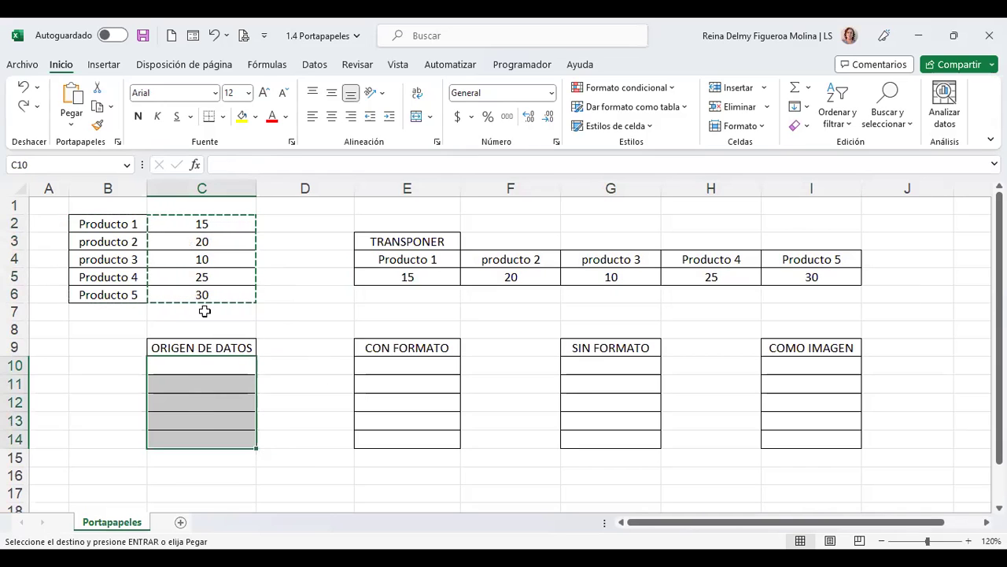
pyautogui.click(232, 365)
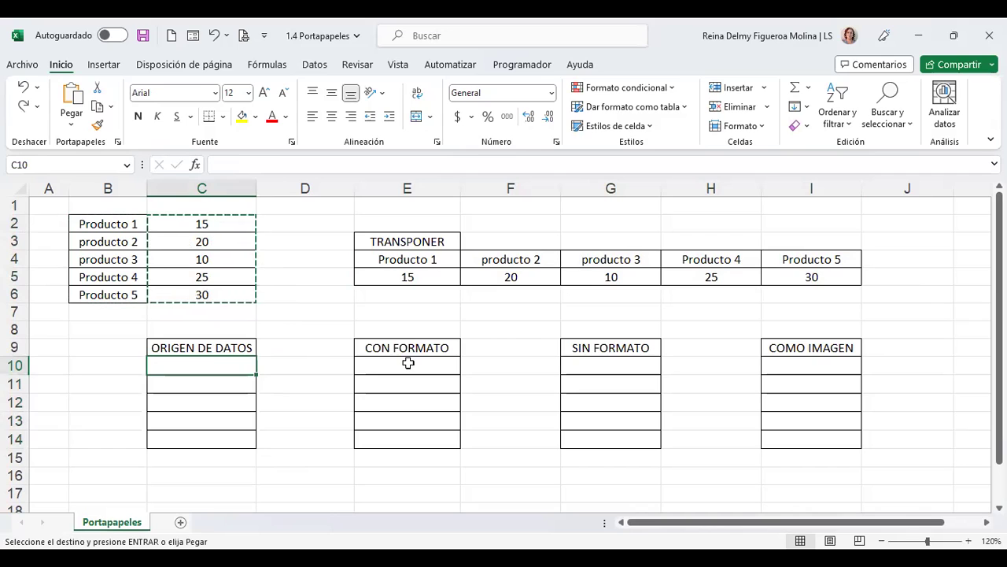
pyautogui.press('Return')
pyautogui.hotkey('ctrl', 'z')
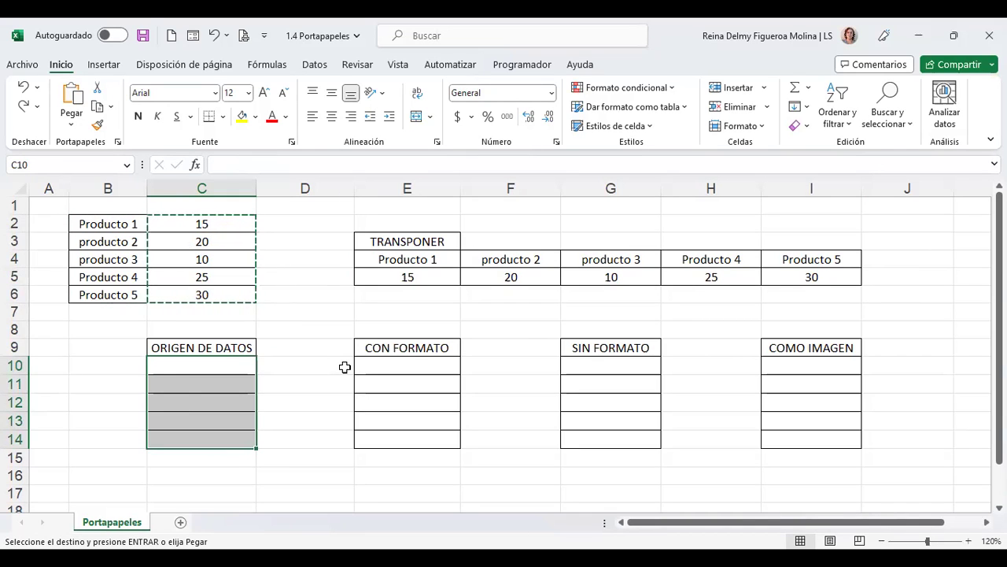
pyautogui.click(322, 283)
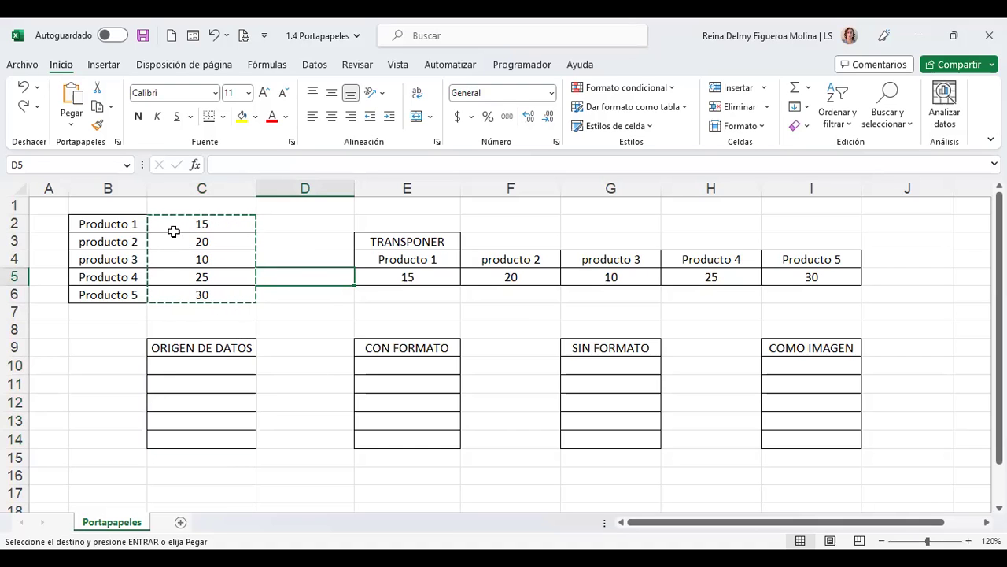
pyautogui.click(208, 368)
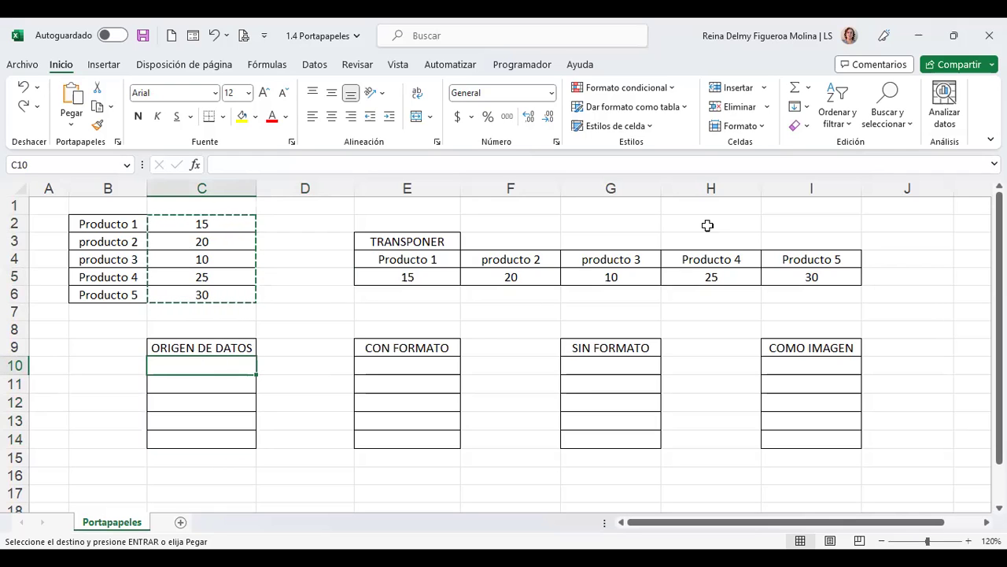
pyautogui.press('Return')
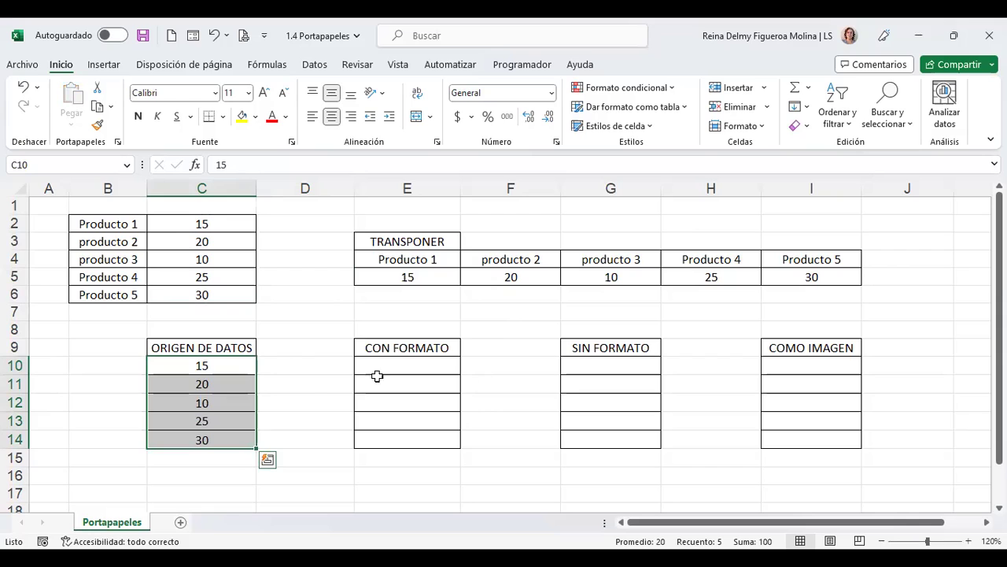
pyautogui.click(218, 363)
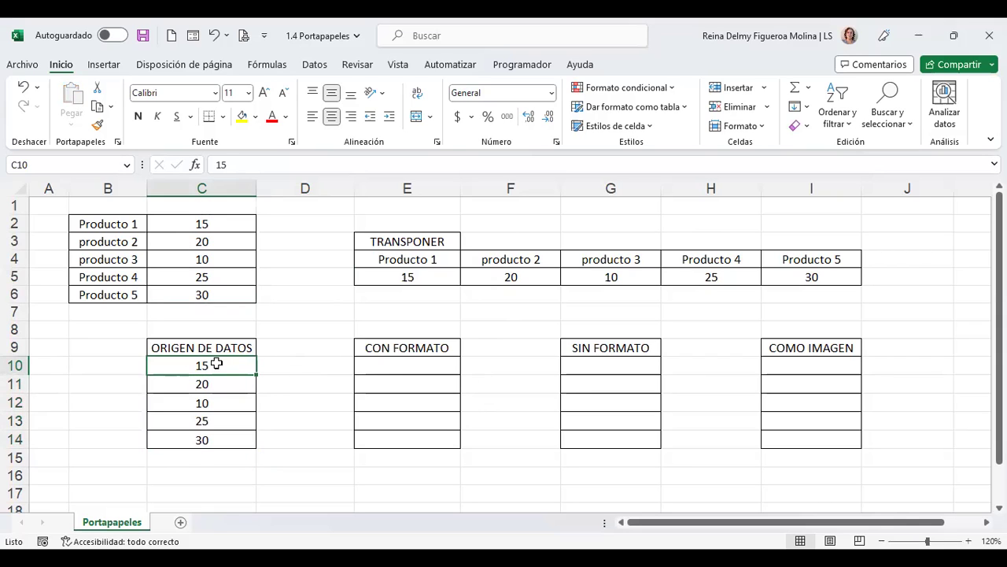
# Make the 15 in C10 bold, the 20 in C11 red, and the 10 in C12 currency
pyautogui.click(137, 117)
pyautogui.click(205, 383)
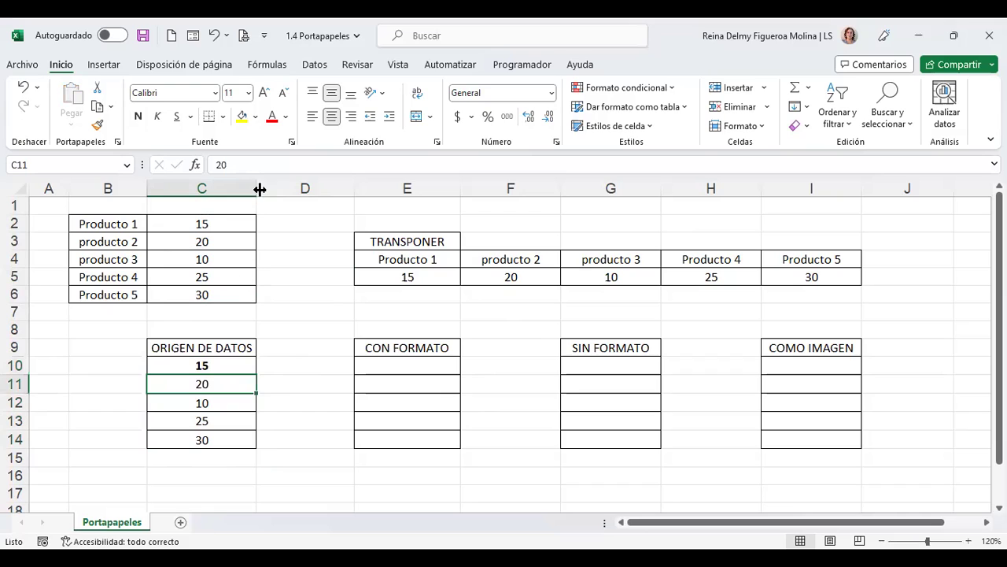
pyautogui.click(271, 117)
pyautogui.click(211, 400)
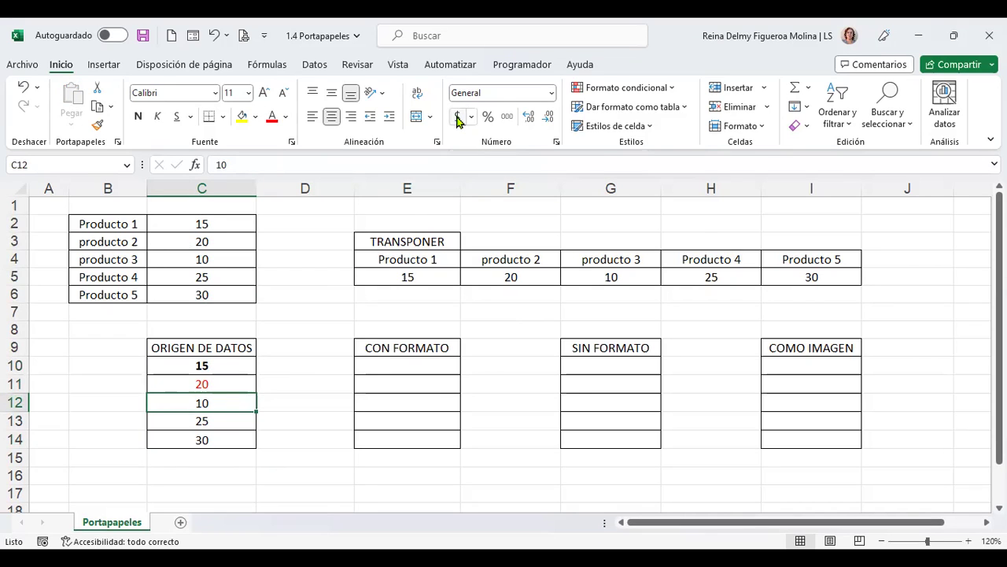
pyautogui.click(458, 118)
# Fill C13 with light green and show the 30 in C14 as 30.0
pyautogui.click(221, 422)
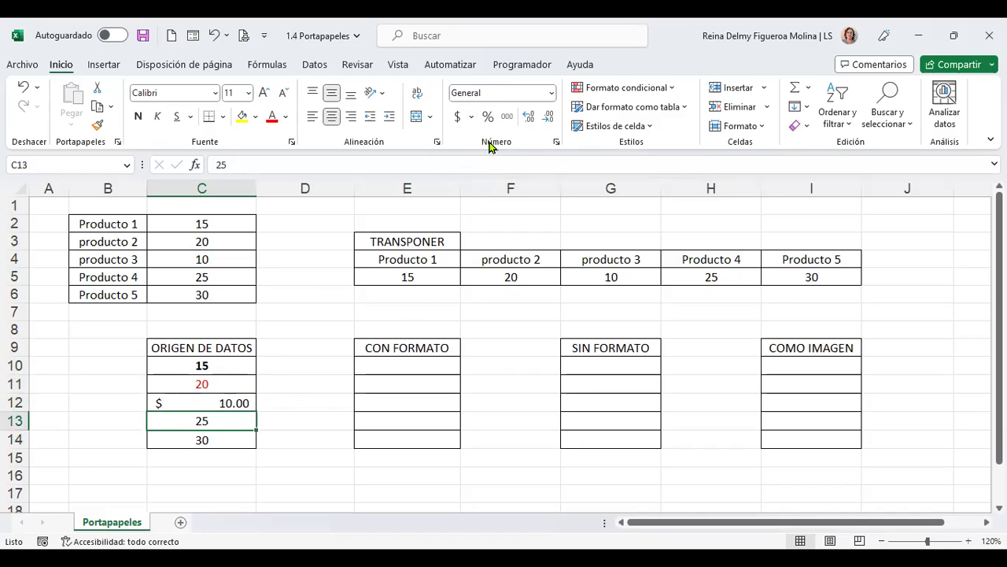
pyautogui.click(256, 118)
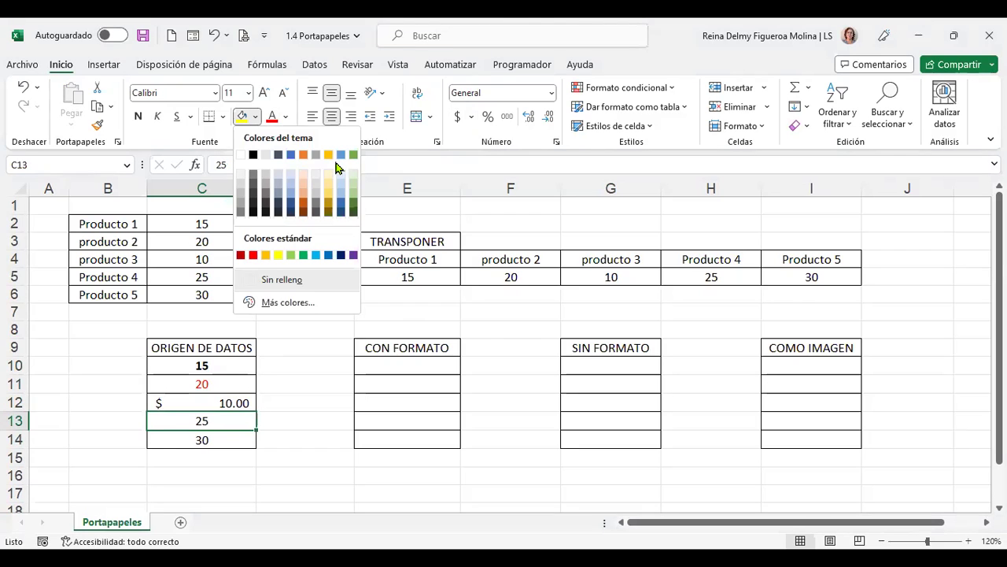
pyautogui.click(291, 255)
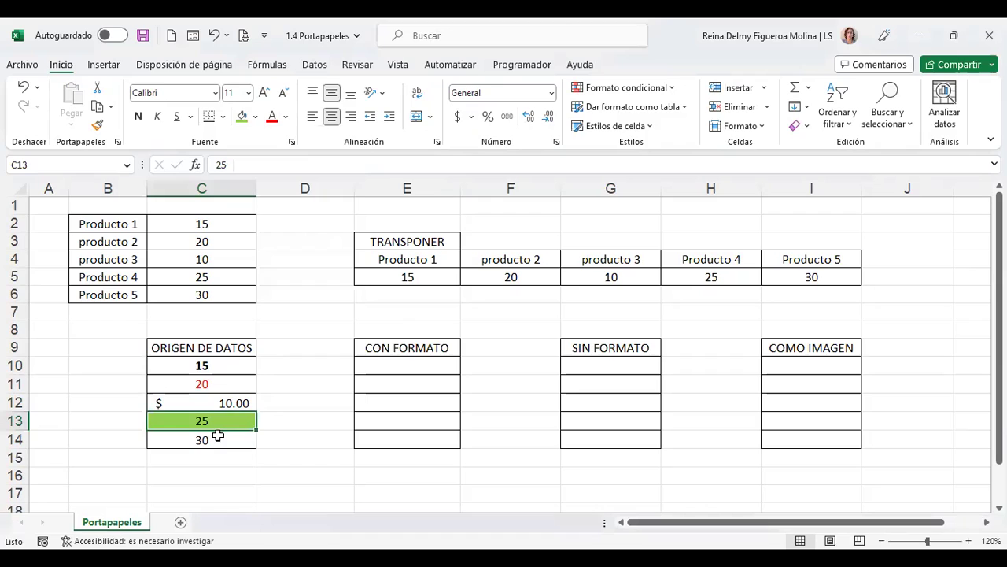
pyautogui.click(231, 432)
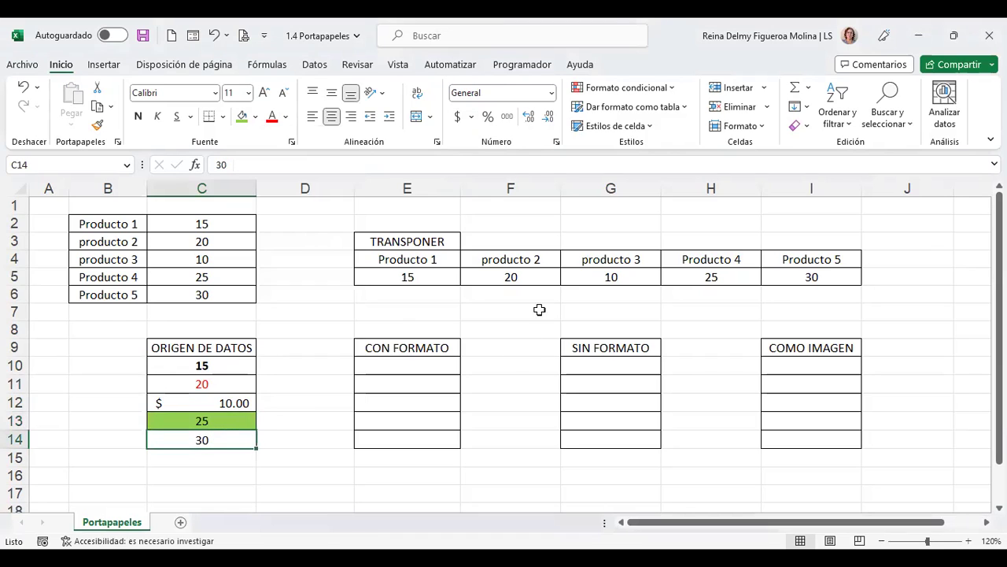
pyautogui.click(529, 117)
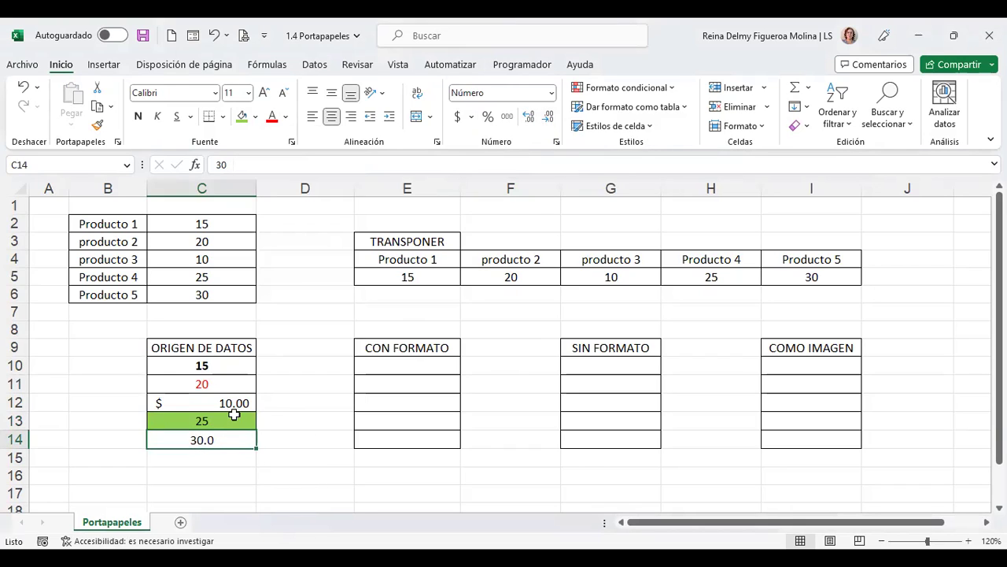
# Copy C10:C14 and paste it with all formatting into E10:E14 under CON FORMATO
pyautogui.moveTo(227, 363); pyautogui.dragTo(226, 439)
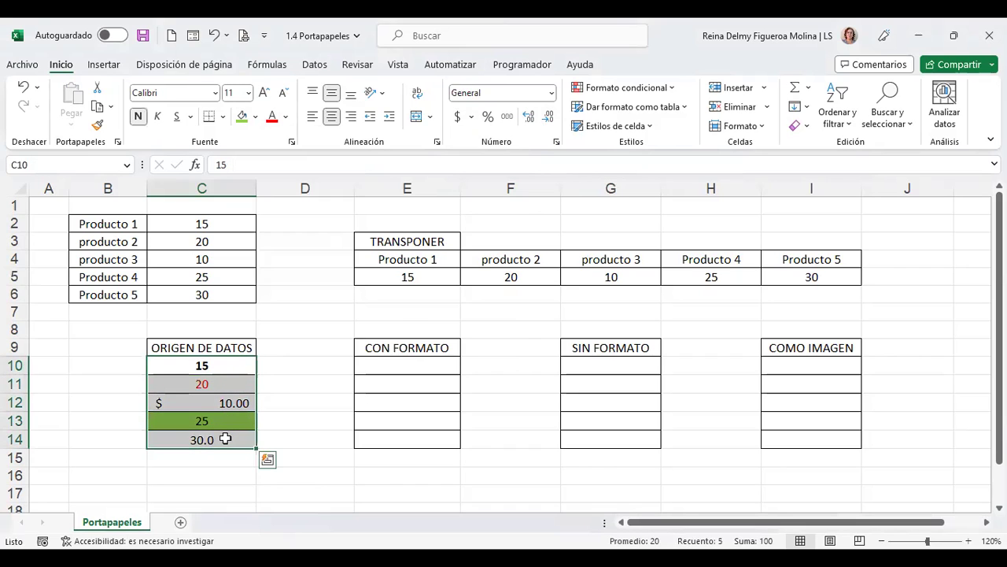
pyautogui.hotkey('ctrl', 'c')
pyautogui.click(432, 366)
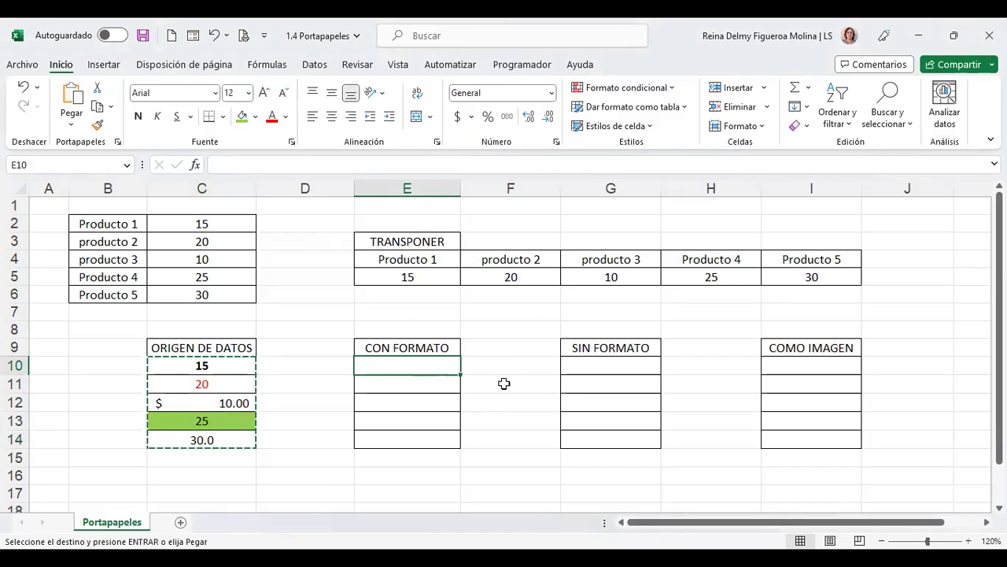
pyautogui.rightClick(423, 367)
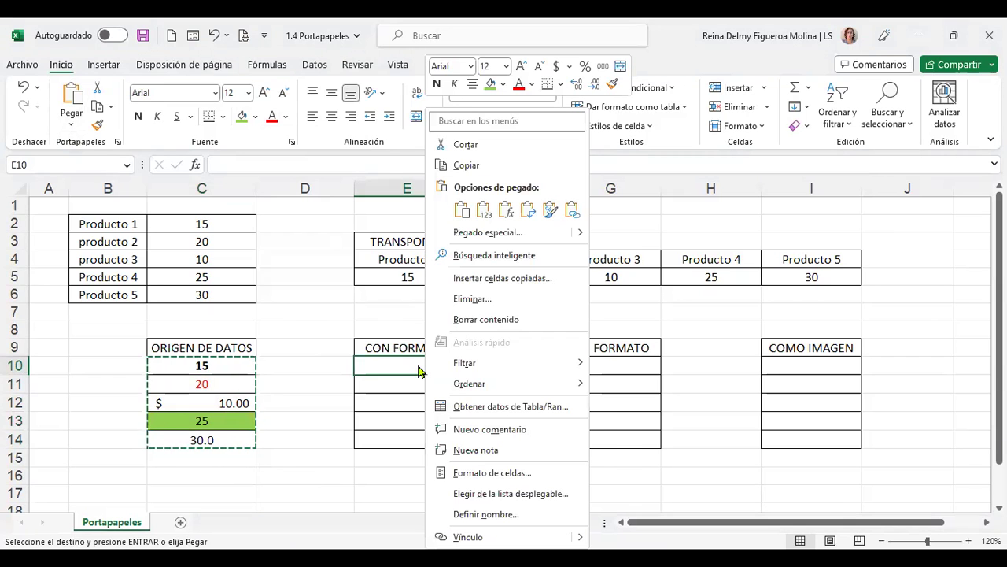
pyautogui.press('Escape')
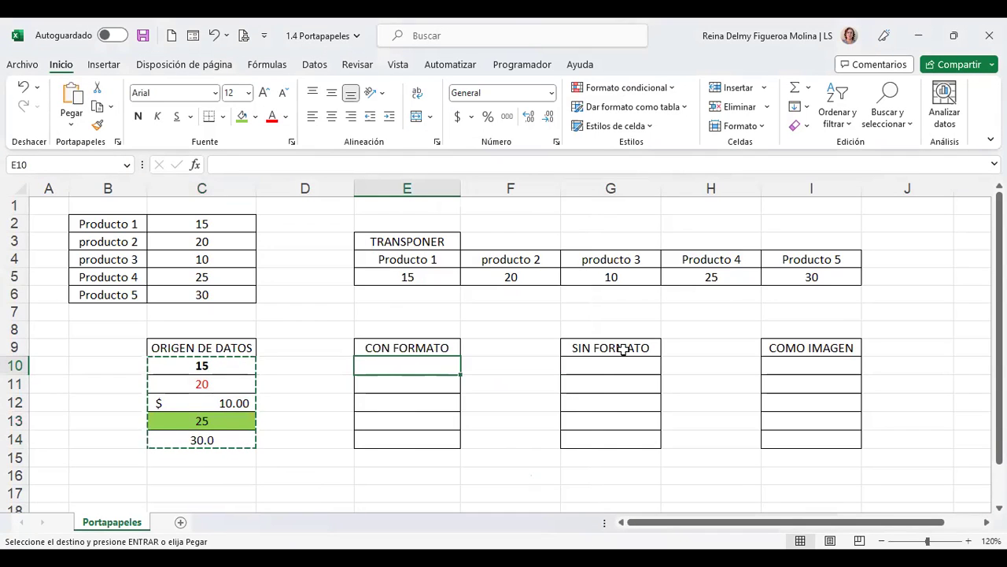
pyautogui.hotkey('ctrl', 'v')
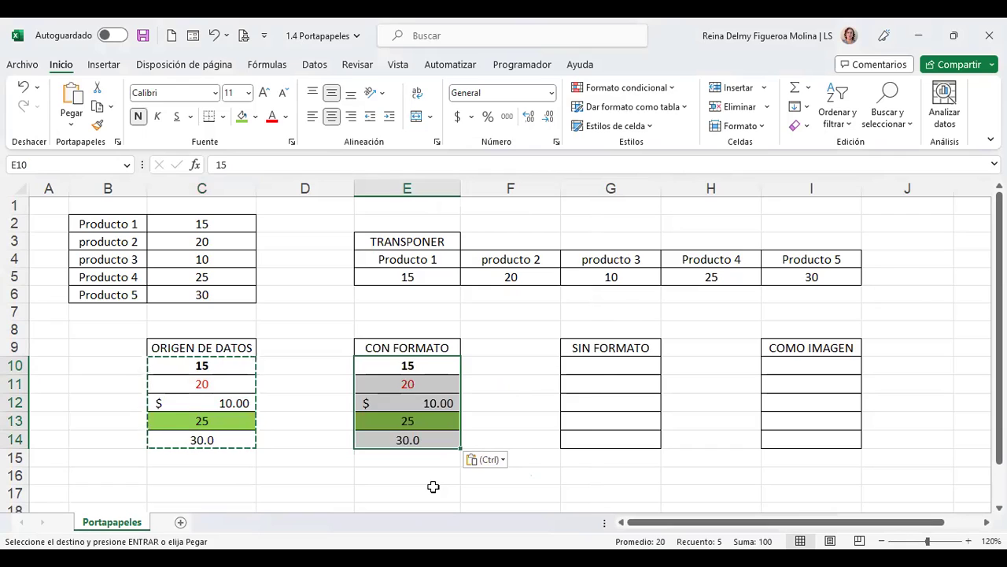
pyautogui.hotkey('ctrl', 'z')
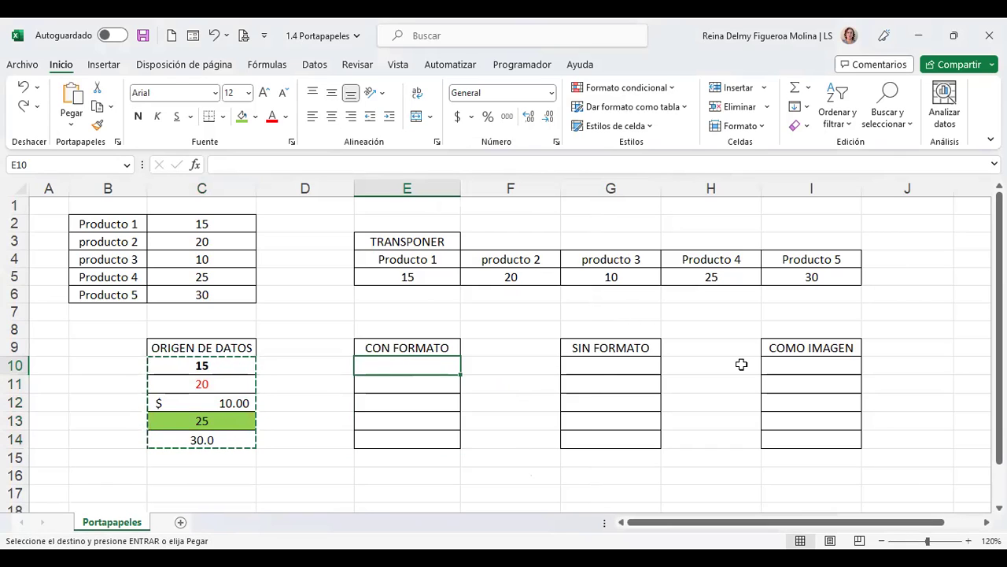
pyautogui.press('Return')
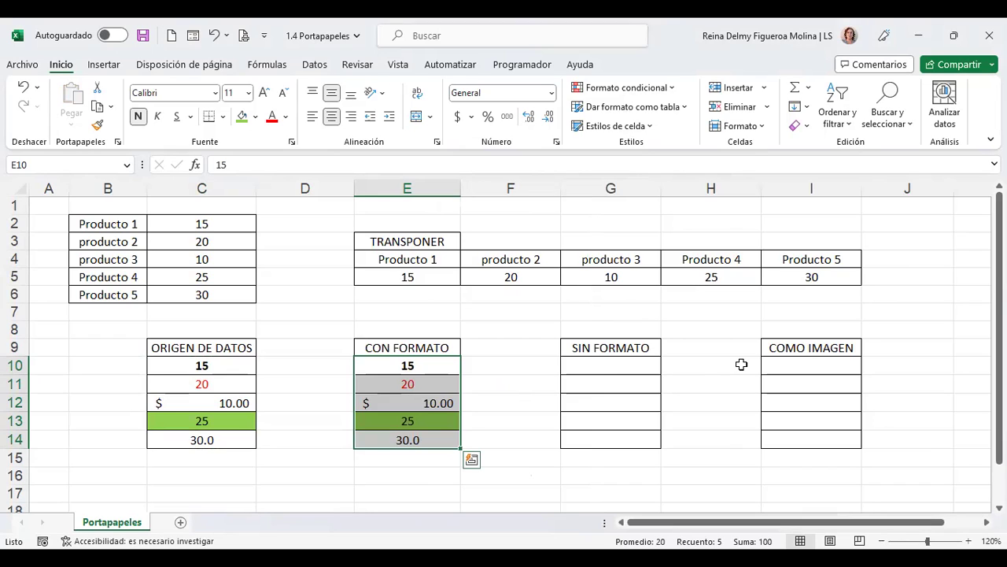
# Copy C10:C14 and paste only its plain values into G10:G14 under SIN FORMATO
pyautogui.moveTo(234, 365); pyautogui.dragTo(223, 434)
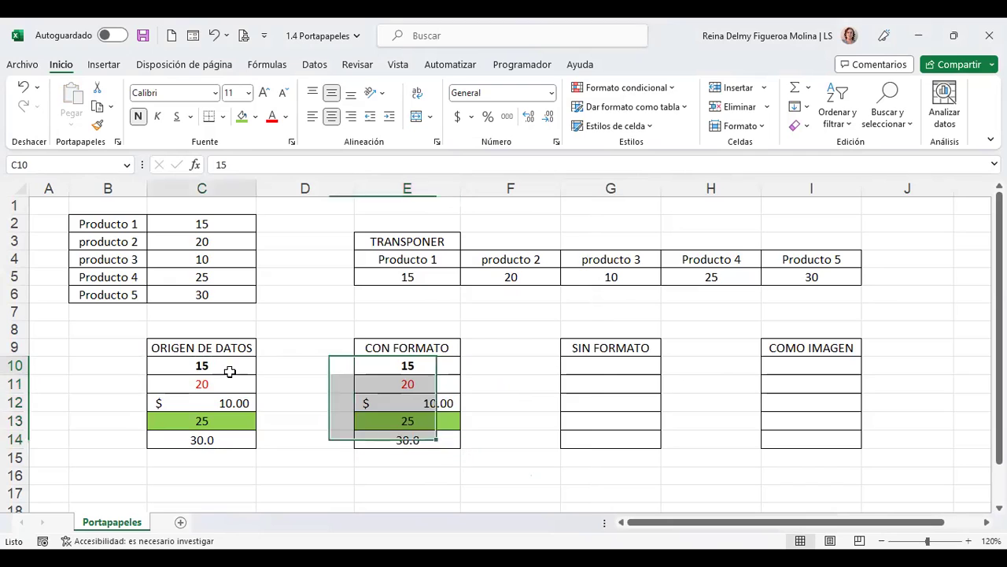
pyautogui.hotkey('ctrl', 'c')
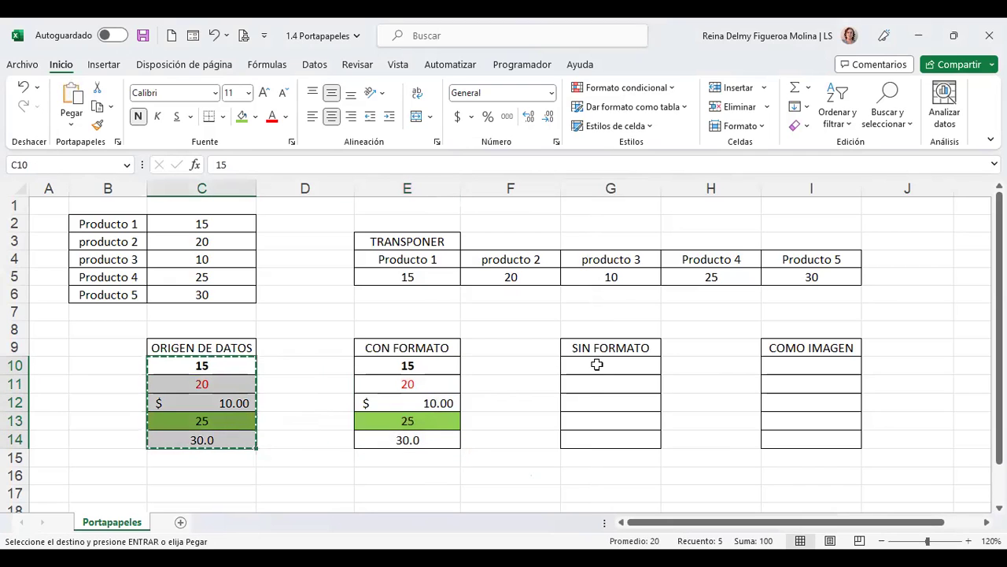
pyautogui.click(599, 365)
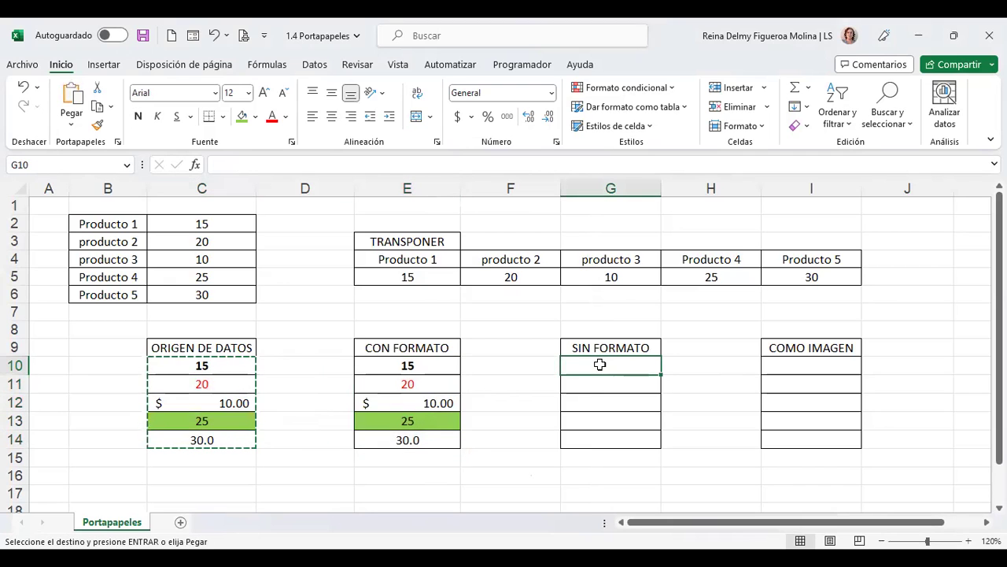
pyautogui.rightClick(600, 364)
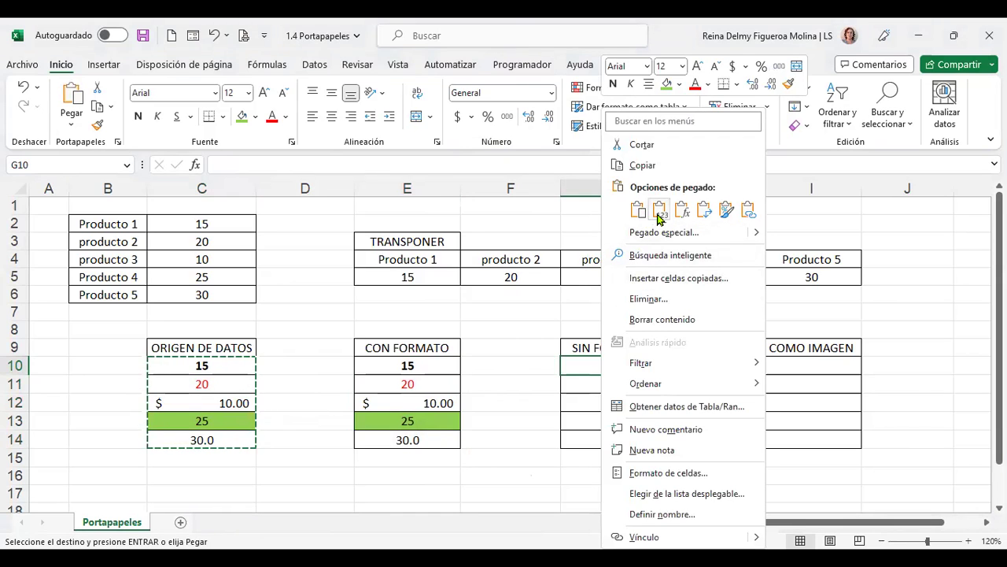
pyautogui.click(658, 213)
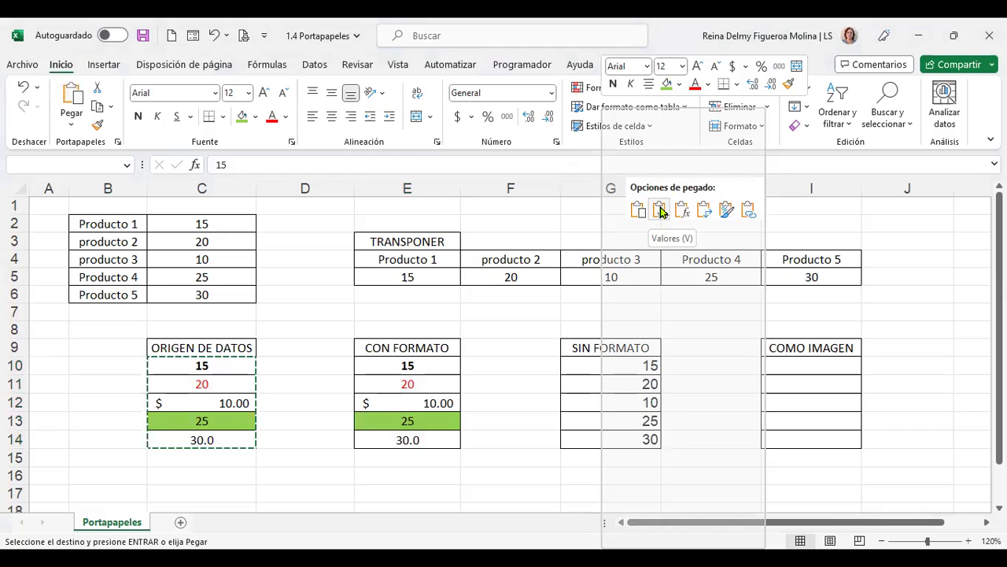
pyautogui.click(800, 364)
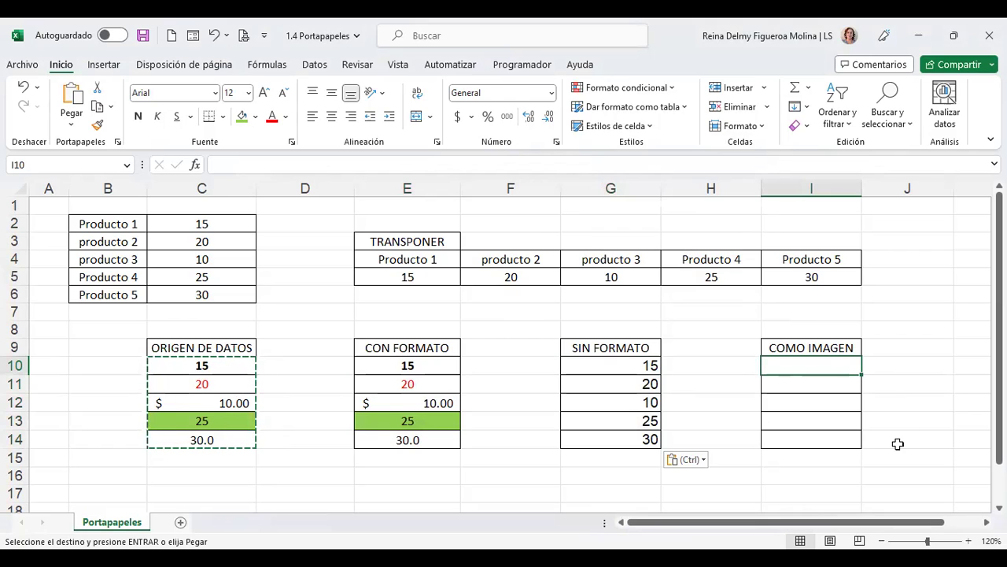
# Paste the copied ORIGEN DE DATOS block as a picture at I10 and view its picture formatting tools
pyautogui.rightClick(844, 371)
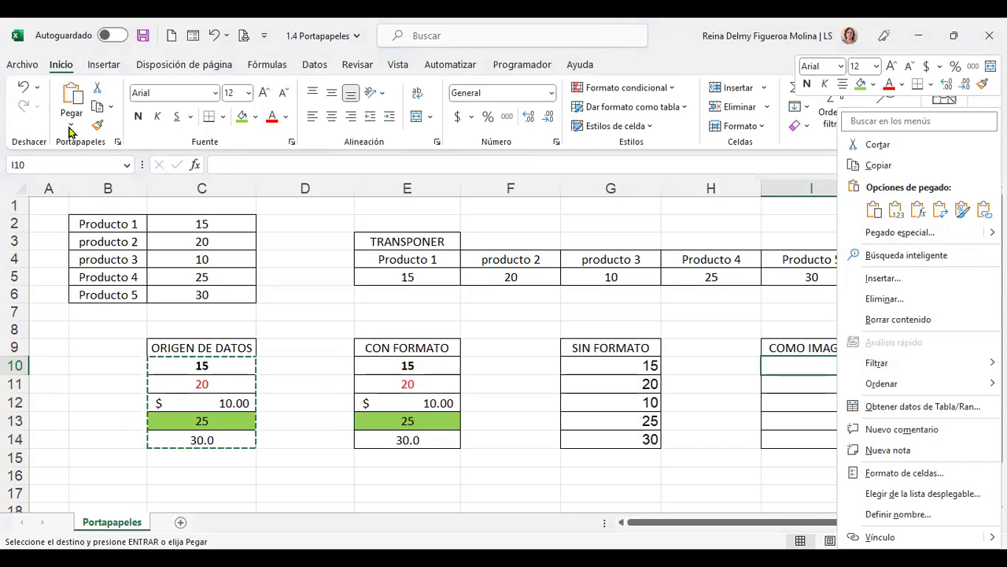
pyautogui.click(70, 126)
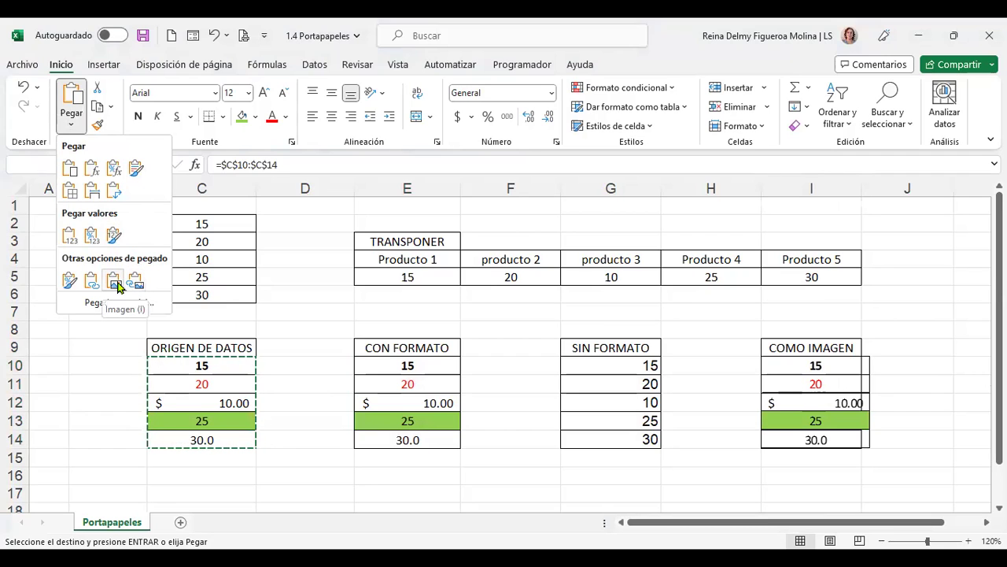
pyautogui.click(114, 285)
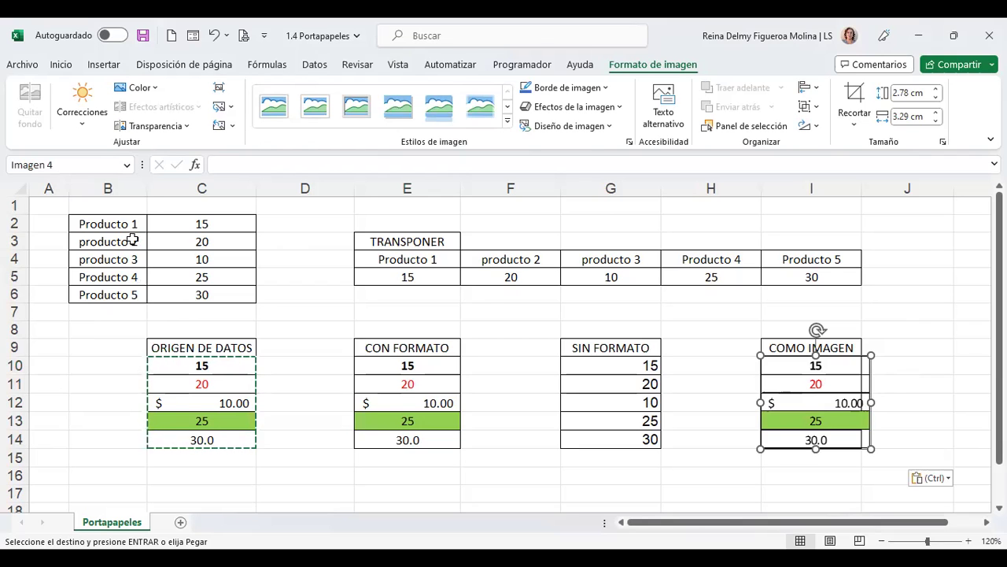
pyautogui.click(62, 65)
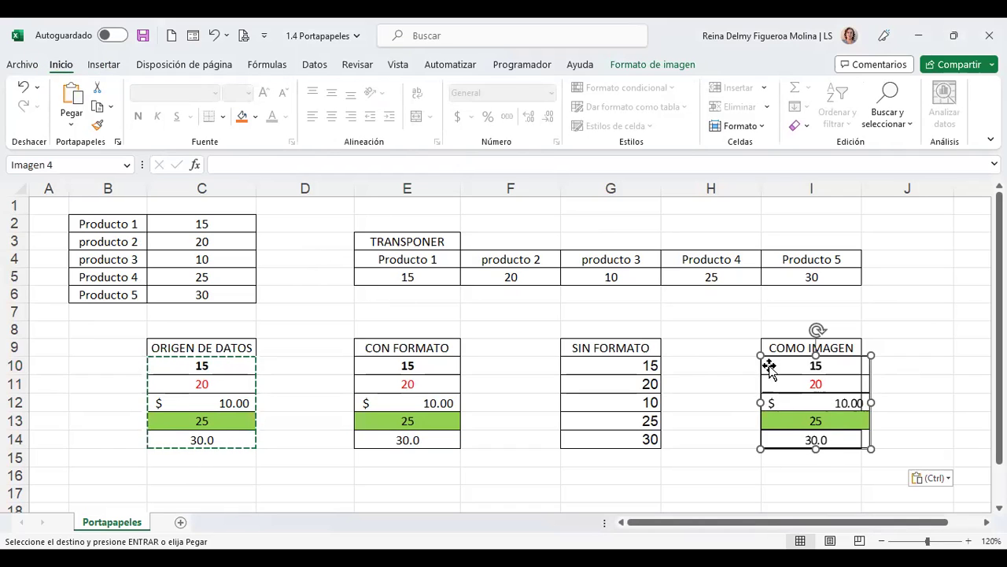
pyautogui.click(675, 66)
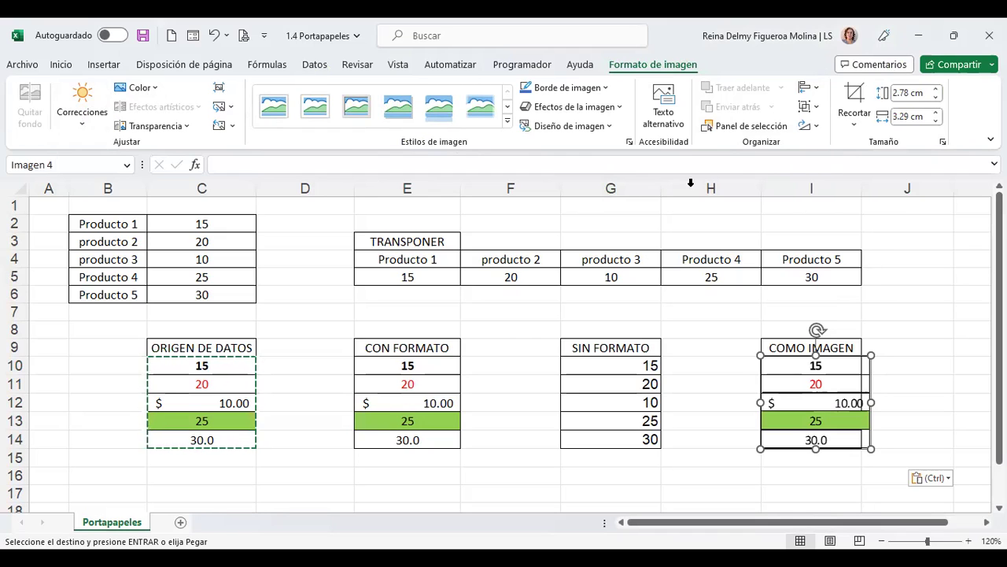
pyautogui.click(60, 65)
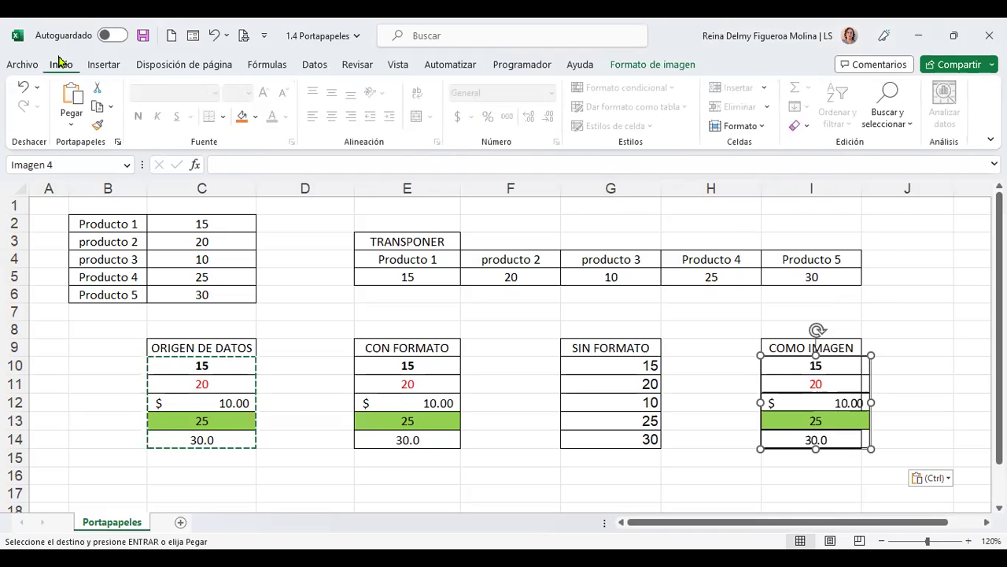
# Revisit the Pegar options, then select and deselect the pasted picture under COMO IMAGEN
pyautogui.click(71, 124)
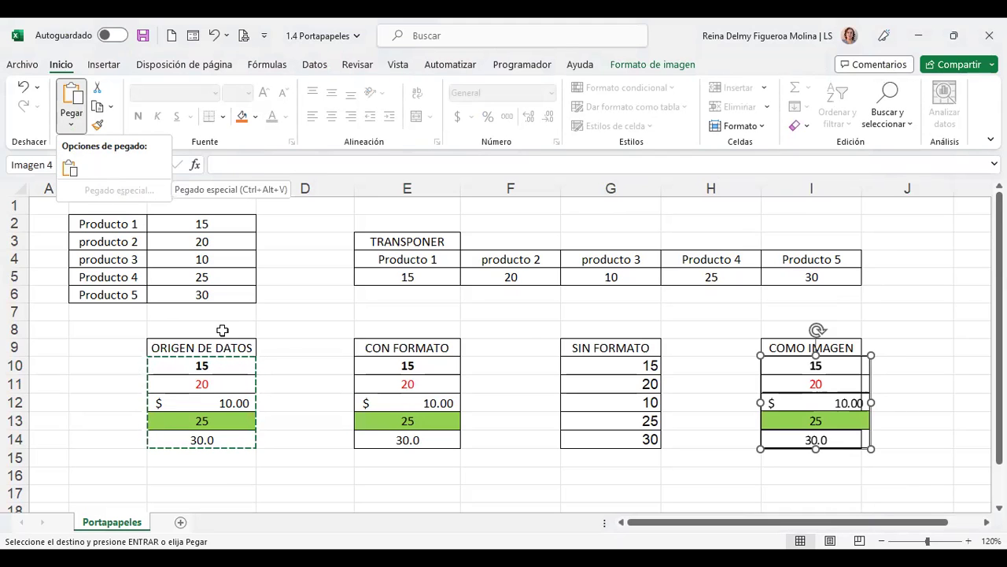
pyautogui.press('Escape')
pyautogui.press('Escape')
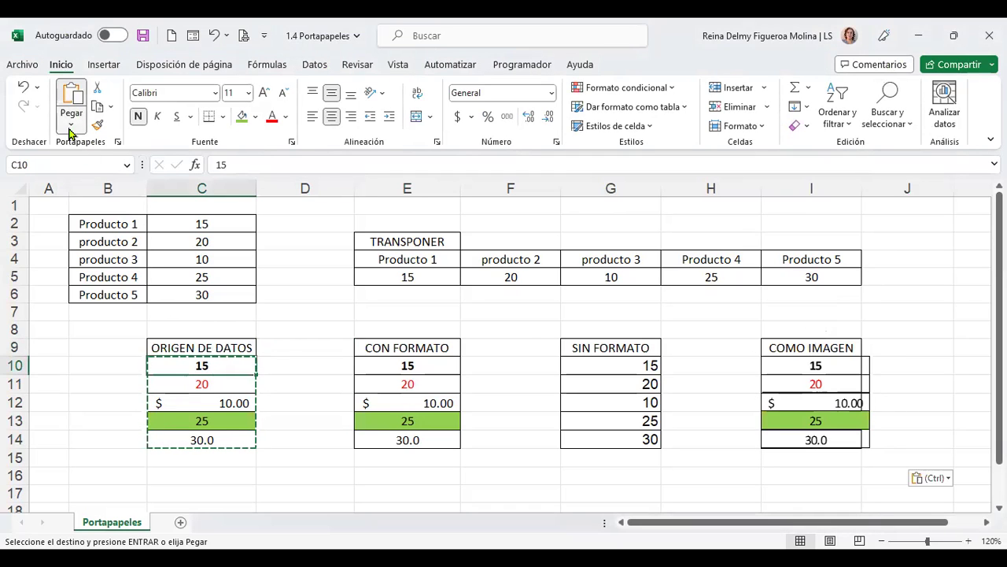
pyautogui.click(70, 128)
pyautogui.click(833, 373)
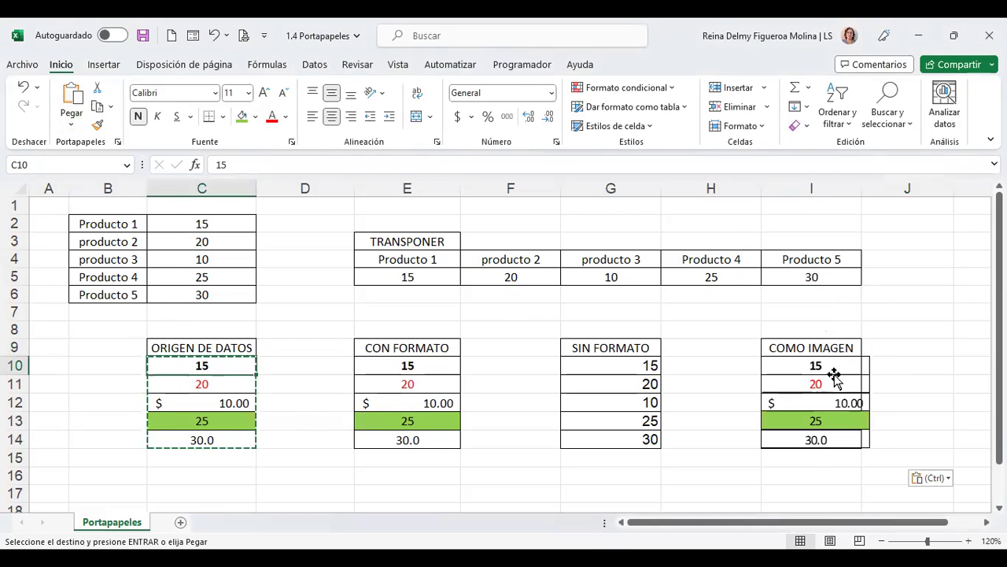
pyautogui.click(845, 373)
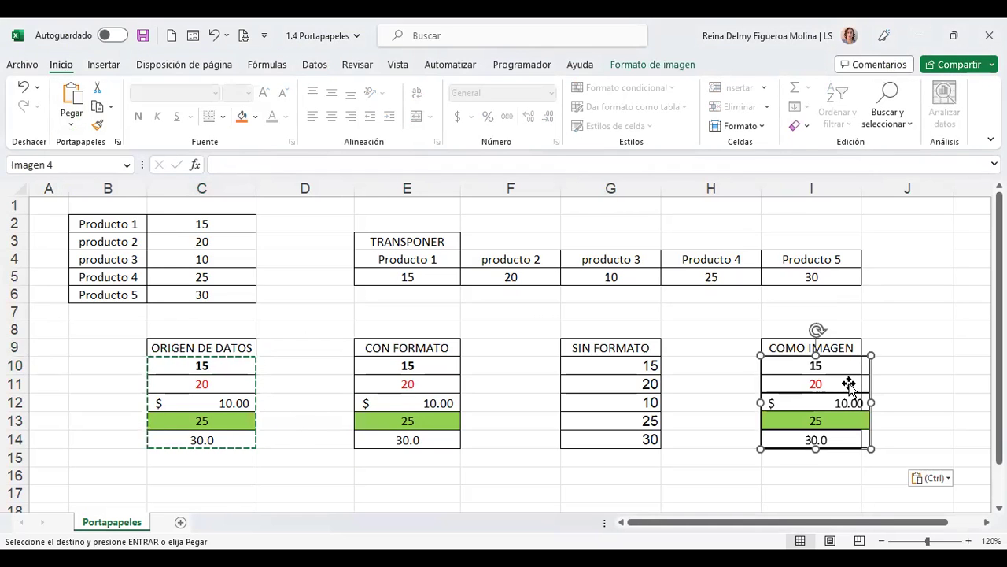
pyautogui.click(698, 329)
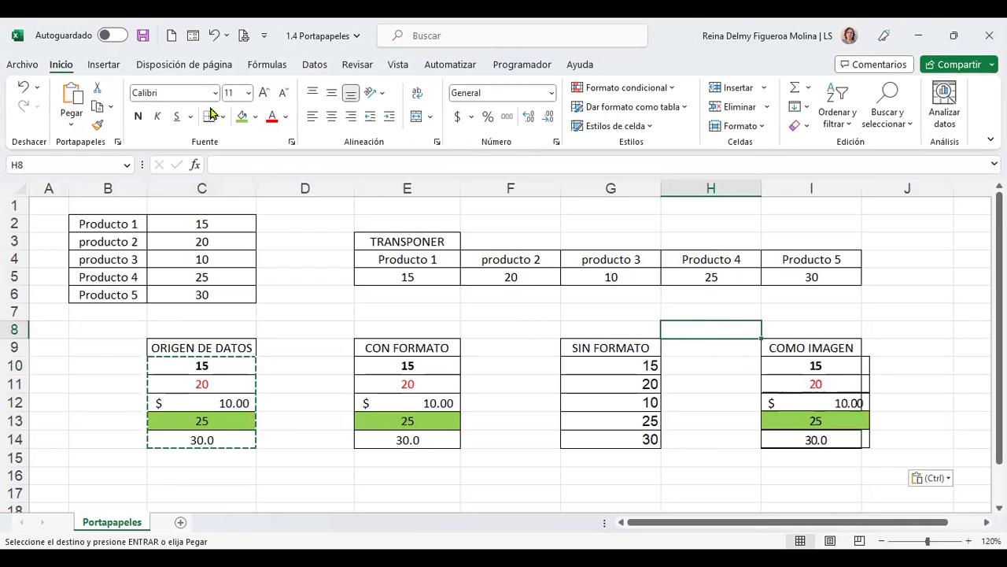
pyautogui.click(75, 130)
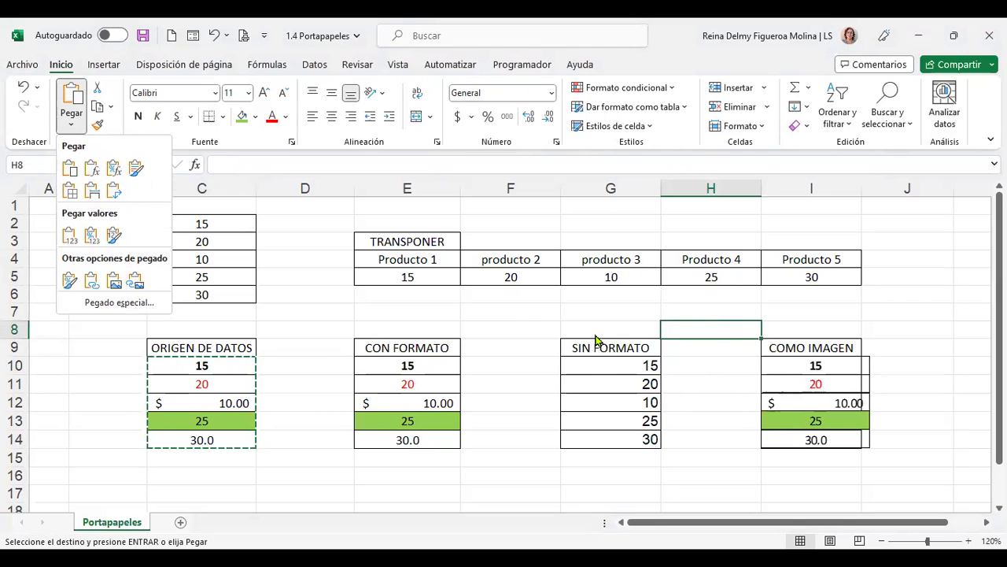
pyautogui.scroll(-1, 515, 334)
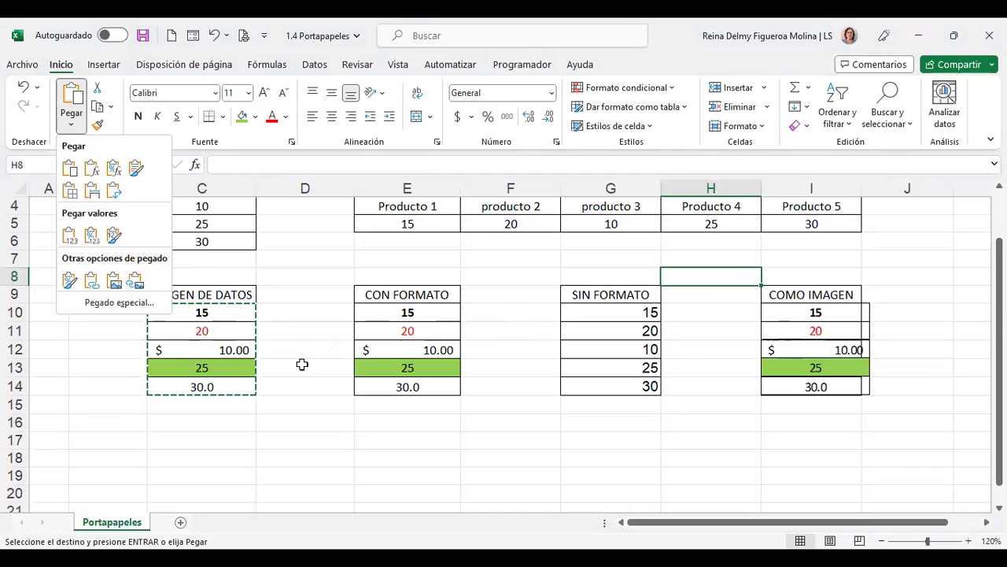
pyautogui.click(218, 443)
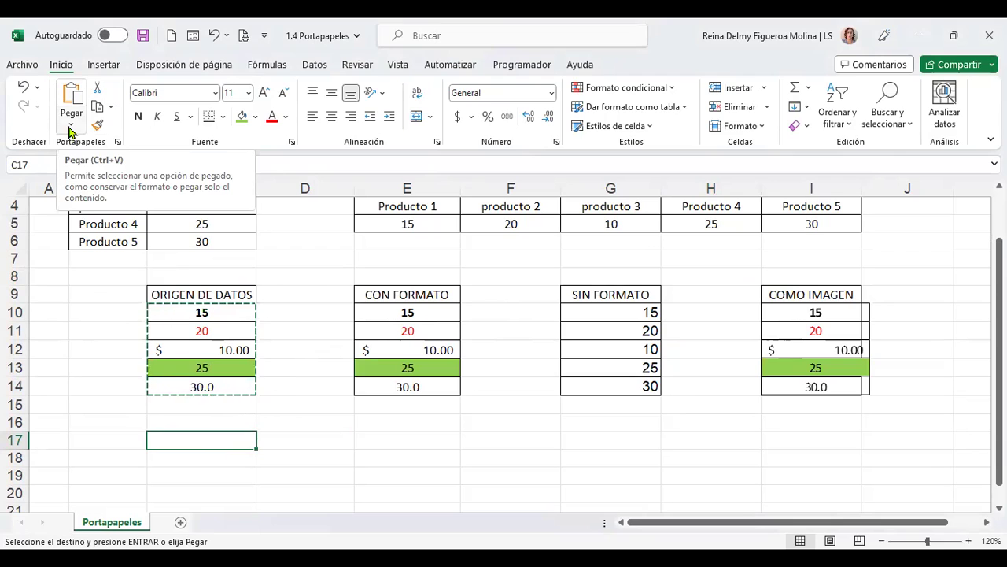
pyautogui.scroll(-1, 378, 339)
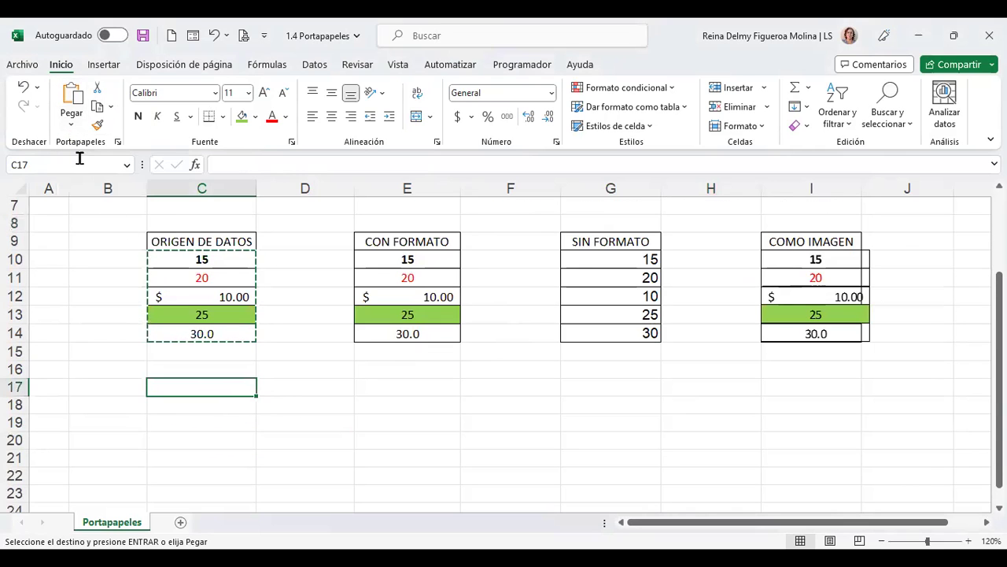
pyautogui.click(69, 128)
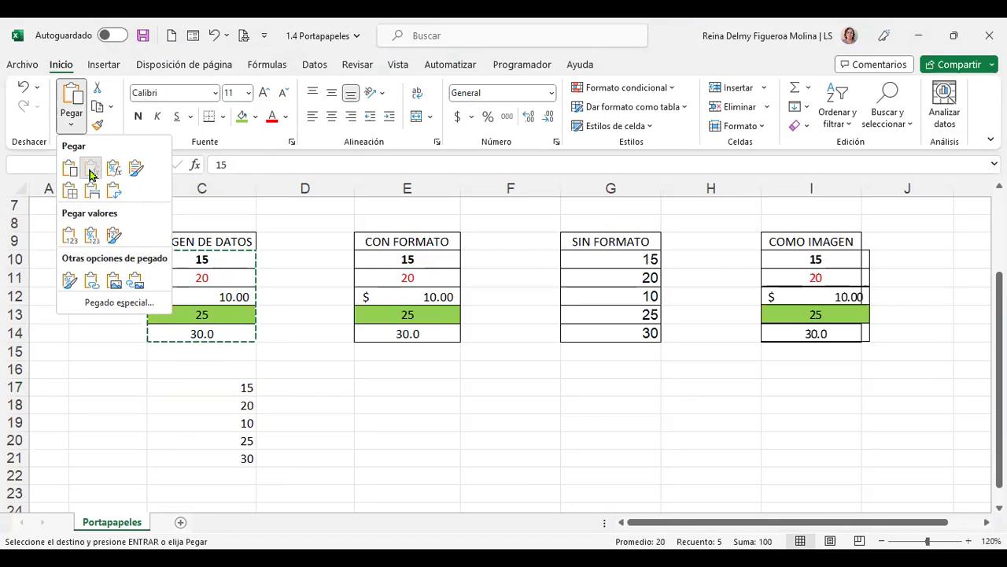
pyautogui.click(90, 172)
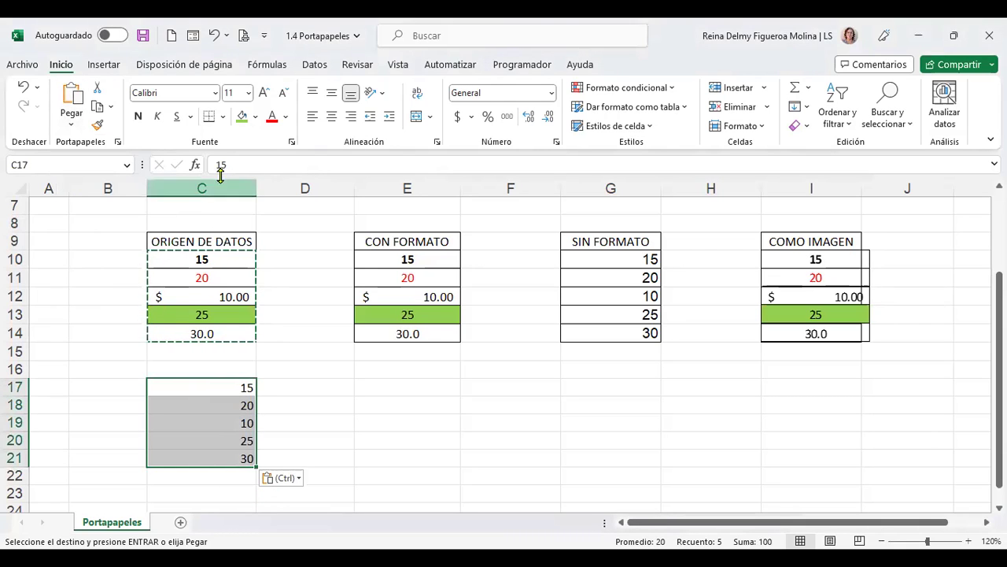
pyautogui.click(226, 391)
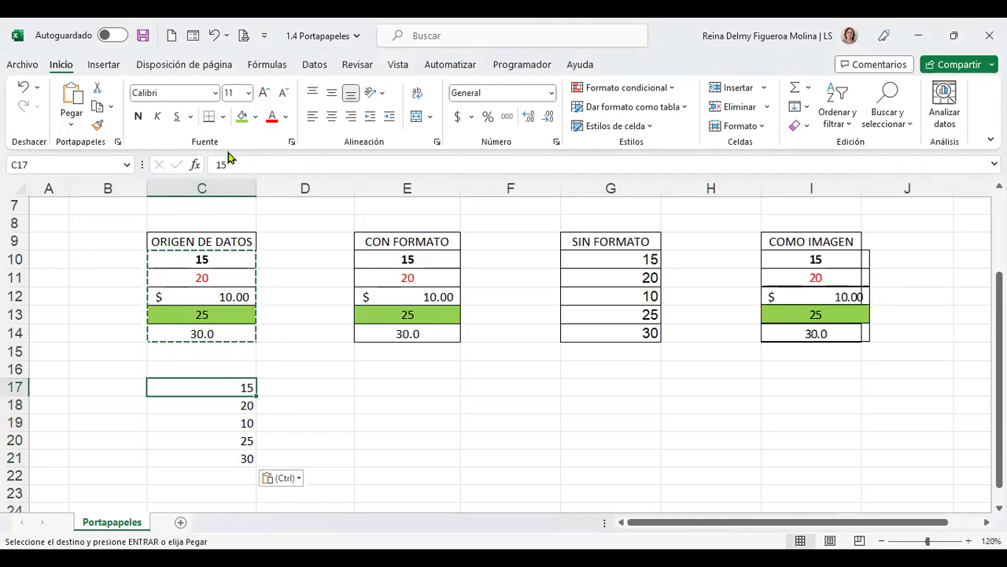
pyautogui.press('Down')
pyautogui.press('Down')
pyautogui.press('Down')
pyautogui.press('Down')
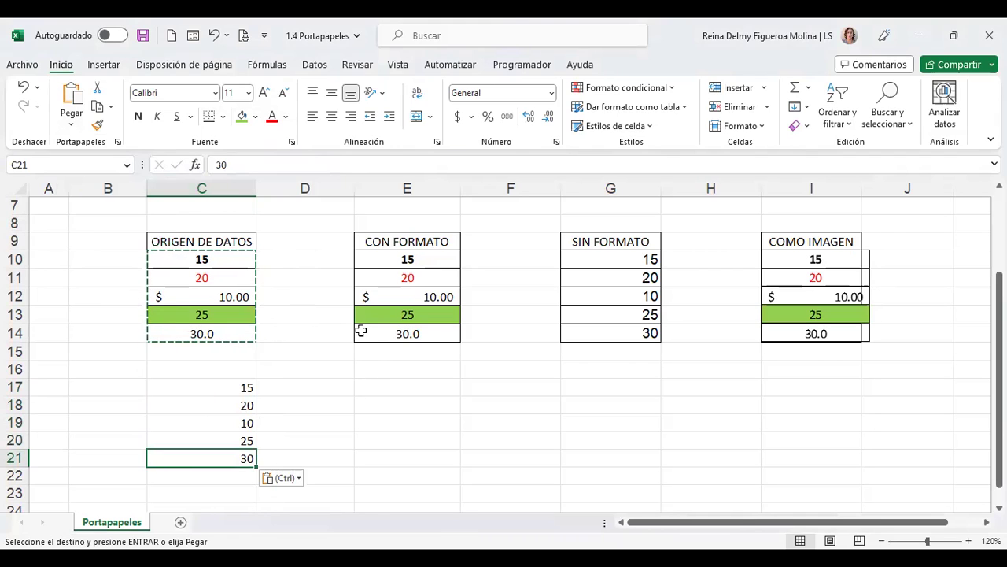
pyautogui.click(208, 351)
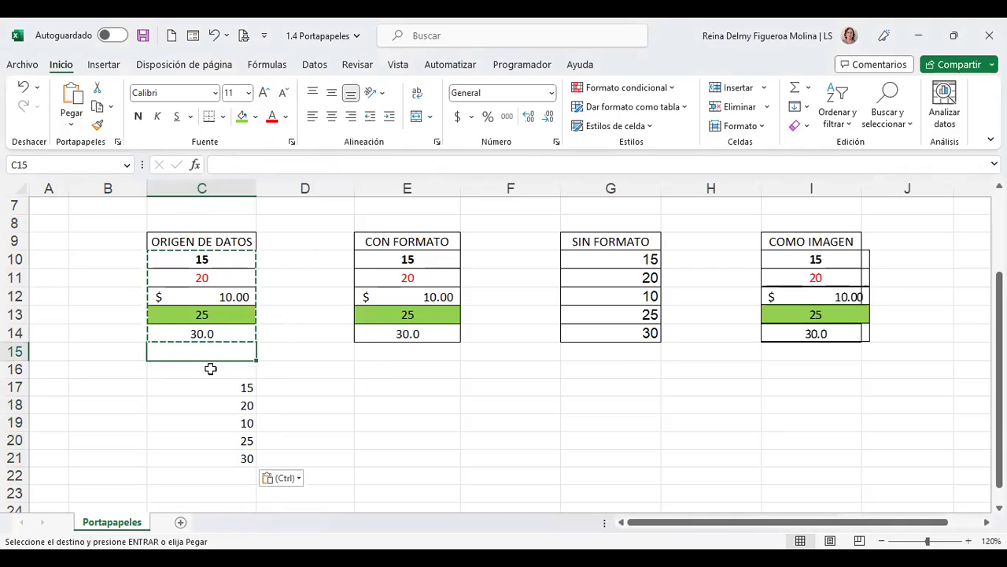
pyautogui.moveTo(213, 387); pyautogui.dragTo(218, 491)
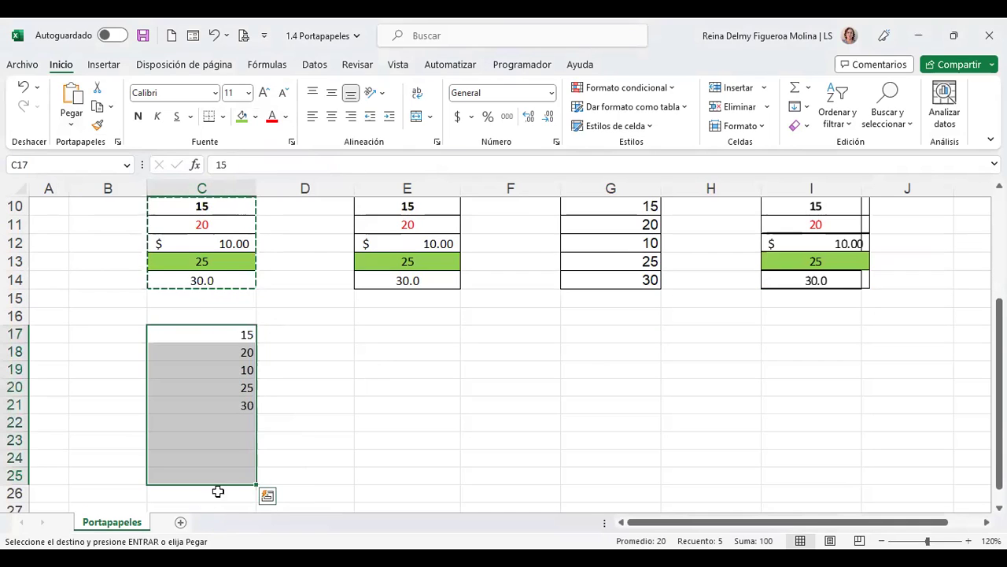
pyautogui.press('Delete')
pyautogui.click(225, 298)
pyautogui.scroll(1, 231, 319)
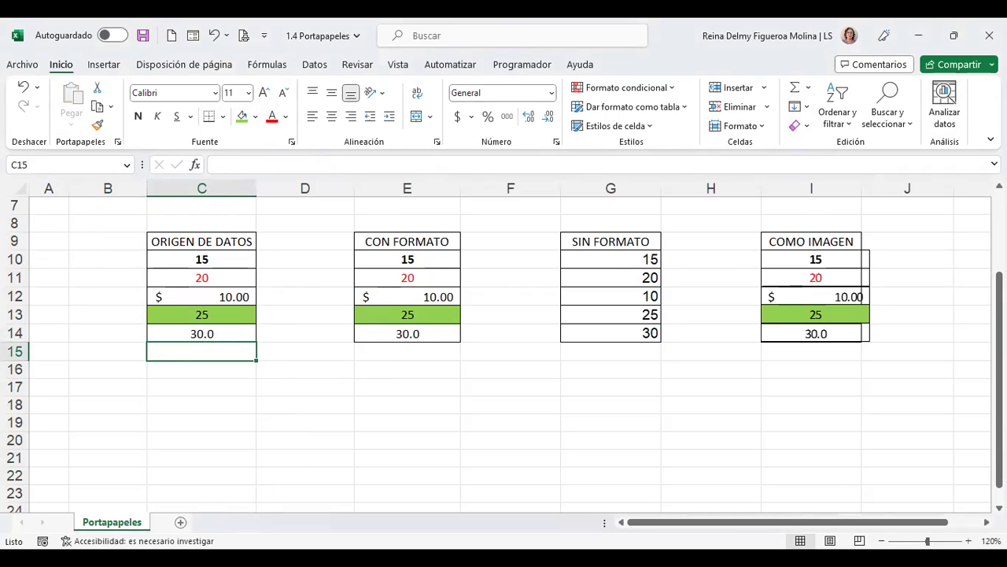
# Try the AutoSum shortcut in C15, cancelling the SUMA formula twice
pyautogui.write('=')
pyautogui.hotkey('alt', '=')
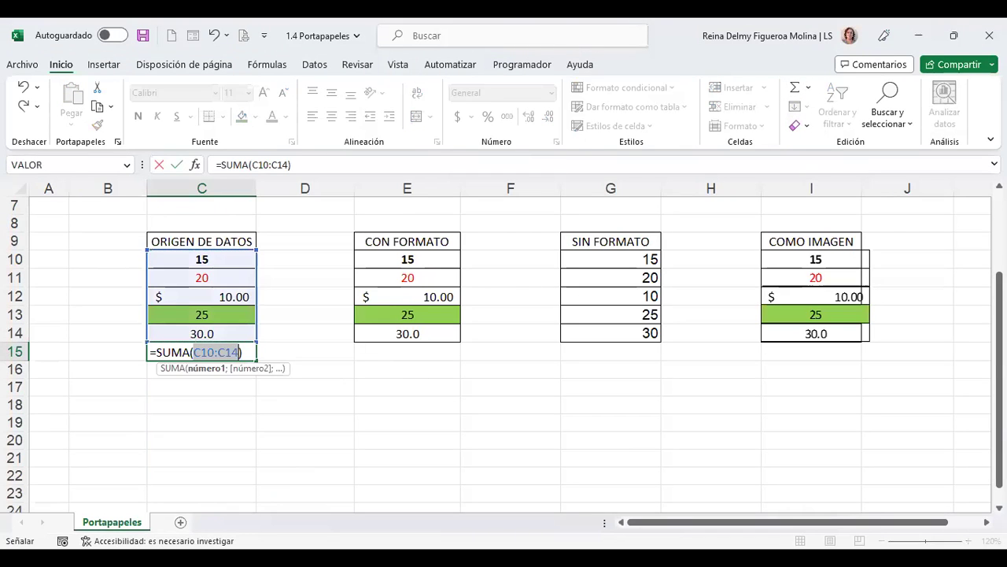
pyautogui.press('Escape')
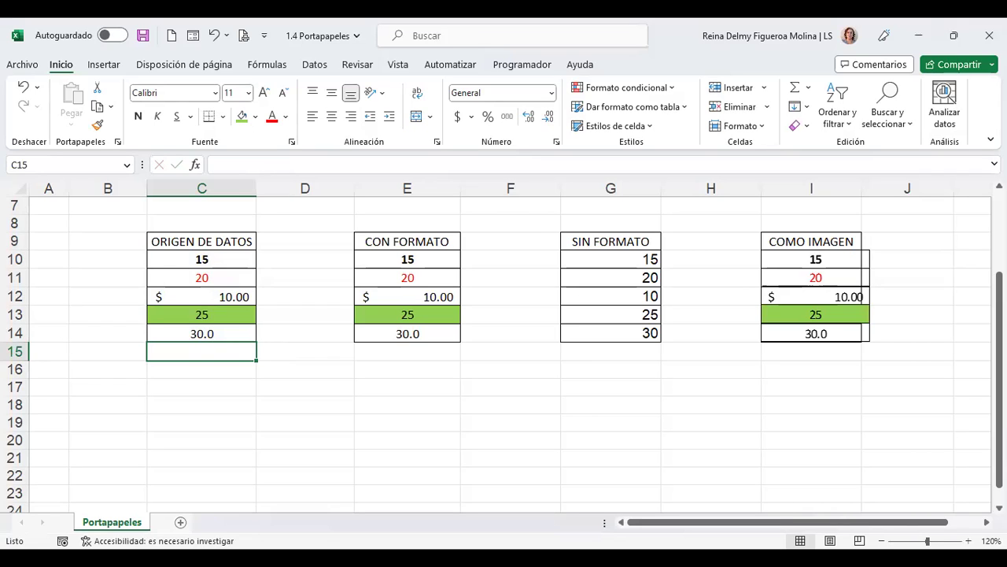
pyautogui.hotkey('alt', '=')
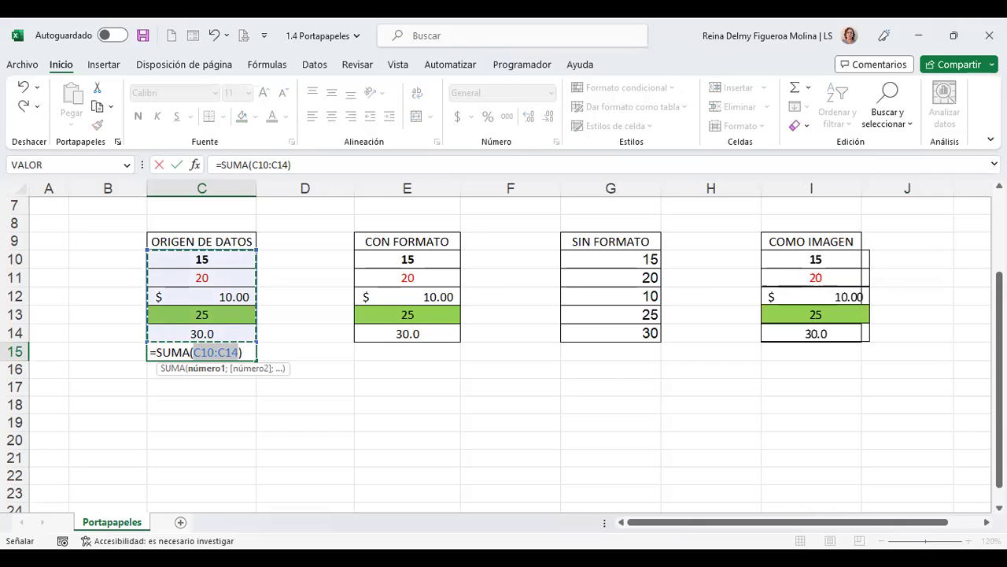
pyautogui.press('Escape')
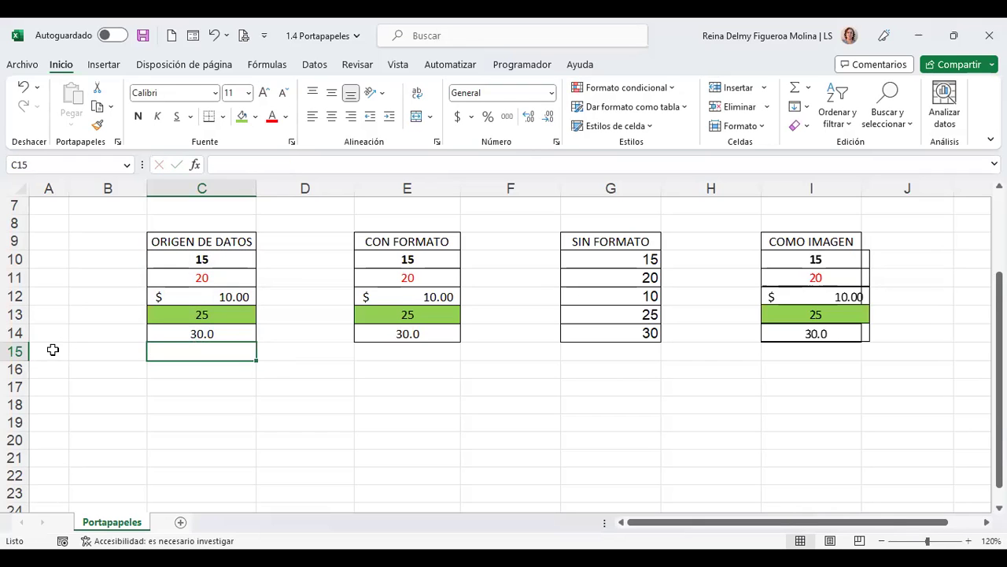
# Write the 'Alt + Shift + =' note in A15 and insert =SUMA(C10:C14) in C15
pyautogui.click(52, 351)
pyautogui.write('Alt')
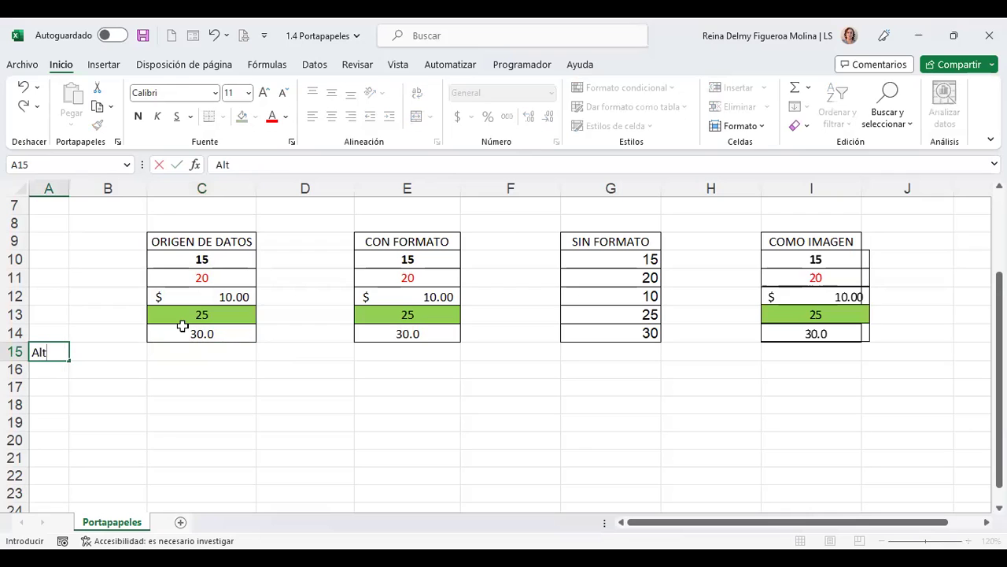
pyautogui.write(' + Shift + =')
pyautogui.press('Return')
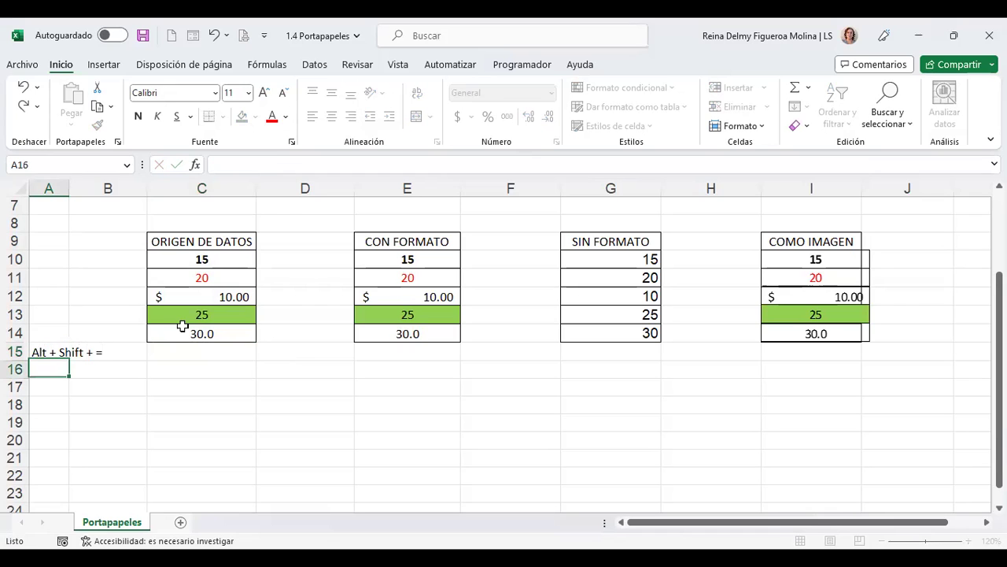
pyautogui.click(231, 354)
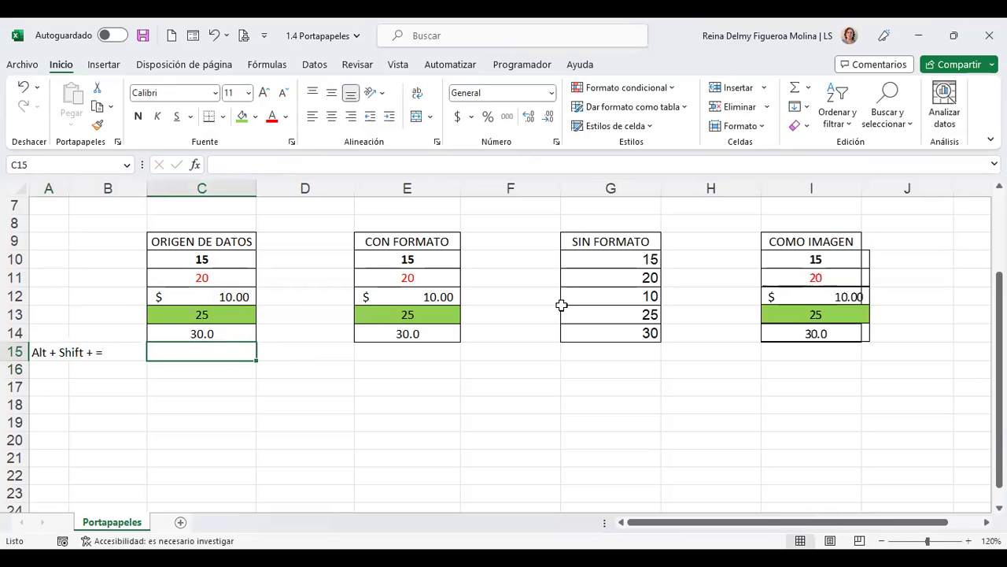
pyautogui.hotkey('alt', 'shift', '=')
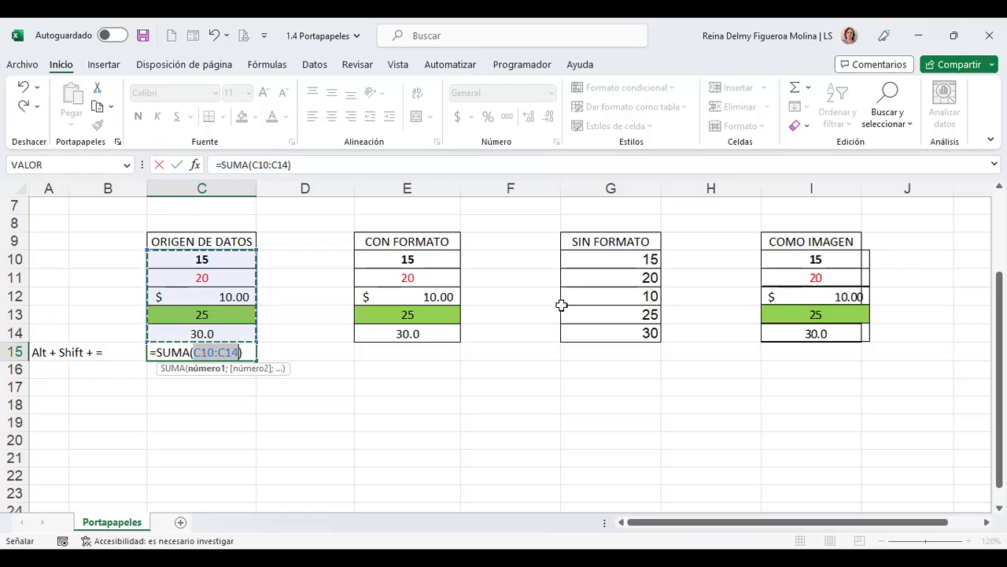
# Total C10:C14 in C15 with =SUMA(C10:C14) and copy the block C10:C15
pyautogui.press('Return')
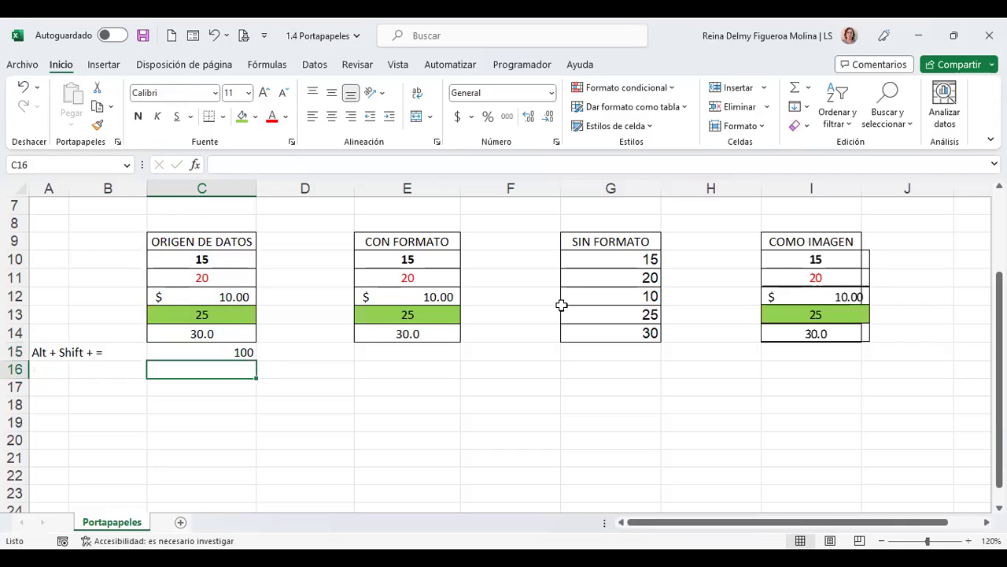
pyautogui.press('Up')
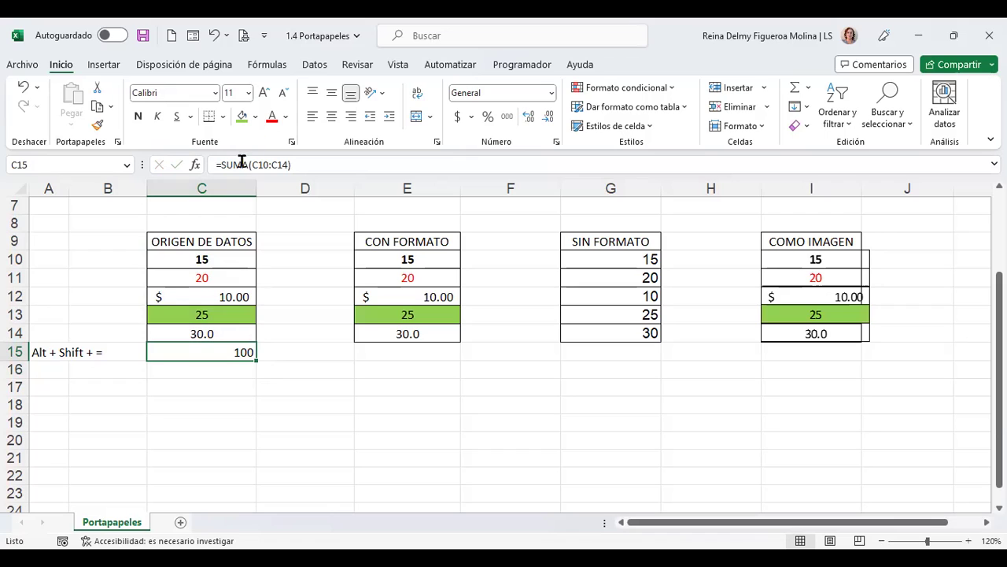
pyautogui.moveTo(228, 257); pyautogui.dragTo(236, 351)
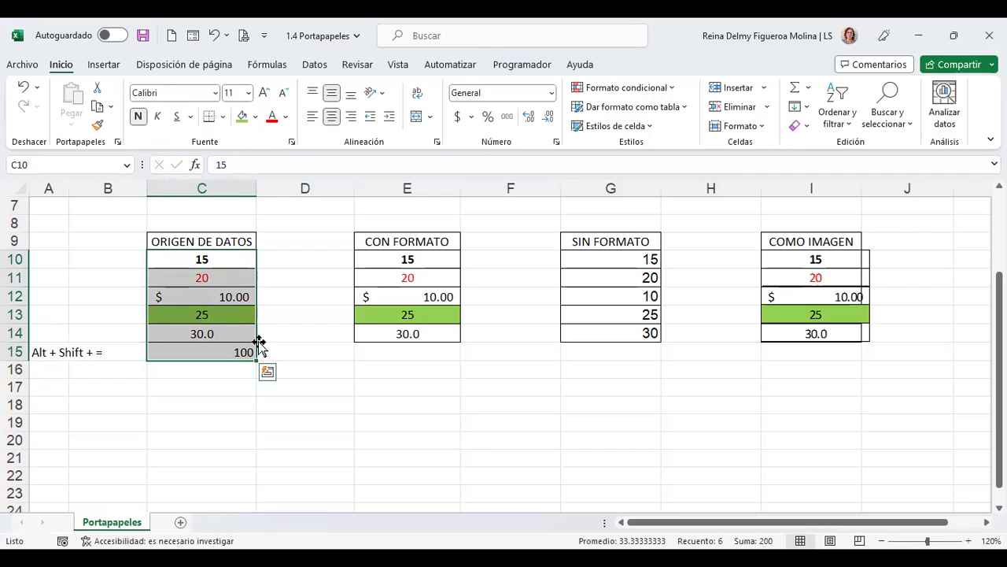
pyautogui.hotkey('ctrl', 'c')
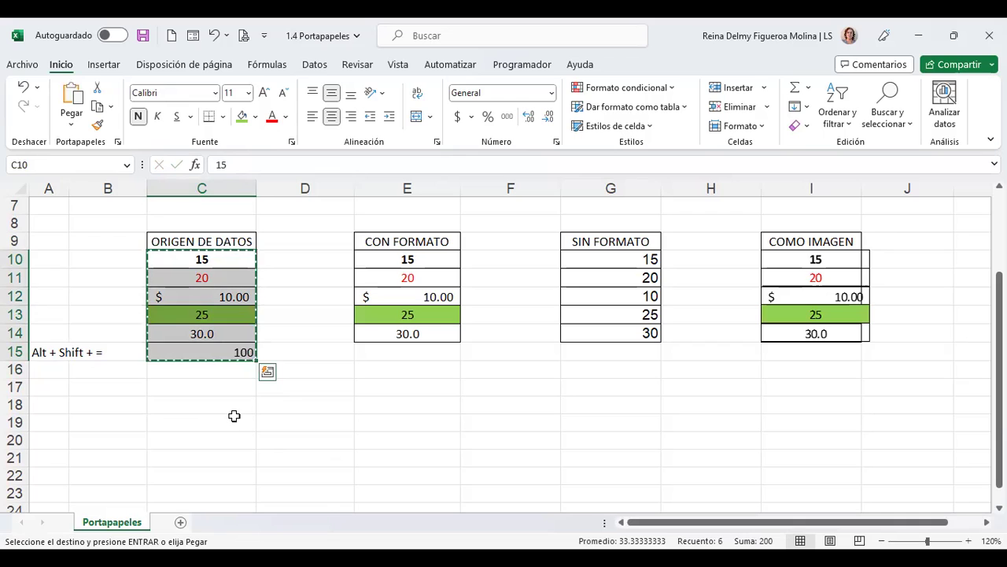
# Paste only the formulas into C19:C24, giving =SUMA(C19:C23) in C24
pyautogui.click(212, 425)
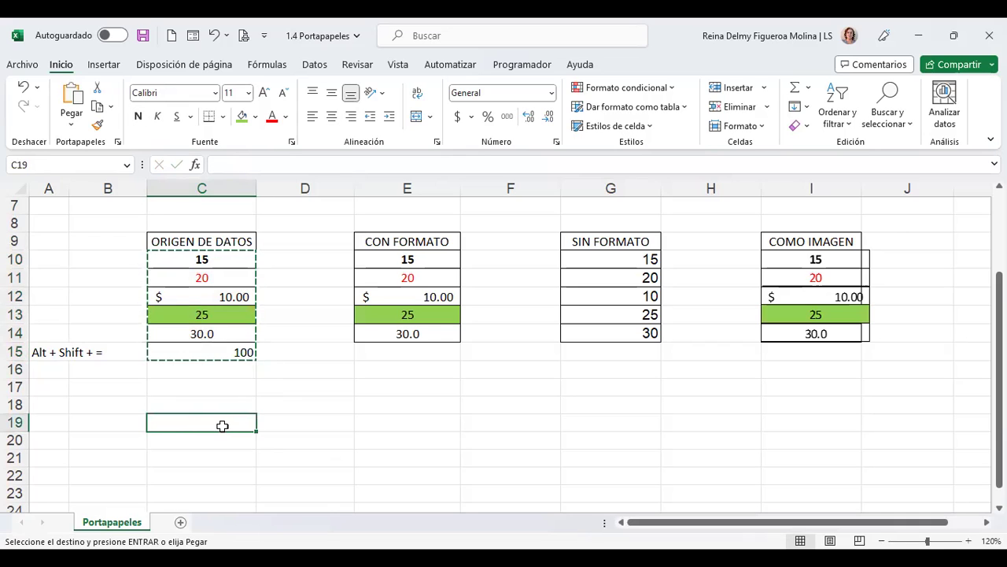
pyautogui.scroll(-1, 223, 423)
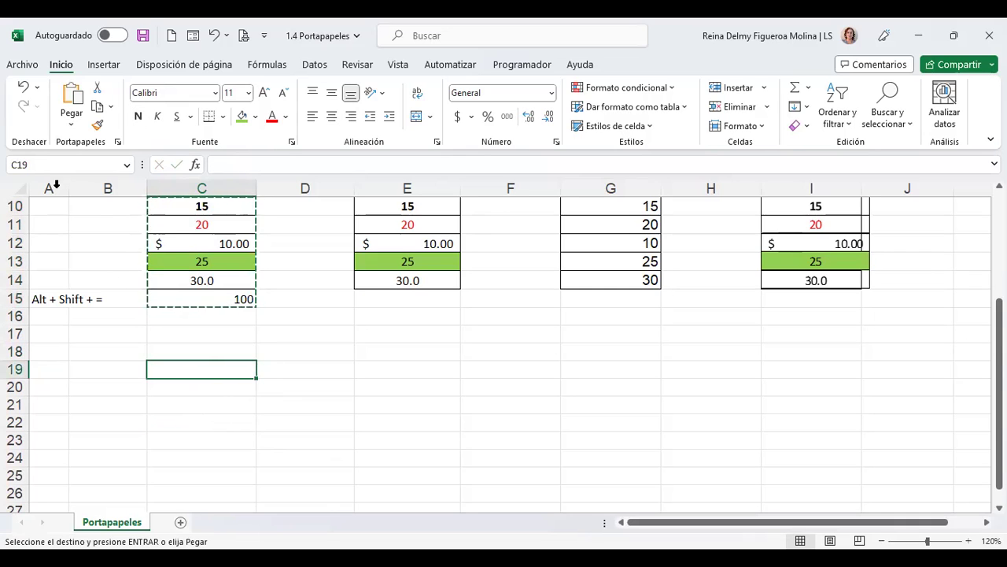
pyautogui.click(70, 126)
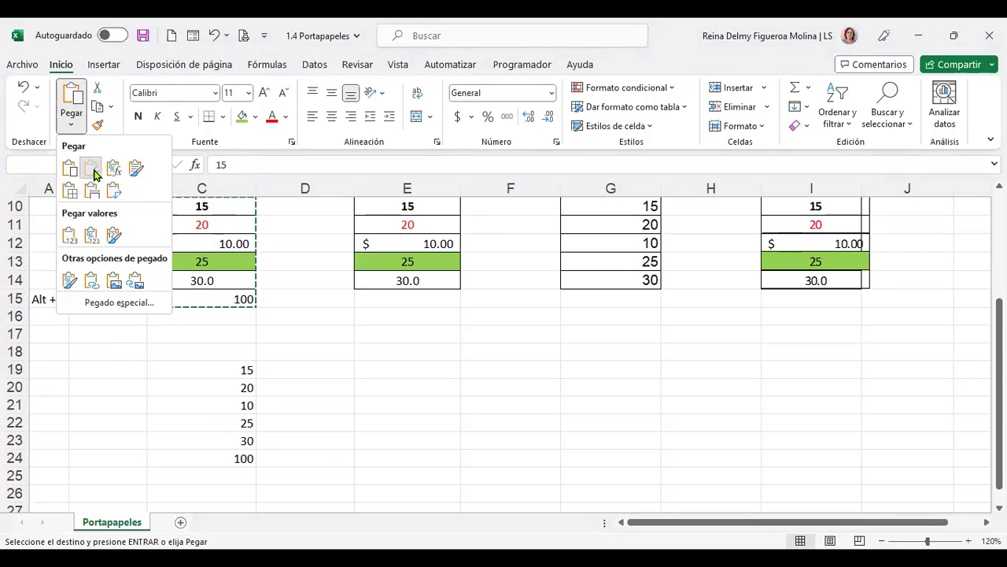
pyautogui.click(92, 171)
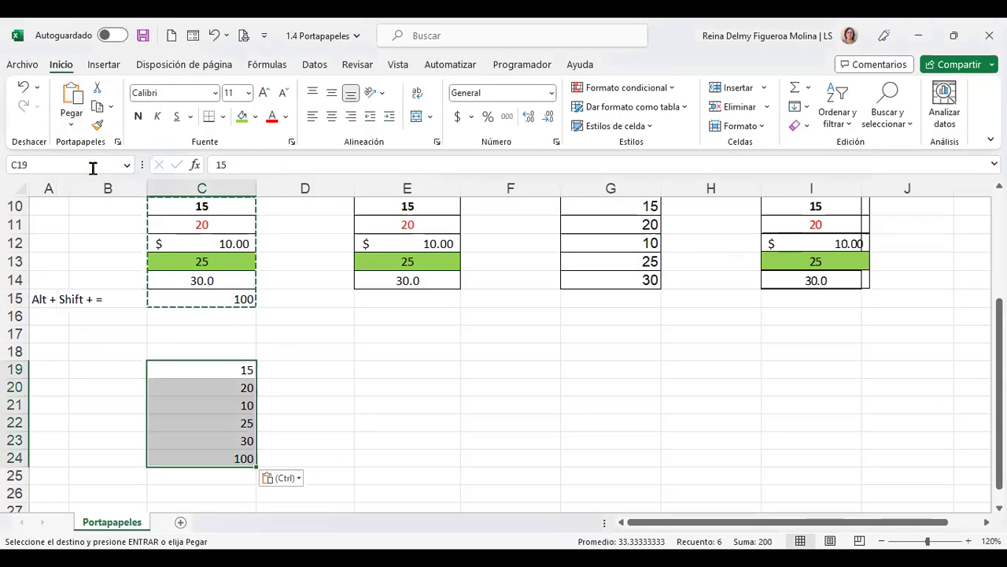
pyautogui.click(234, 456)
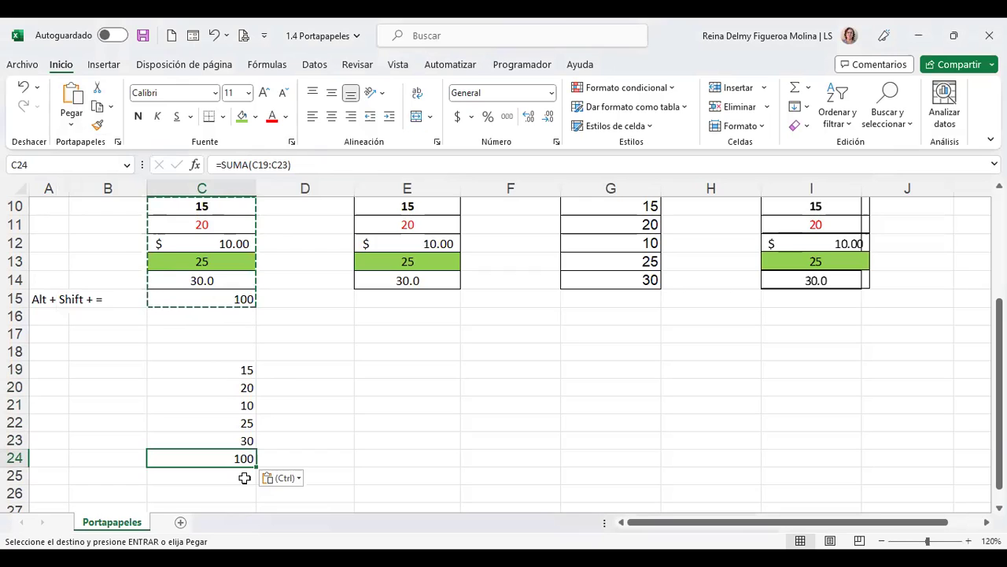
pyautogui.click(412, 373)
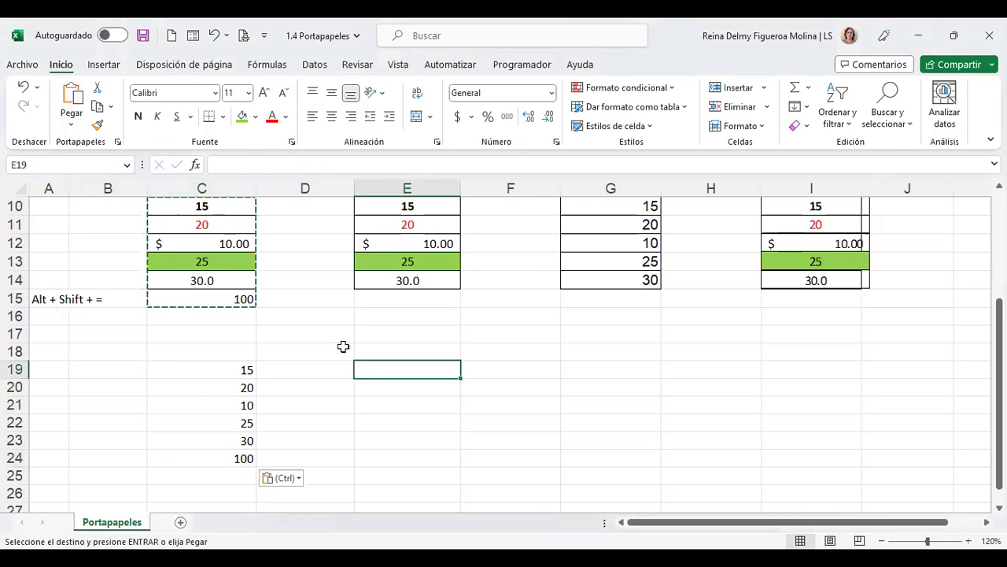
# Paste formulas with number formats into E19:E24, keeping the currency and 30.0 formats
pyautogui.click(77, 127)
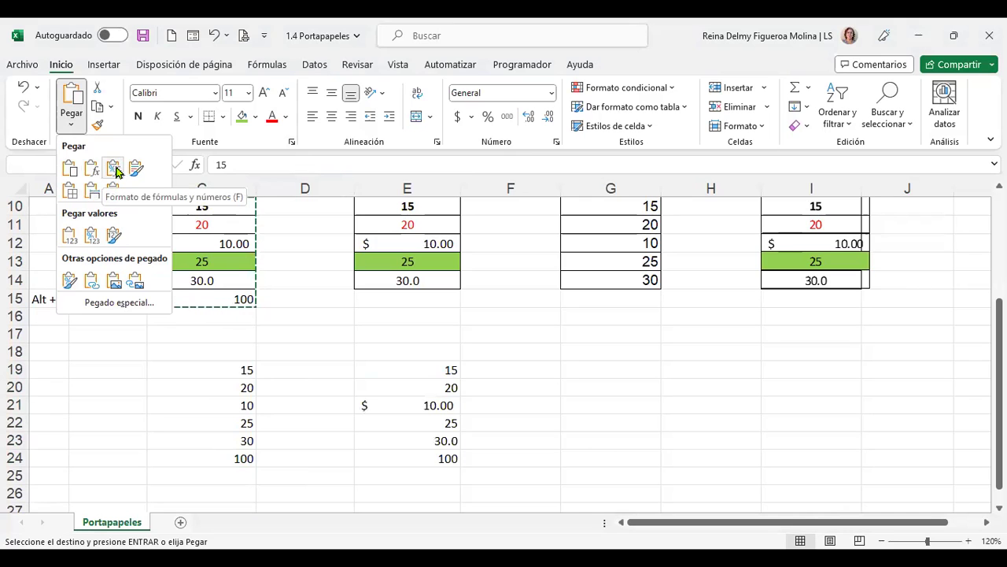
pyautogui.click(115, 172)
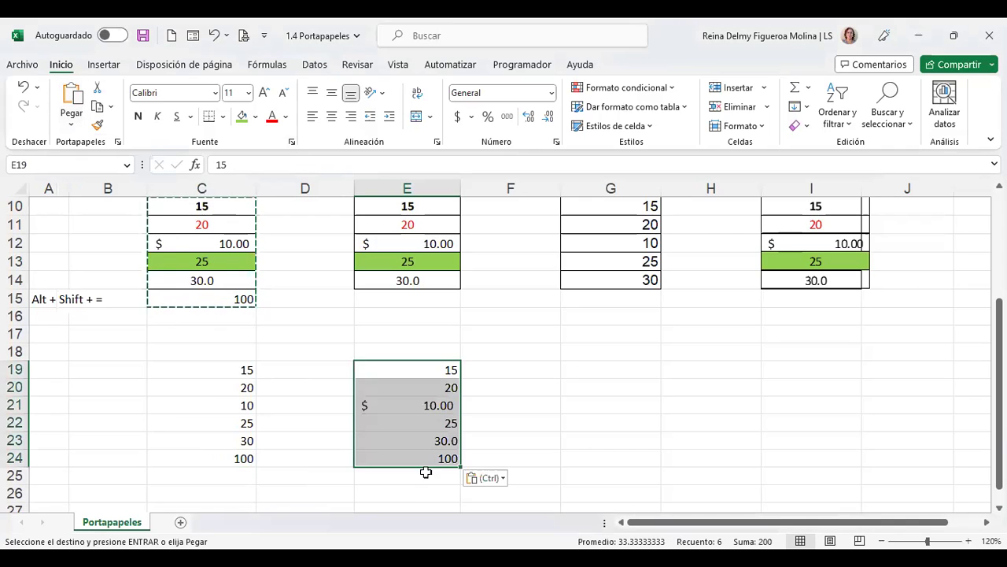
pyautogui.click(422, 458)
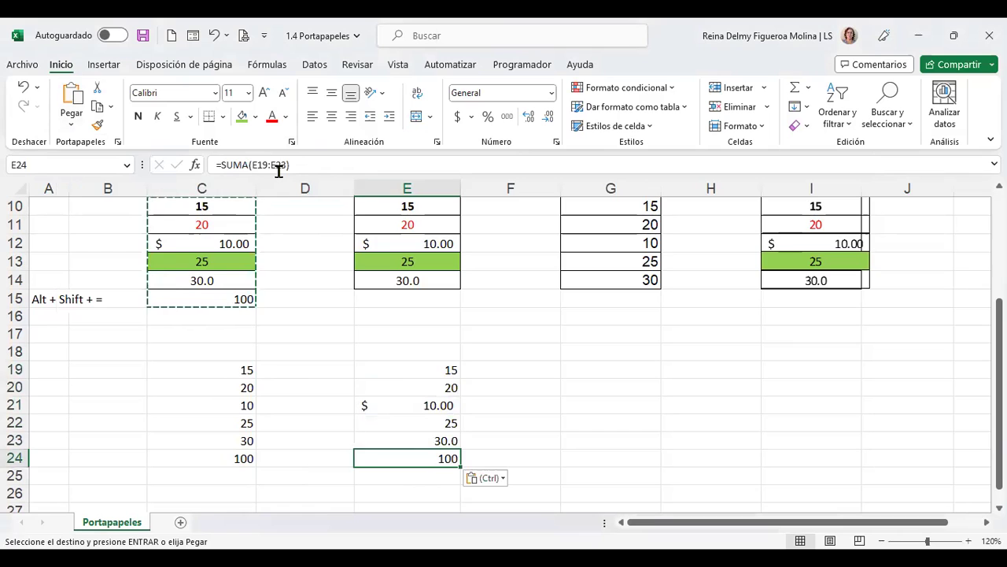
pyautogui.click(399, 371)
pyautogui.click(417, 409)
pyautogui.click(423, 423)
pyautogui.click(423, 442)
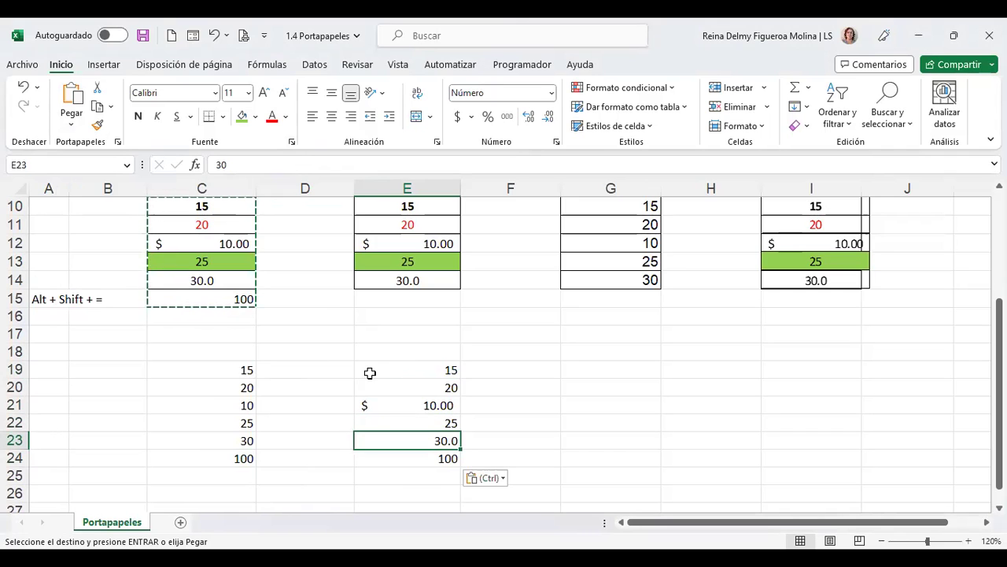
# Paste the block into G19:G24 keeping source formatting, with =SUMA(G19:G23) in G24
pyautogui.click(71, 130)
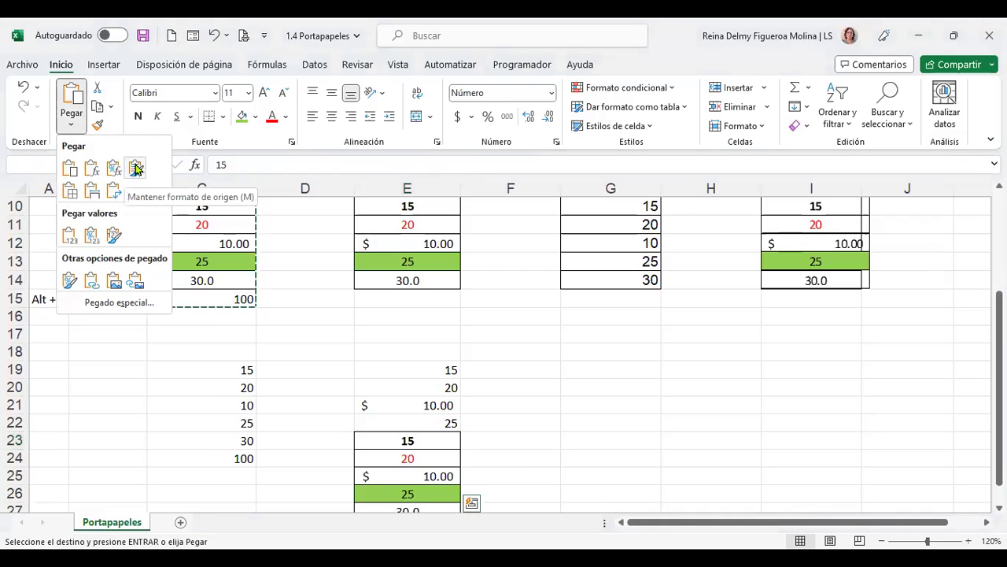
pyautogui.click(602, 375)
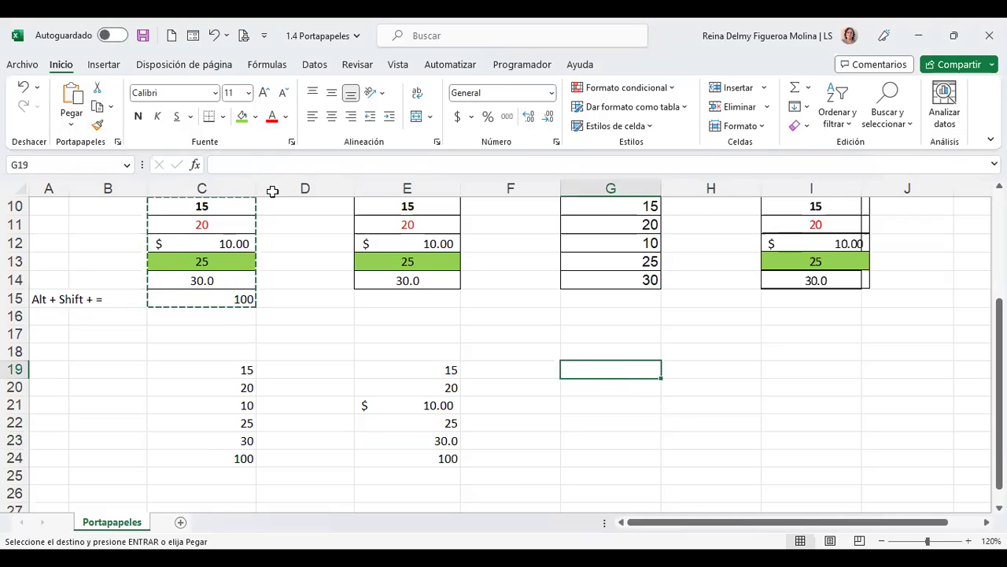
pyautogui.click(70, 126)
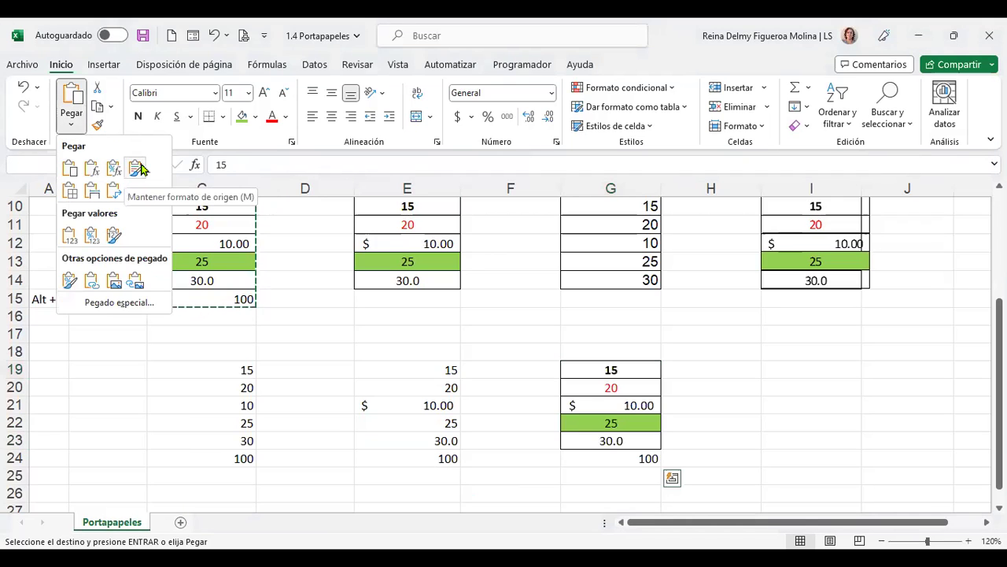
pyautogui.click(139, 168)
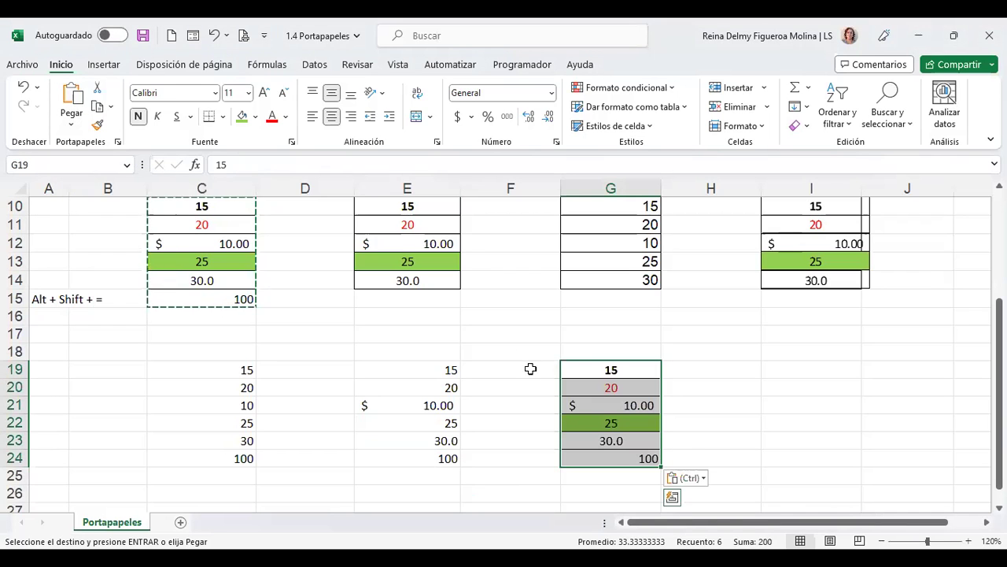
pyautogui.click(619, 457)
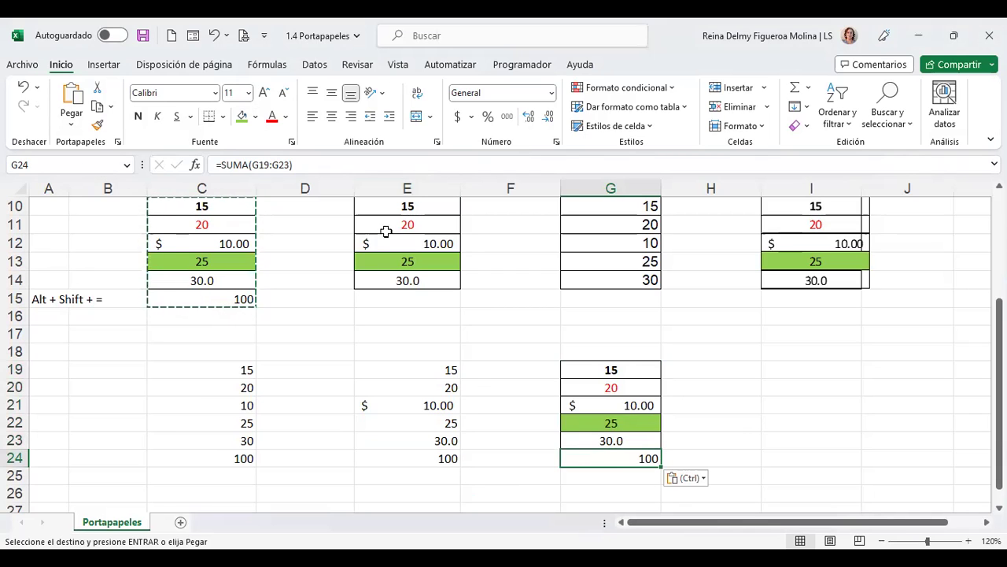
# Paste the source block into I19:I24 using the Sin bordes option
pyautogui.click(782, 371)
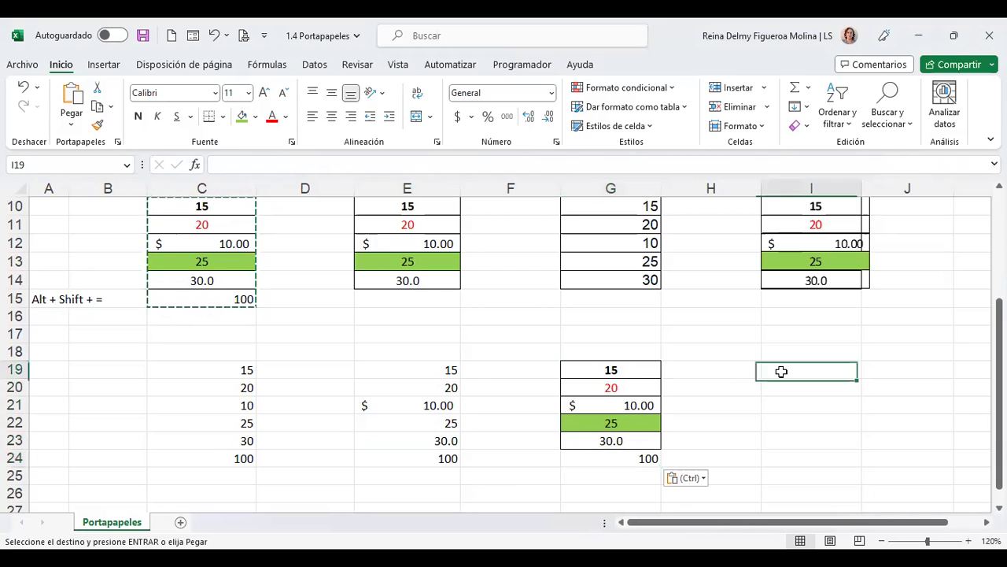
pyautogui.click(71, 118)
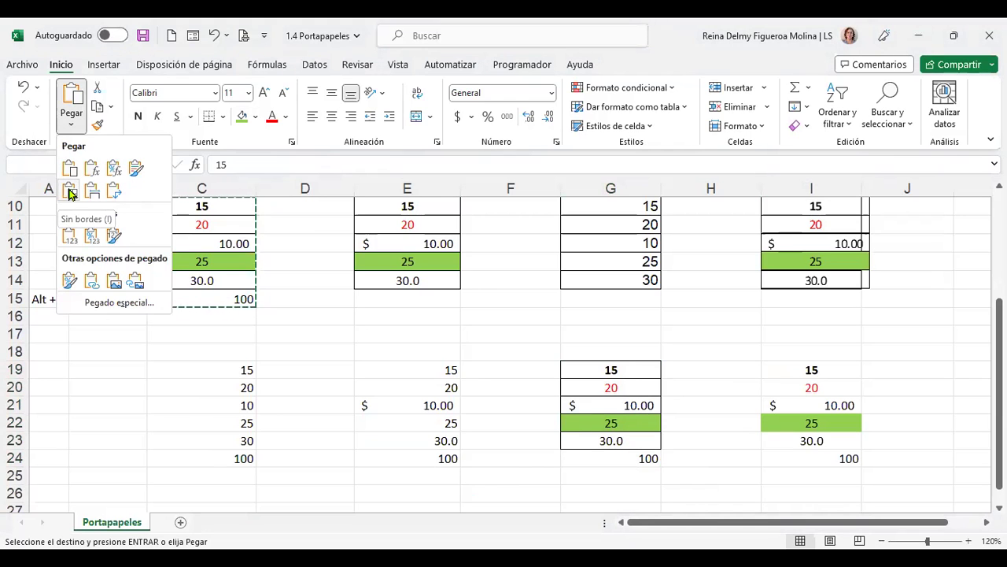
pyautogui.click(70, 193)
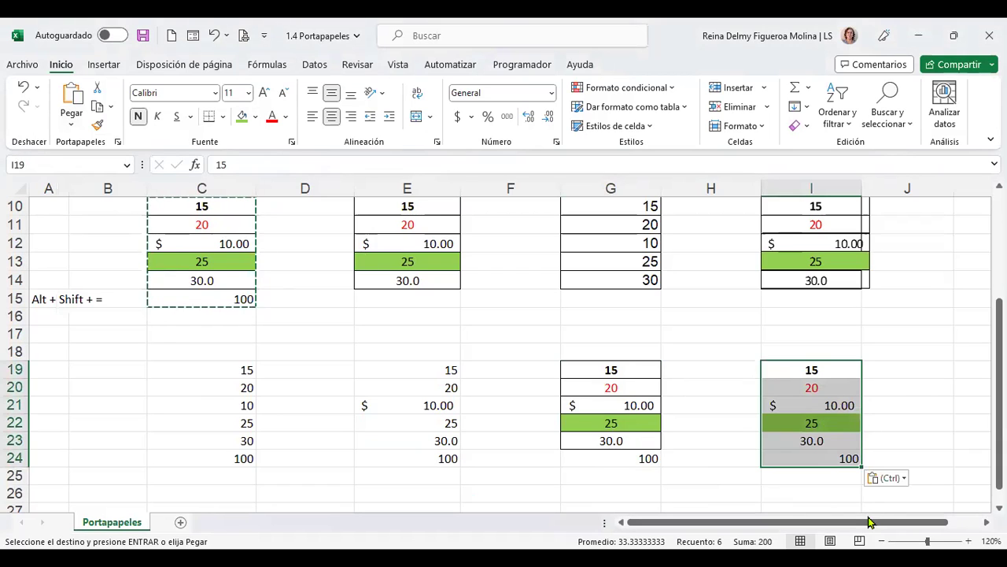
pyautogui.click(827, 460)
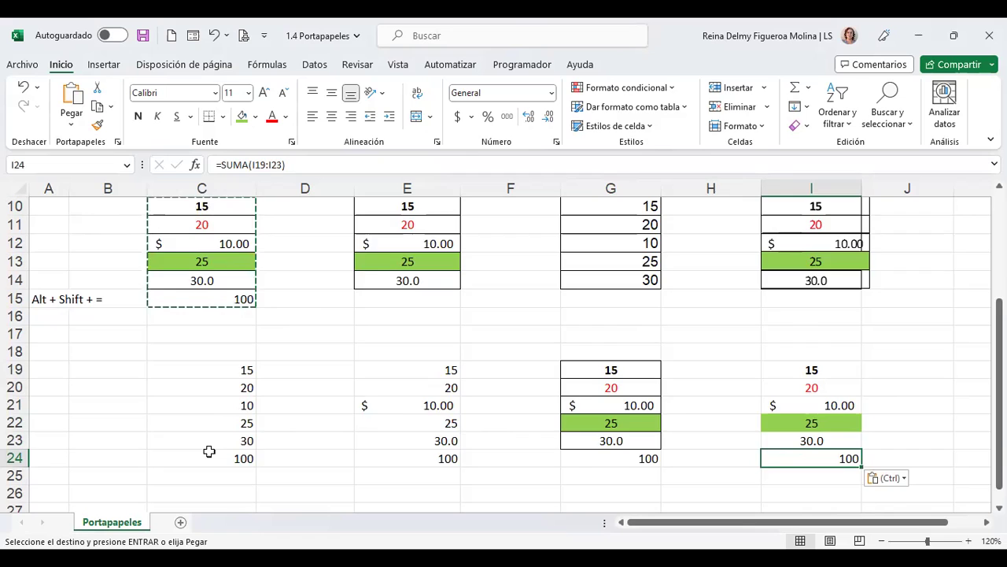
# Try the paste options at C28, cancel without pasting, and return to the sheet's top
pyautogui.scroll(-1, 208, 451)
pyautogui.scroll(-1, 208, 450)
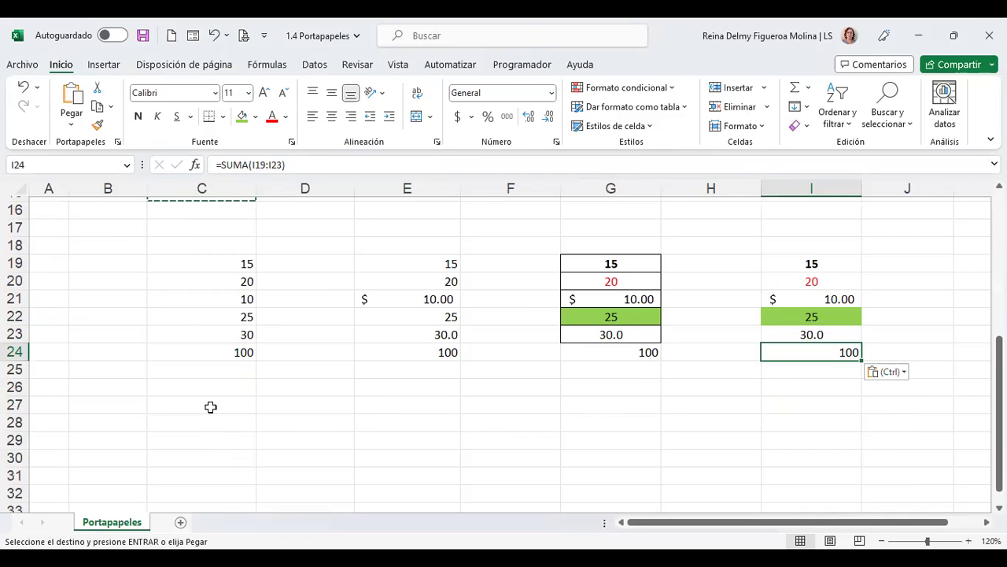
pyautogui.click(209, 417)
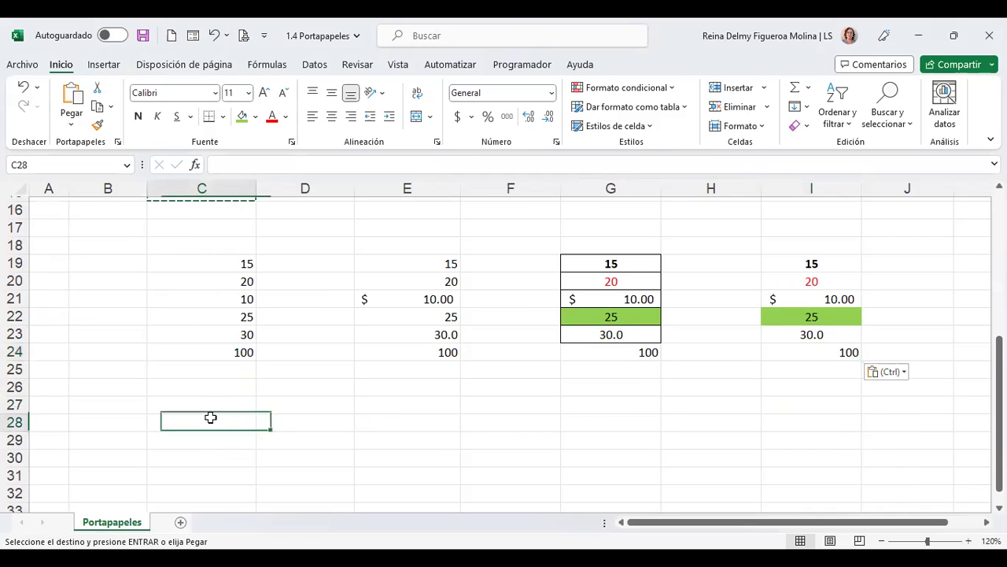
pyautogui.click(69, 128)
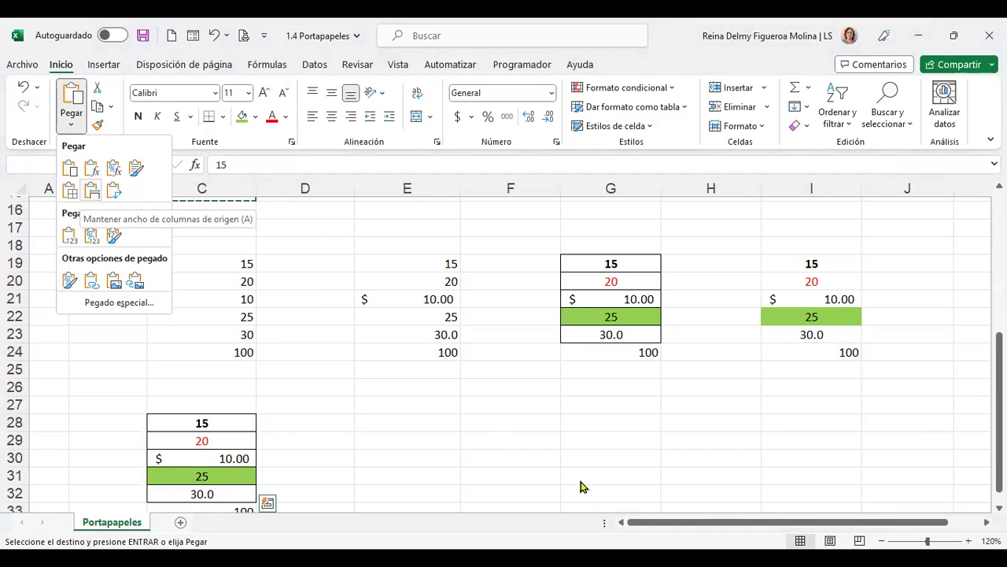
pyautogui.click(386, 405)
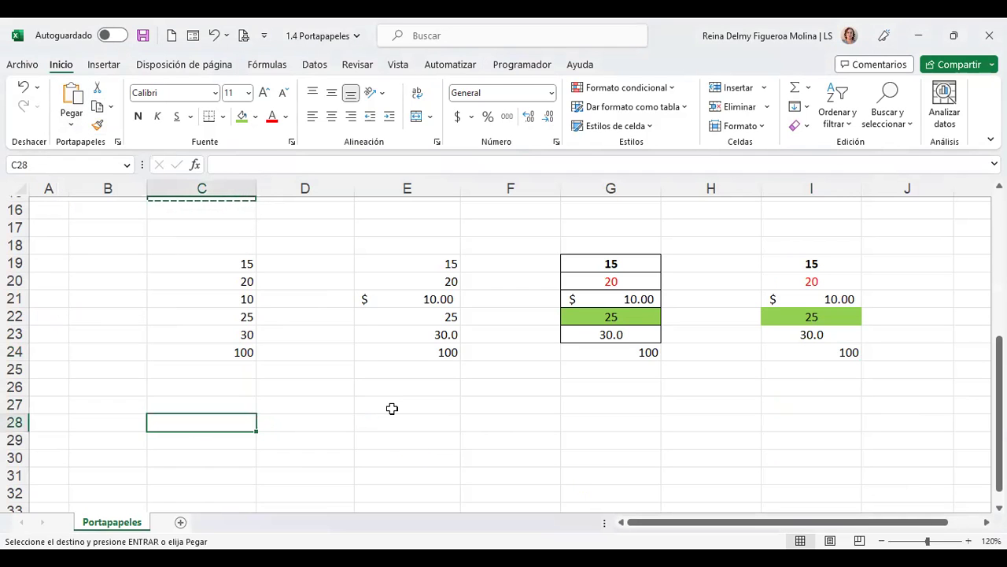
pyautogui.scroll(1, 392, 408)
pyautogui.scroll(1, 392, 409)
pyautogui.scroll(2, 392, 409)
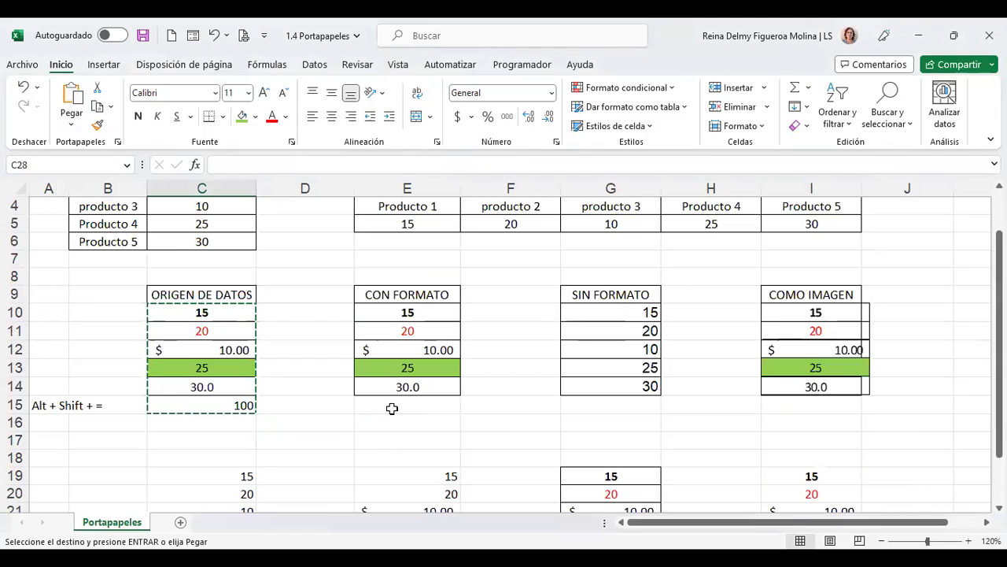
pyautogui.scroll(1, 983, 480)
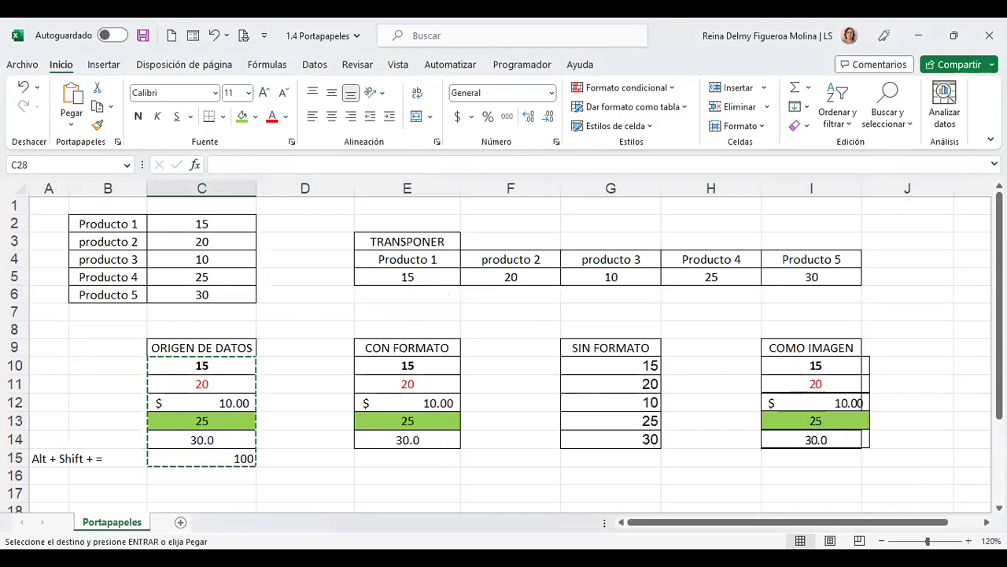
# Move to K9 and scroll column K into view beside the pasted blocks
pyautogui.click(918, 423)
pyautogui.press('Left')
pyautogui.press('Left')
pyautogui.press('Left')
pyautogui.press('Up')
pyautogui.press('Up')
pyautogui.press('Up')
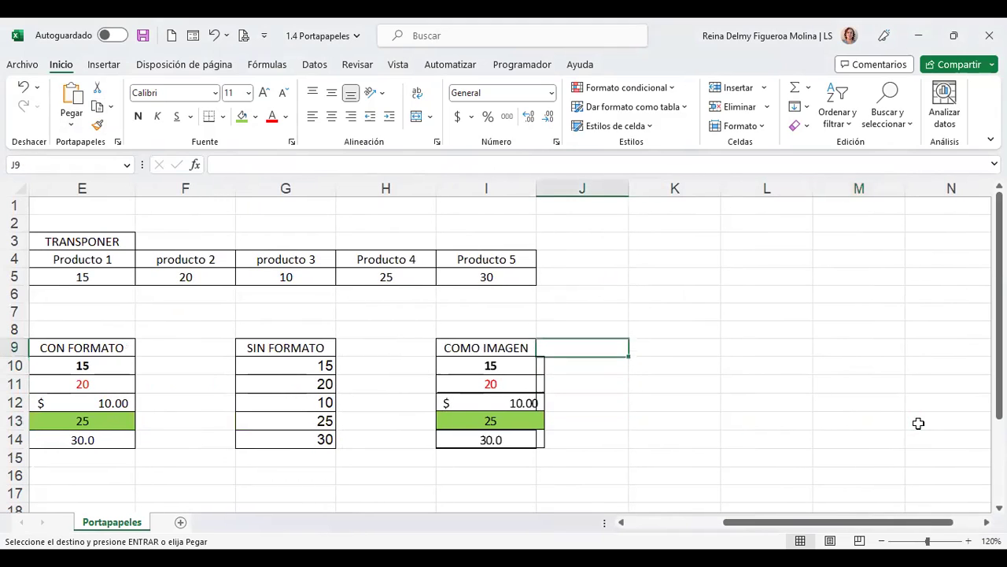
pyautogui.press('Right')
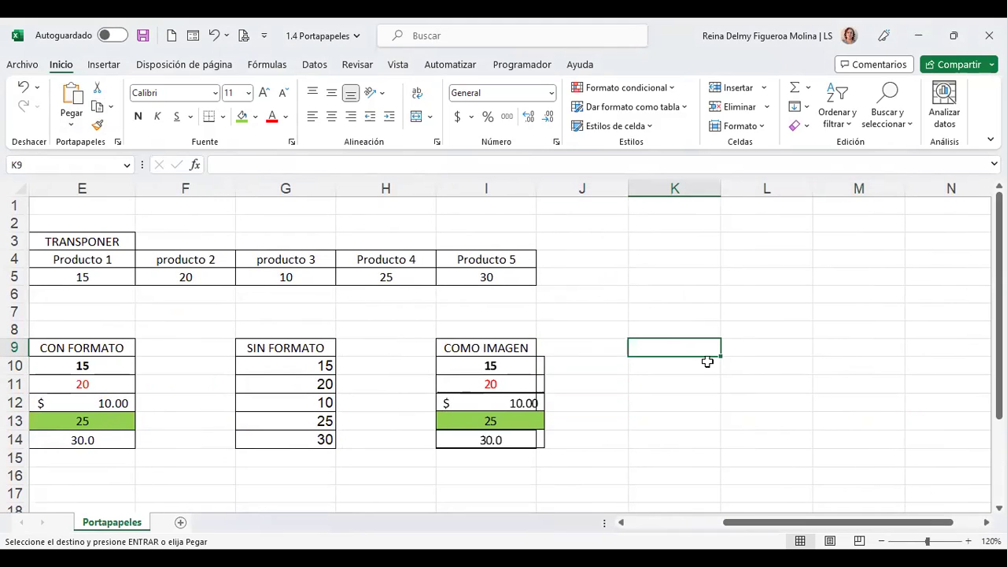
pyautogui.click(683, 526)
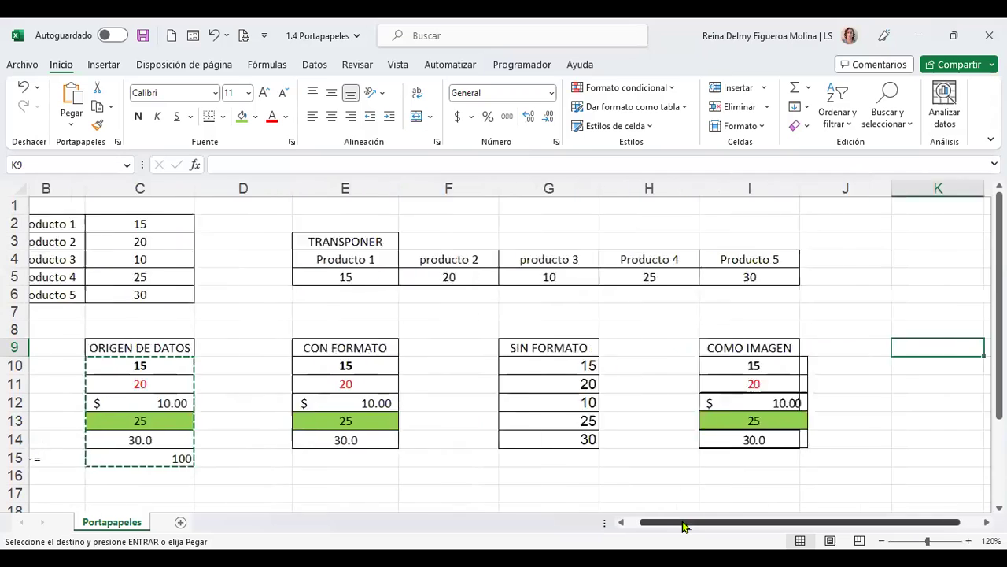
pyautogui.moveTo(684, 526); pyautogui.dragTo(671, 526)
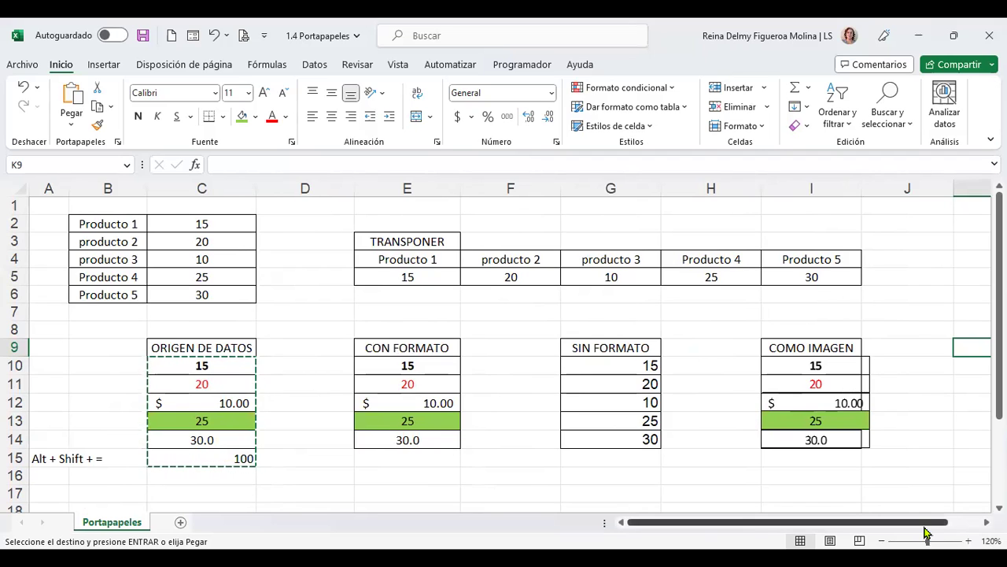
pyautogui.moveTo(927, 526); pyautogui.dragTo(960, 526)
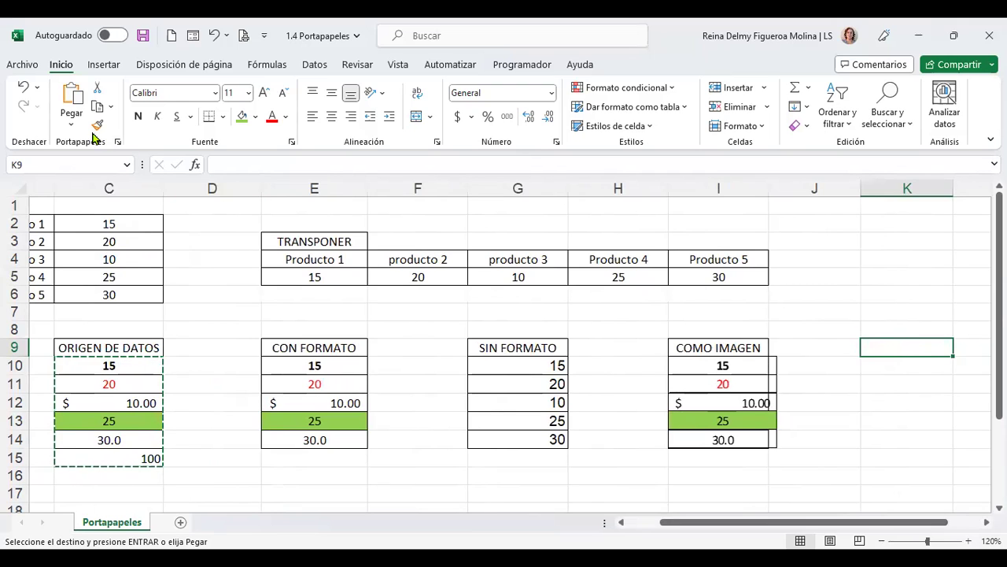
# Paste the source block into K10:K15 keeping the source column width, after adjusting column K
pyautogui.click(901, 366)
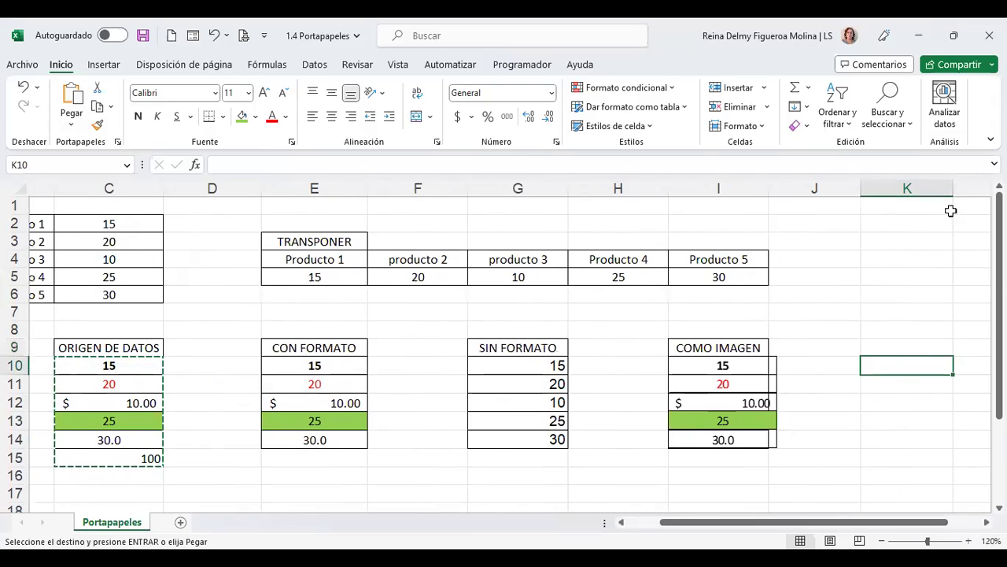
pyautogui.moveTo(953, 192); pyautogui.dragTo(916, 192)
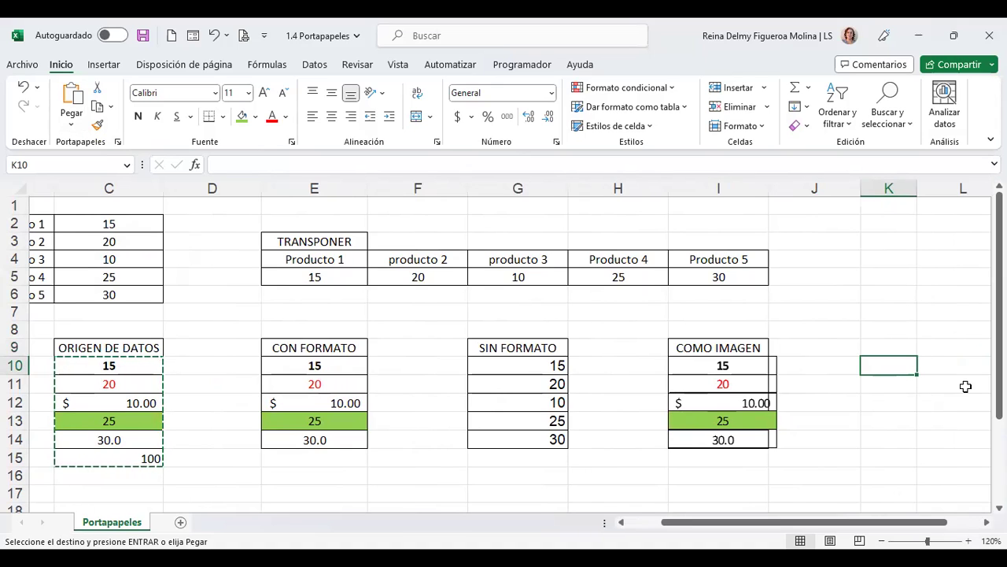
pyautogui.click(65, 128)
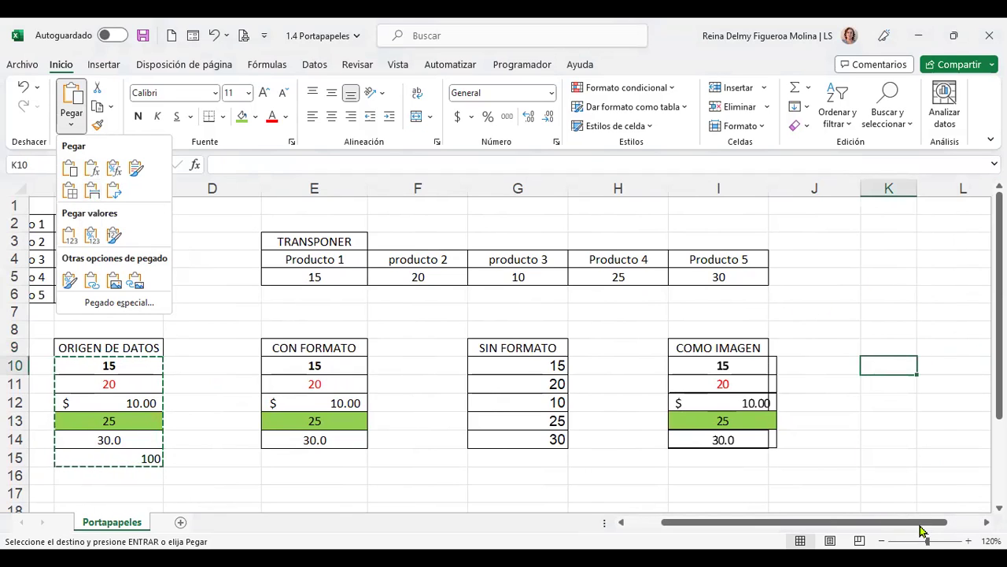
pyautogui.click(979, 523)
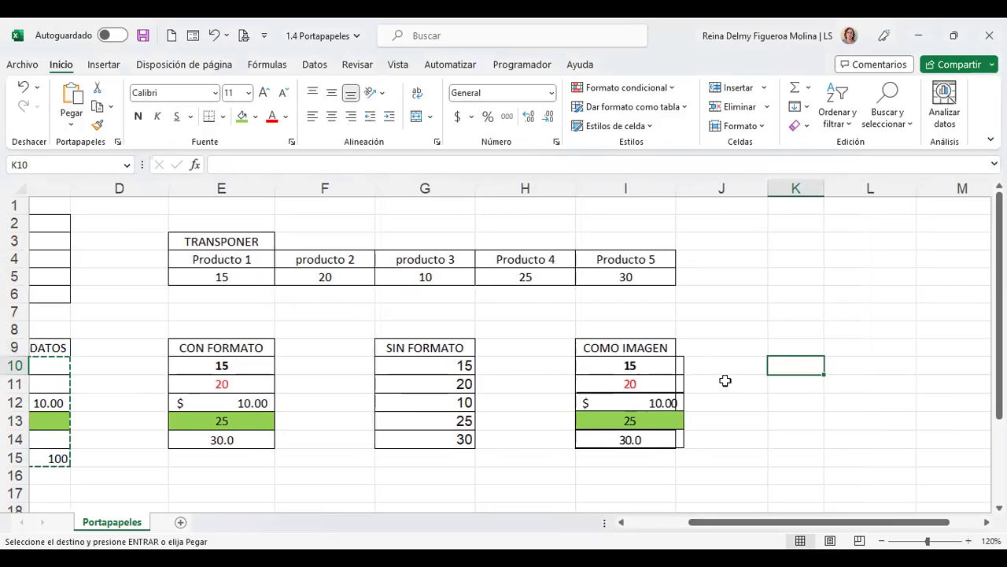
pyautogui.click(70, 126)
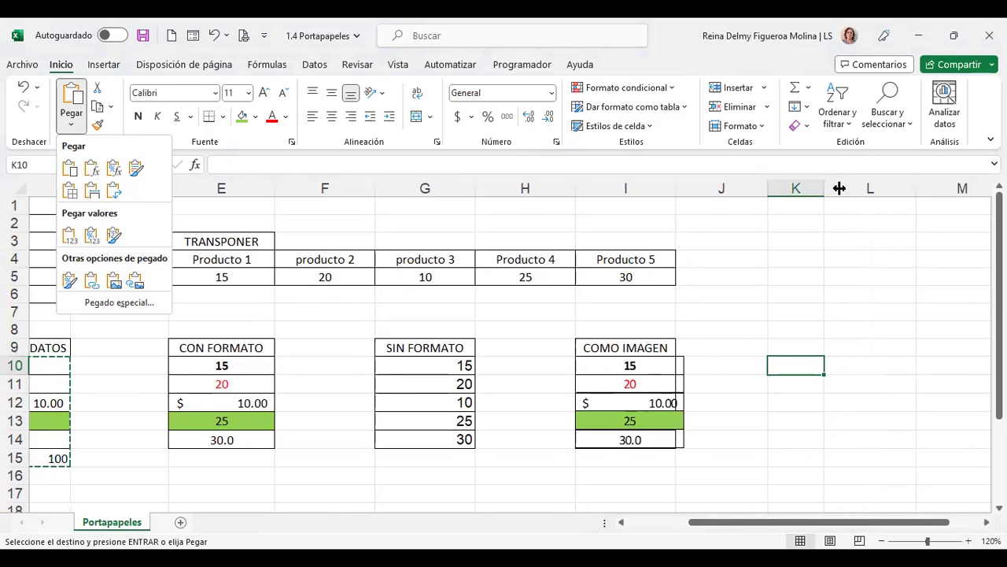
pyautogui.moveTo(825, 195); pyautogui.dragTo(950, 195)
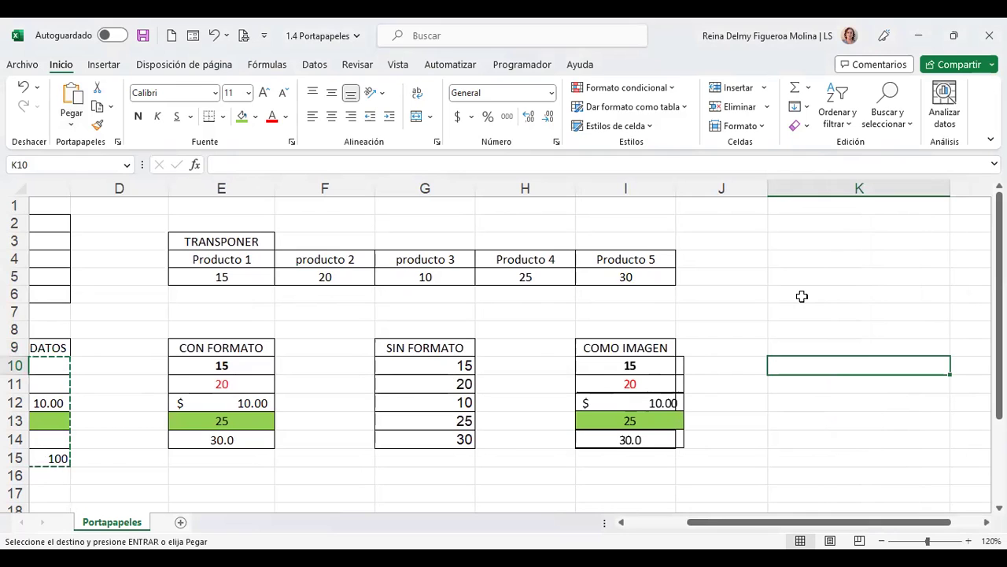
pyautogui.click(78, 126)
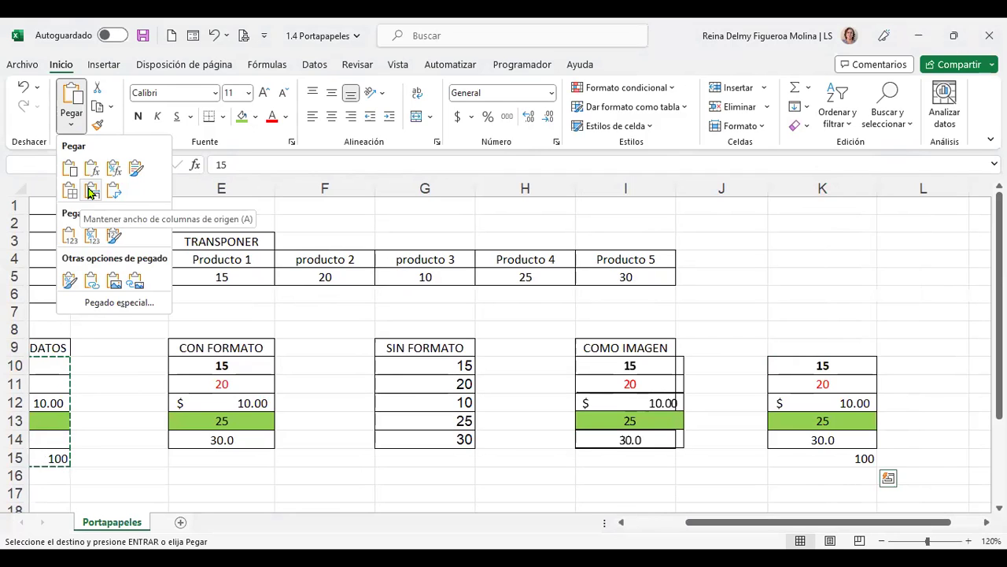
pyautogui.press('Escape')
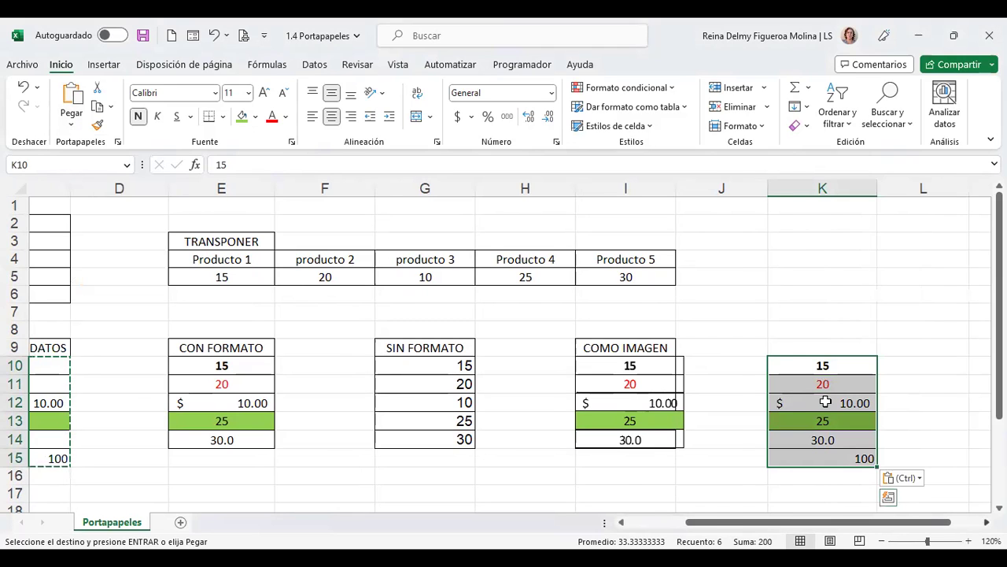
# Move to M10, open the paste options without pasting, and return to the top-left
pyautogui.press('Right')
pyautogui.press('Right')
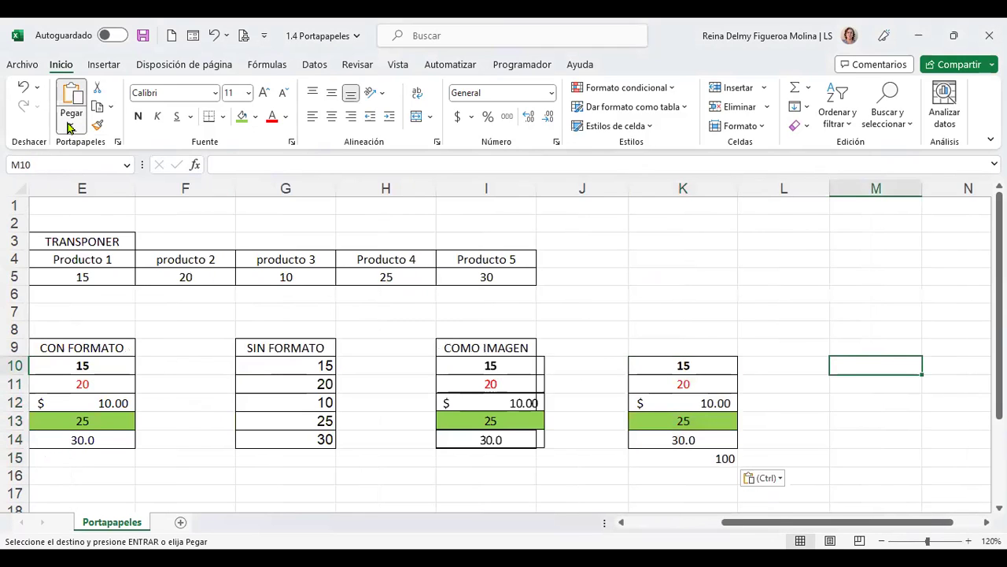
pyautogui.click(69, 128)
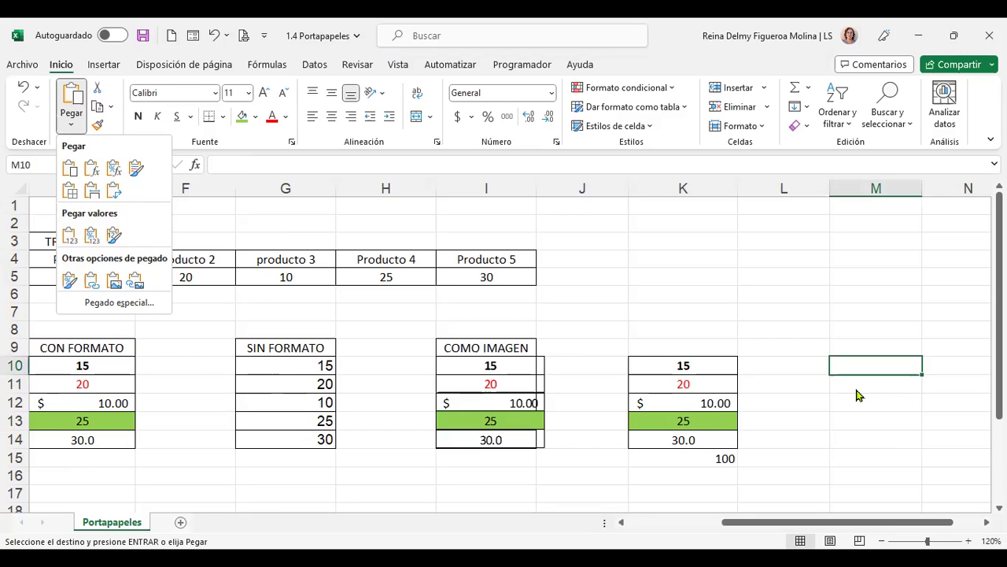
pyautogui.click(647, 309)
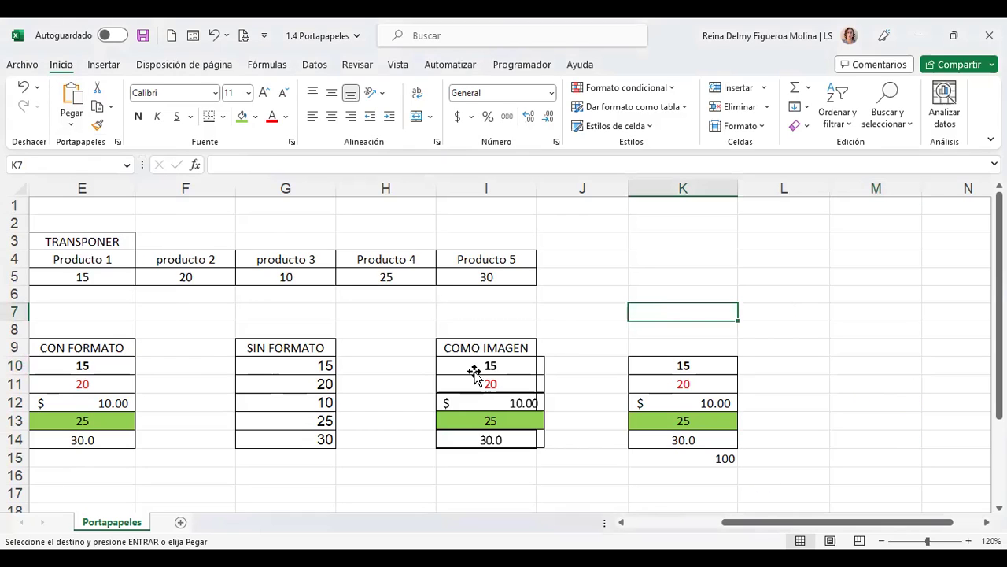
pyautogui.hotkey('ctrl', 'Home')
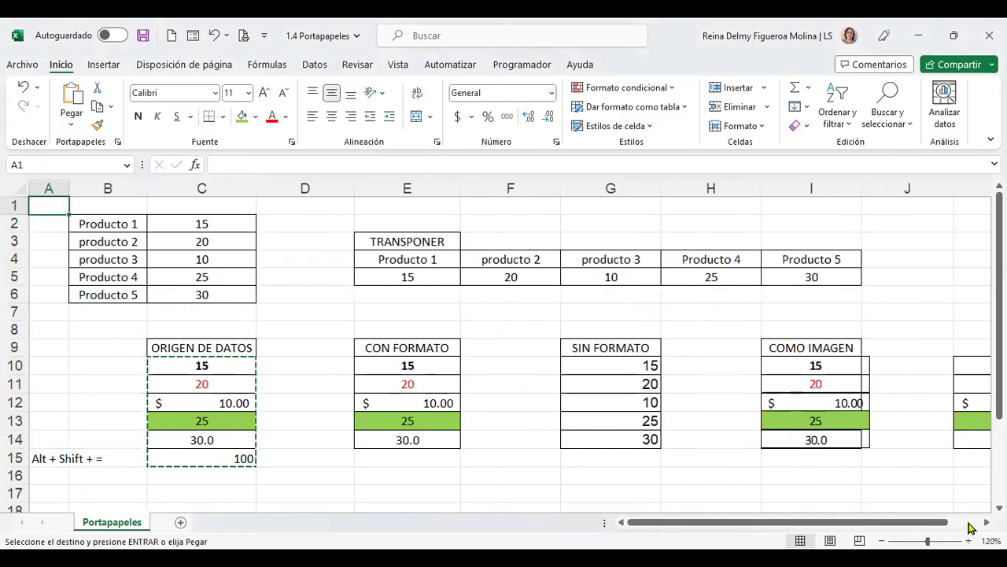
pyautogui.hscroll(3, 779, 357)
# Paste plain values 15, 20, 10, 25, 30 and 100 into M10:M15 with no formatting
pyautogui.click(771, 362)
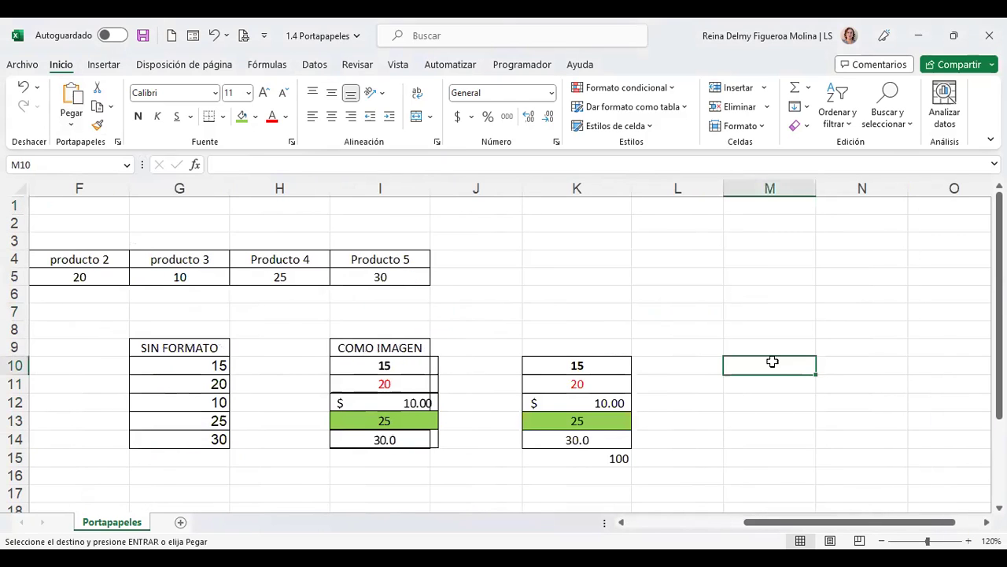
pyautogui.click(71, 128)
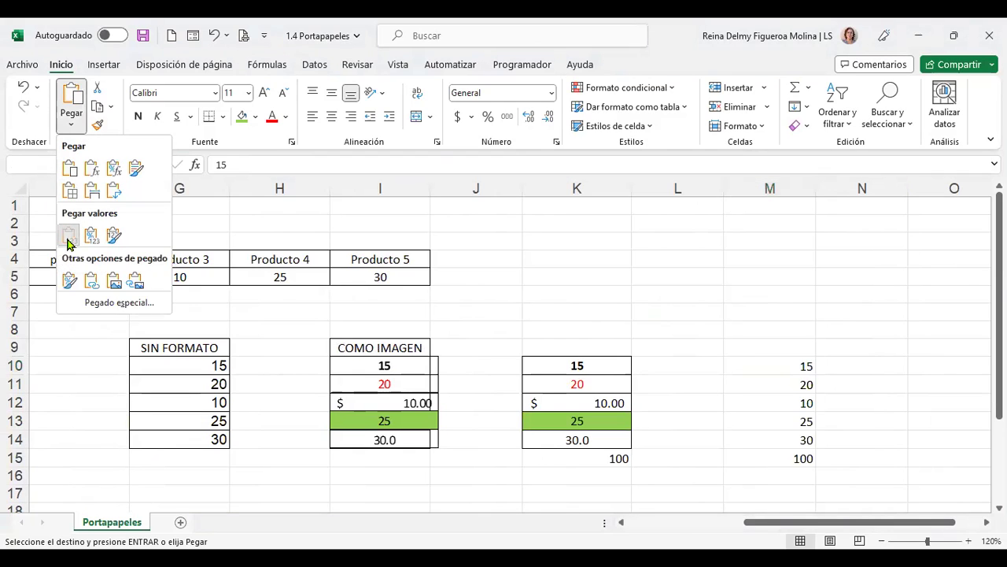
pyautogui.click(67, 236)
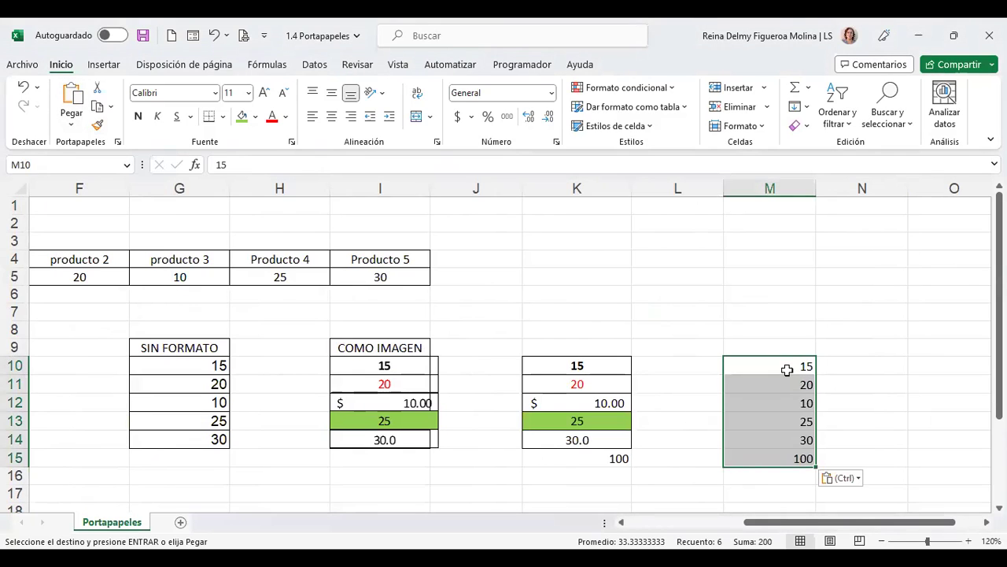
pyautogui.click(787, 371)
pyautogui.click(789, 383)
pyautogui.click(796, 456)
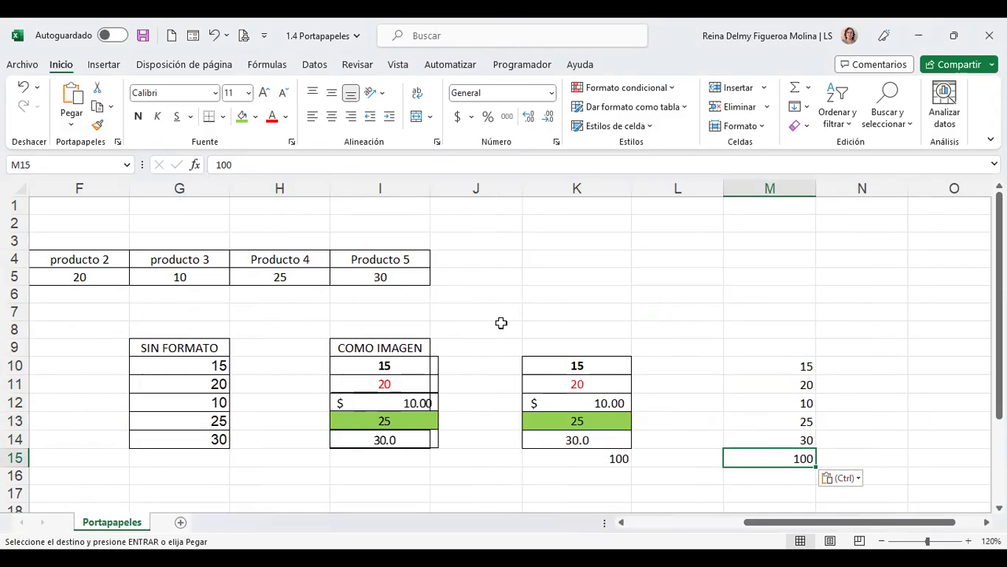
pyautogui.click(938, 365)
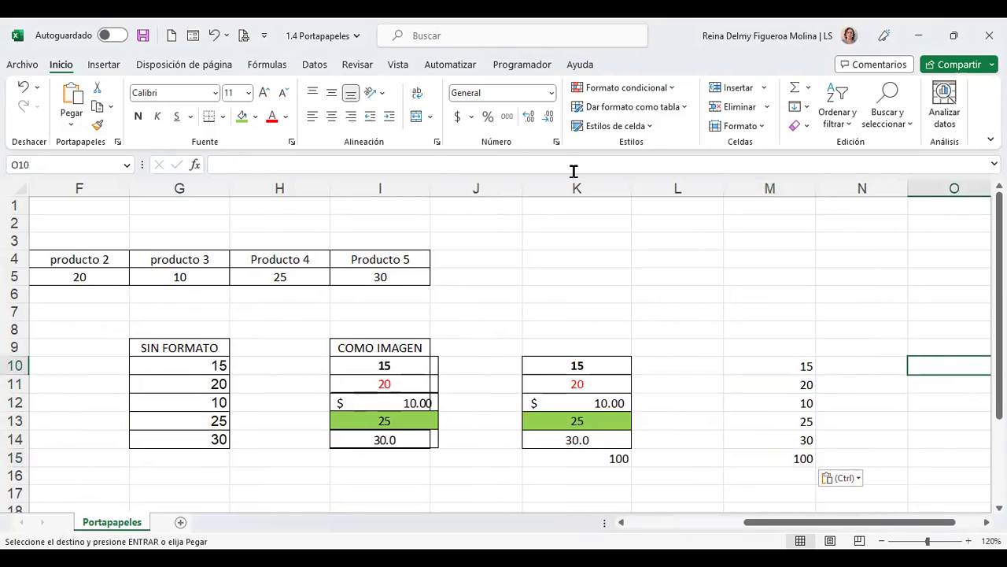
# Paste values with number formats into O10:O15, showing $10.00, 30.0 and 100
pyautogui.click(69, 127)
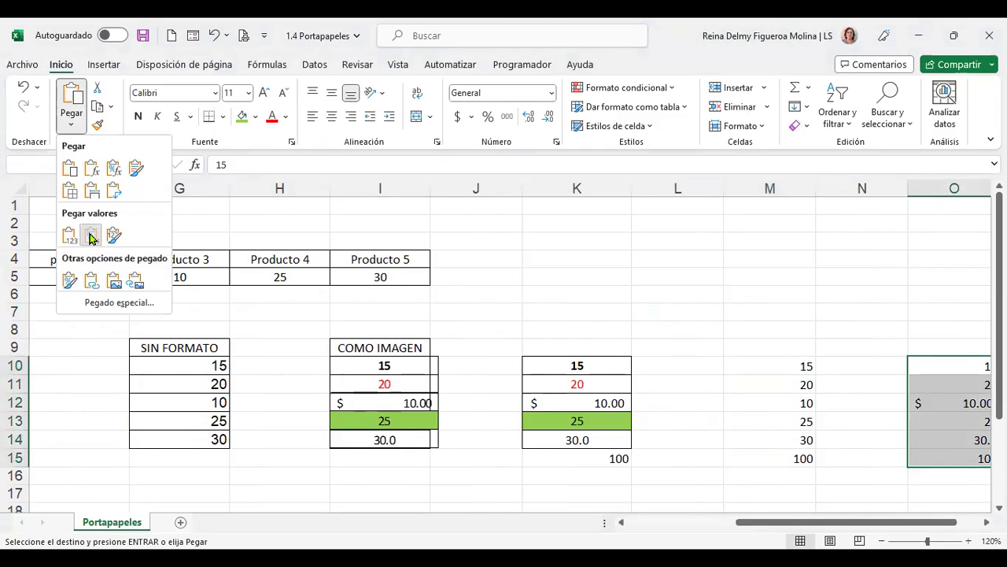
pyautogui.click(92, 236)
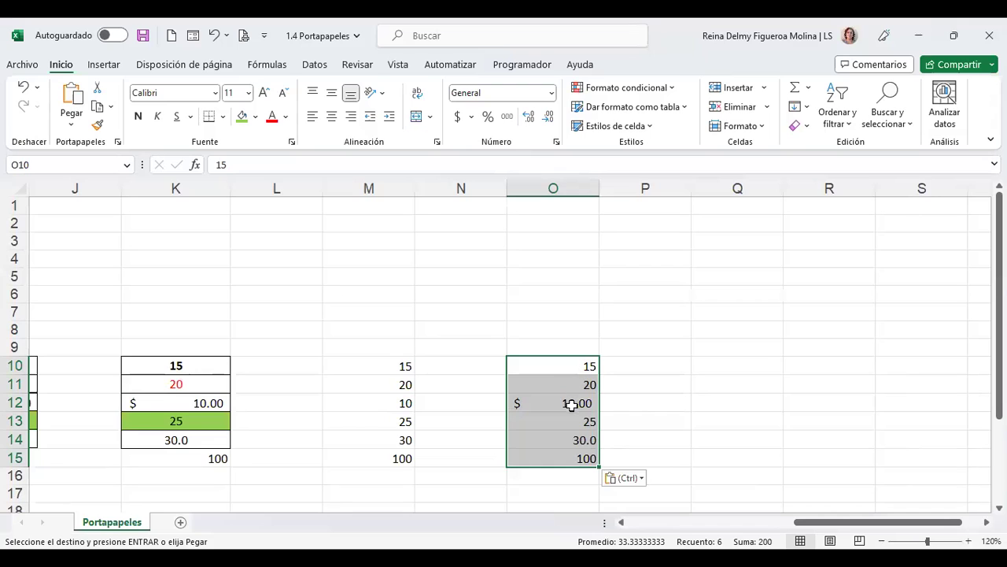
pyautogui.click(569, 457)
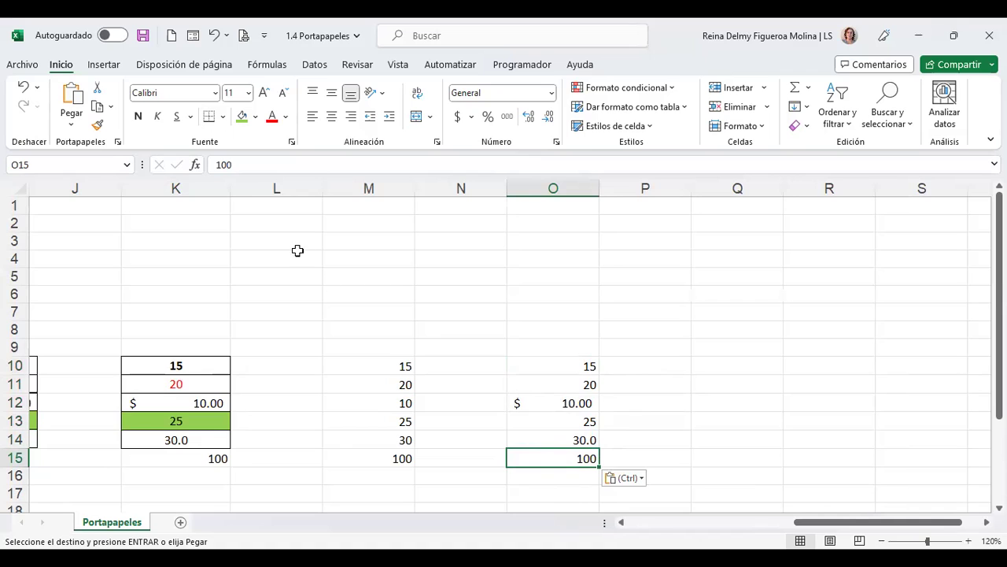
pyautogui.click(717, 365)
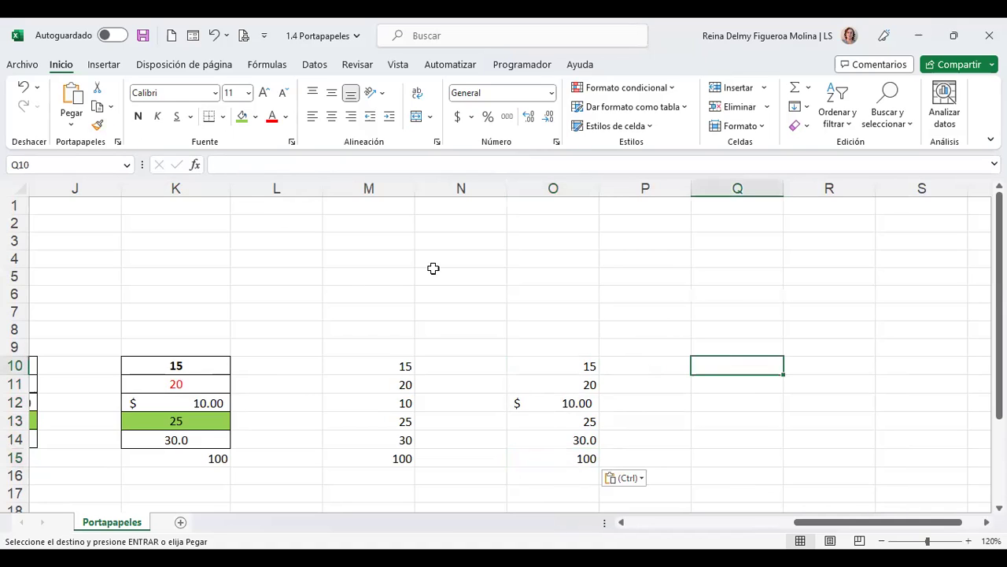
# Paste values with source formatting into Q10:Q15, keeping borders, red text and green fill
pyautogui.click(72, 118)
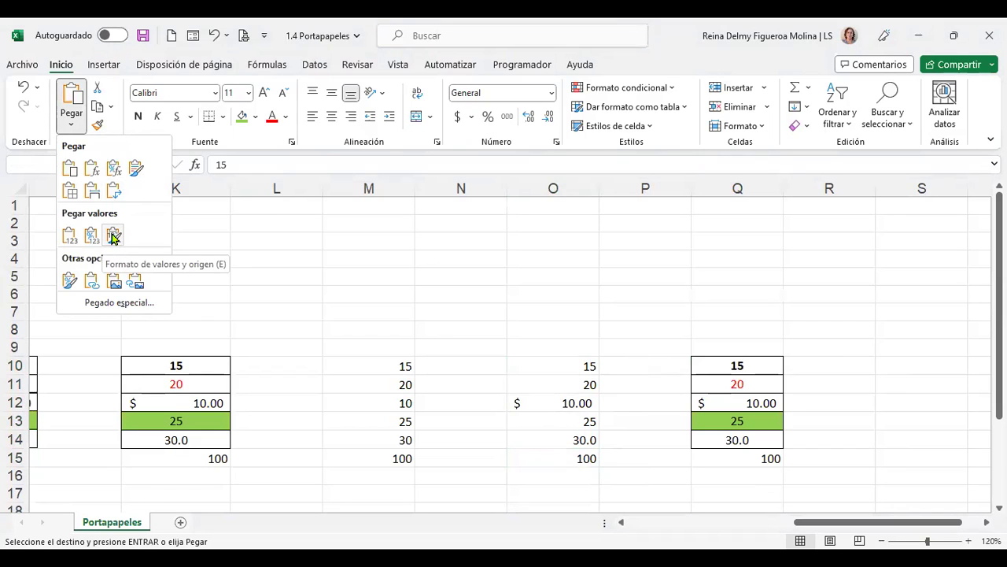
pyautogui.click(113, 236)
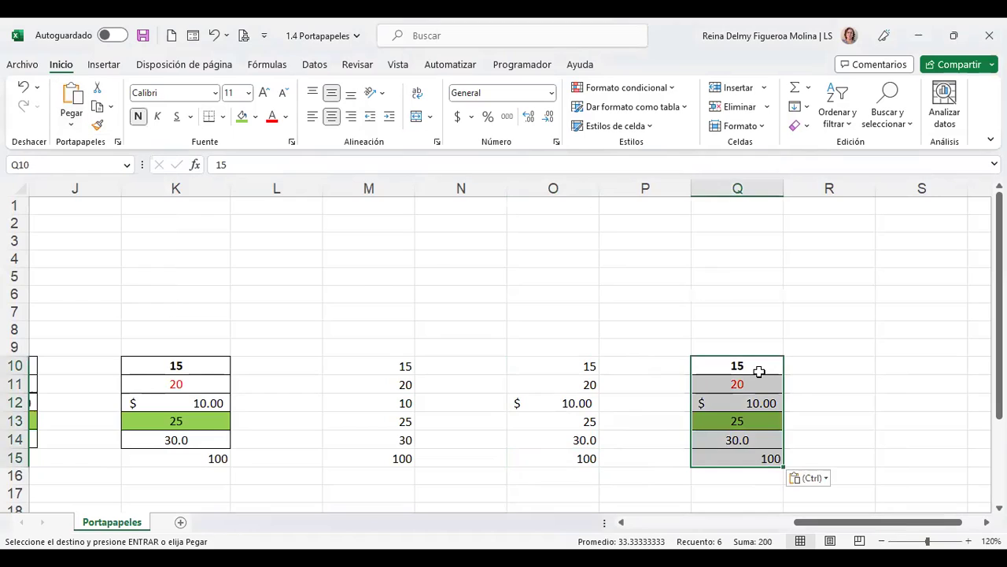
pyautogui.click(759, 365)
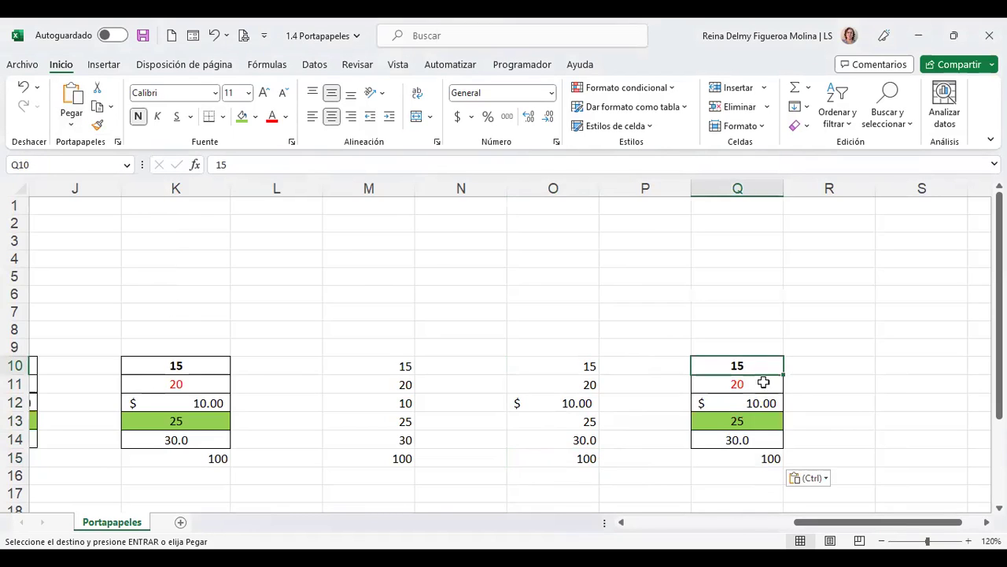
pyautogui.click(758, 459)
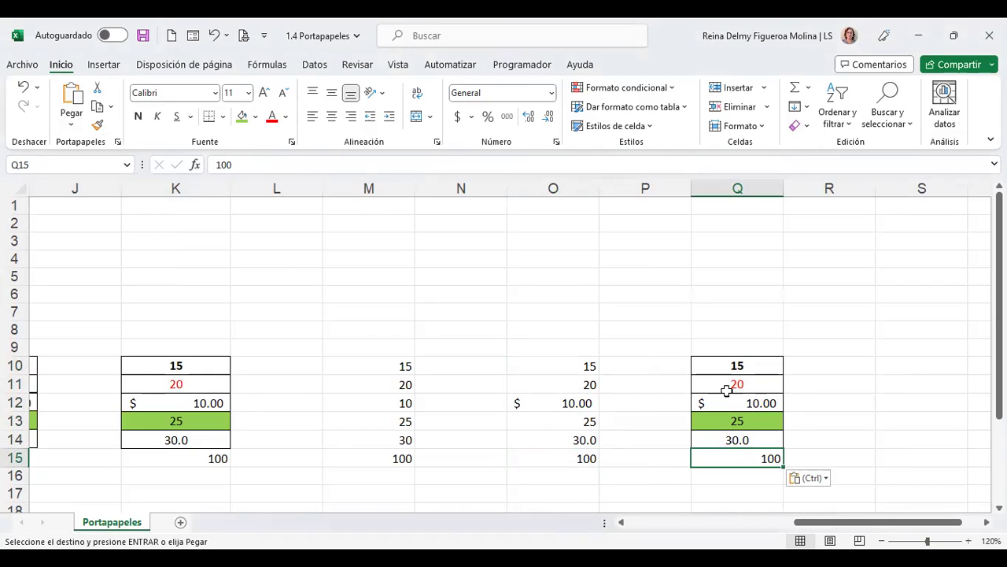
pyautogui.click(915, 363)
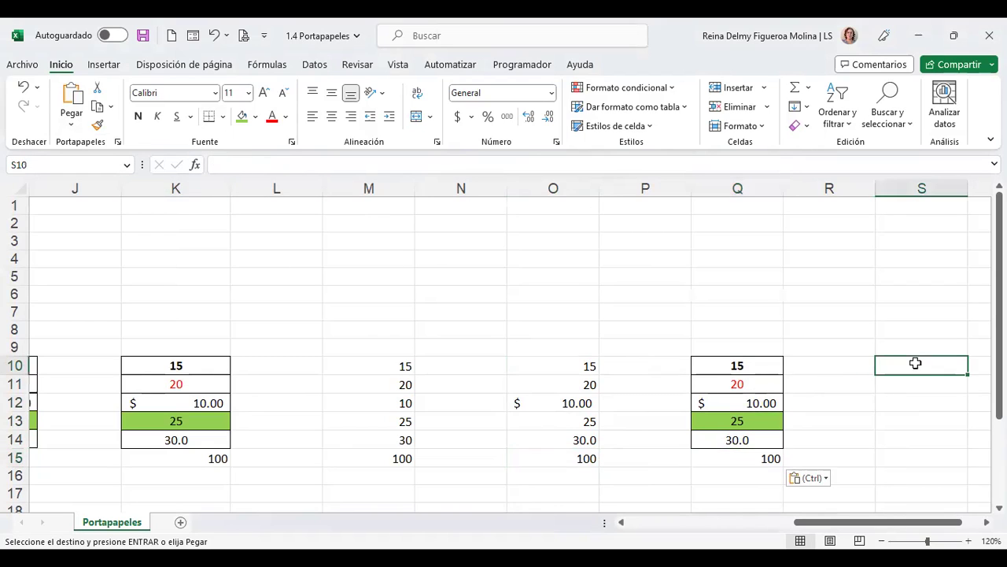
# Paste only the formatting (Formato) into S10:S15: borders and green fill, no values
pyautogui.click(70, 126)
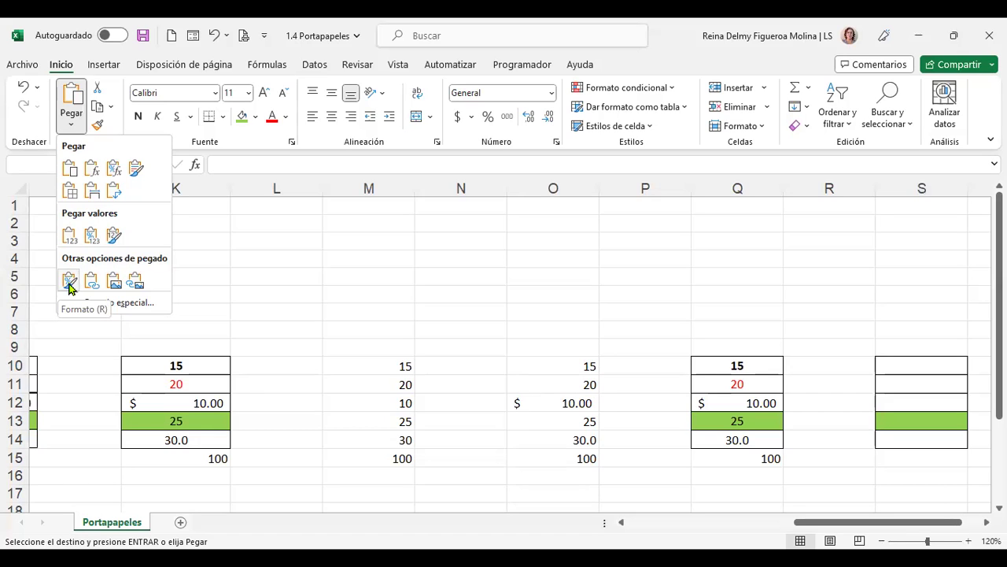
pyautogui.click(69, 285)
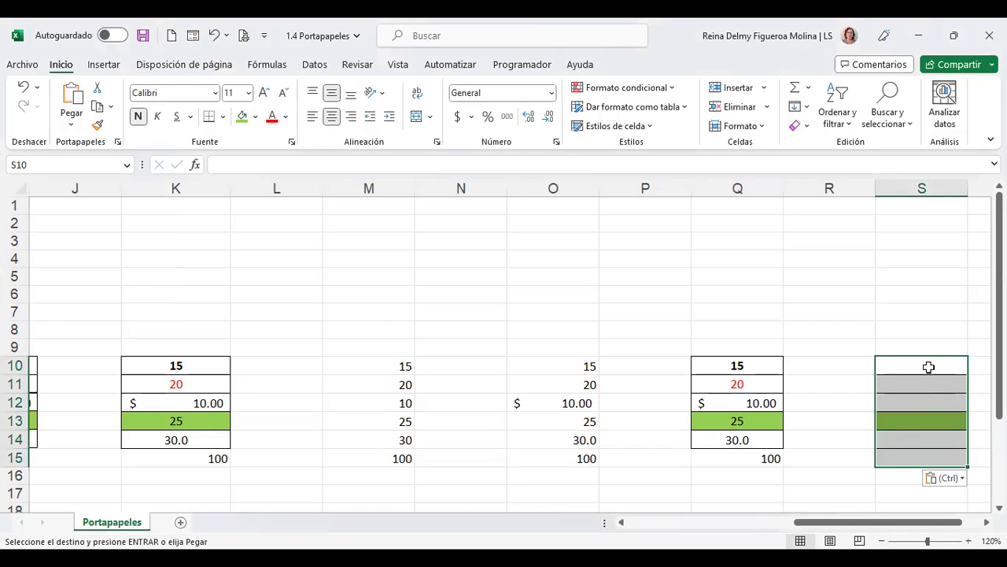
pyautogui.click(986, 522)
pyautogui.click(851, 454)
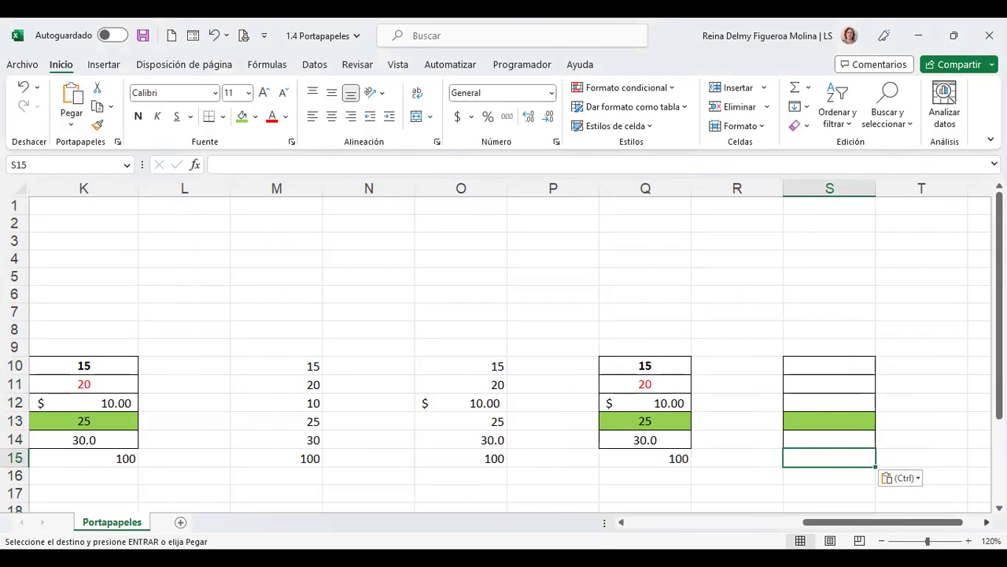
pyautogui.hscroll(3, 986, 521)
pyautogui.click(726, 368)
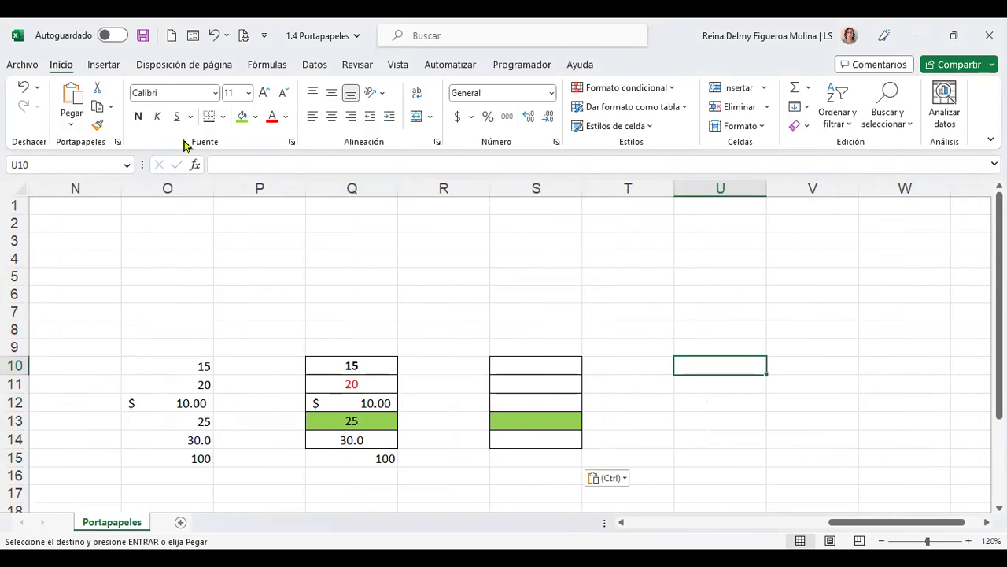
# Paste links into U10:U15 and check cells hold formulas like =C10 and =C11
pyautogui.click(74, 127)
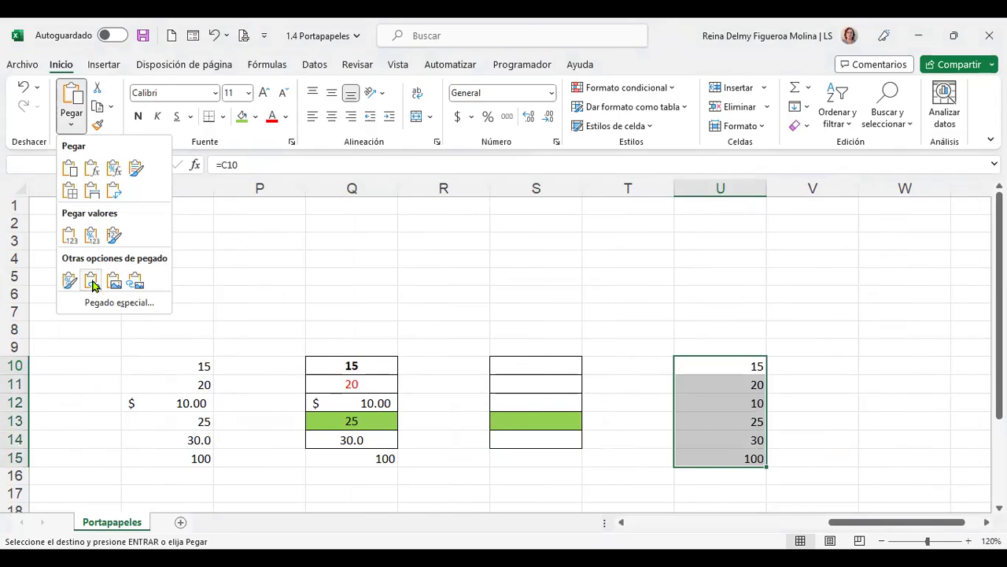
pyautogui.click(92, 281)
pyautogui.click(703, 366)
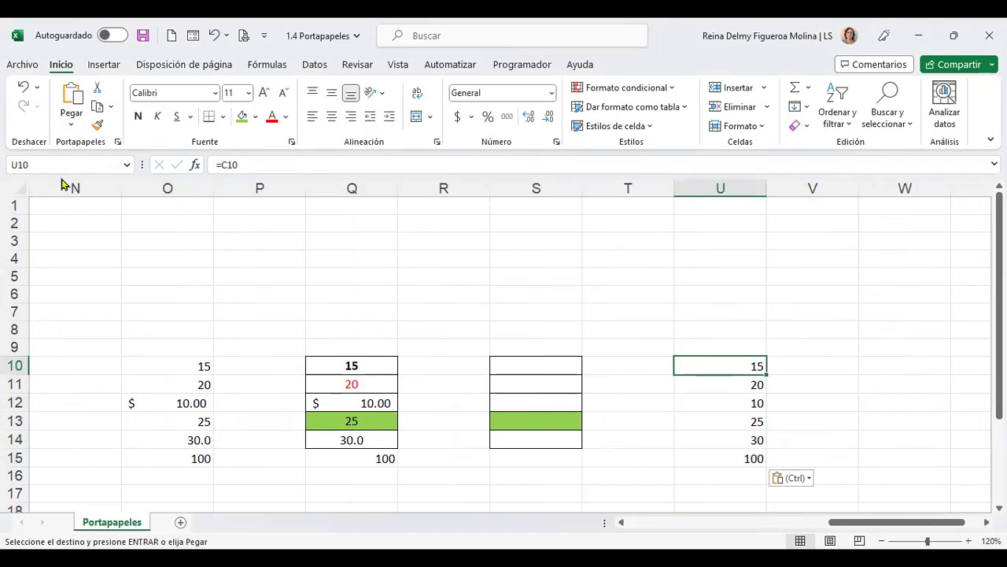
pyautogui.click(734, 384)
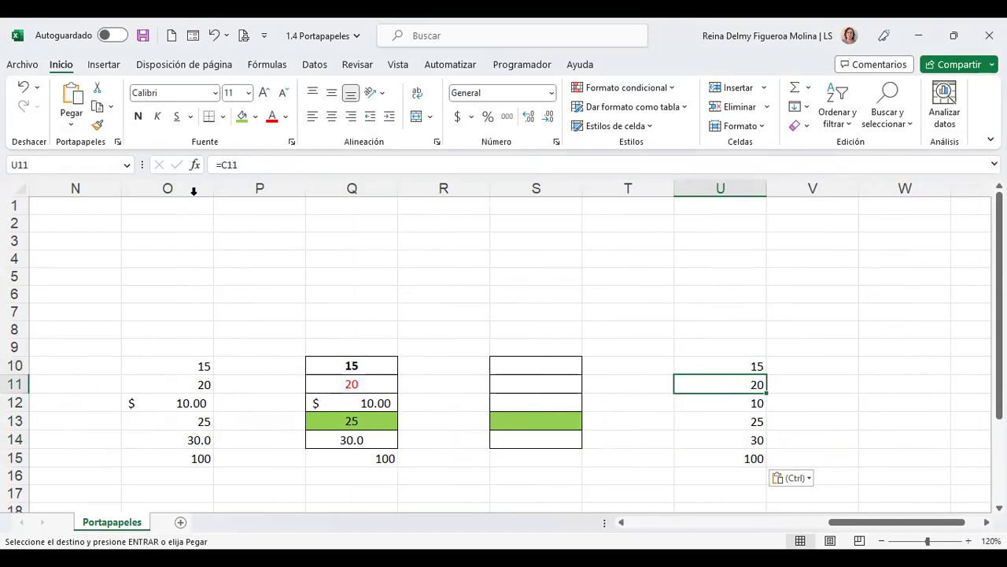
pyautogui.press('Down')
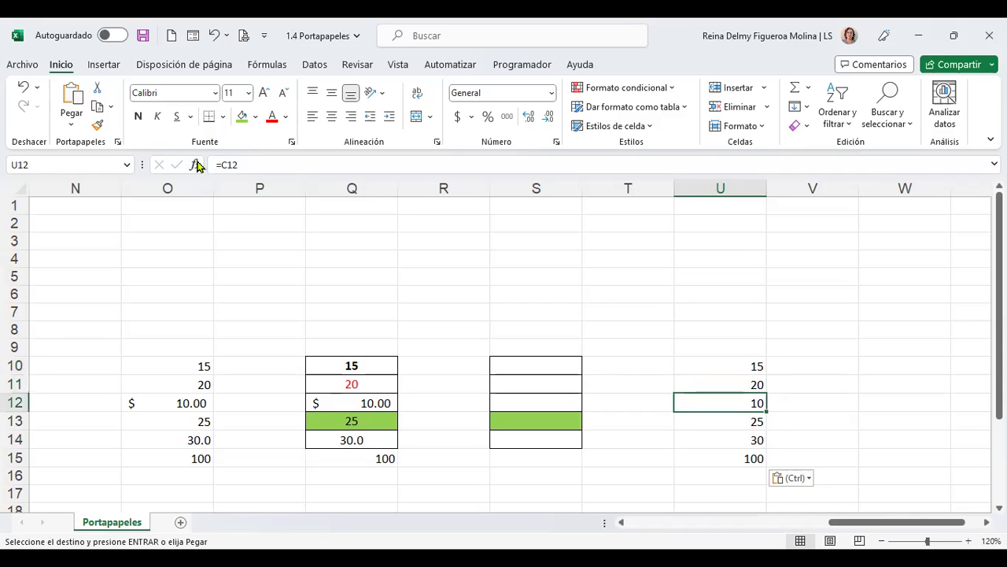
pyautogui.press('Down')
pyautogui.press('Down')
pyautogui.press('Down')
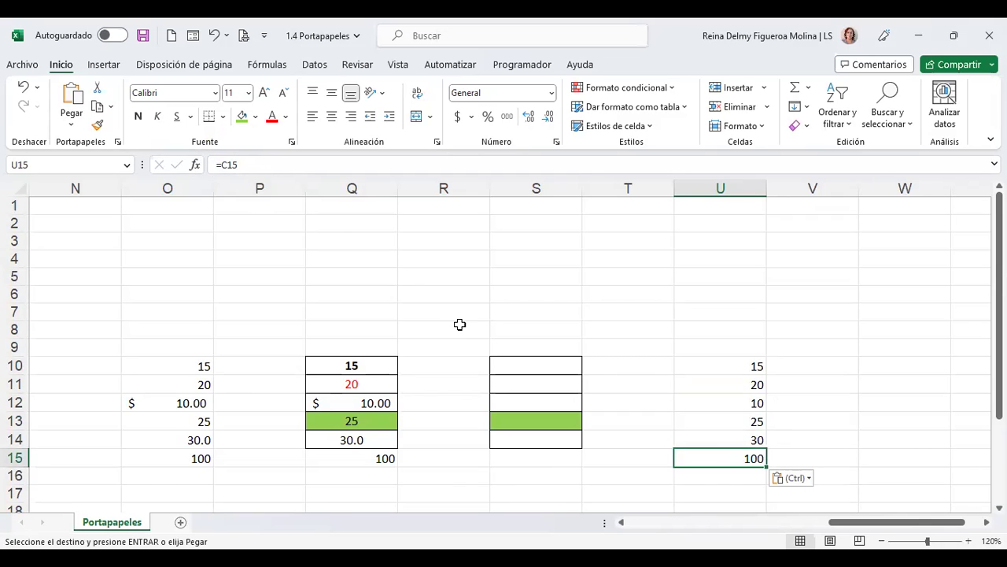
pyautogui.hotkey('ctrl', 'Home')
# Change C10 to 30 and C11 to 50 in the source block
pyautogui.click(224, 366)
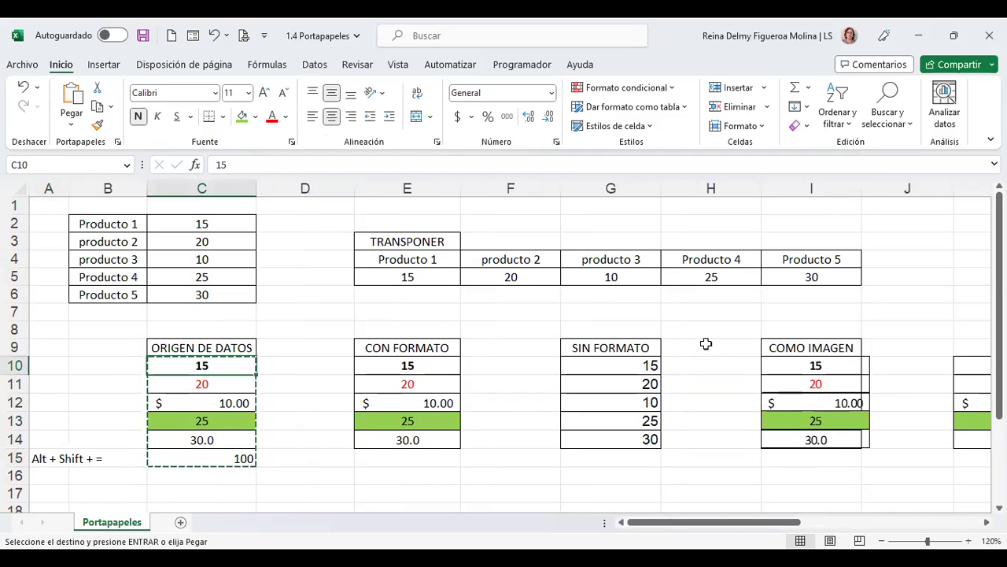
pyautogui.press('F2')
pyautogui.write('30')
pyautogui.press('Return')
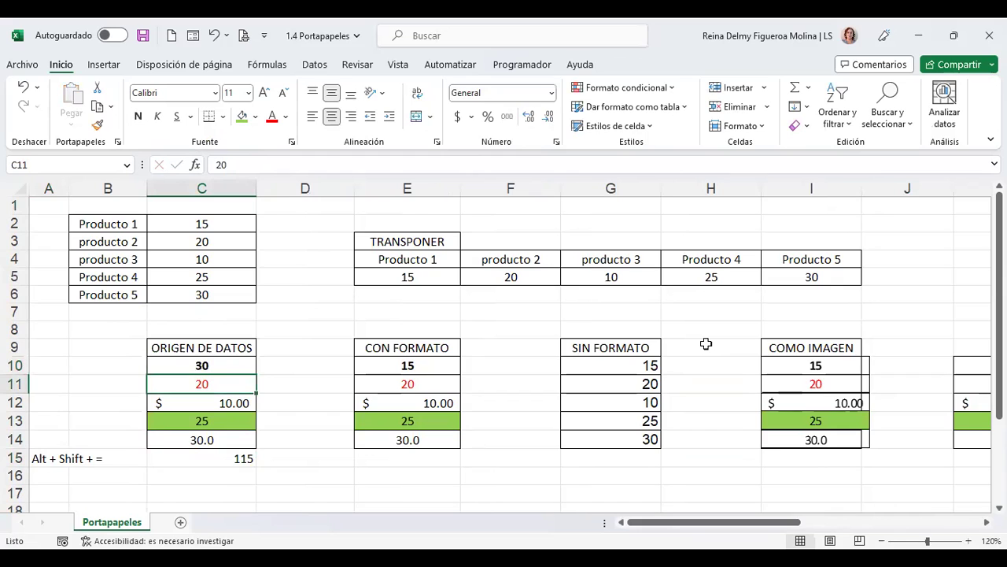
pyautogui.write('50')
pyautogui.press('Tab')
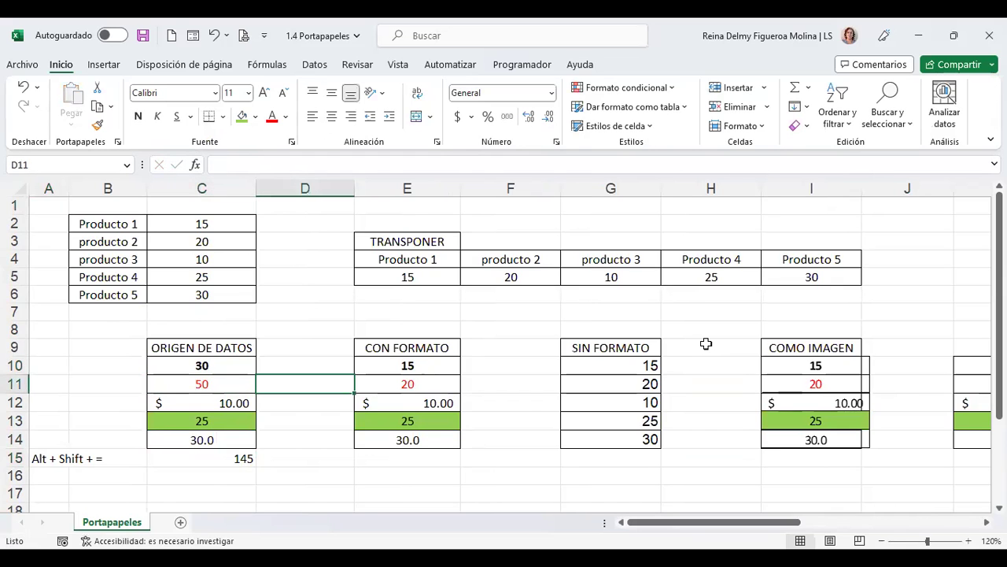
# Check that the linked column U now shows 50 in U11 and a 145 total
pyautogui.click(922, 523)
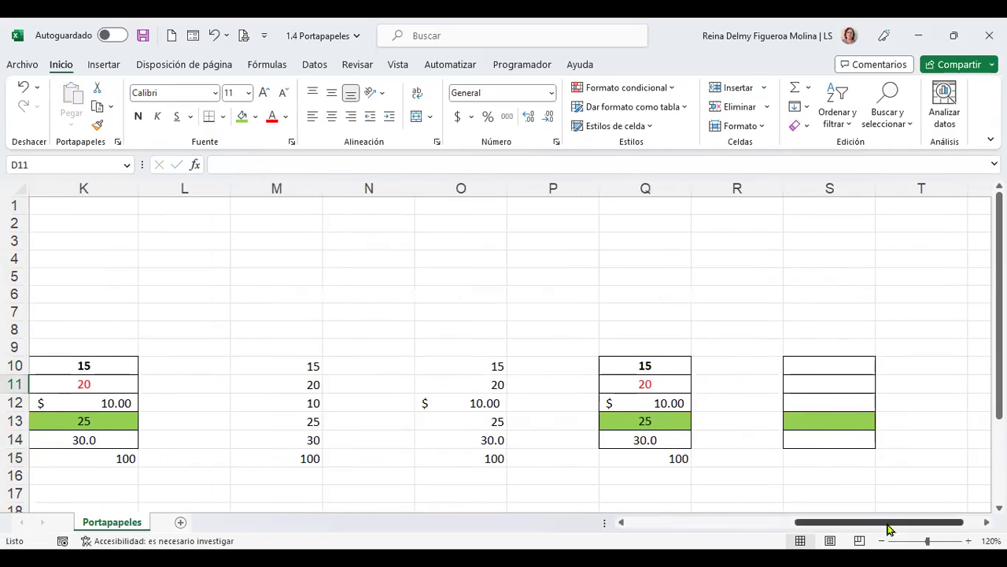
pyautogui.click(981, 523)
pyautogui.hscroll(2, 854, 404)
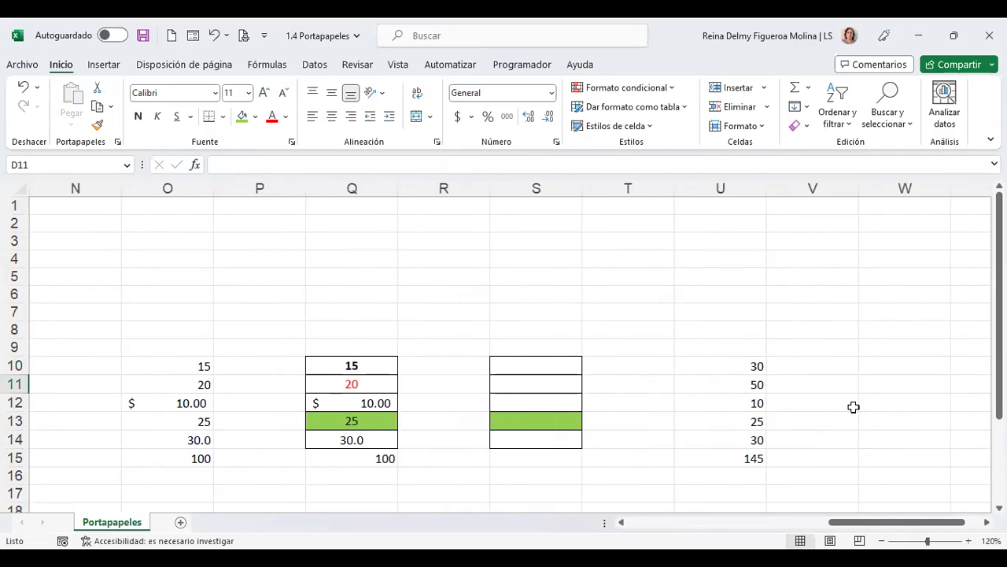
pyautogui.click(742, 384)
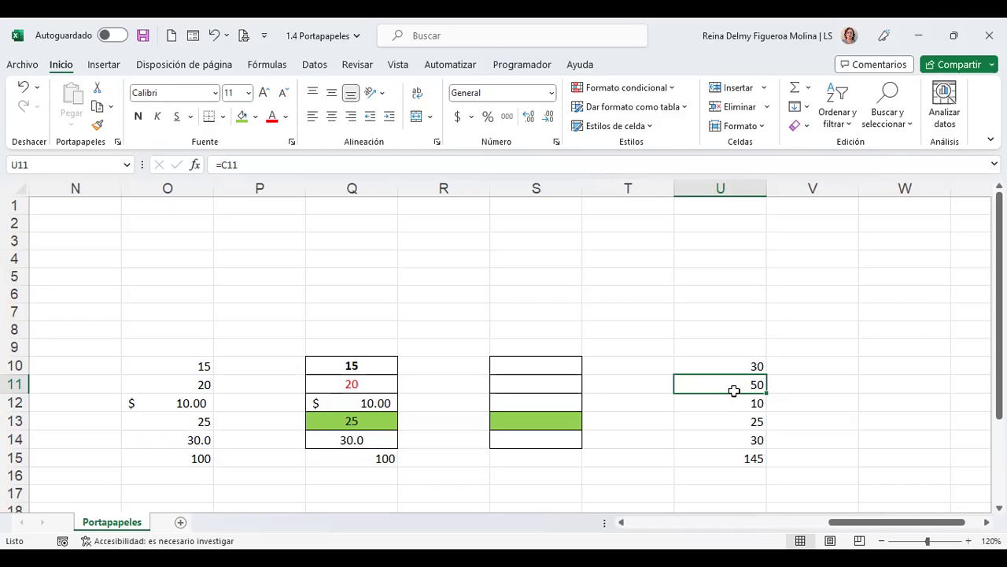
pyautogui.click(888, 365)
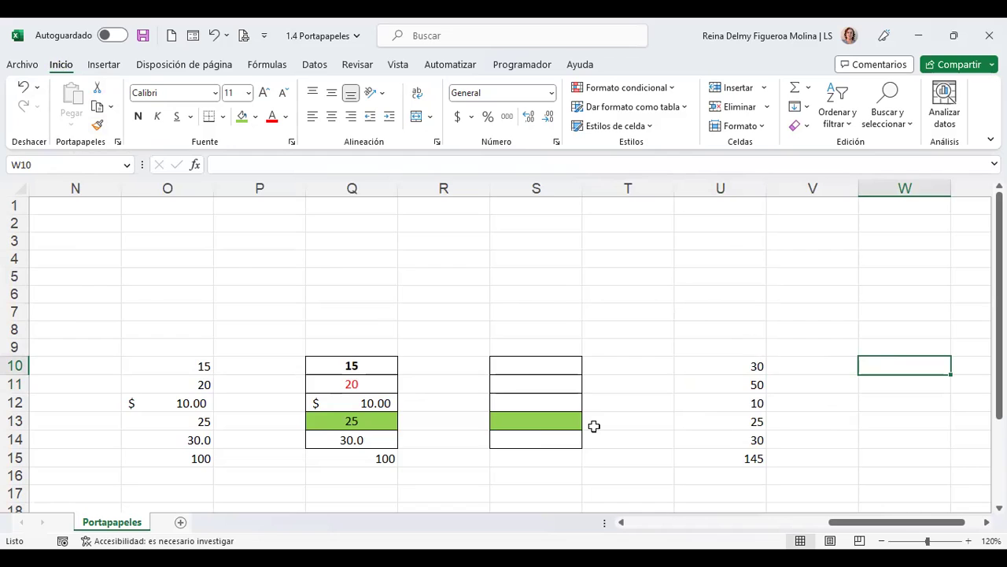
pyautogui.hotkey('ctrl', 'Home')
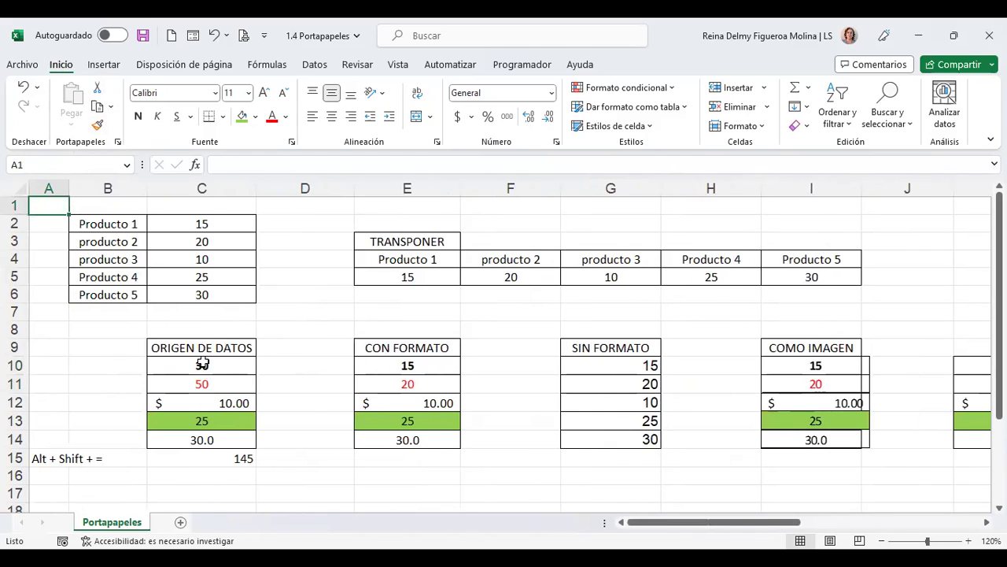
pyautogui.moveTo(204, 363); pyautogui.dragTo(233, 461)
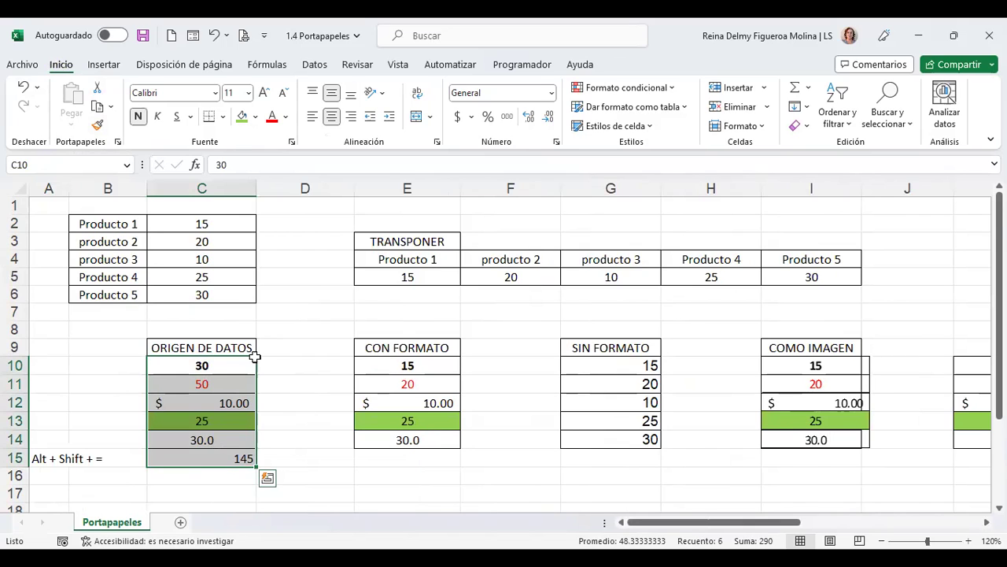
pyautogui.scroll(-1, 96, 115)
pyautogui.click(94, 110)
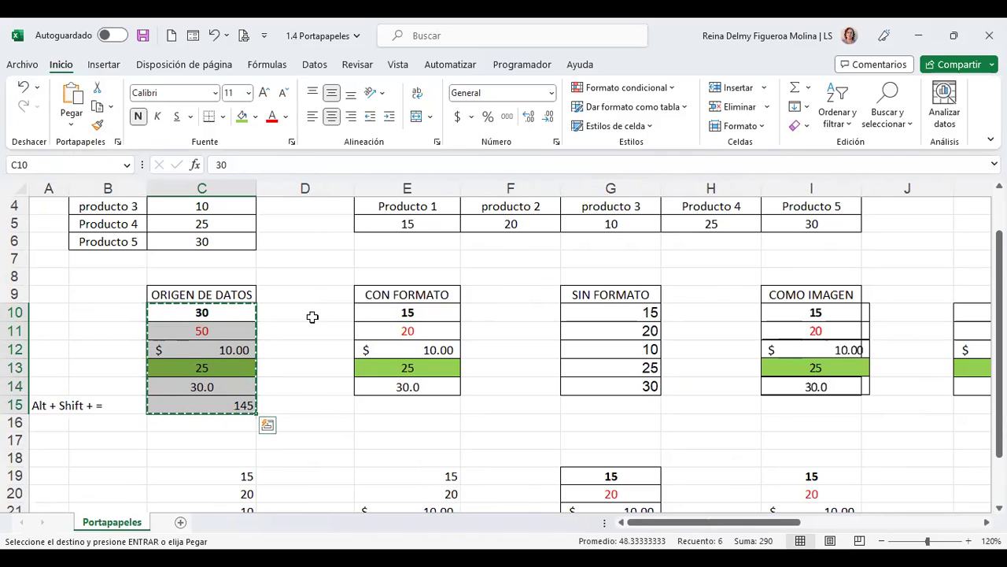
pyautogui.scroll(-1, 312, 317)
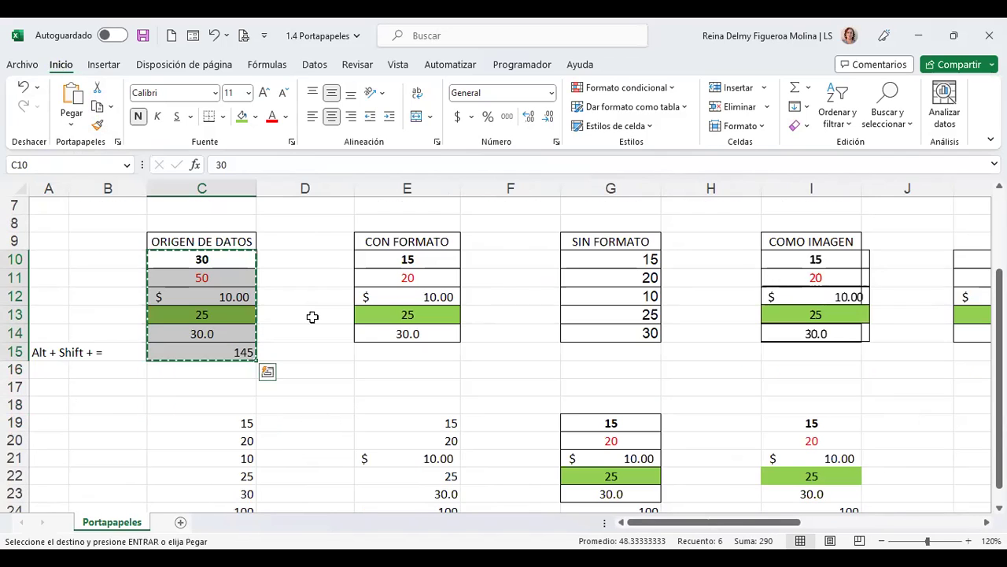
pyautogui.scroll(-2, 312, 317)
pyautogui.scroll(1, 312, 326)
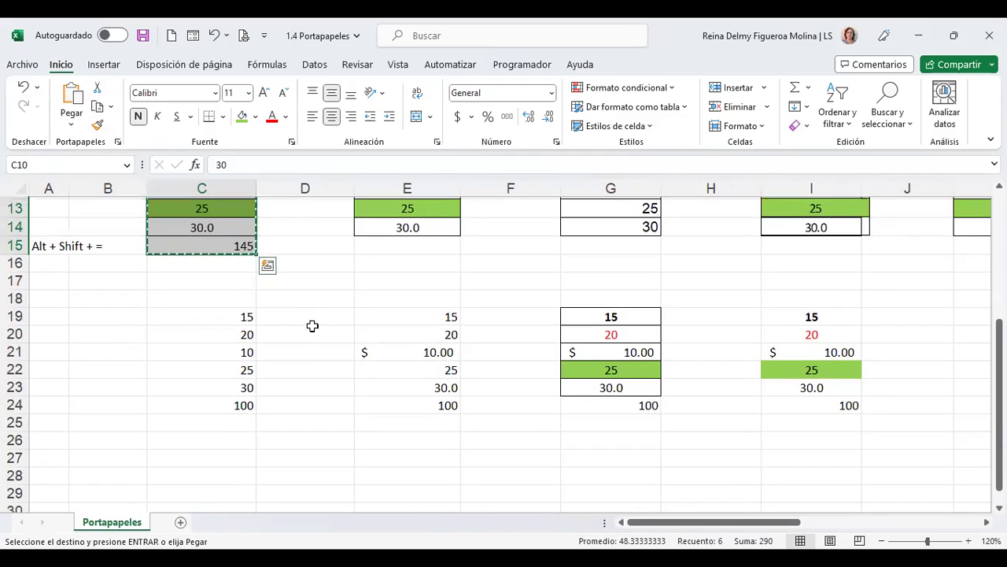
pyautogui.scroll(-1, 317, 354)
pyautogui.scroll(-1, 318, 353)
pyautogui.scroll(-1, 318, 353)
pyautogui.scroll(-1, 318, 353)
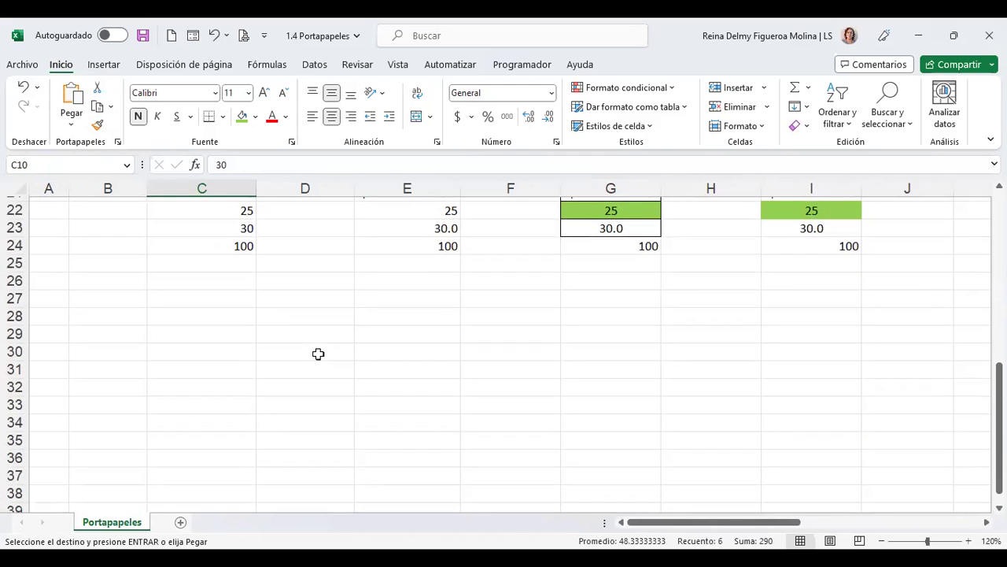
pyautogui.click(215, 319)
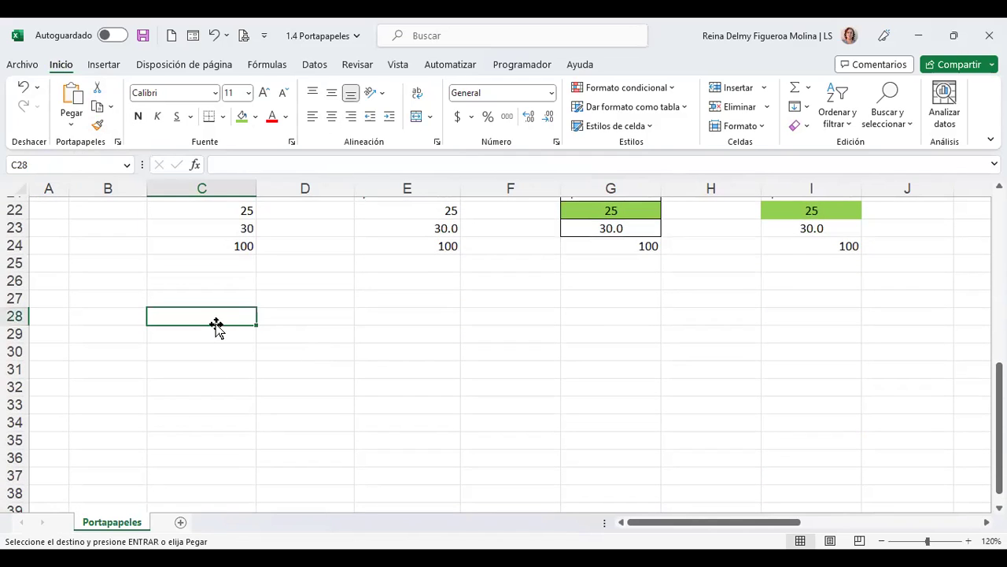
pyautogui.click(73, 127)
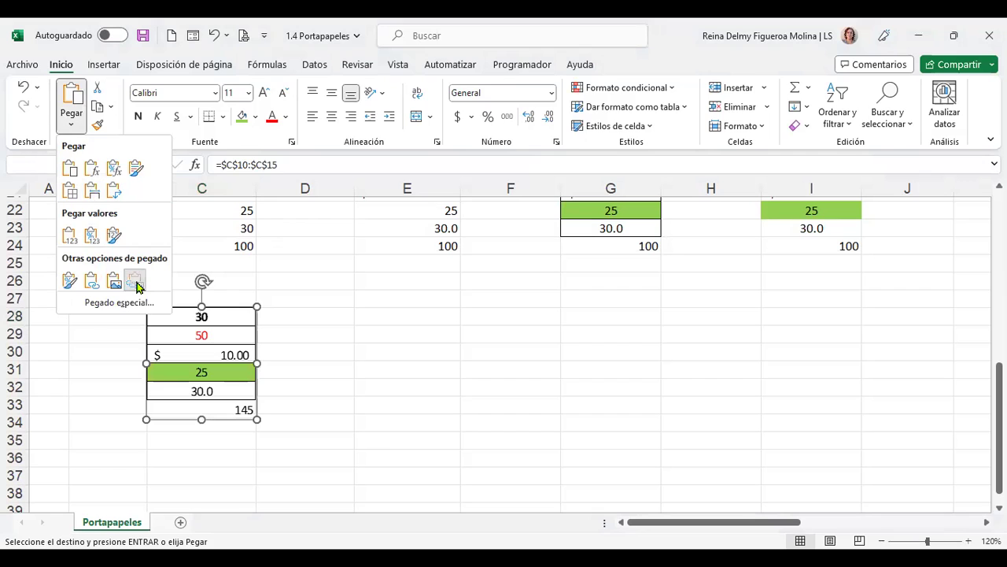
pyautogui.click(136, 282)
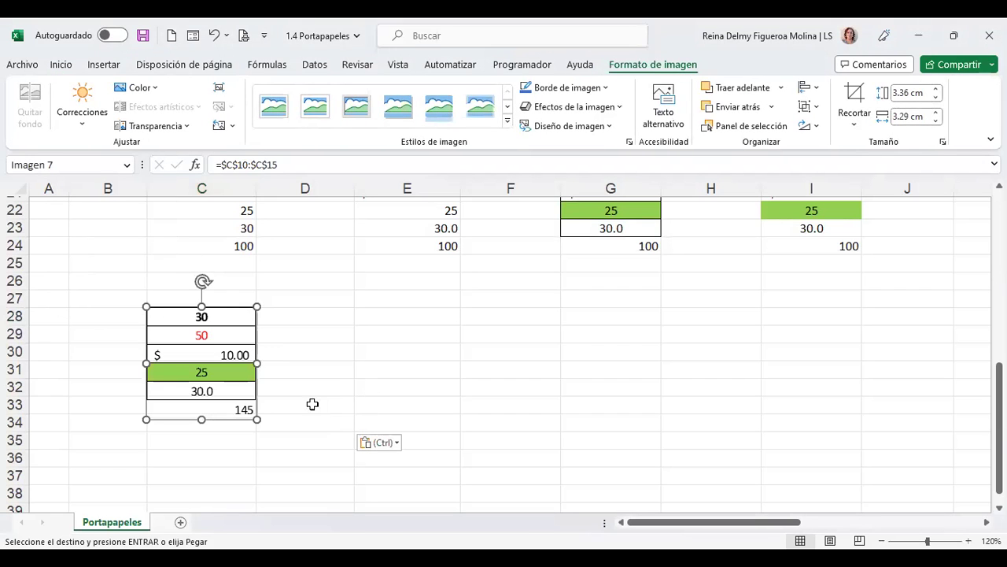
pyautogui.scroll(1, 250, 346)
pyautogui.scroll(4, 251, 346)
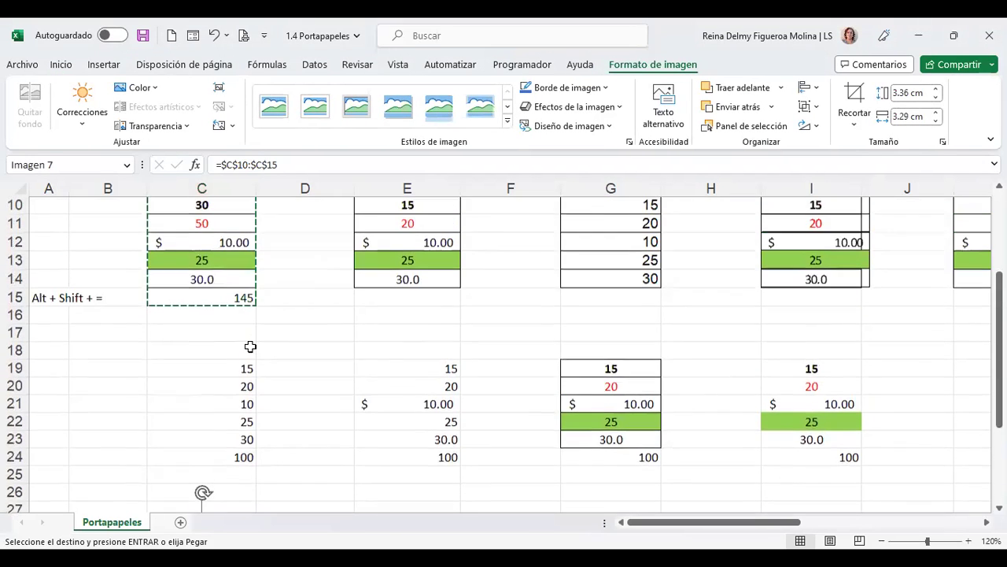
pyautogui.click(216, 296)
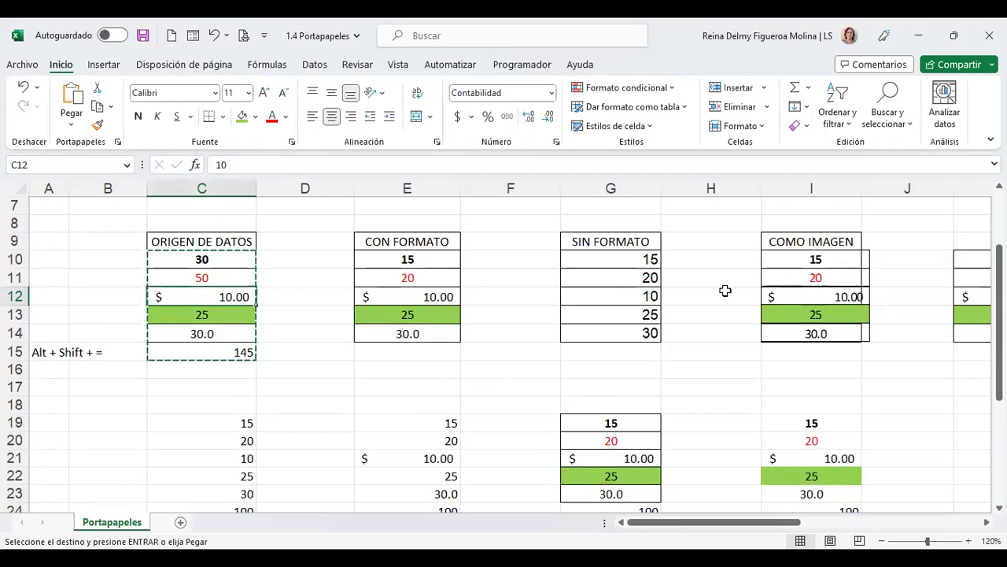
pyautogui.write('100')
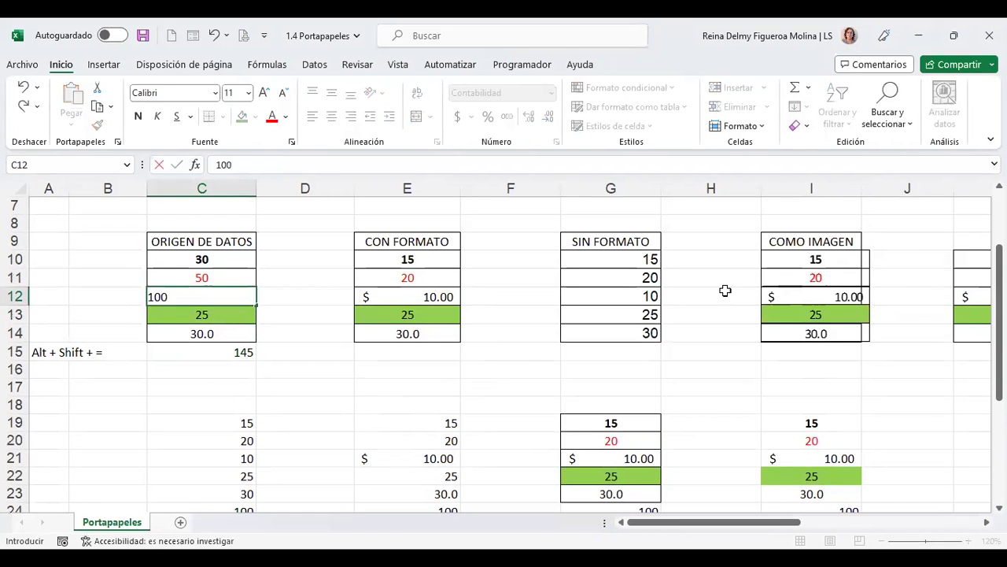
pyautogui.press('Return')
pyautogui.scroll(-5, 638, 325)
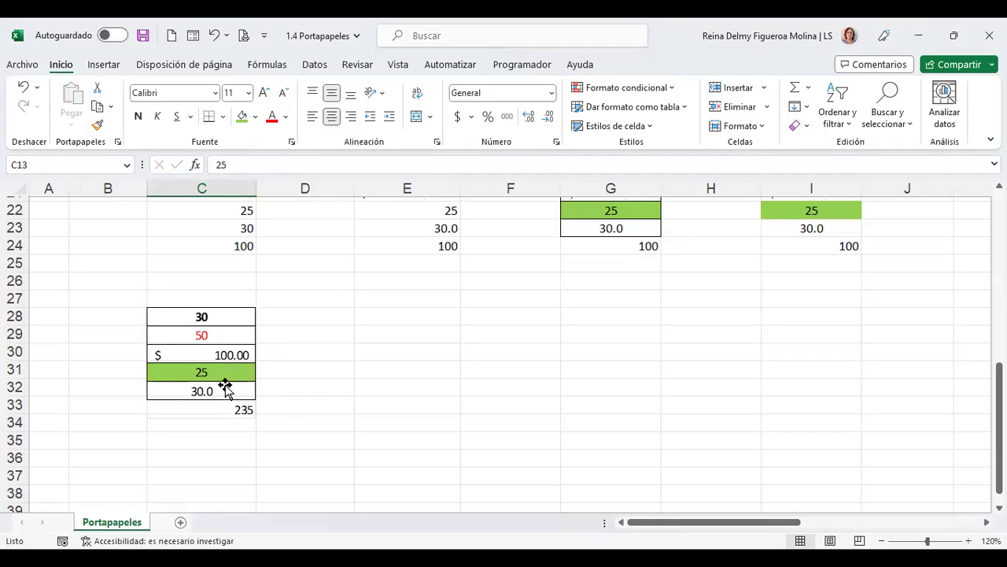
pyautogui.scroll(3, 386, 432)
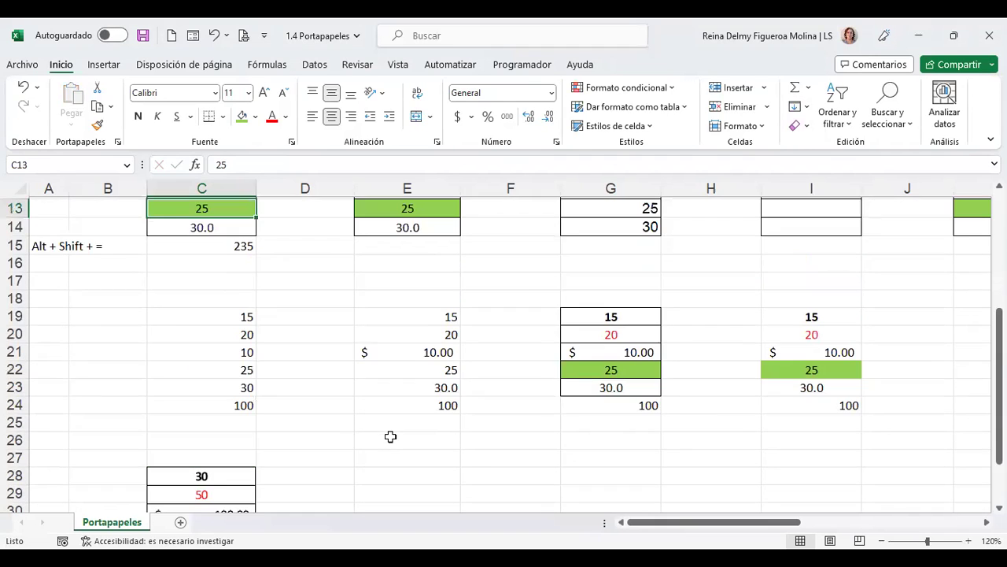
pyautogui.scroll(2, 377, 429)
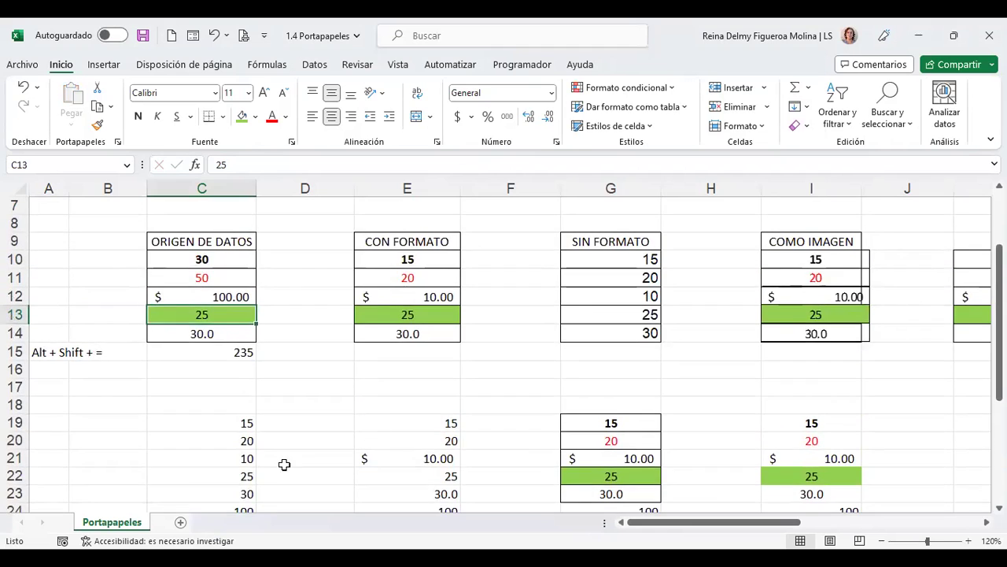
pyautogui.scroll(-4, 287, 453)
pyautogui.click(298, 371)
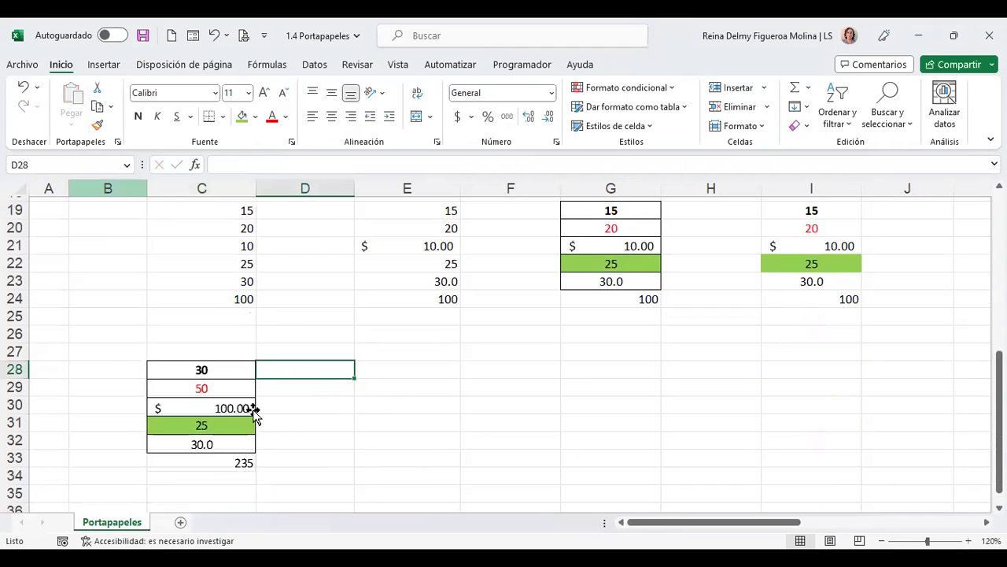
pyautogui.scroll(4, 272, 338)
pyautogui.scroll(2, 238, 265)
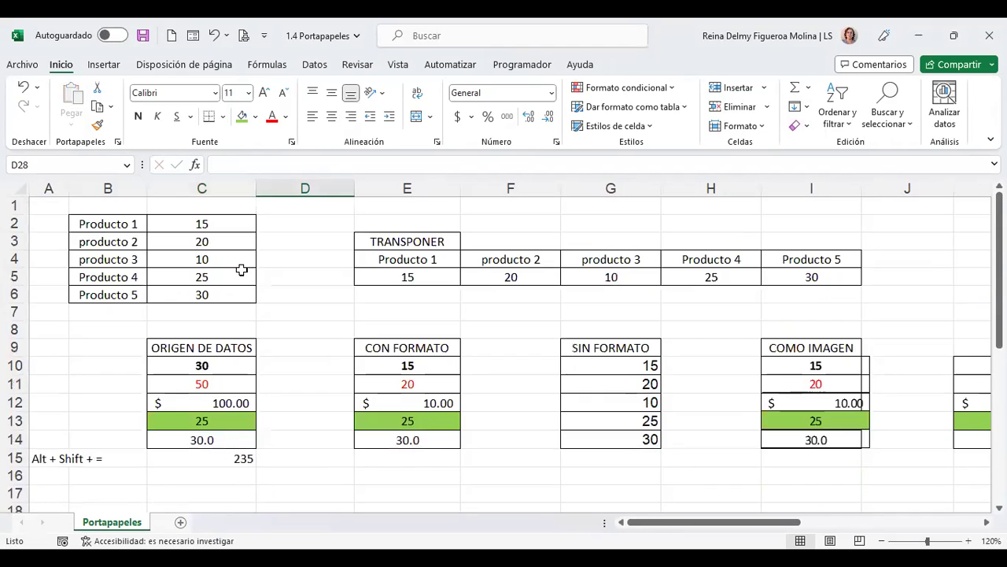
# Copy the source values C10:C15 and apply a Pegado especial paste with Aceptar
pyautogui.moveTo(224, 364); pyautogui.dragTo(224, 460)
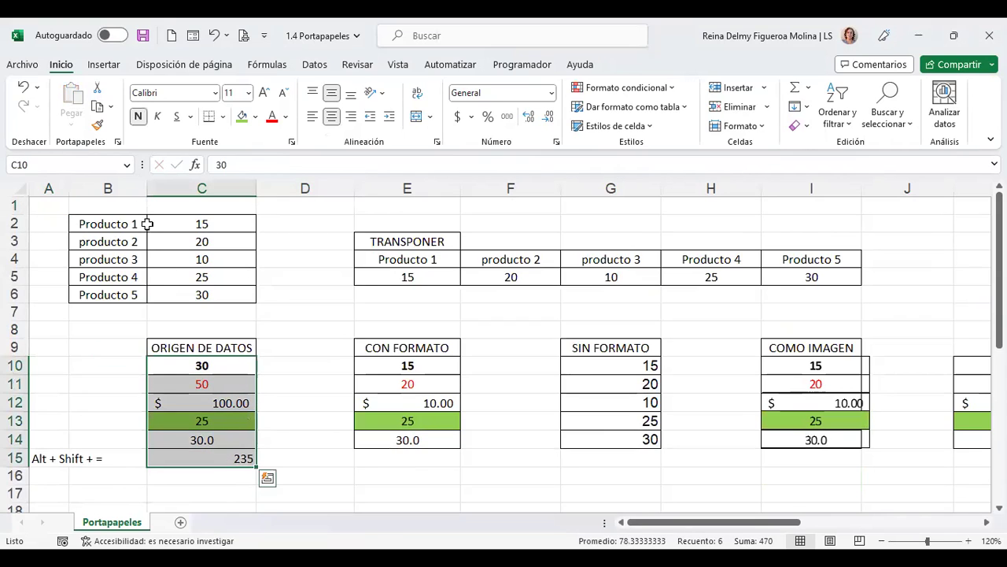
pyautogui.click(96, 107)
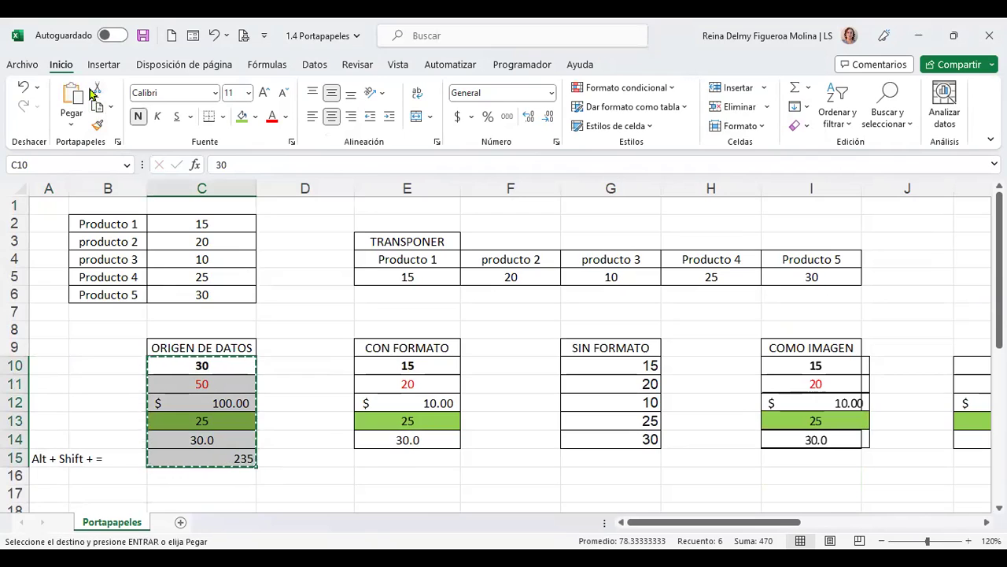
pyautogui.click(71, 129)
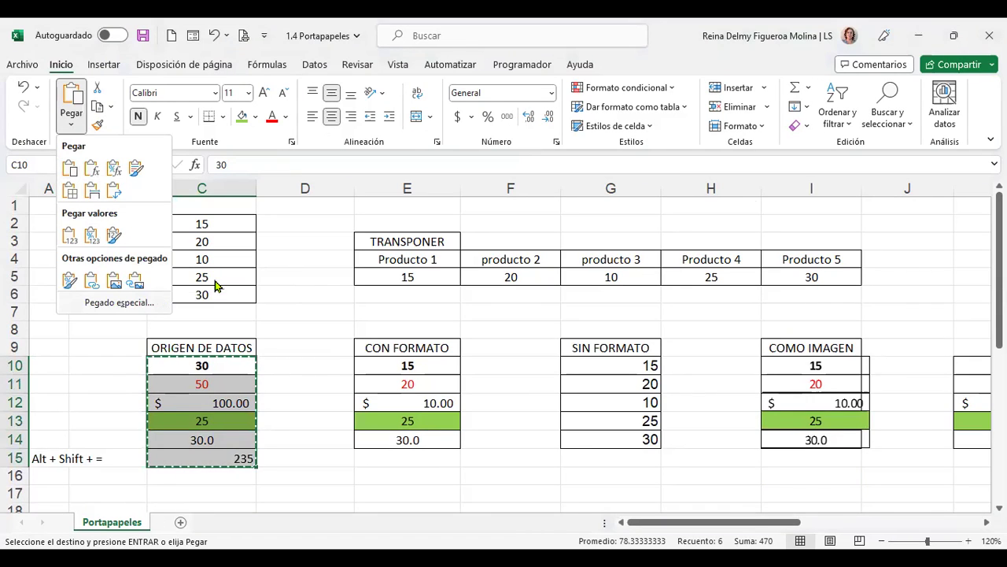
pyautogui.hotkey('ctrl', 'alt', 'v')
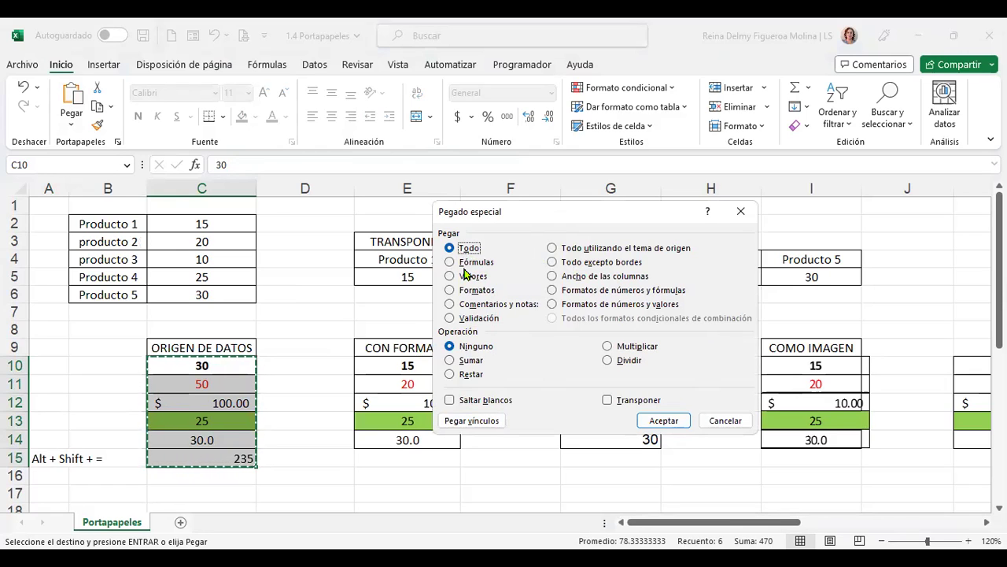
pyautogui.click(677, 422)
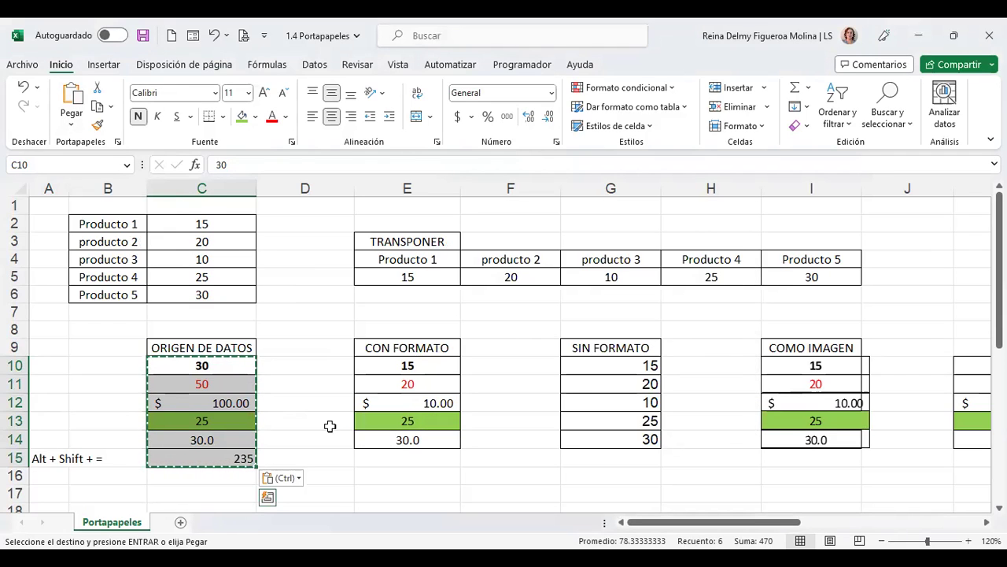
# Inspect each source cell down column C, including the 30.0 in C14 and the sum in C15
pyautogui.scroll(-7, 330, 426)
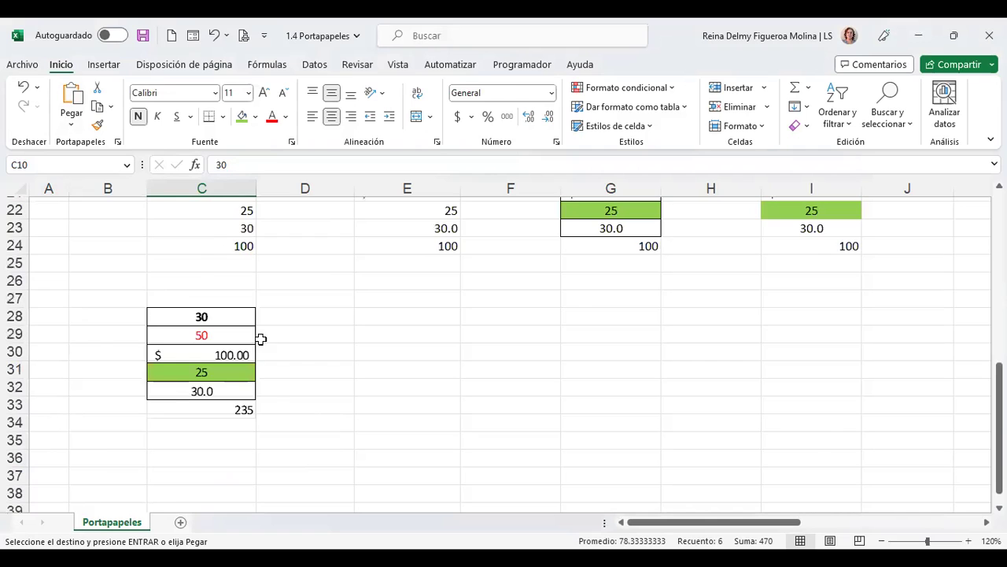
pyautogui.scroll(5, 260, 339)
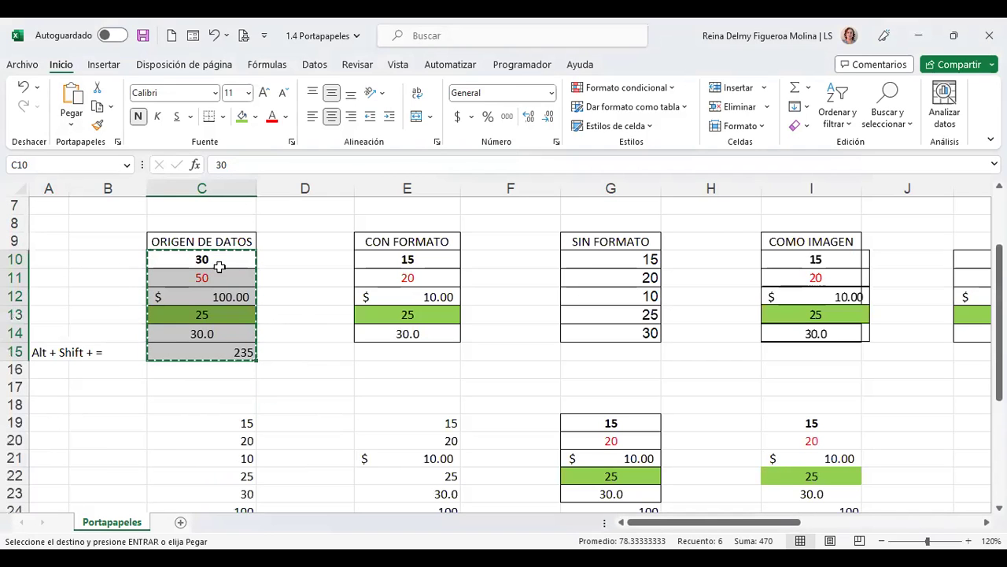
pyautogui.click(215, 265)
pyautogui.click(218, 281)
pyautogui.click(216, 296)
pyautogui.click(216, 314)
pyautogui.click(216, 334)
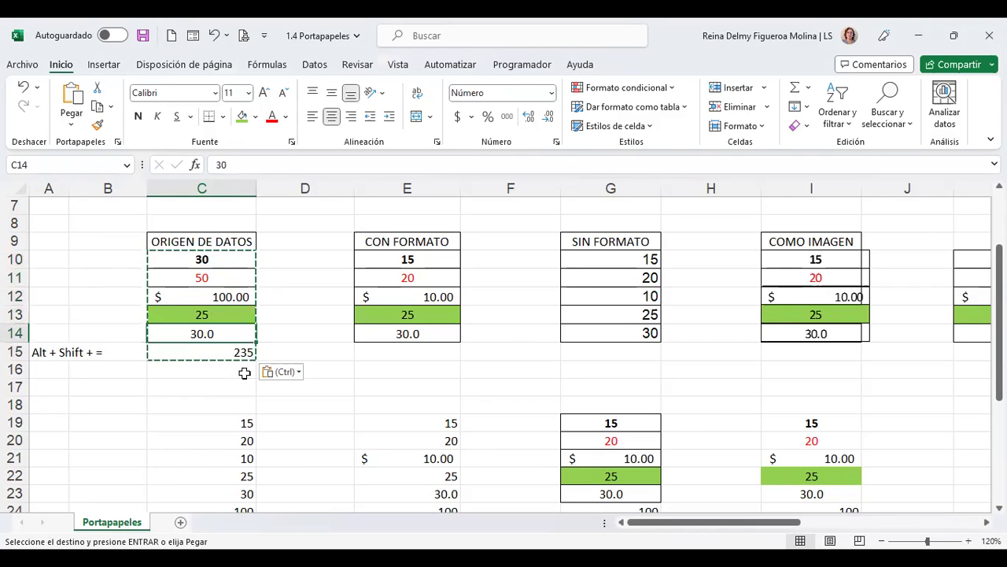
pyautogui.click(231, 350)
# Enter the note 'Ctrl+Alt+V' in cell A32
pyautogui.scroll(-2, 317, 260)
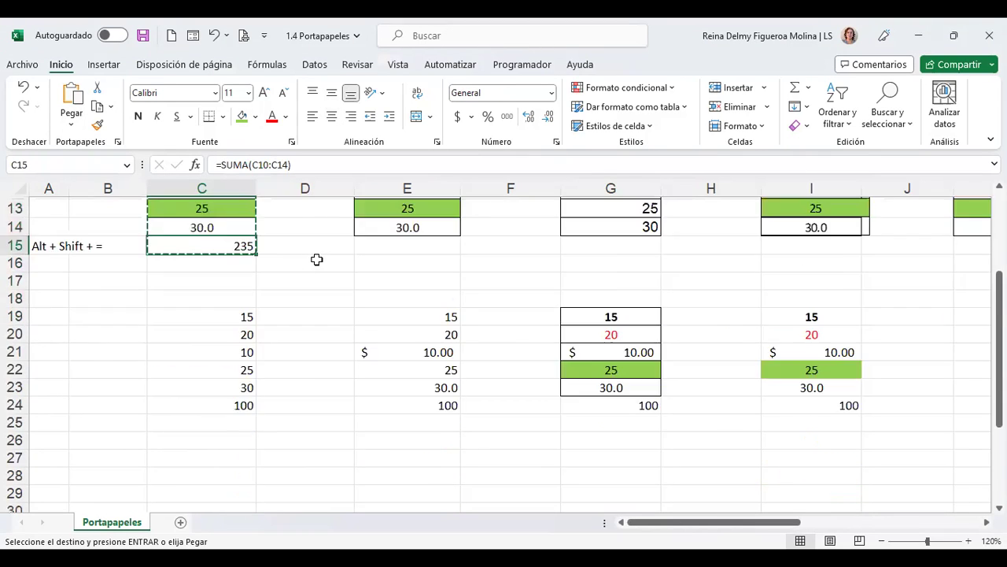
pyautogui.scroll(-3, 317, 261)
pyautogui.click(420, 314)
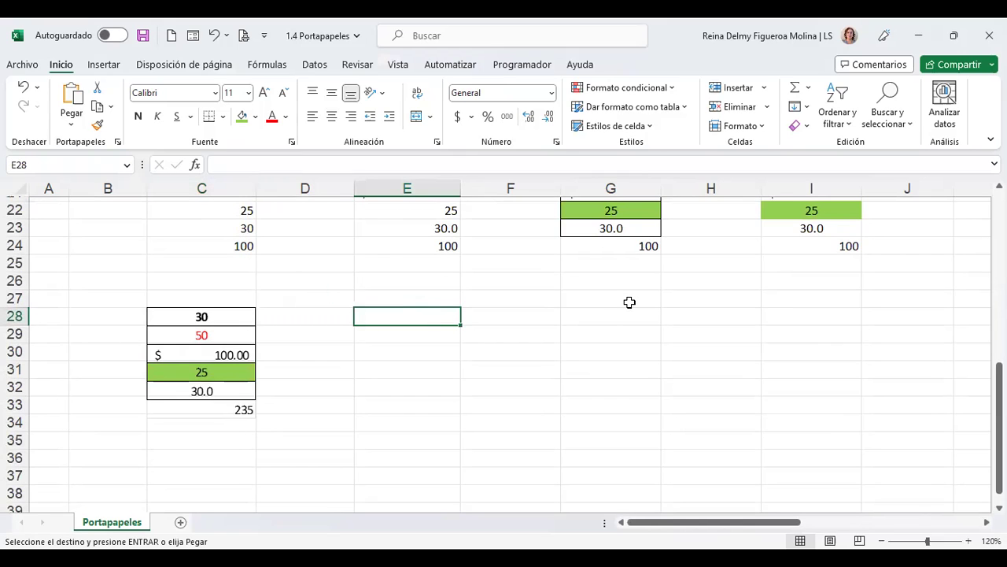
pyautogui.click(52, 388)
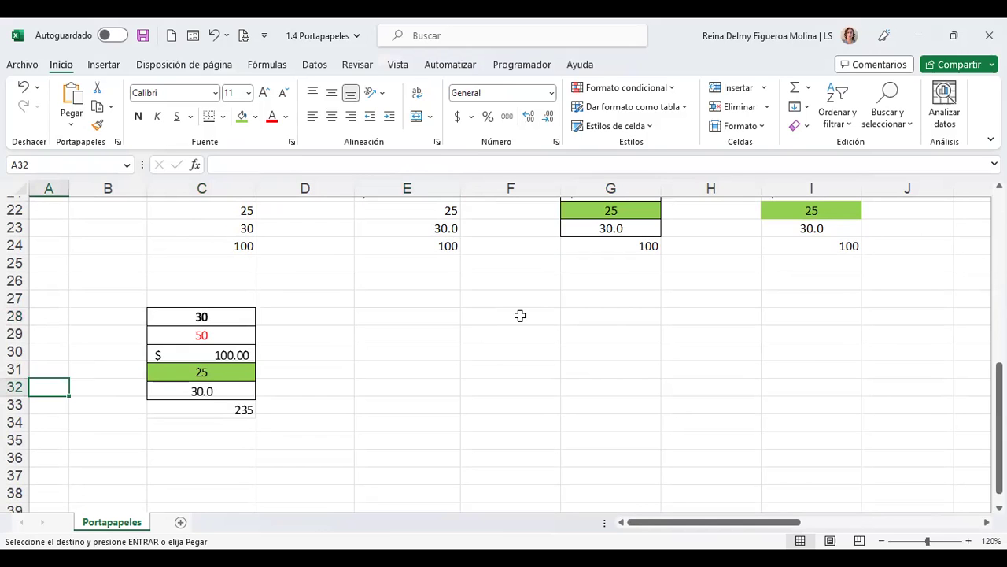
pyautogui.hotkey('ctrl', 'alt', 'v')
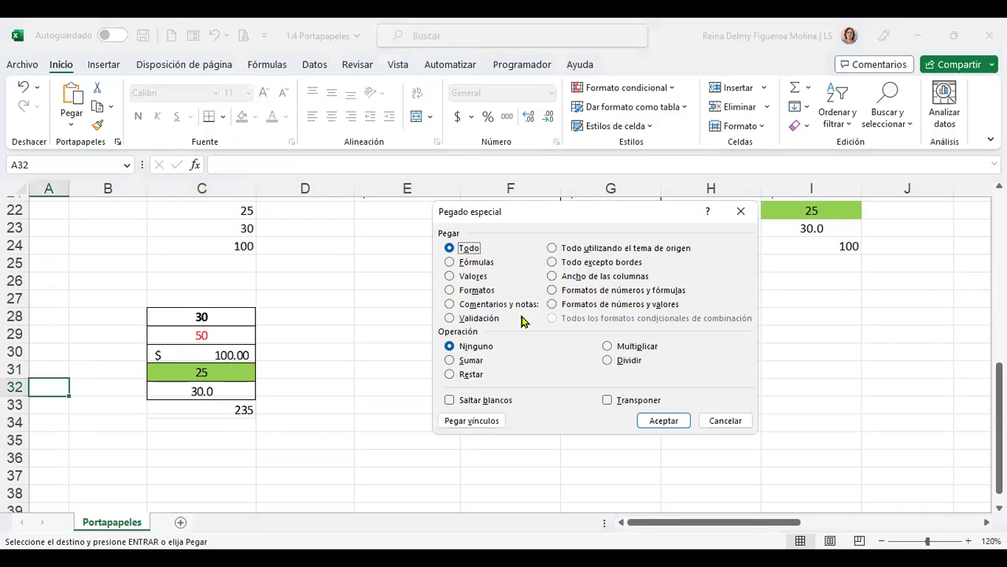
pyautogui.press('Escape')
pyautogui.write('Ctrl')
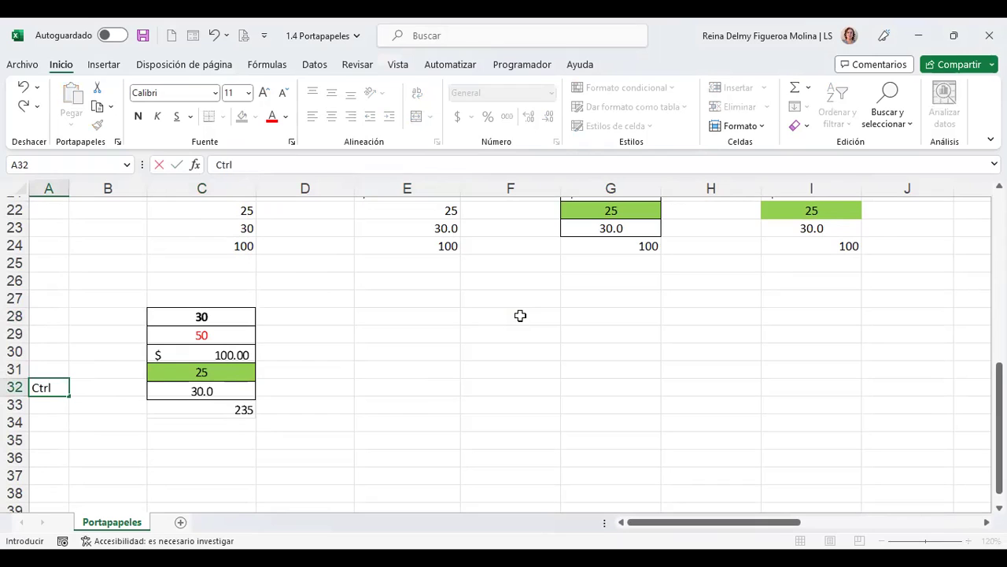
pyautogui.write('+Alt+V')
pyautogui.press('Return')
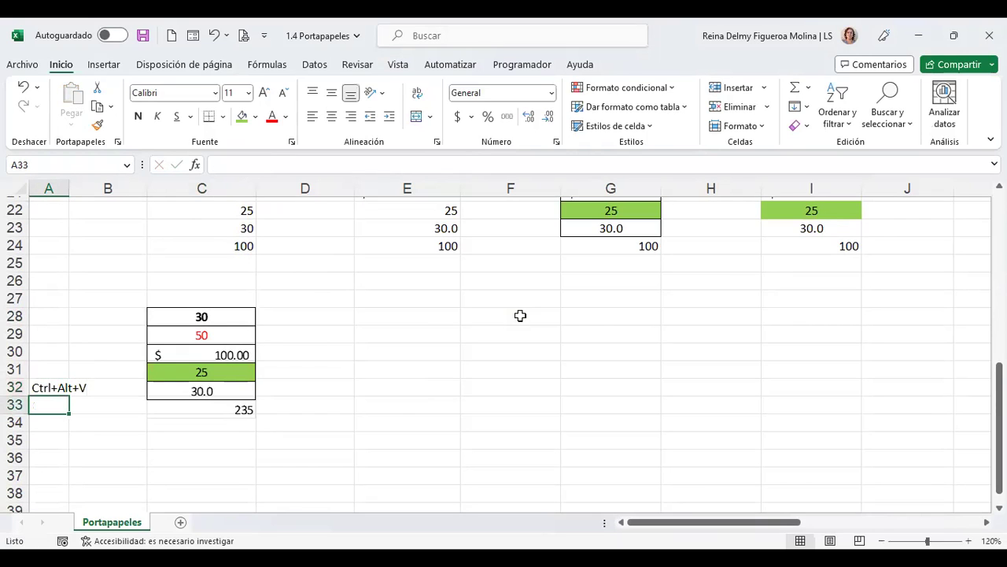
pyautogui.click(417, 319)
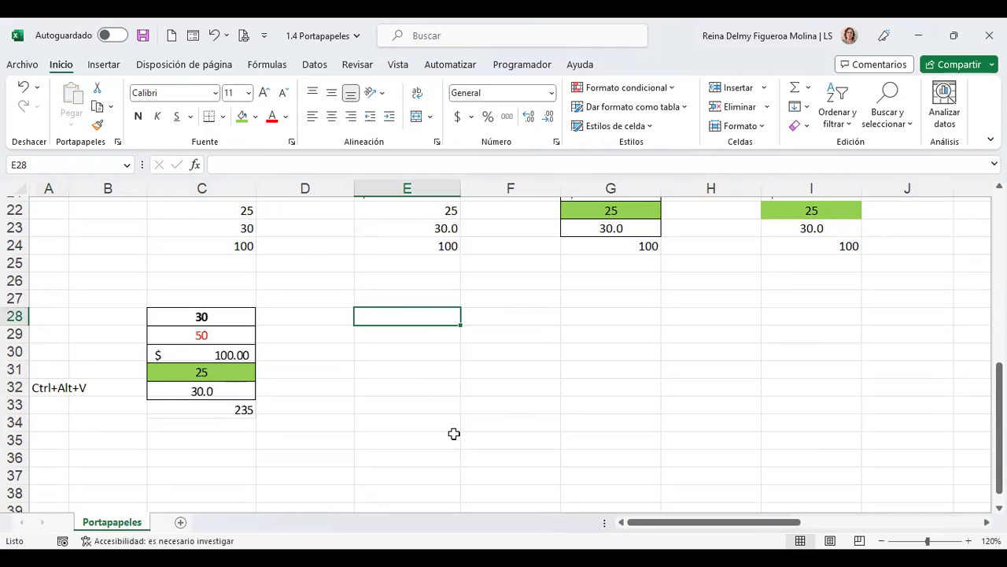
# Copy C10:C15 and paste it into E28 with the Todo option
pyautogui.scroll(1, 454, 434)
pyautogui.scroll(3, 454, 434)
pyautogui.scroll(3, 454, 434)
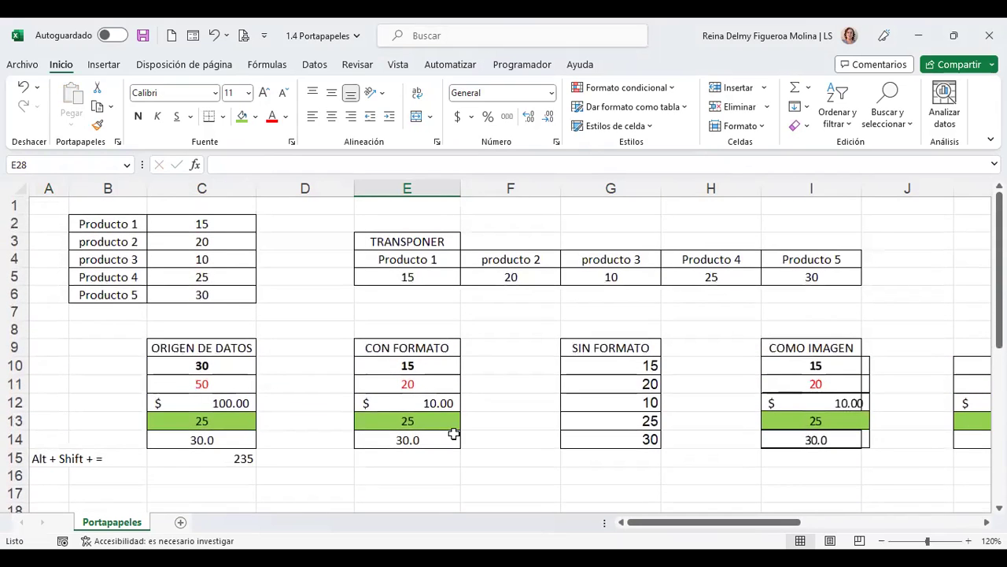
pyautogui.hotkey('ctrl', 'Home')
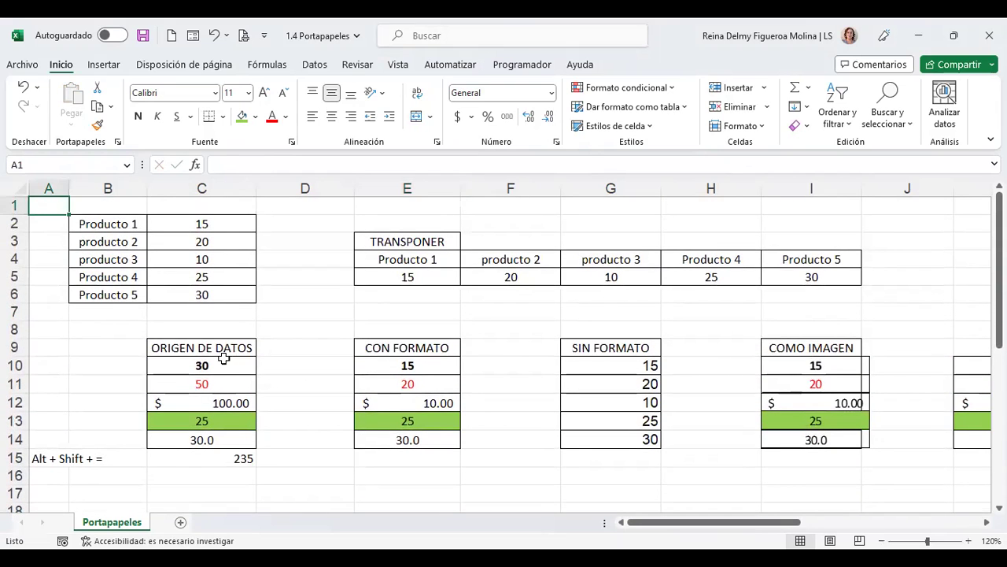
pyautogui.click(217, 366)
pyautogui.moveTo(217, 365); pyautogui.dragTo(225, 454)
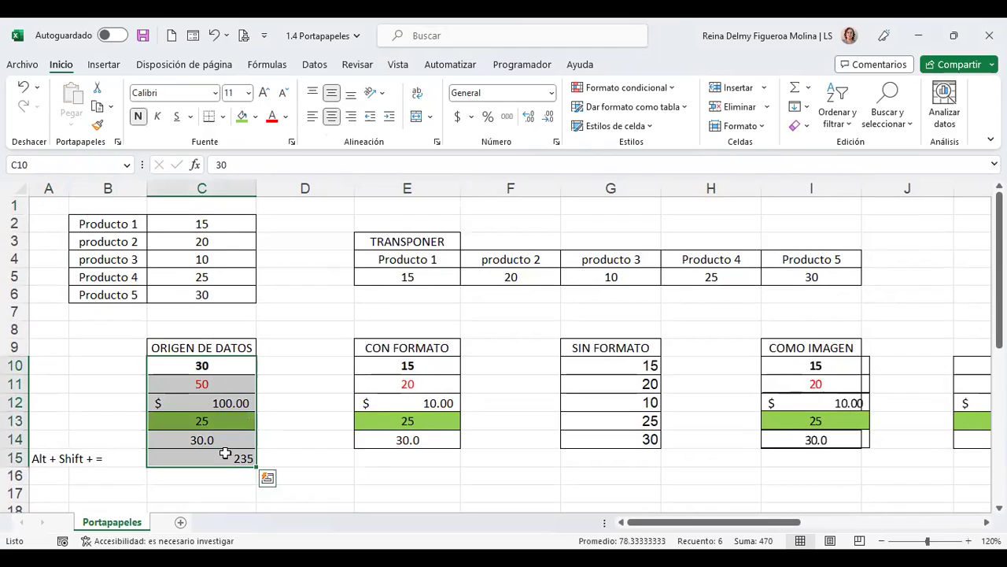
pyautogui.hotkey('ctrl', 'c')
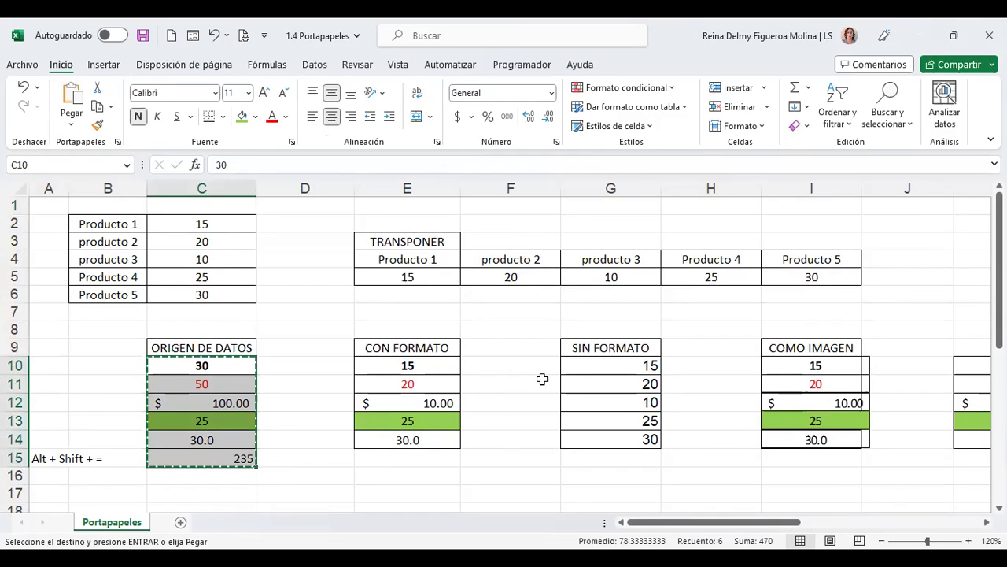
pyautogui.scroll(-7, 281, 315)
pyautogui.click(417, 315)
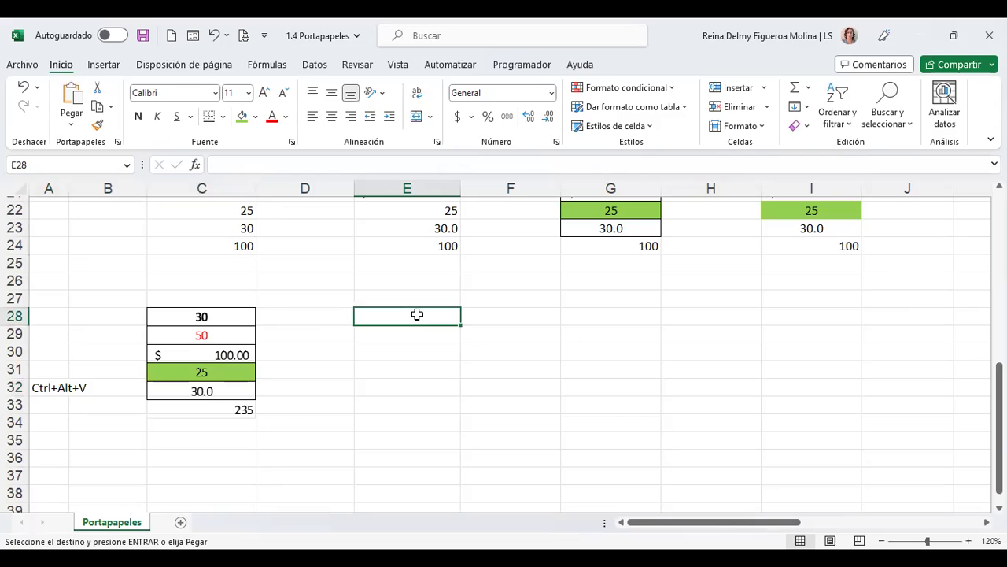
pyautogui.hotkey('ctrl', 'alt', 'v')
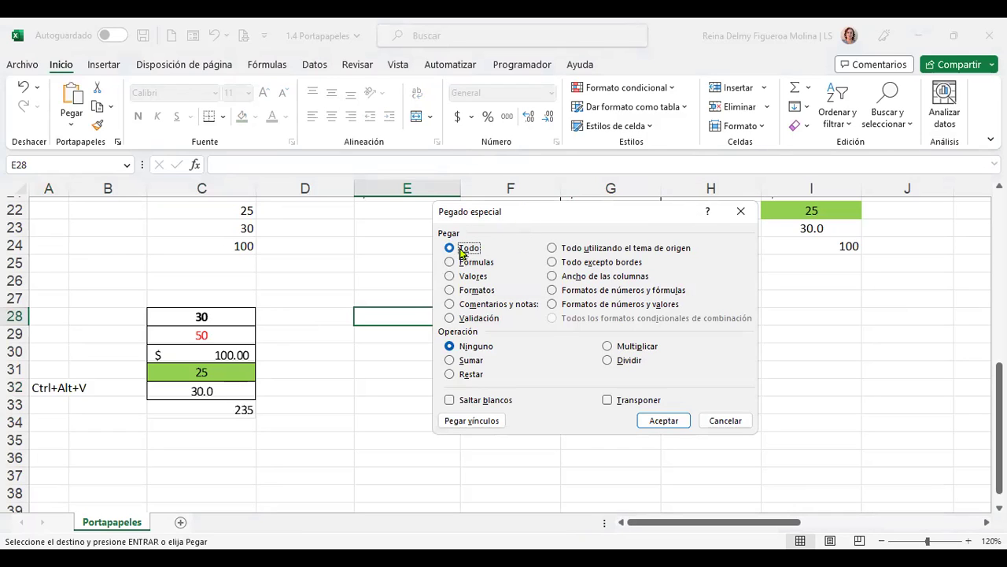
pyautogui.click(668, 422)
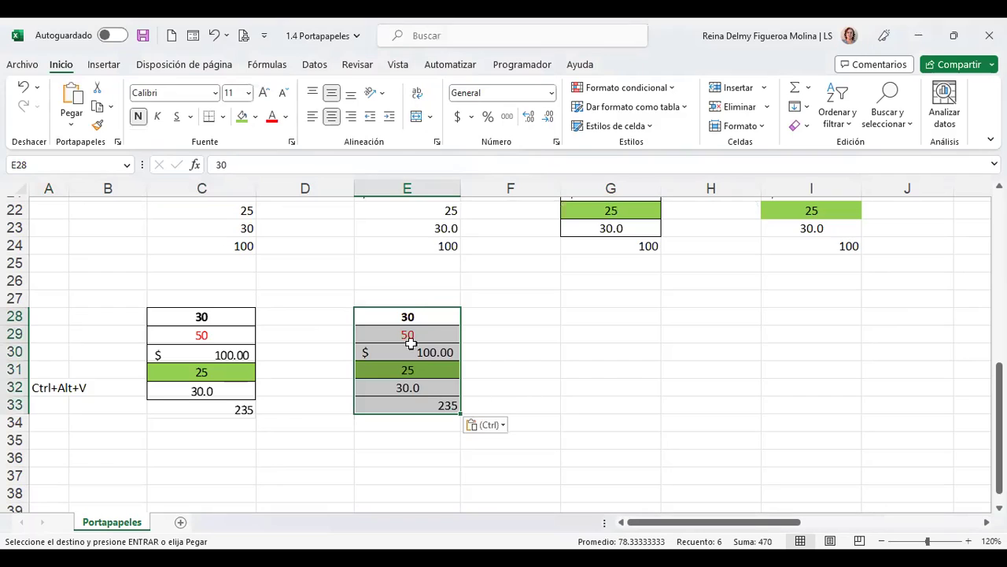
pyautogui.click(425, 319)
# Verify the pasted cells E28:E33, including the currency in E30 and the sum in E33
pyautogui.click(425, 335)
pyautogui.click(425, 352)
pyautogui.click(425, 369)
pyautogui.click(425, 387)
pyautogui.click(425, 405)
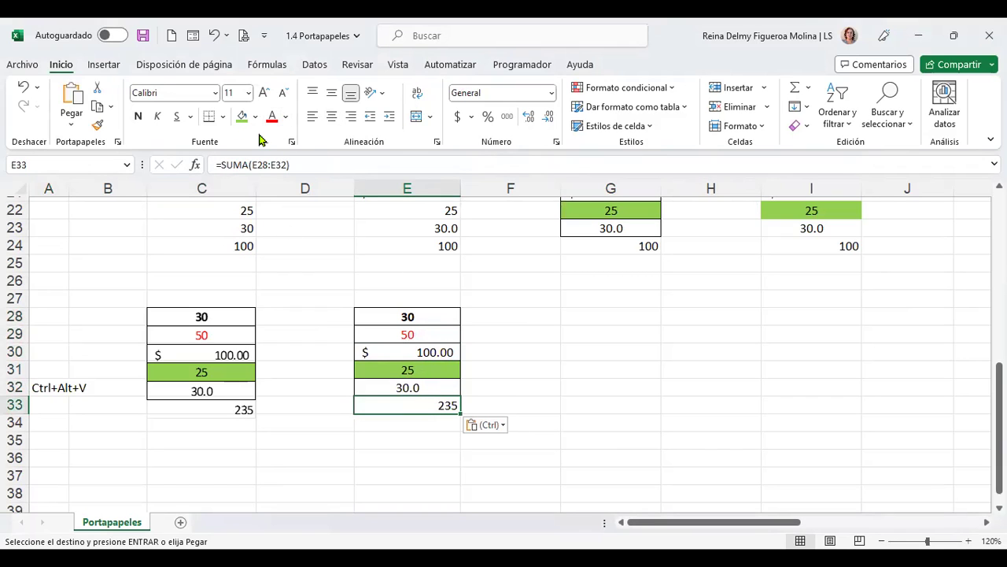
pyautogui.click(603, 313)
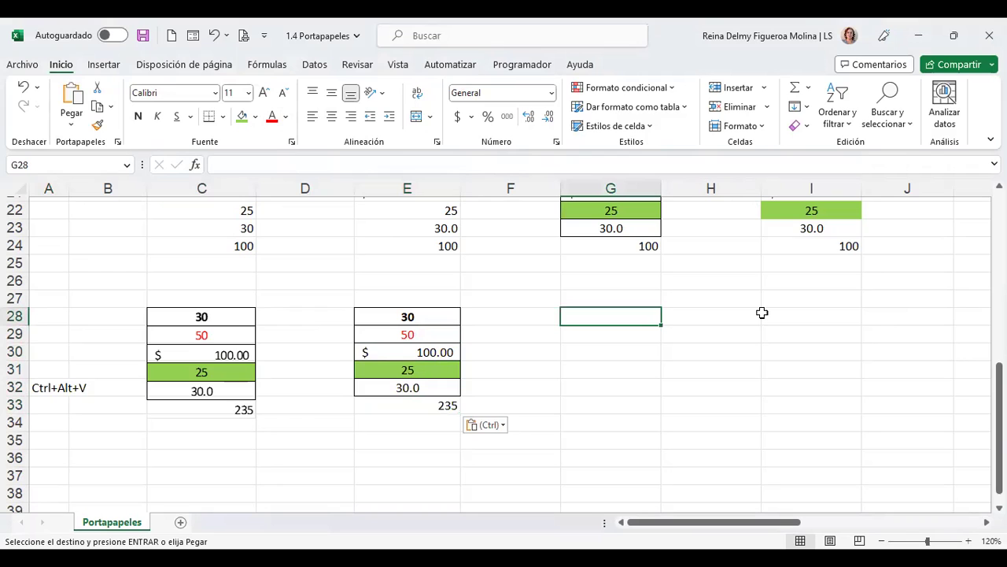
# Paste the copied block into G28 using the Fórmulas option only
pyautogui.hotkey('ctrl', 'alt', 'v')
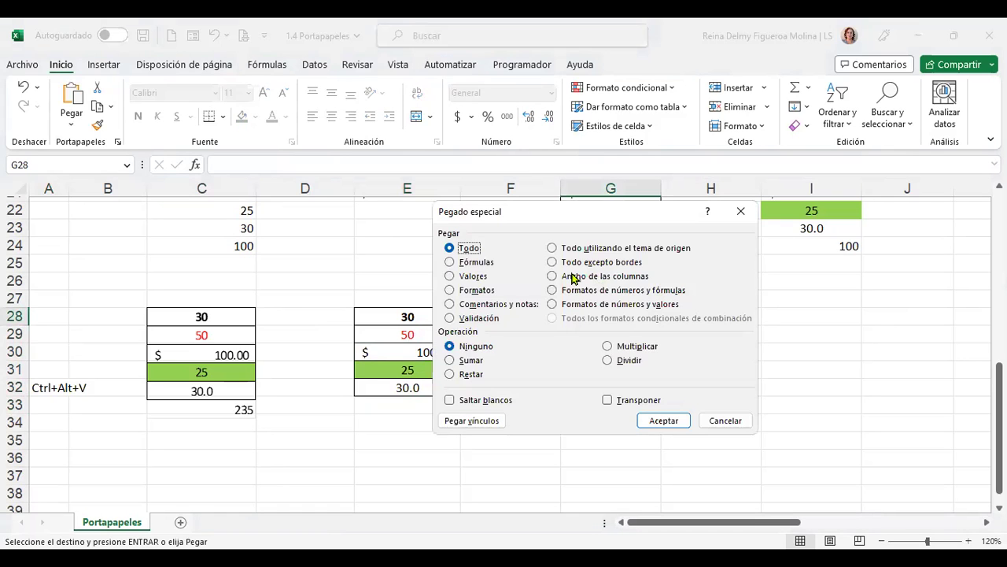
pyautogui.click(476, 262)
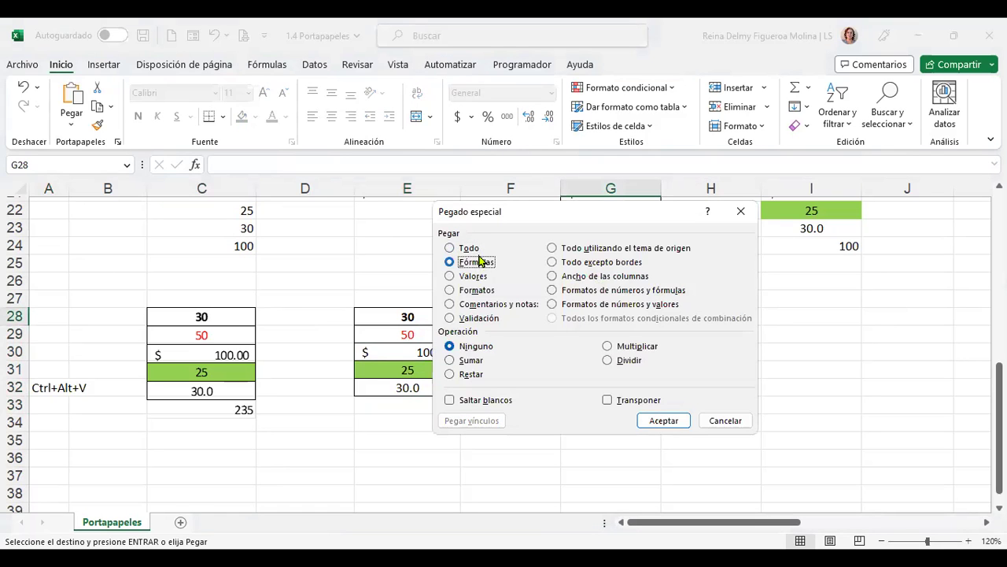
pyautogui.click(674, 422)
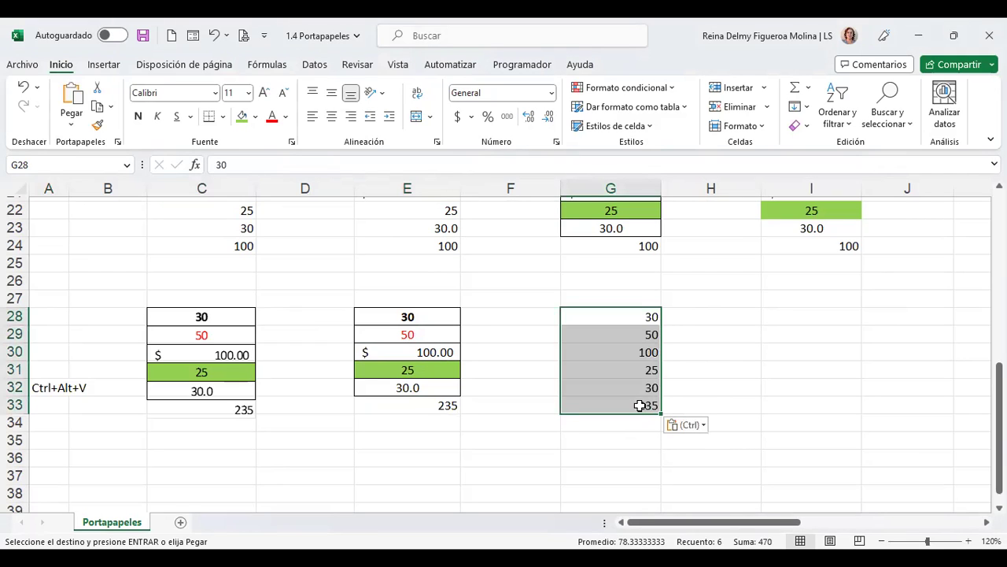
pyautogui.click(643, 405)
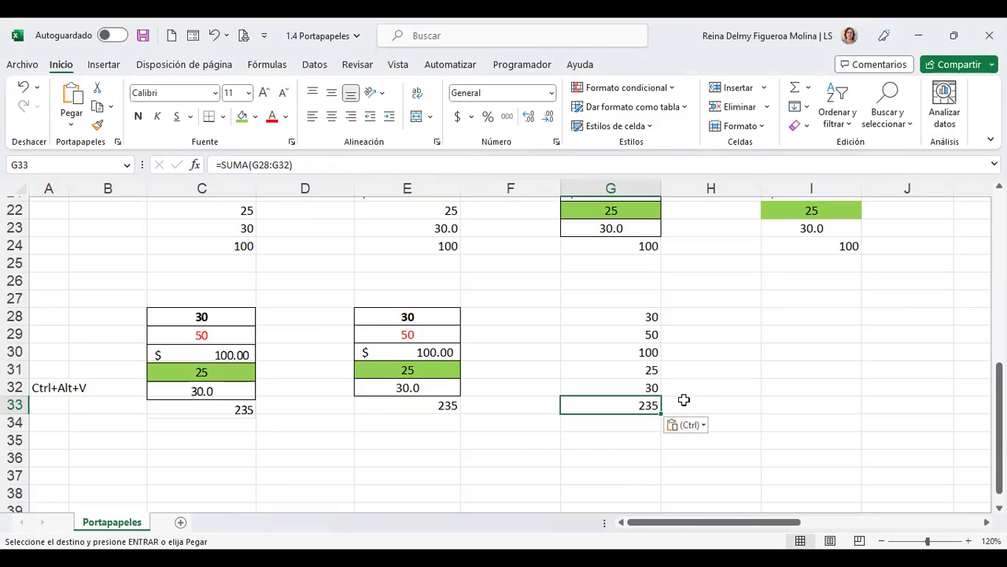
pyautogui.click(806, 317)
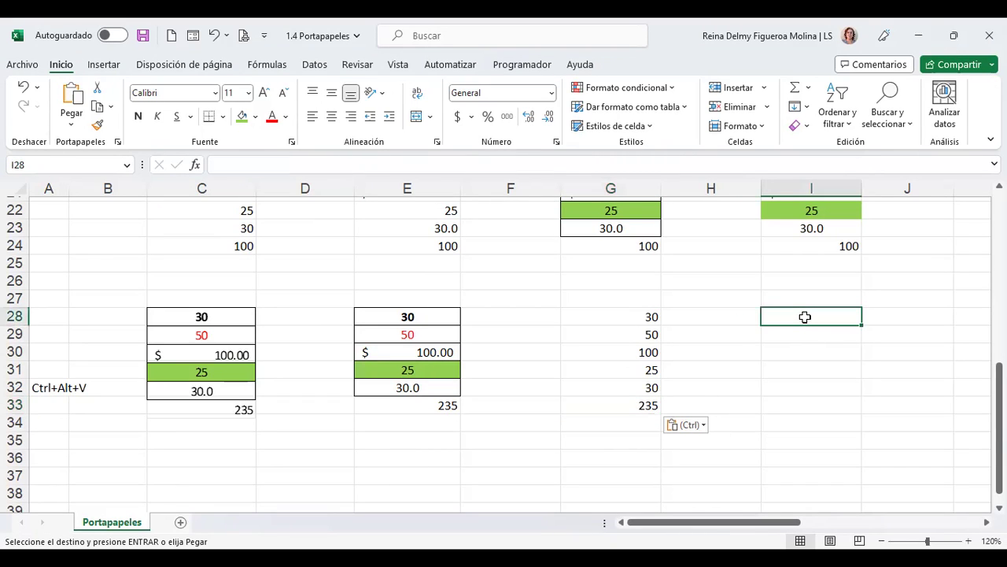
# Paste only the Comentarios y notas of the copied block into I28:I33
pyautogui.hotkey('ctrl', 'alt', 'v')
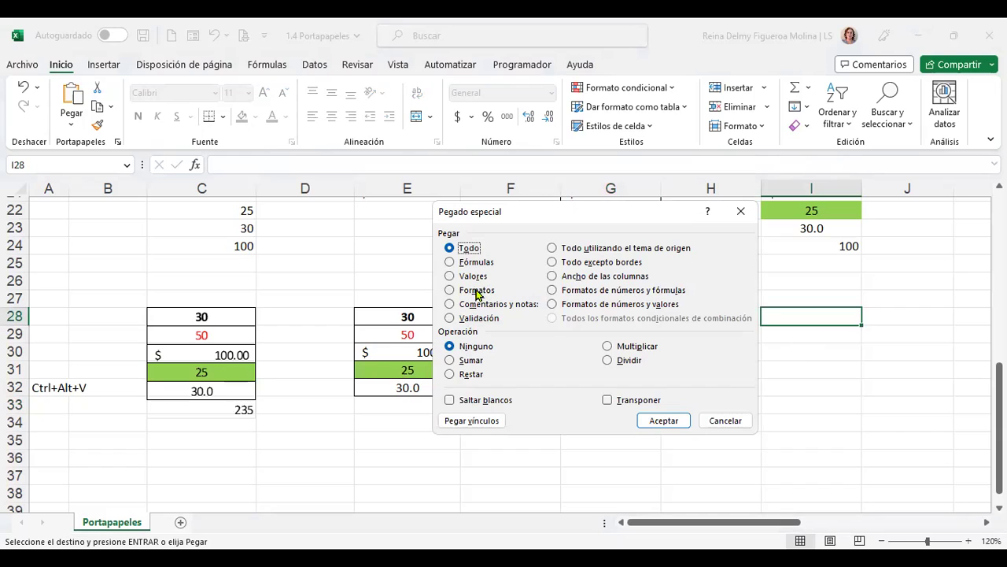
pyautogui.click(484, 307)
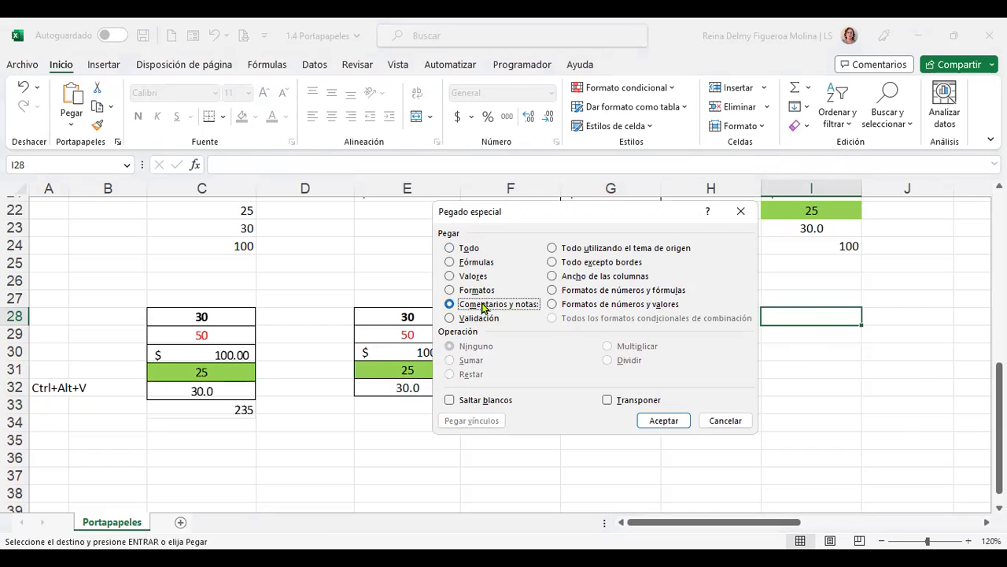
pyautogui.click(663, 421)
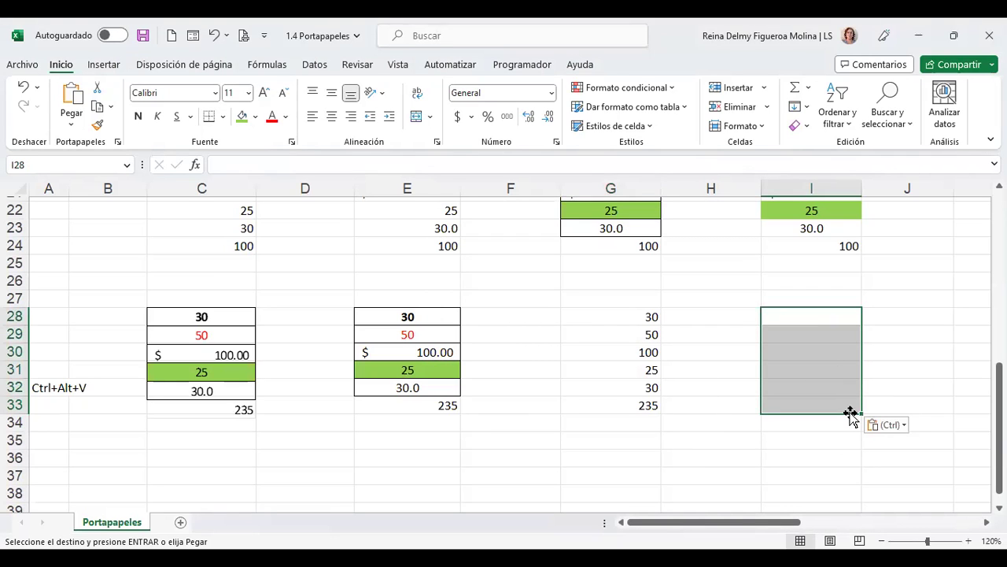
pyautogui.scroll(1, 850, 416)
pyautogui.scroll(6, 847, 409)
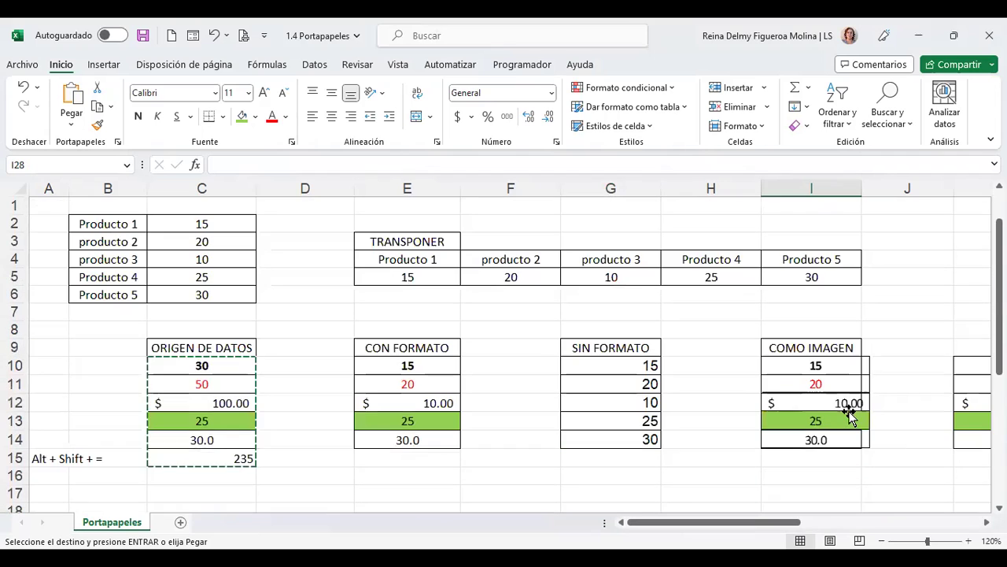
pyautogui.click(220, 361)
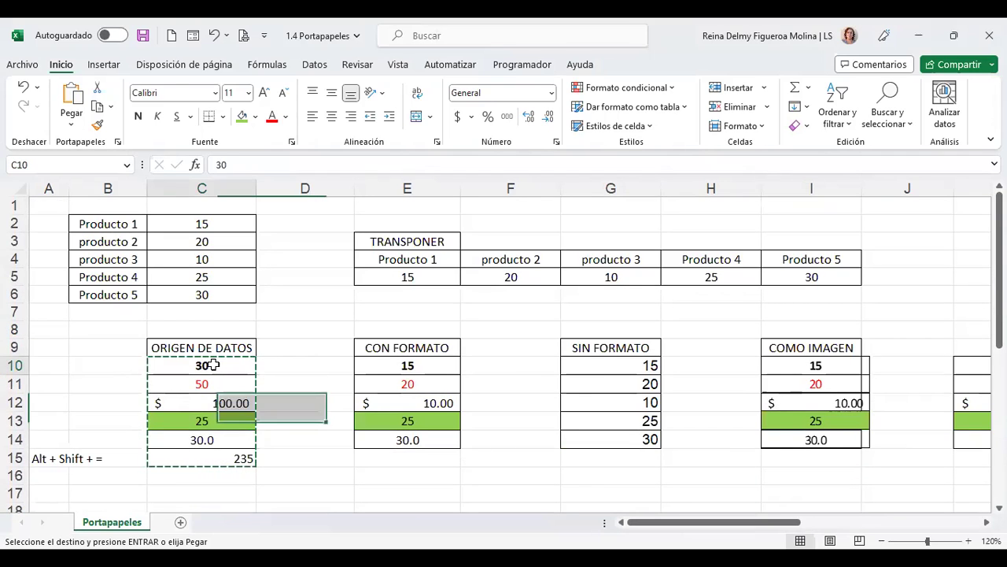
pyautogui.click(204, 383)
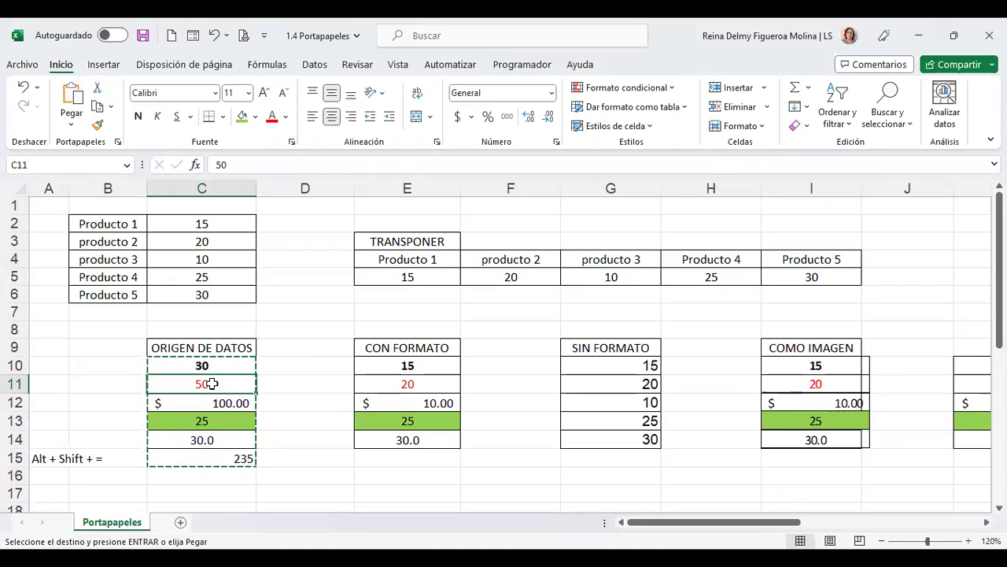
pyautogui.rightClick(212, 385)
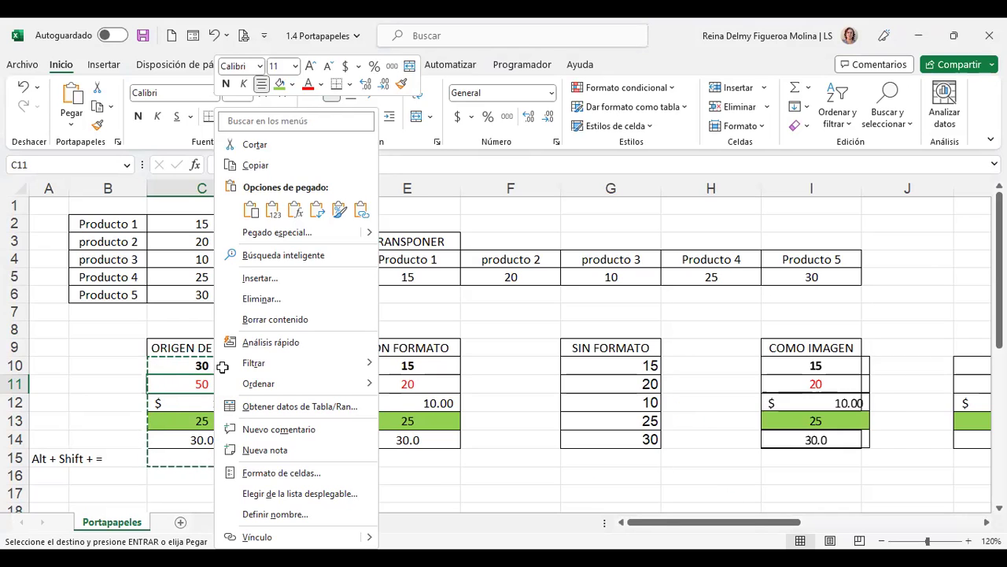
pyautogui.press('Escape')
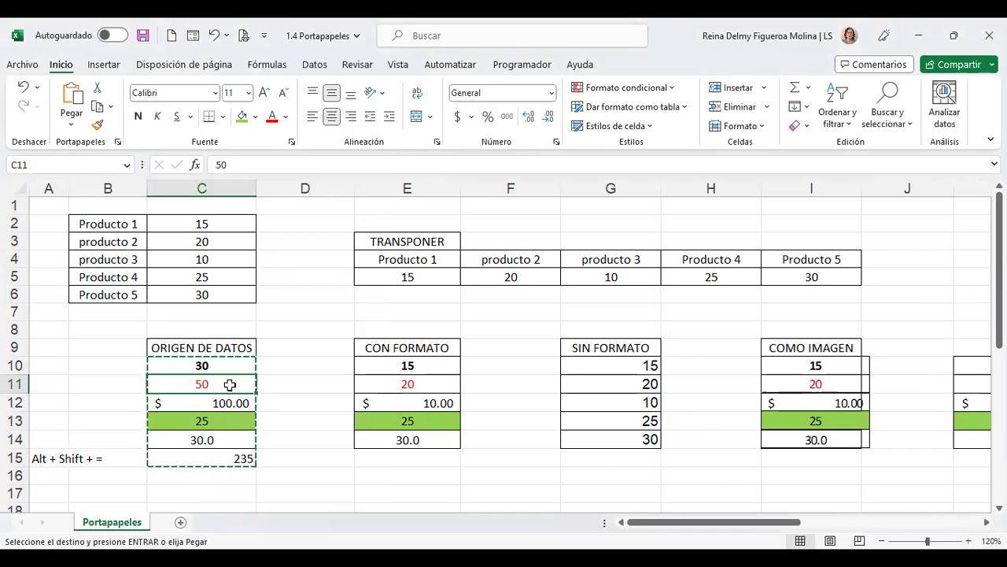
pyautogui.scroll(-1, 231, 382)
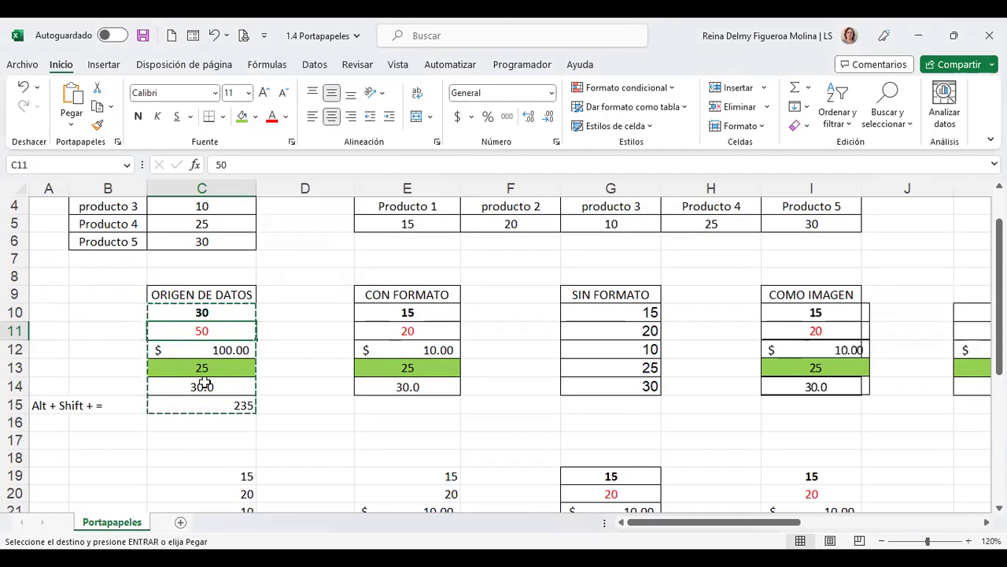
pyautogui.scroll(-4, 226, 353)
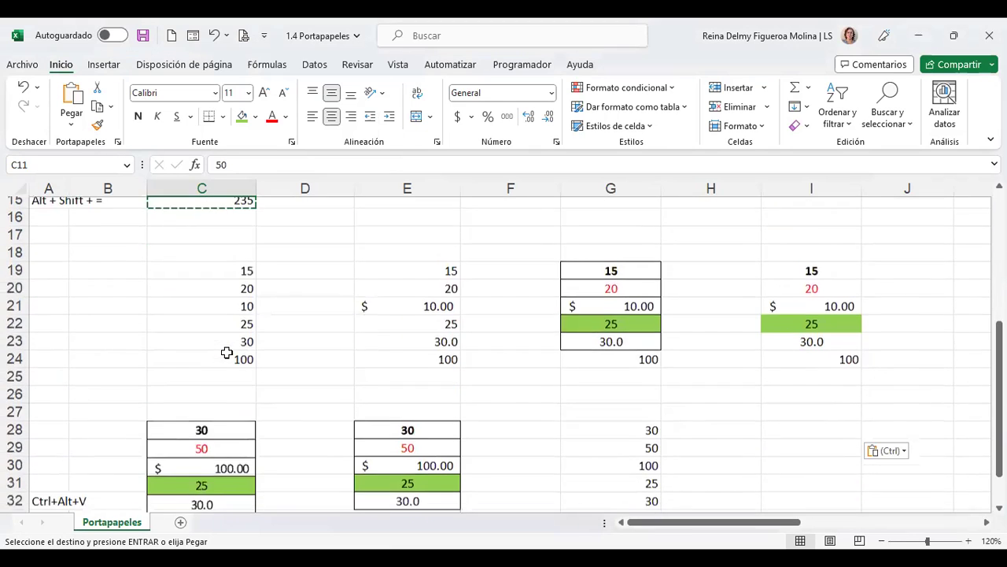
pyautogui.scroll(-2, 227, 352)
pyautogui.click(810, 315)
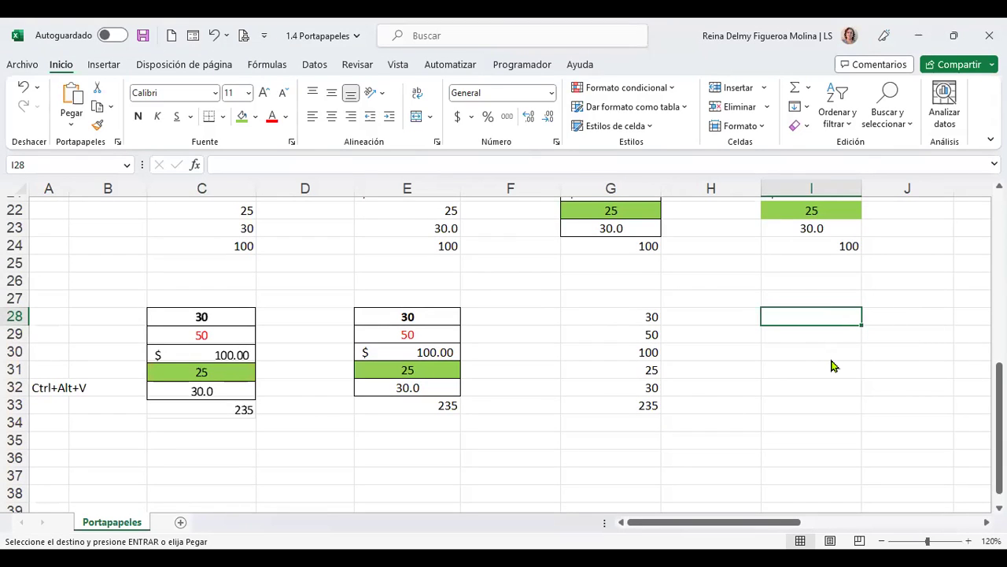
pyautogui.hotkey('ctrl', 'alt', 'v')
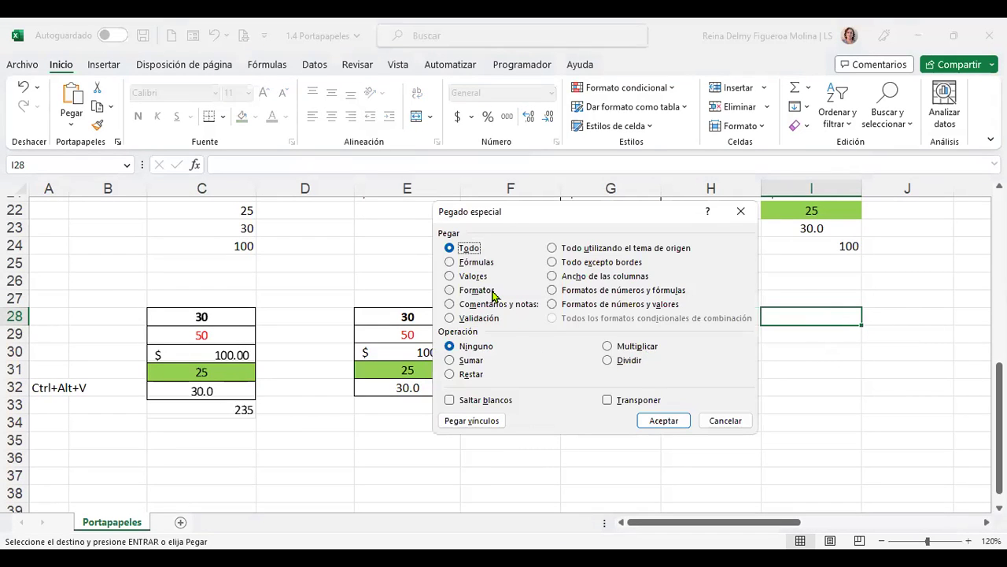
pyautogui.click(492, 292)
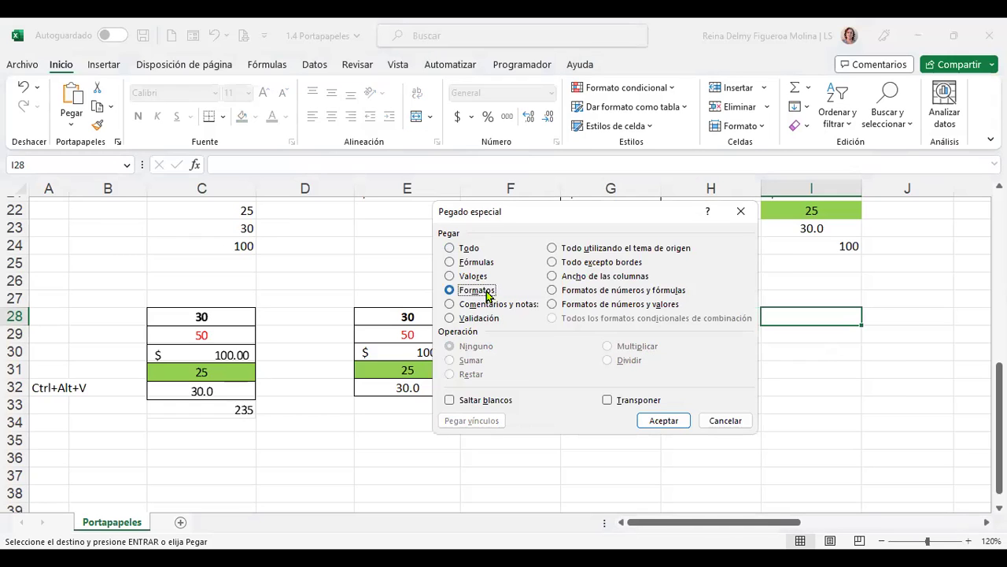
pyautogui.click(665, 419)
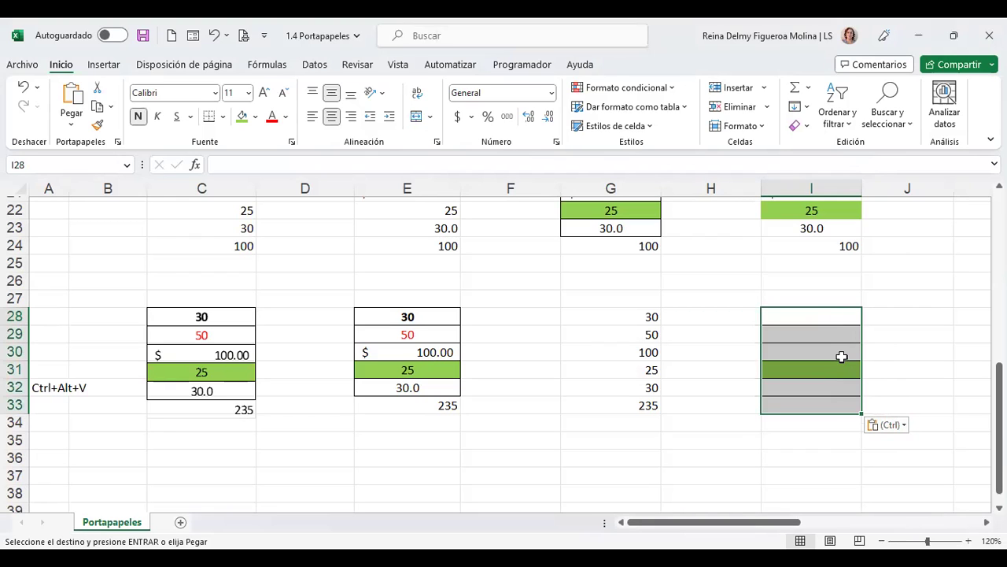
pyautogui.hotkey('ctrl', 'z')
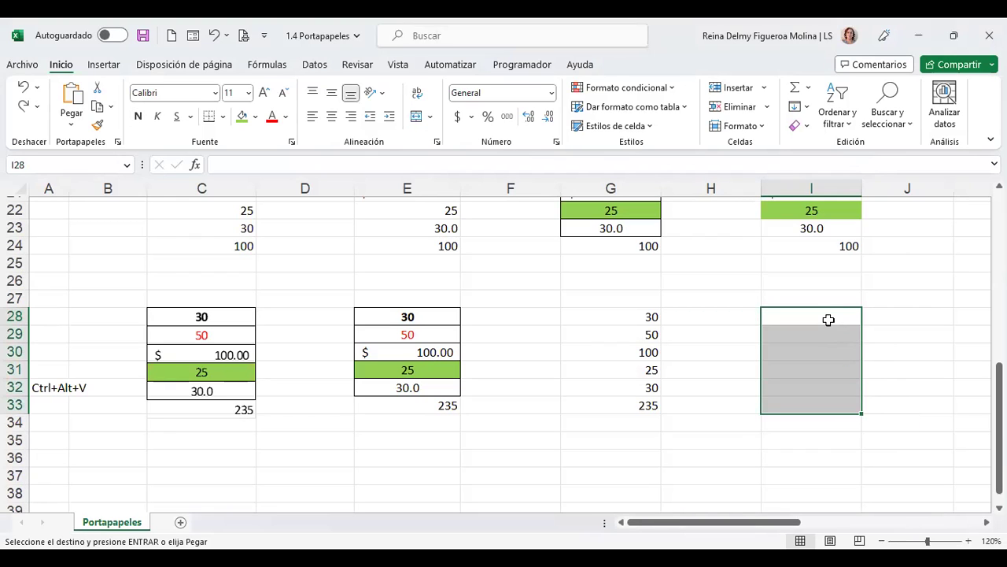
pyautogui.rightClick(829, 320)
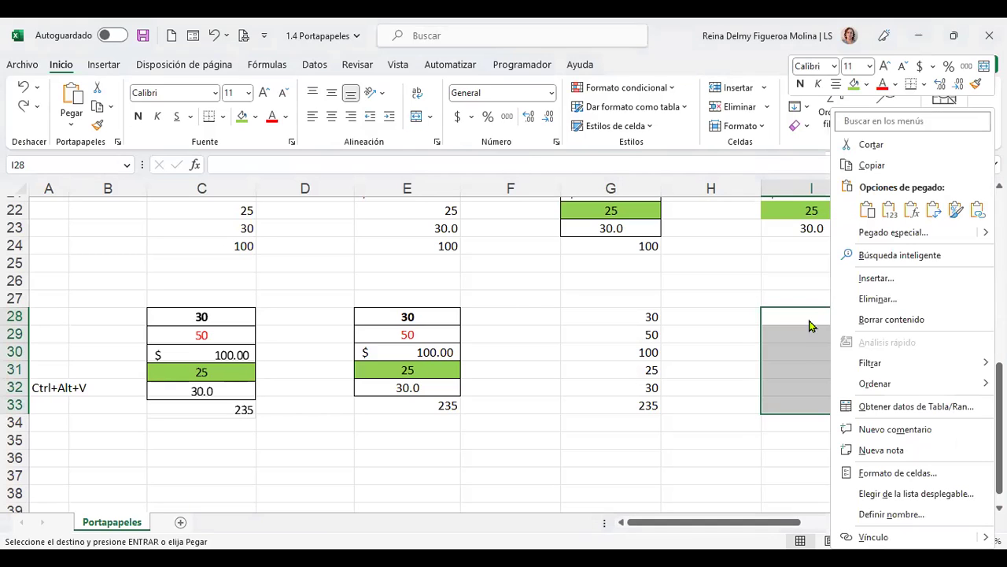
pyautogui.click(887, 217)
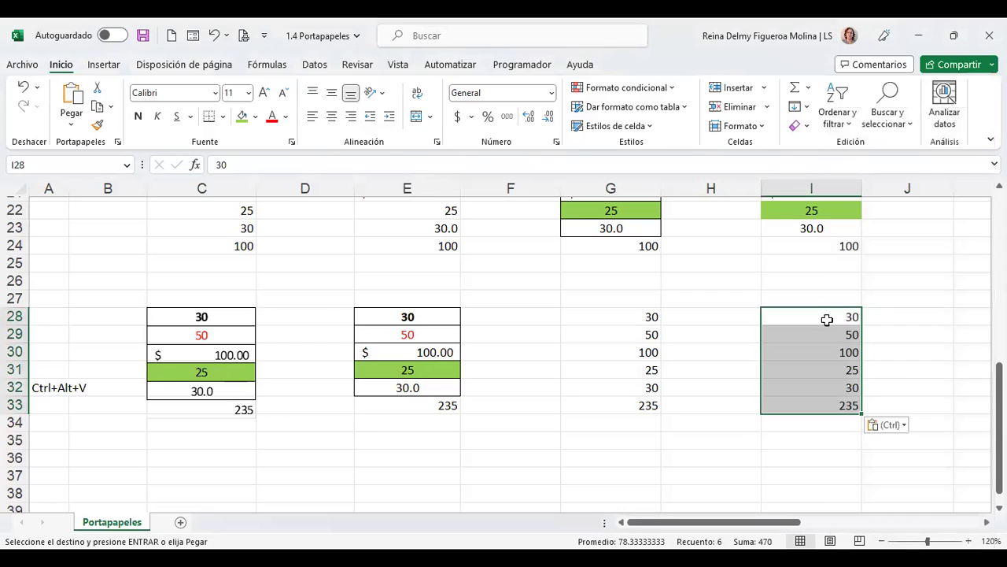
pyautogui.click(831, 352)
pyautogui.click(831, 370)
pyautogui.click(834, 403)
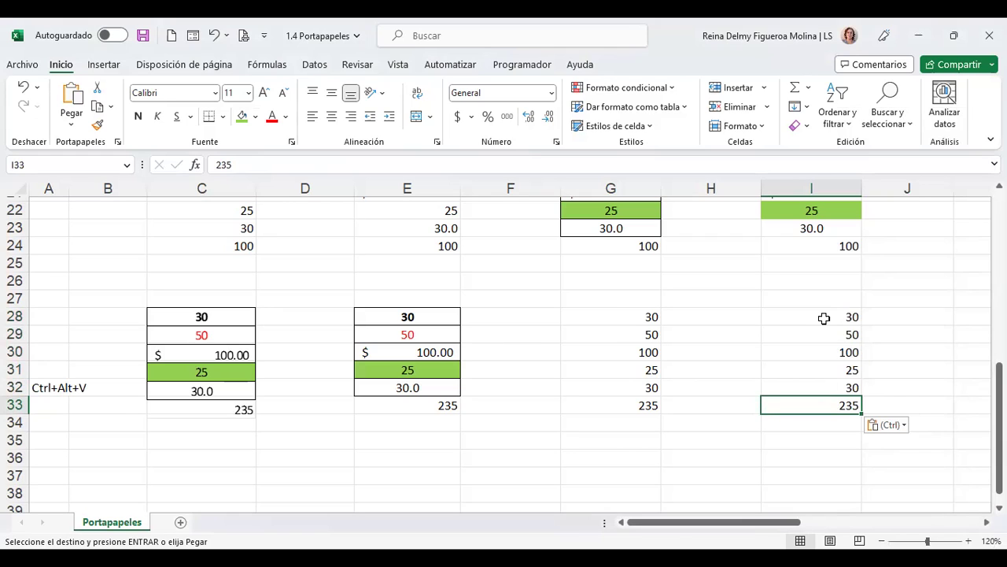
pyautogui.click(824, 318)
pyautogui.hotkey('ctrl', 'shift', 'Down')
pyautogui.press('Delete')
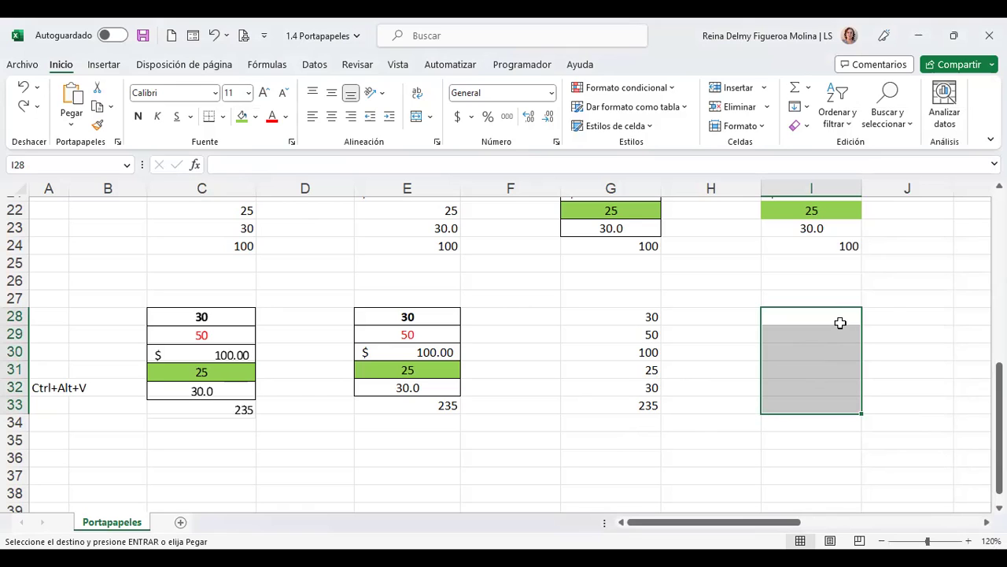
# Paste the block into I28:I33 as Valores only and confirm I33 shows 235
pyautogui.rightClick(841, 323)
pyautogui.click(900, 218)
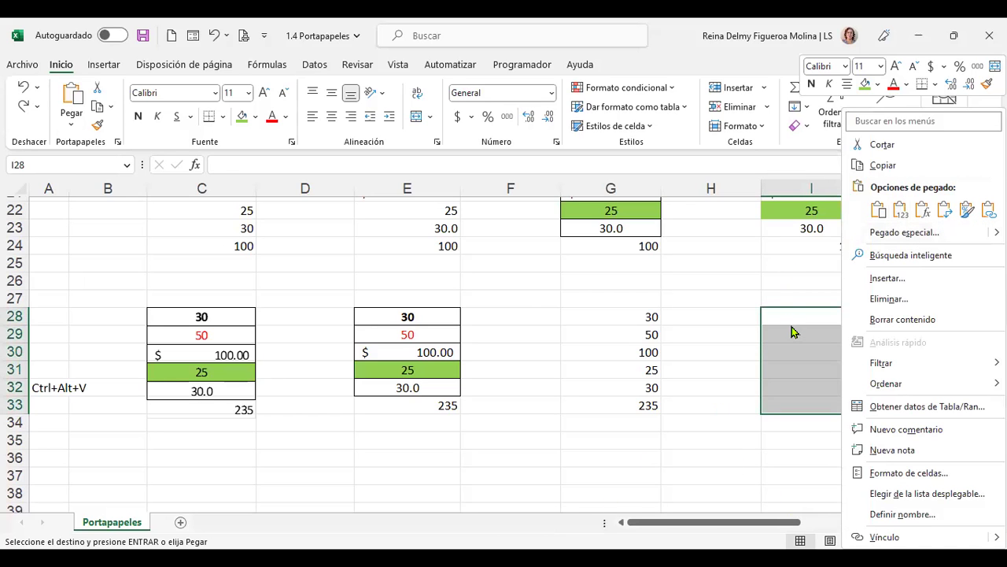
pyautogui.press('Escape')
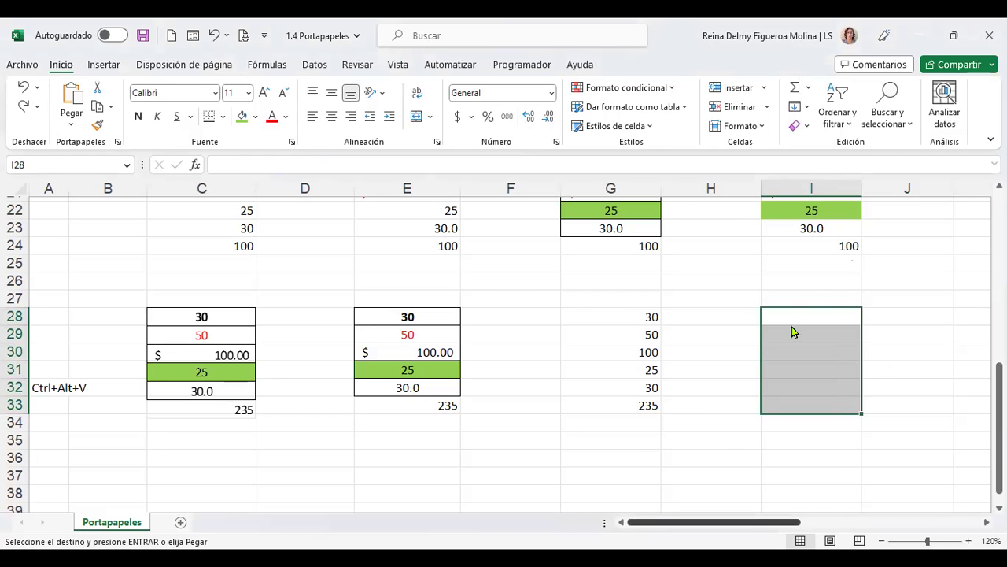
pyautogui.hotkey('ctrl', 'alt', 'v')
pyautogui.click(481, 279)
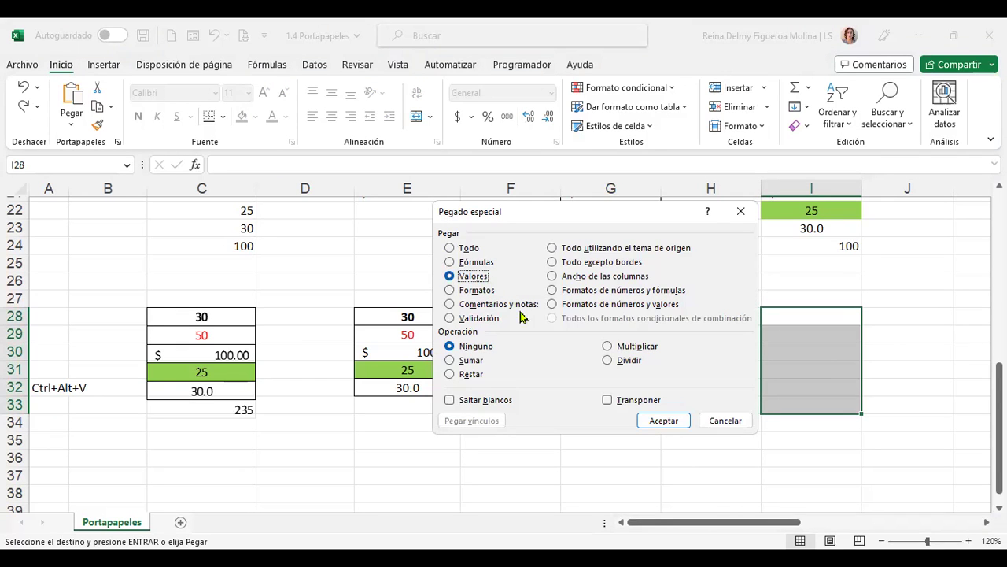
pyautogui.click(663, 420)
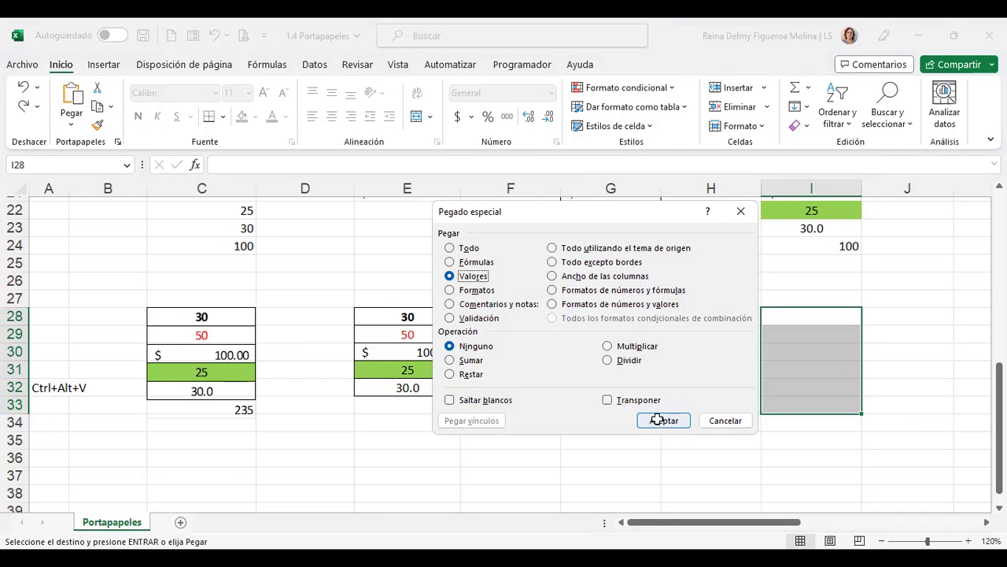
pyautogui.click(842, 319)
pyautogui.click(840, 406)
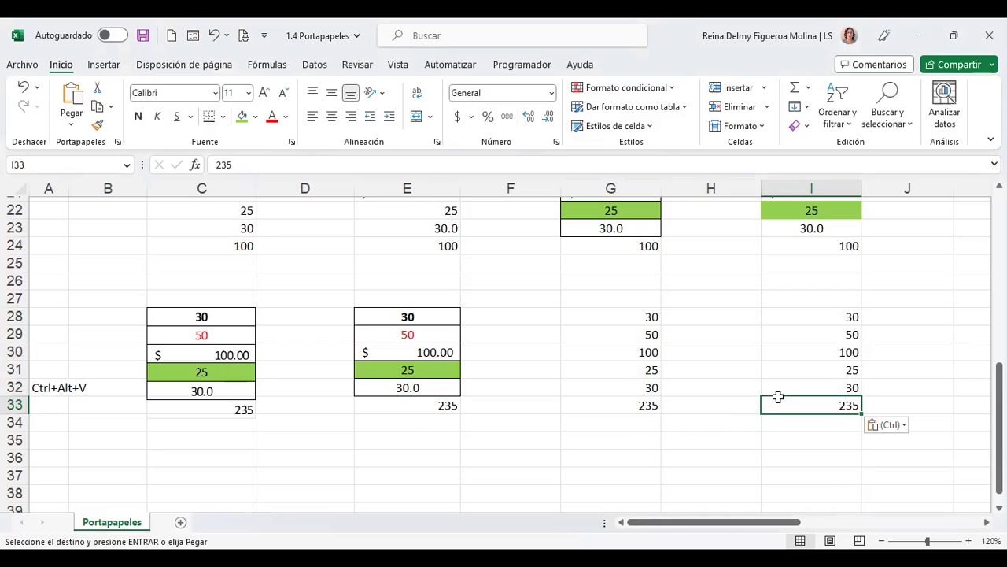
# Select K28, cancel the Pegado especial dialog without pasting, and return to cell A1
pyautogui.hscroll(1, 878, 279)
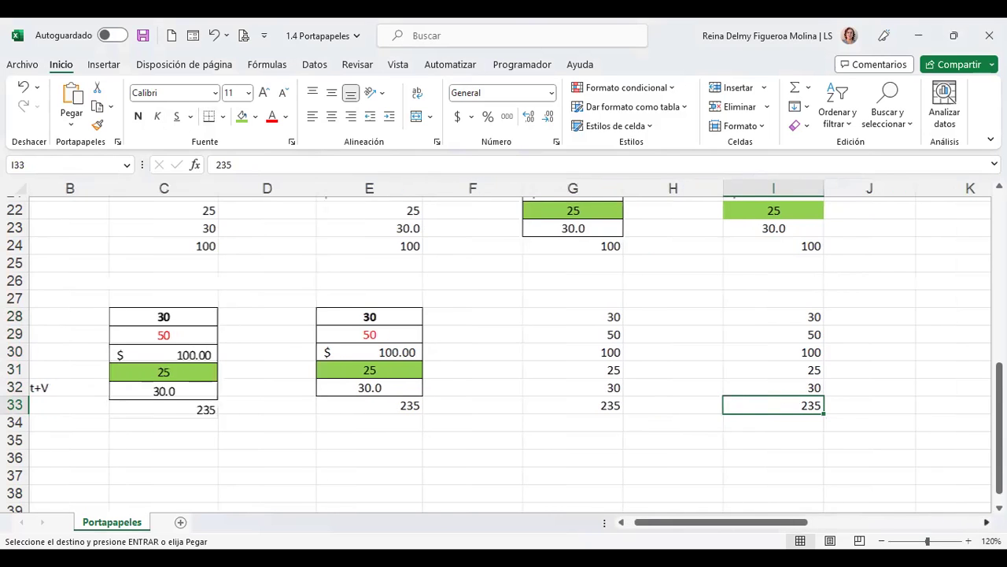
pyautogui.hscroll(2, 878, 279)
pyautogui.click(875, 318)
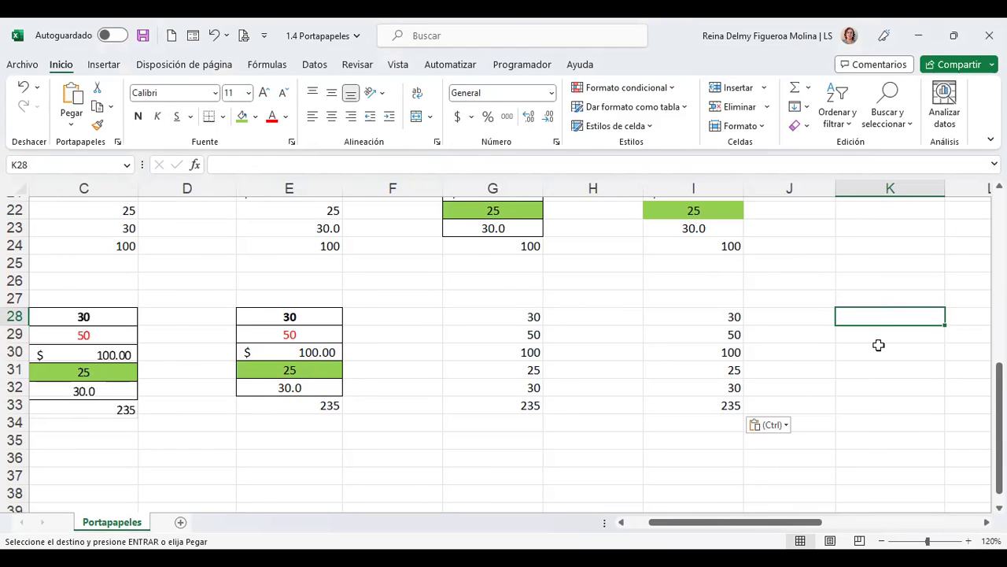
pyautogui.press('Escape')
pyautogui.hotkey('ctrl', 'alt', 'v')
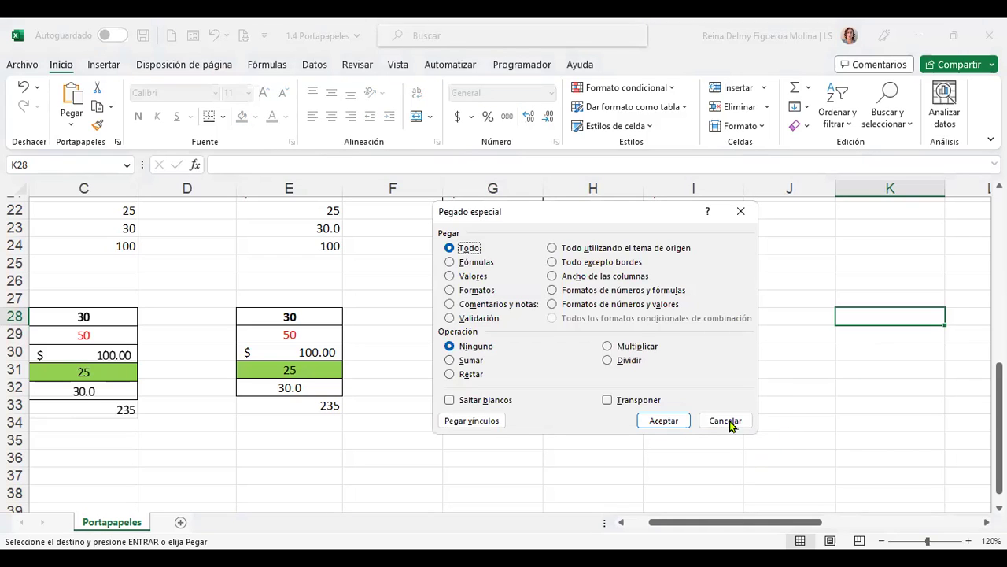
pyautogui.click(716, 420)
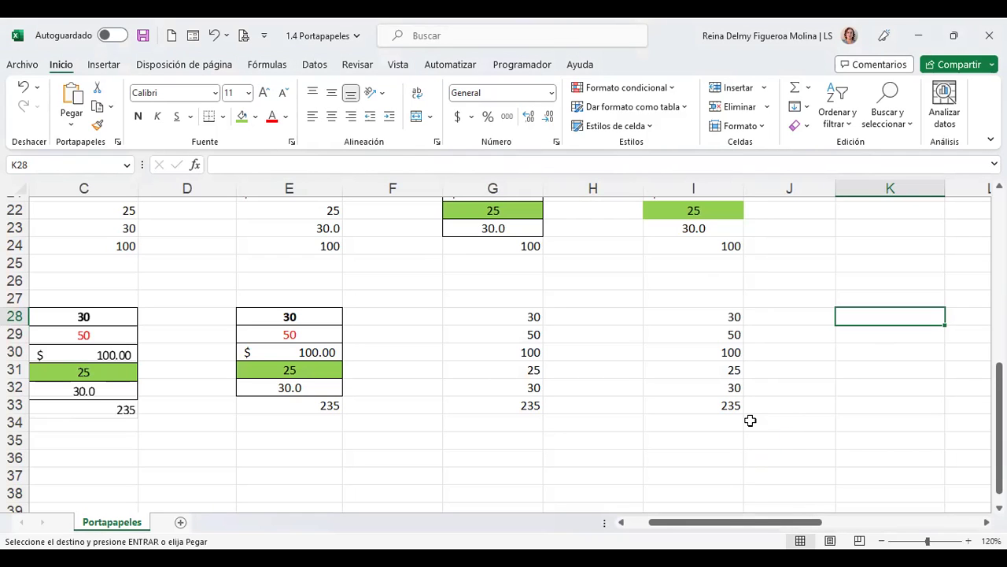
pyautogui.hotkey('ctrl', 'Home')
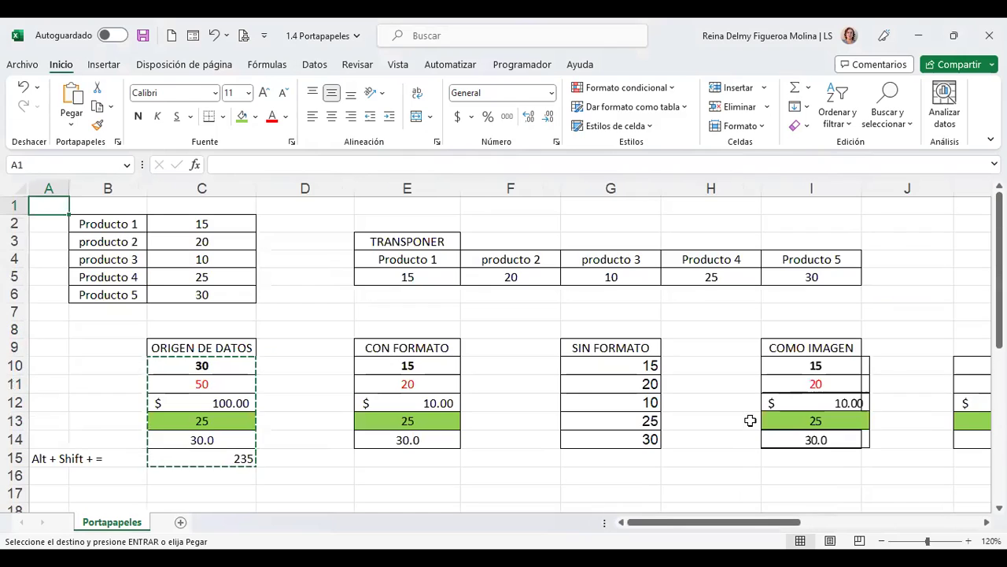
# Post the comment 'Por qué este número está rojo?' on the red 50 in C11
pyautogui.click(203, 384)
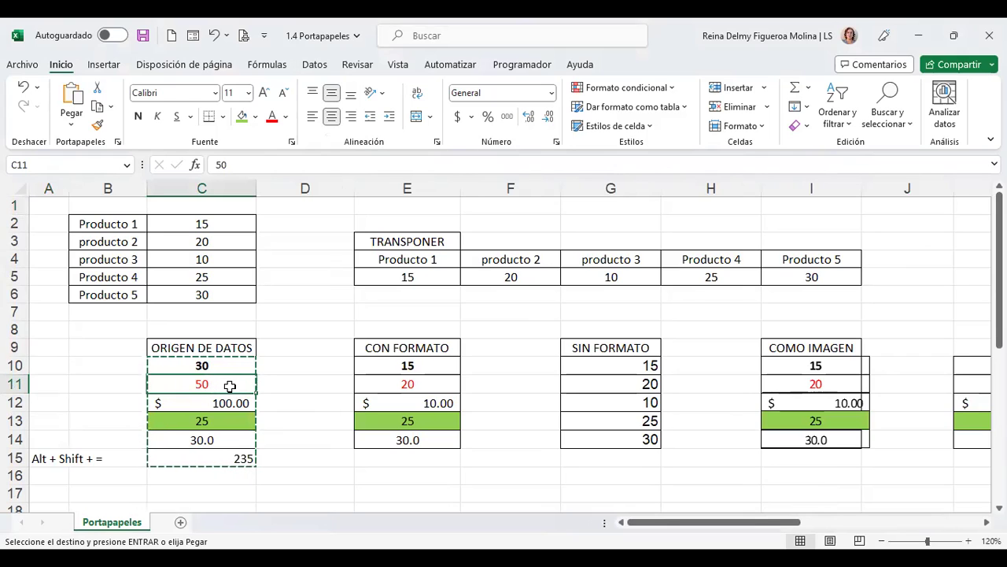
pyautogui.rightClick(299, 423)
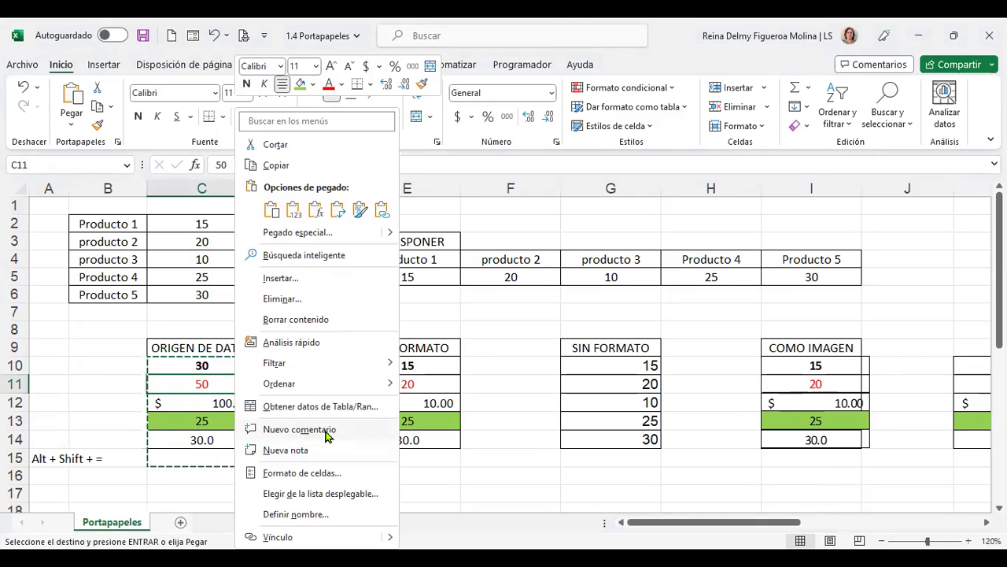
pyautogui.press('Escape')
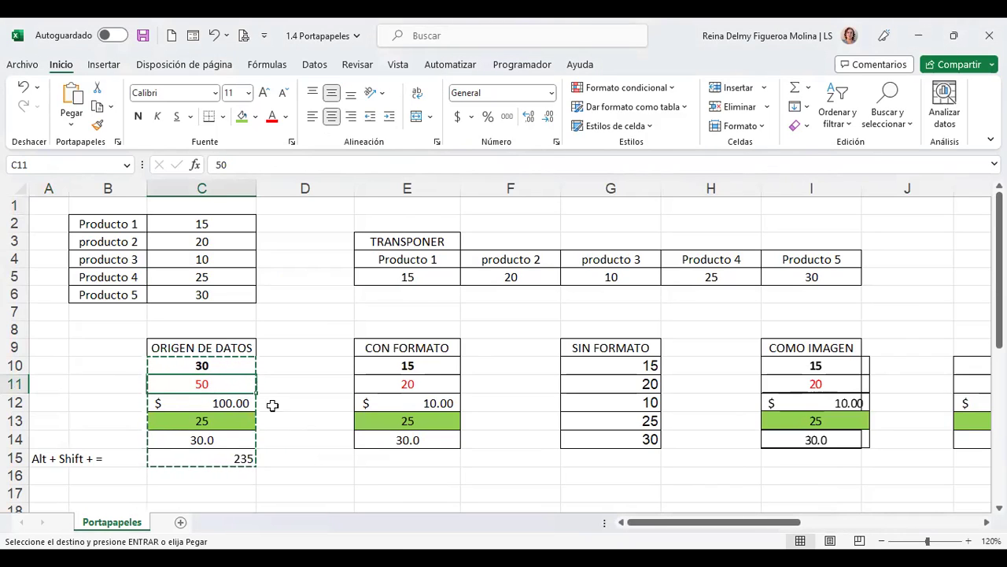
pyautogui.moveTo(245, 382)
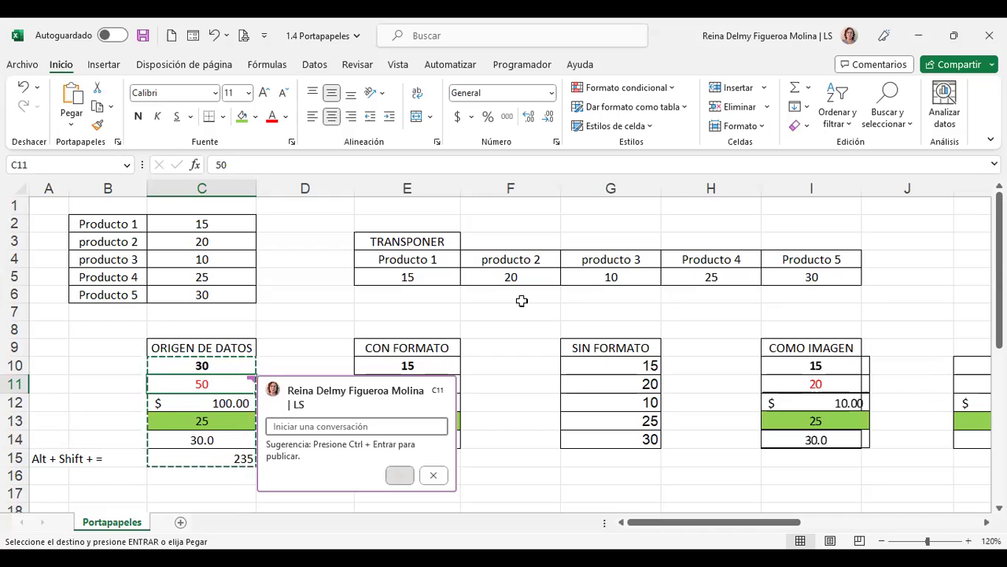
pyautogui.write('¿N´+u')
pyautogui.press('BackSpace')
pyautogui.press('BackSpace')
pyautogui.press('BackSpace')
pyautogui.press('BackSpace')
pyautogui.press('BackSpace')
pyautogui.write('Por qué este número está rojo?')
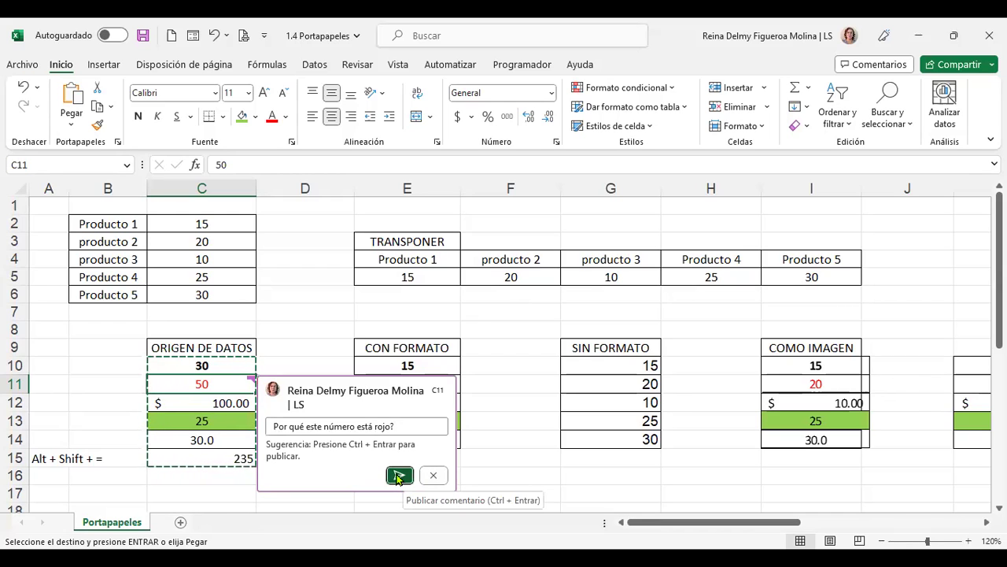
pyautogui.click(398, 477)
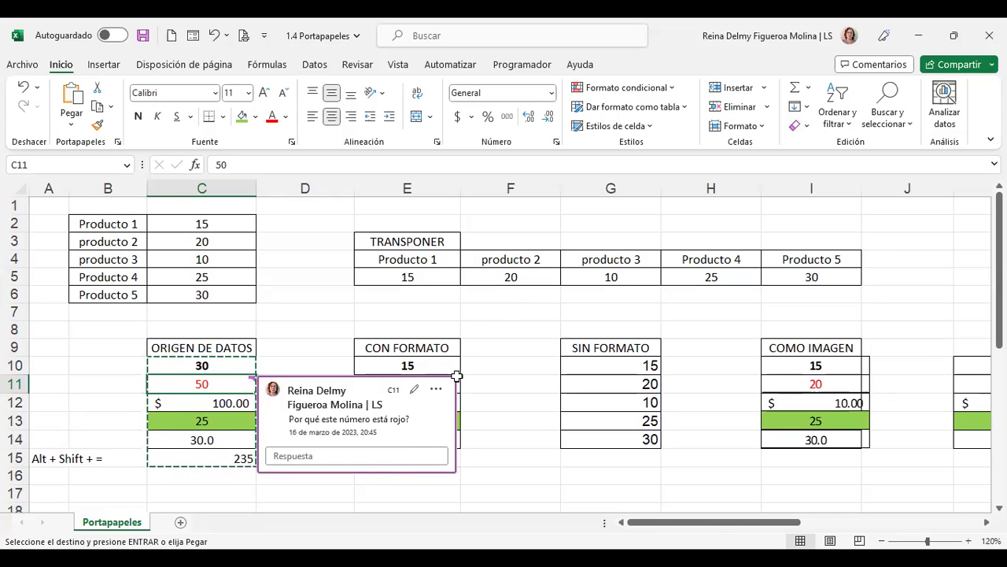
pyautogui.click(526, 382)
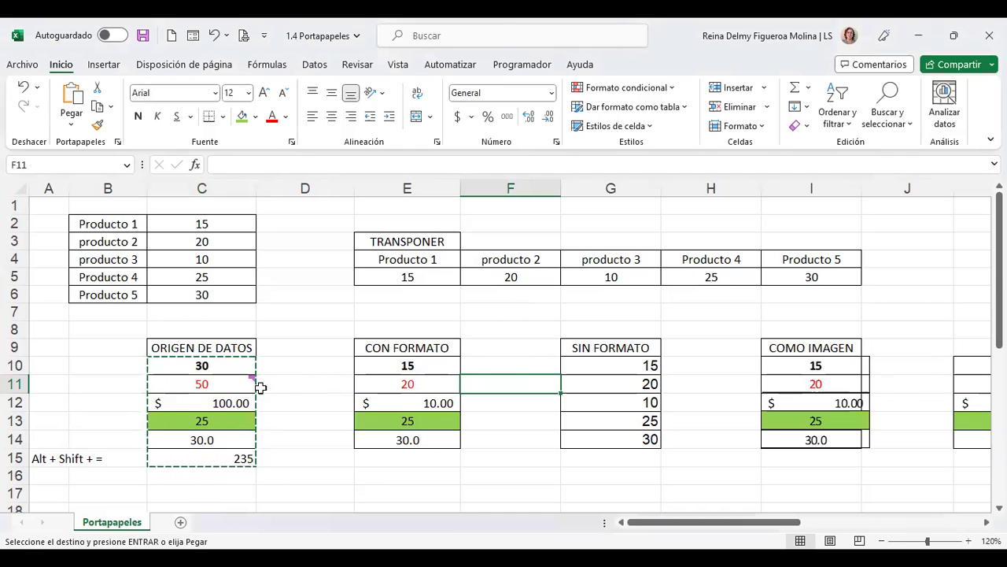
# Add the note 'Revisar este número.' to the green 25 in C13, correcting the typo
pyautogui.click(202, 421)
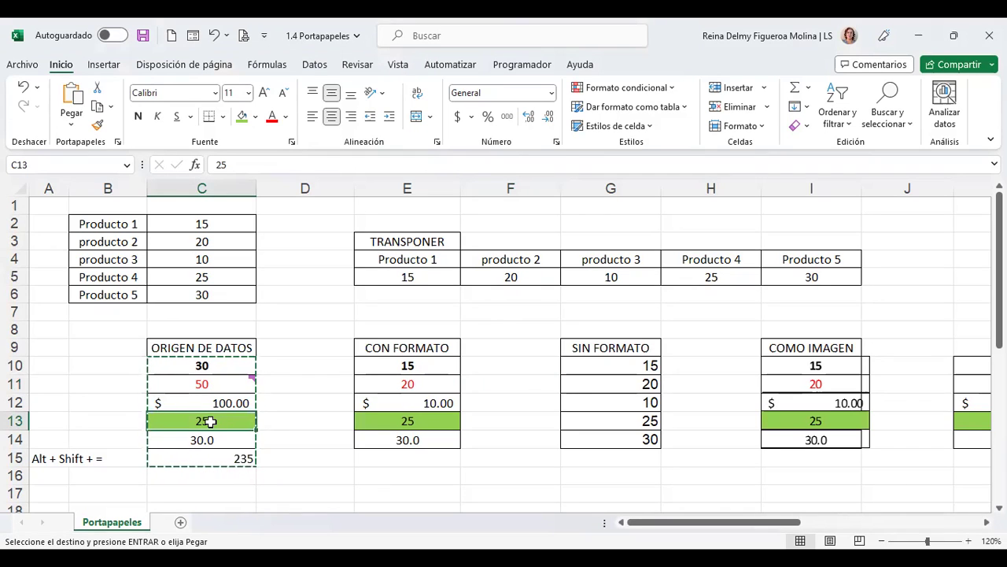
pyautogui.rightClick(211, 421)
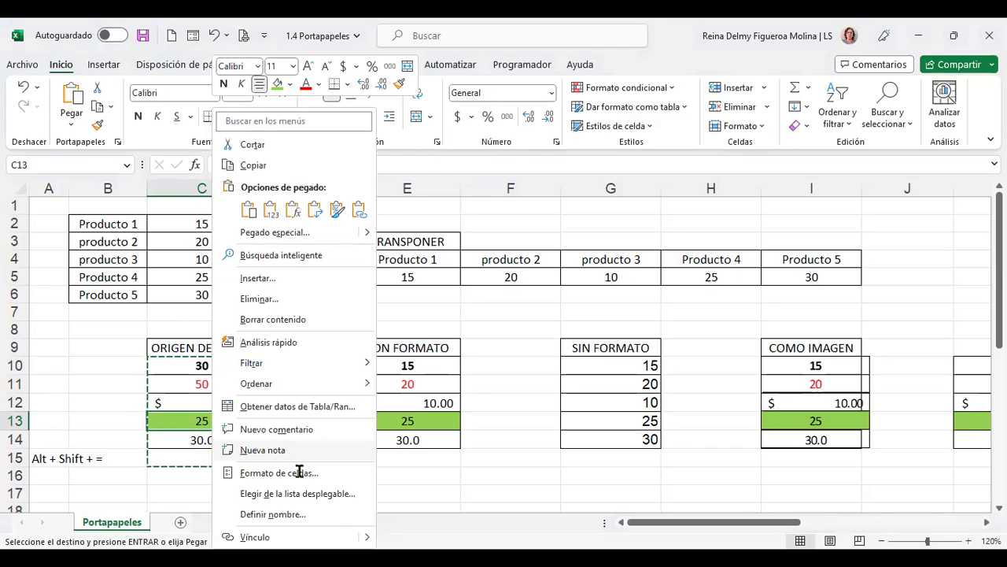
pyautogui.press('Return')
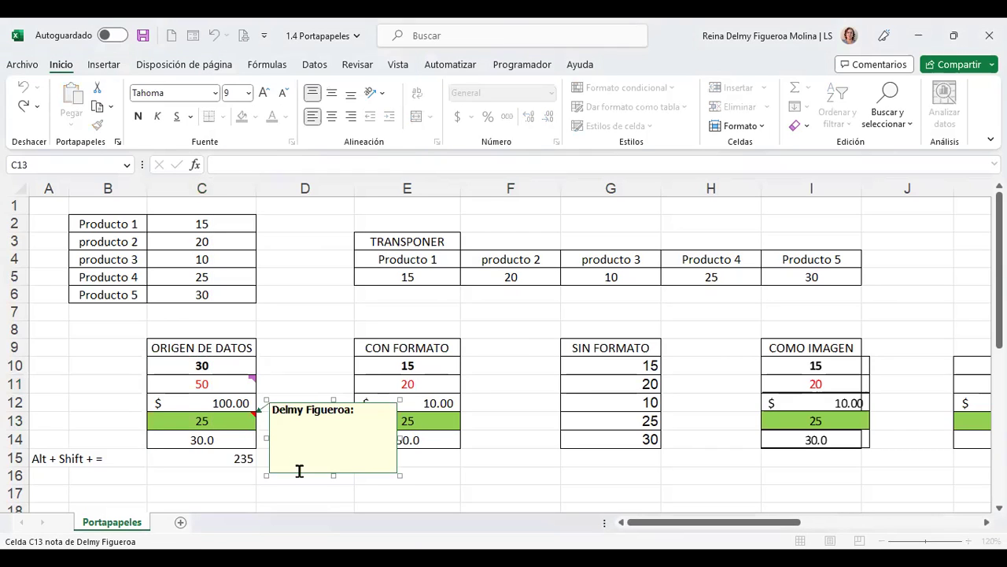
pyautogui.write('Revisar este ')
pyautogui.write('númreo')
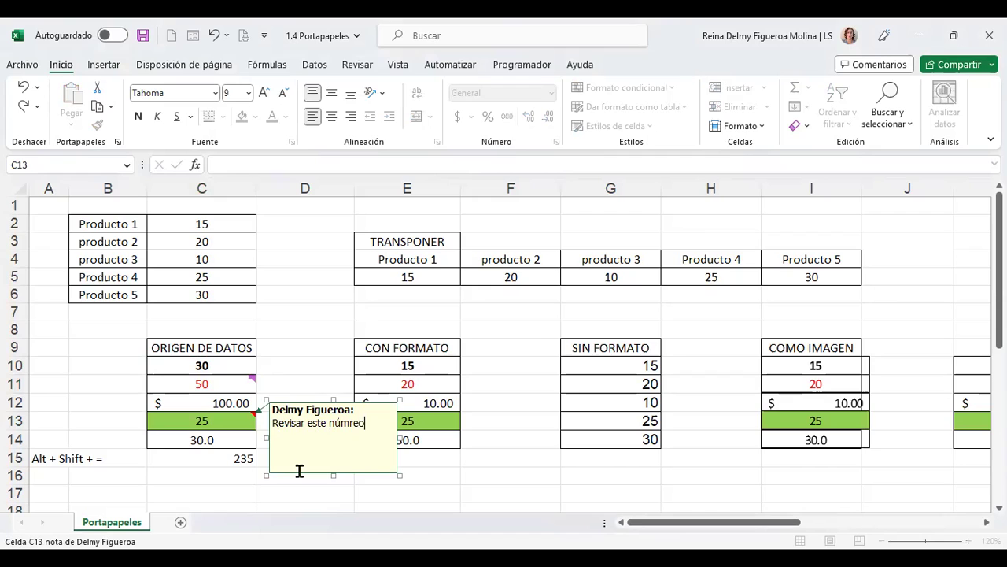
pyautogui.press('BackSpace')
pyautogui.press('BackSpace')
pyautogui.press('BackSpace')
pyautogui.write('ero.')
pyautogui.click(512, 461)
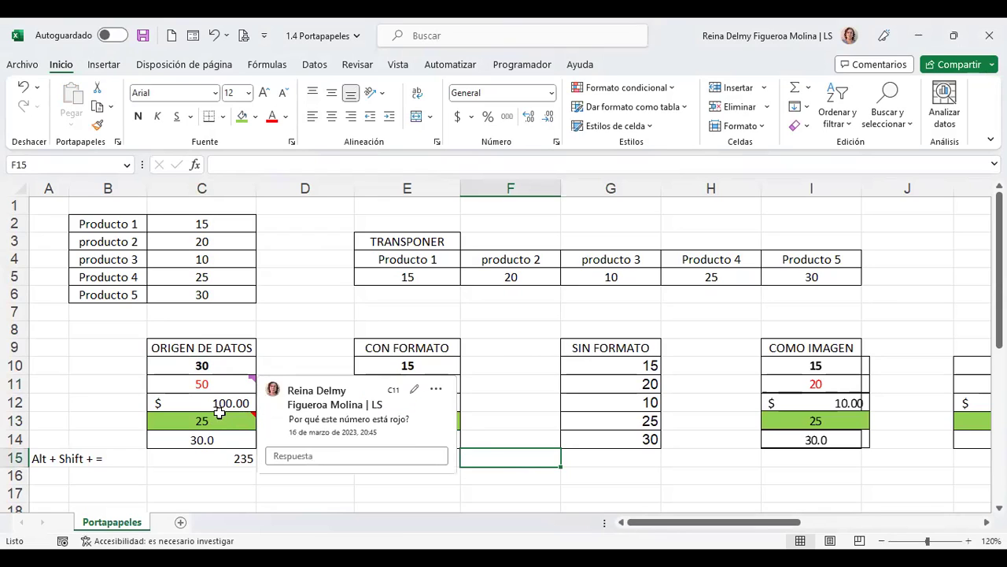
pyautogui.moveTo(211, 365); pyautogui.dragTo(206, 457)
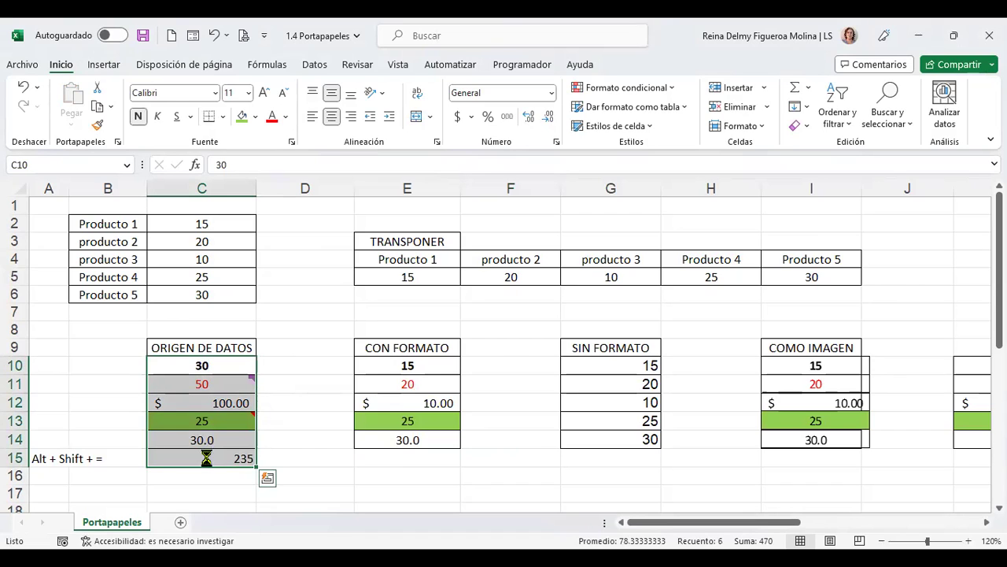
# Copy C10:C15 and paste only Comentarios y notas starting at C37
pyautogui.hotkey('ctrl', 'c')
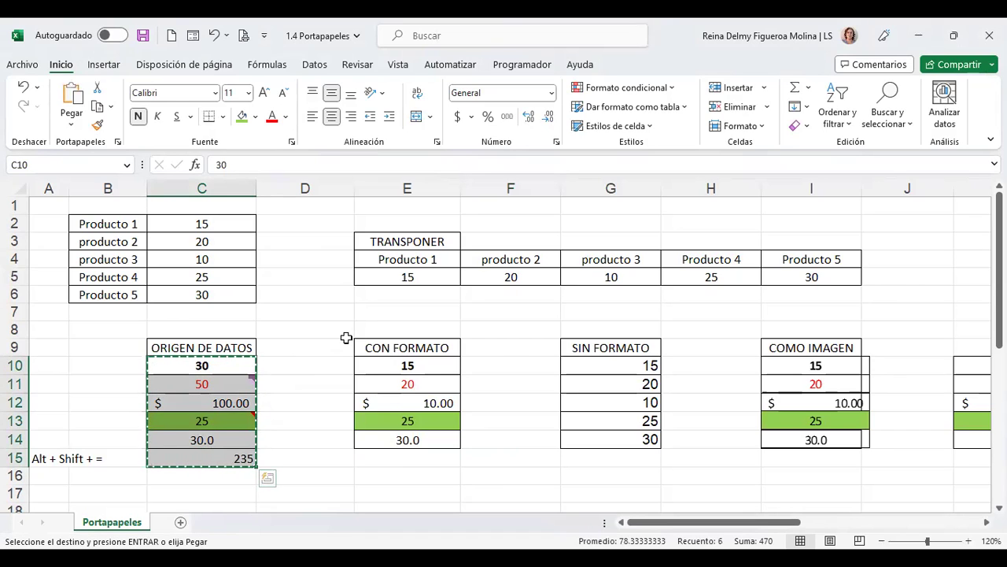
pyautogui.scroll(-8, 347, 338)
pyautogui.scroll(-2, 346, 337)
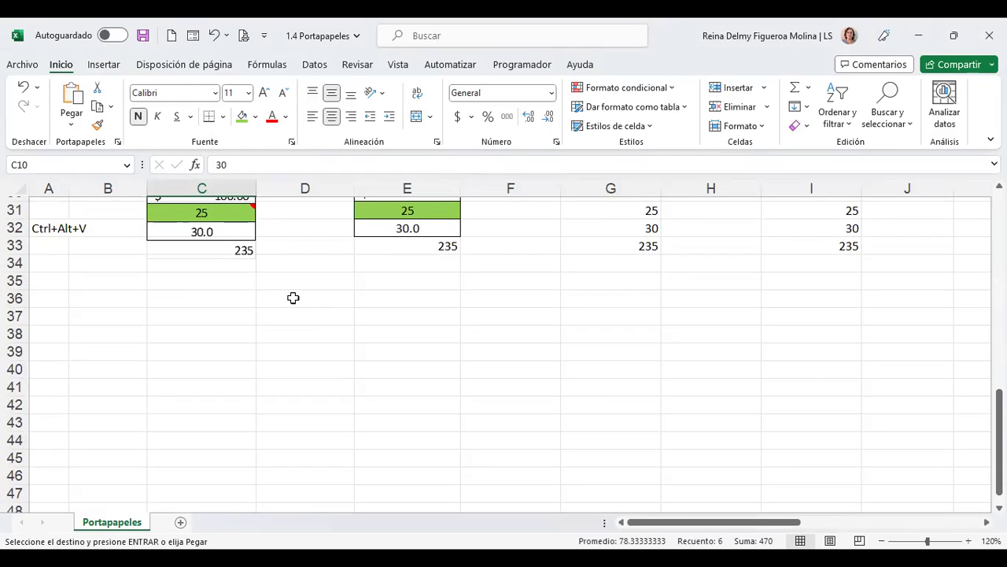
pyautogui.click(232, 315)
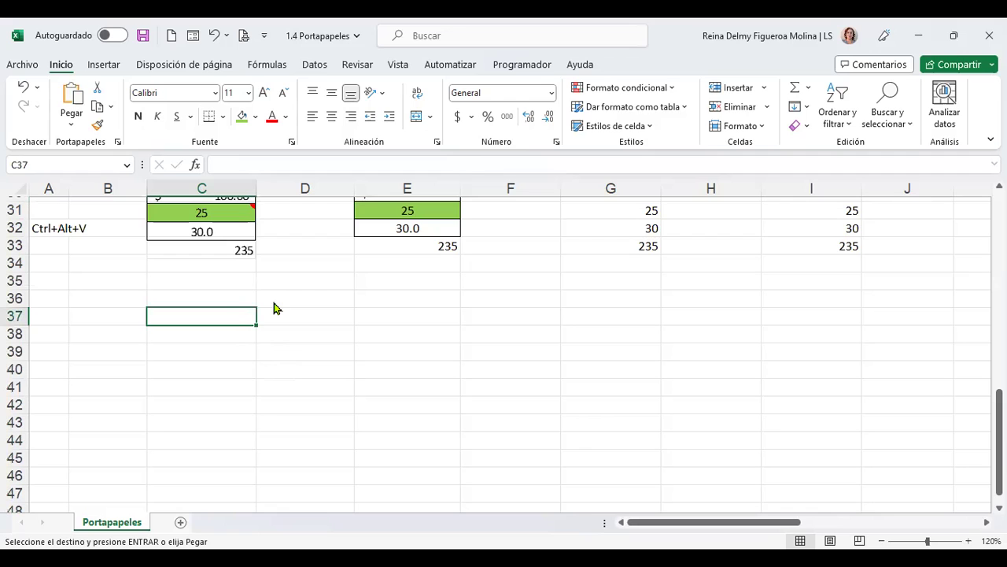
pyautogui.hotkey('ctrl', 'alt', 'v')
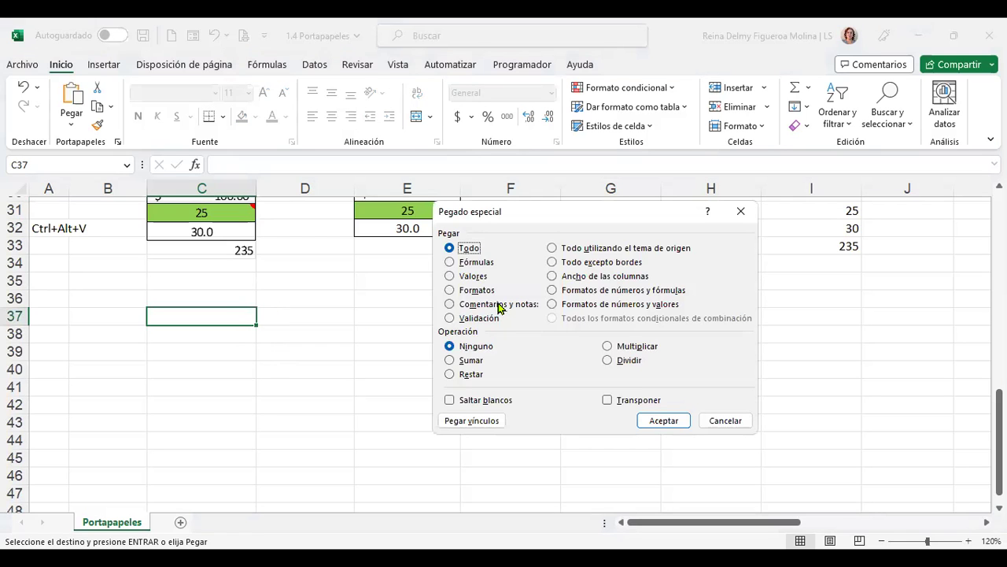
pyautogui.click(497, 307)
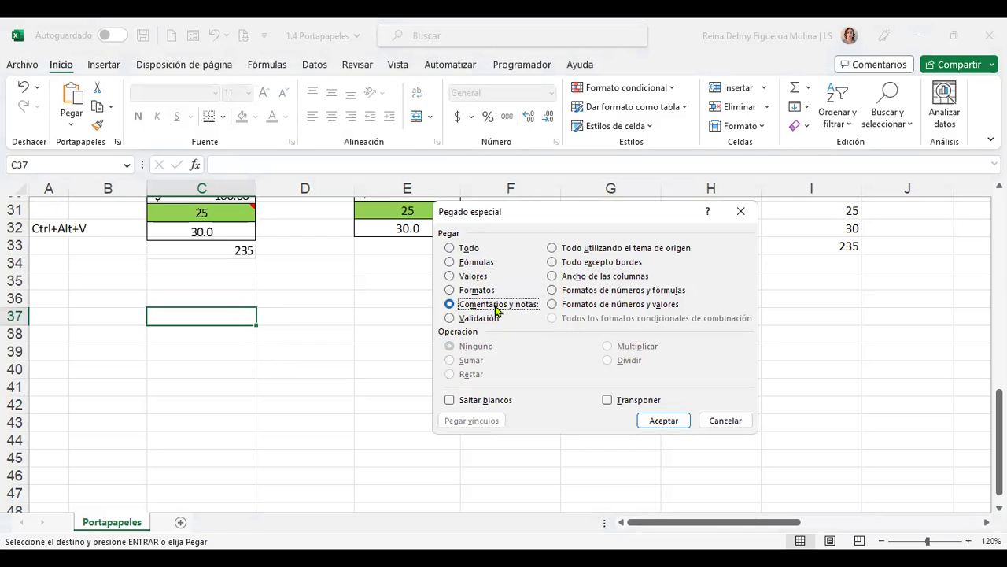
pyautogui.click(669, 421)
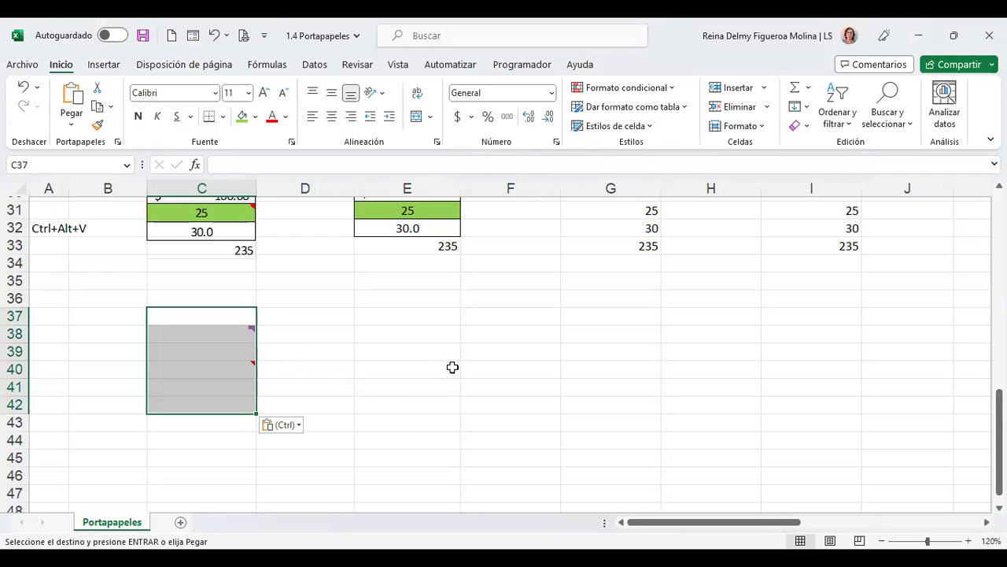
# Check the copied comment in C38 and the note in C40
pyautogui.click(211, 332)
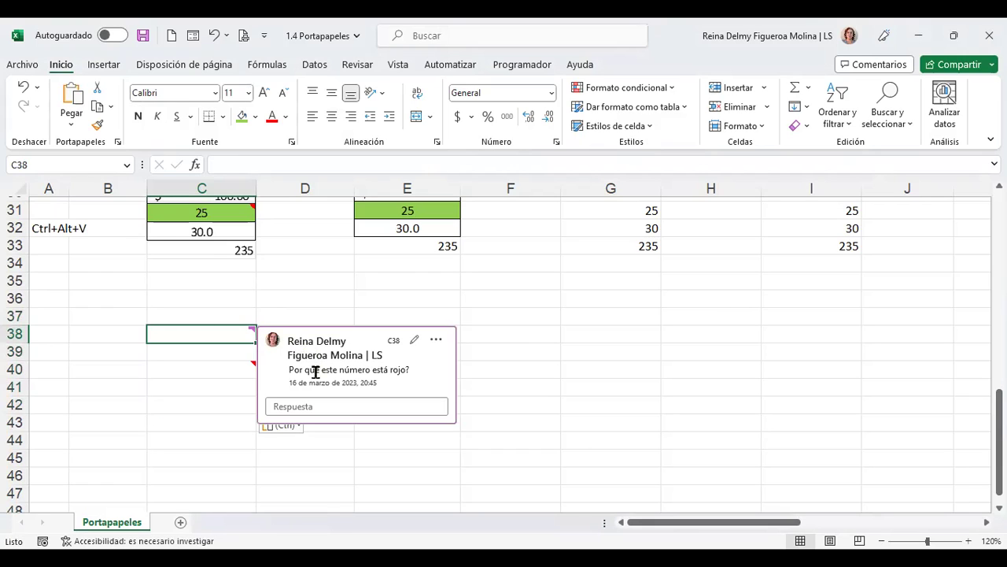
pyautogui.click(212, 366)
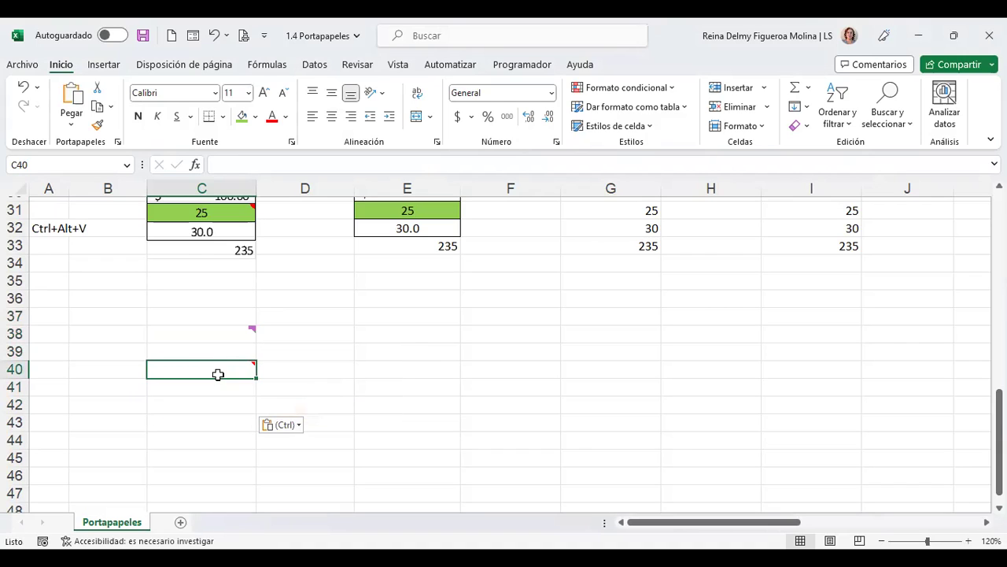
pyautogui.press('Up')
pyautogui.press('Up')
pyautogui.click(567, 333)
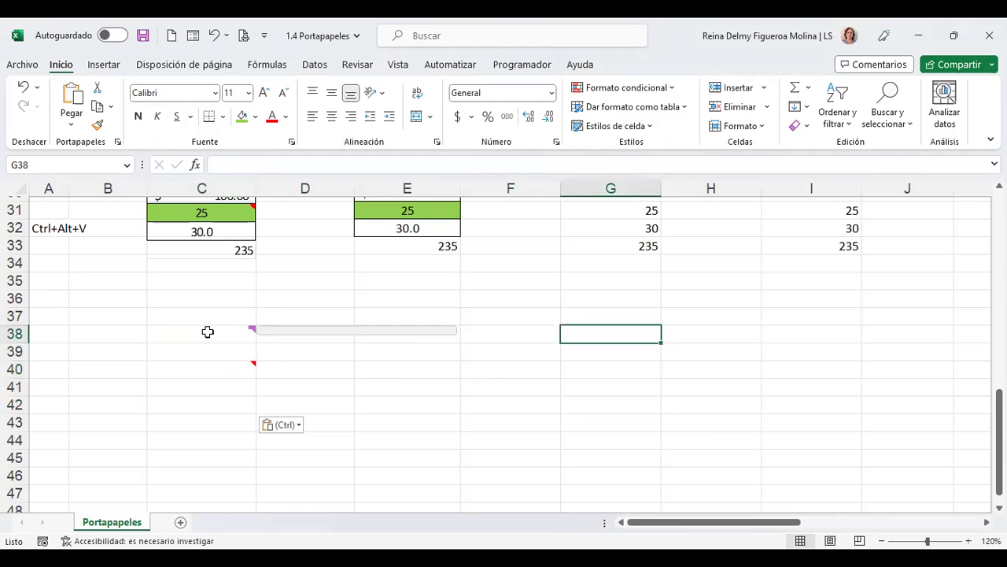
pyautogui.click(547, 360)
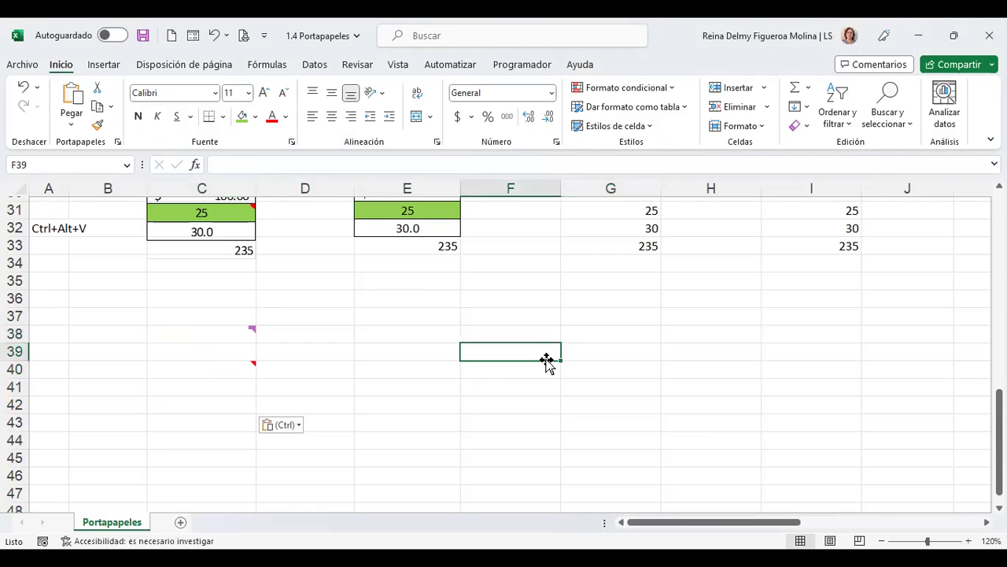
pyautogui.press('Escape')
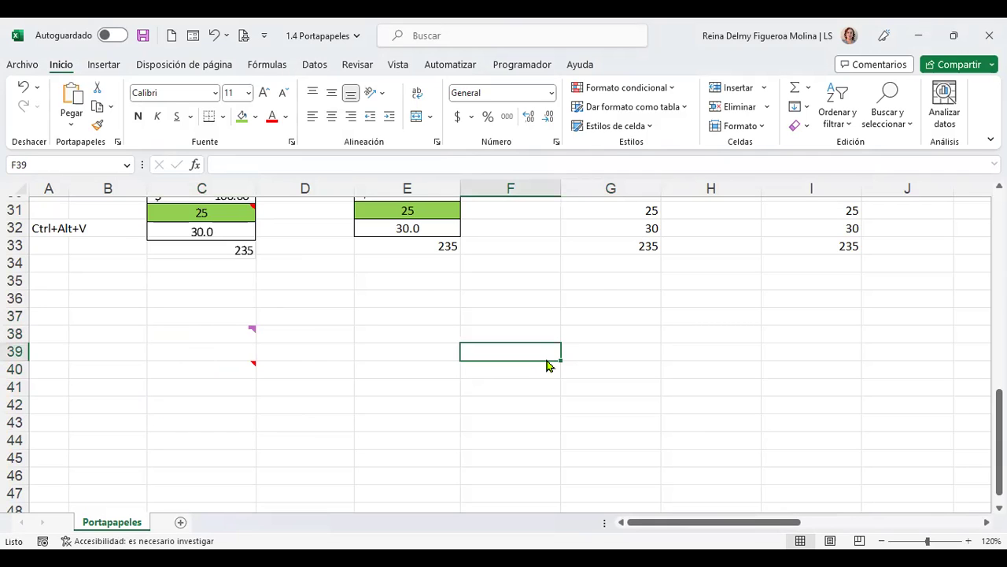
pyautogui.hotkey('ctrl', 'alt', 'v')
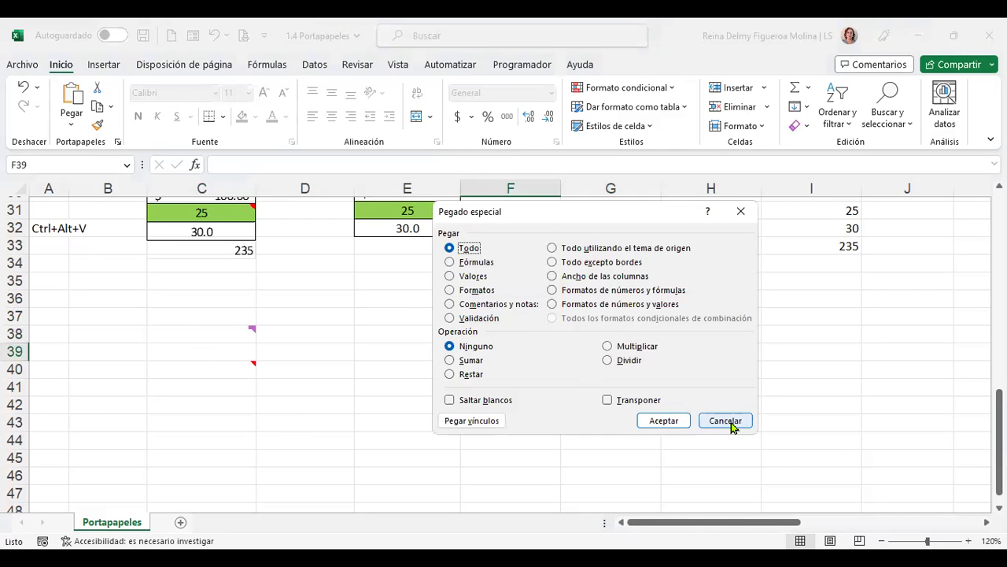
# Cancel Pegado especial, scroll to the top, and select the product names in B2:B6
pyautogui.click(726, 421)
pyautogui.click(384, 334)
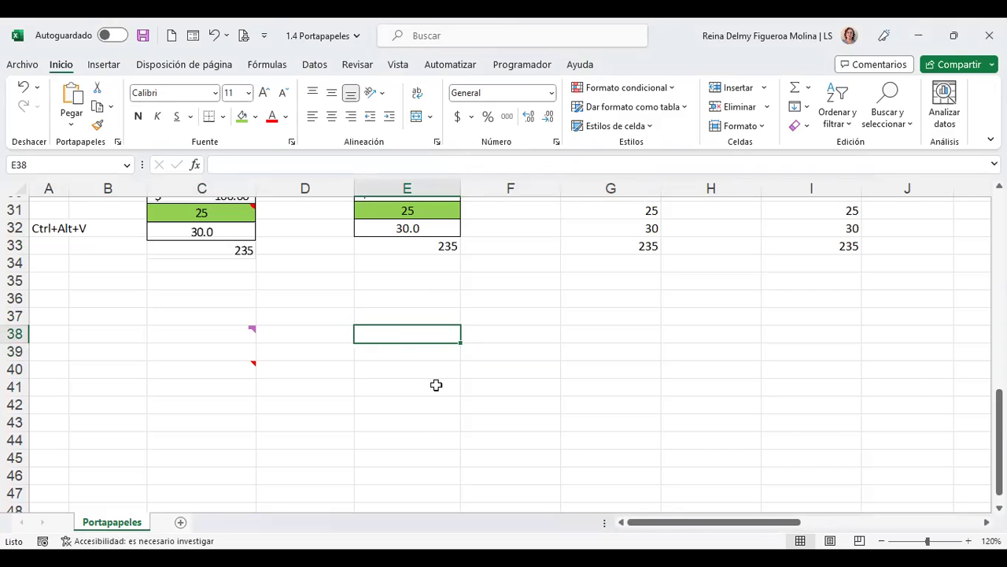
pyautogui.scroll(1, 436, 385)
pyautogui.scroll(6, 436, 385)
pyautogui.scroll(3, 436, 385)
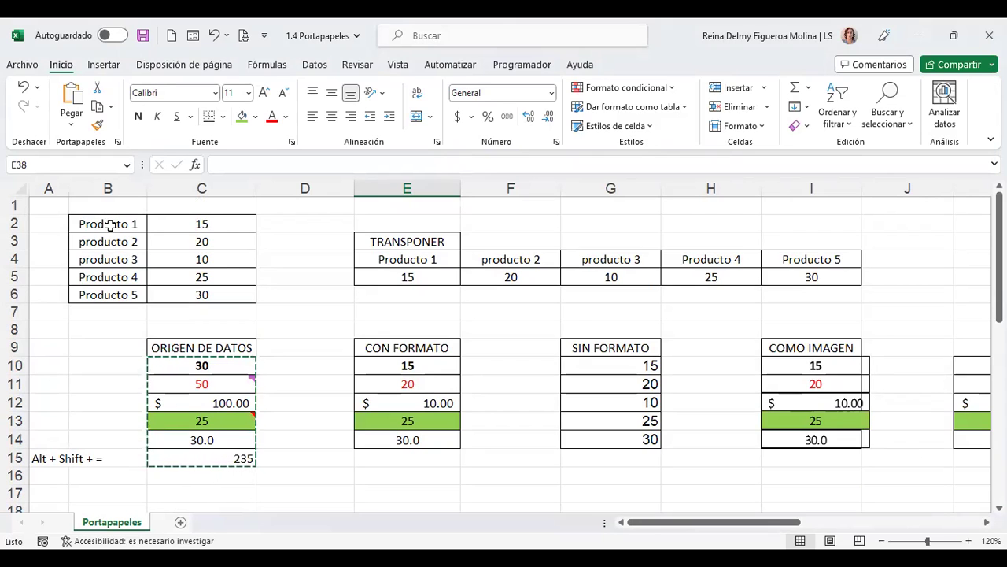
pyautogui.moveTo(110, 224); pyautogui.dragTo(107, 293)
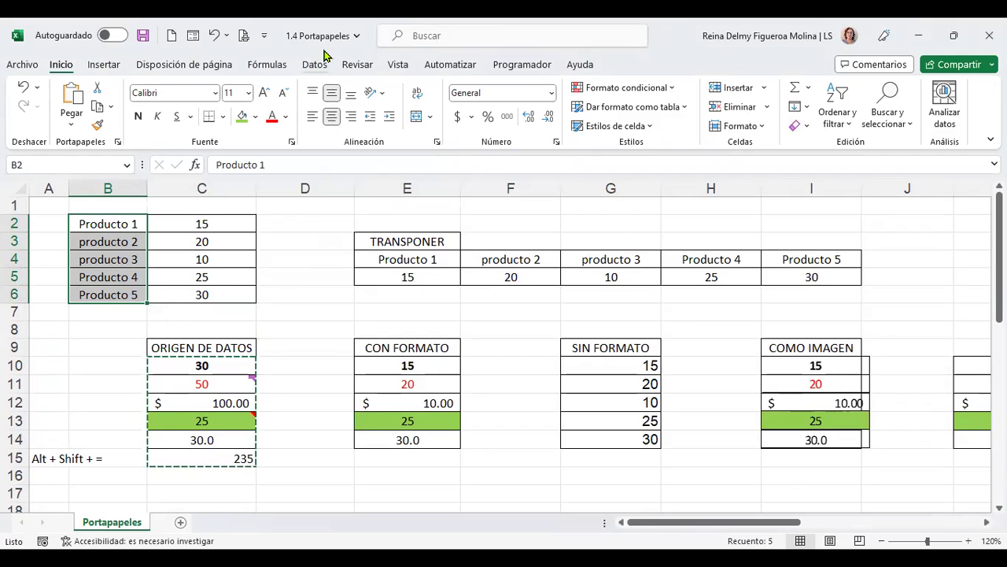
# Add a Lista data validation to B2:B6 with source =$B$2:$B$6
pyautogui.click(315, 67)
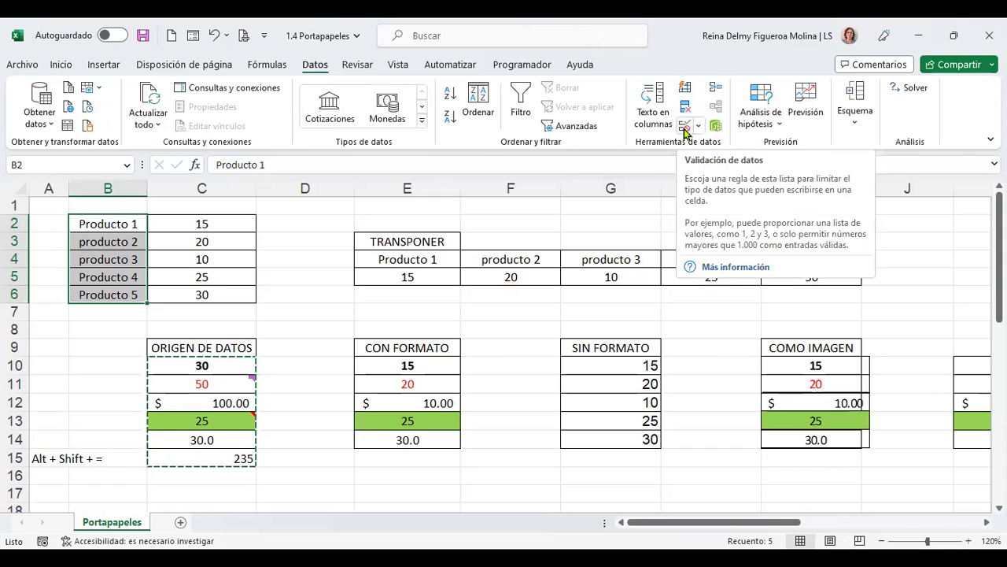
pyautogui.click(682, 128)
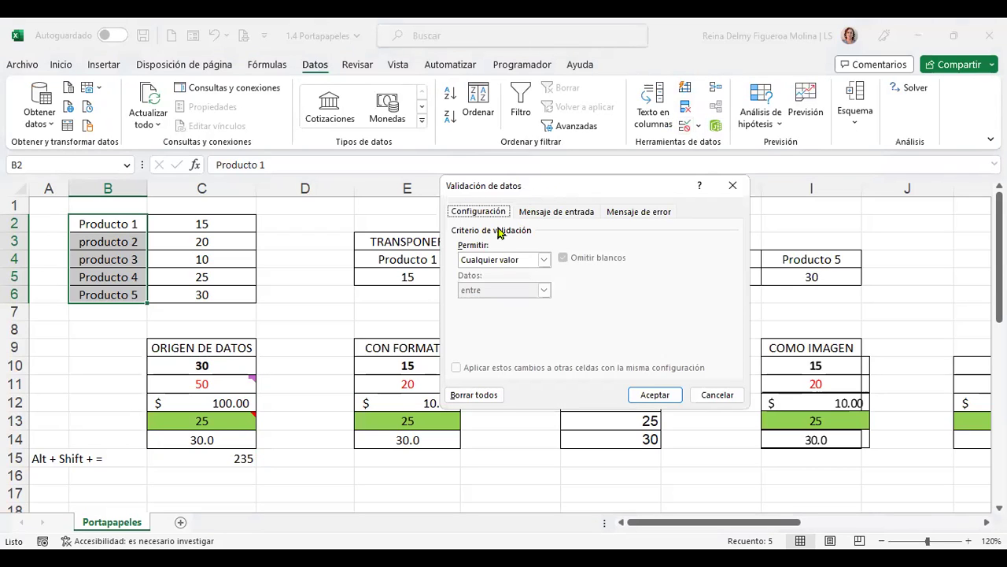
pyautogui.click(544, 261)
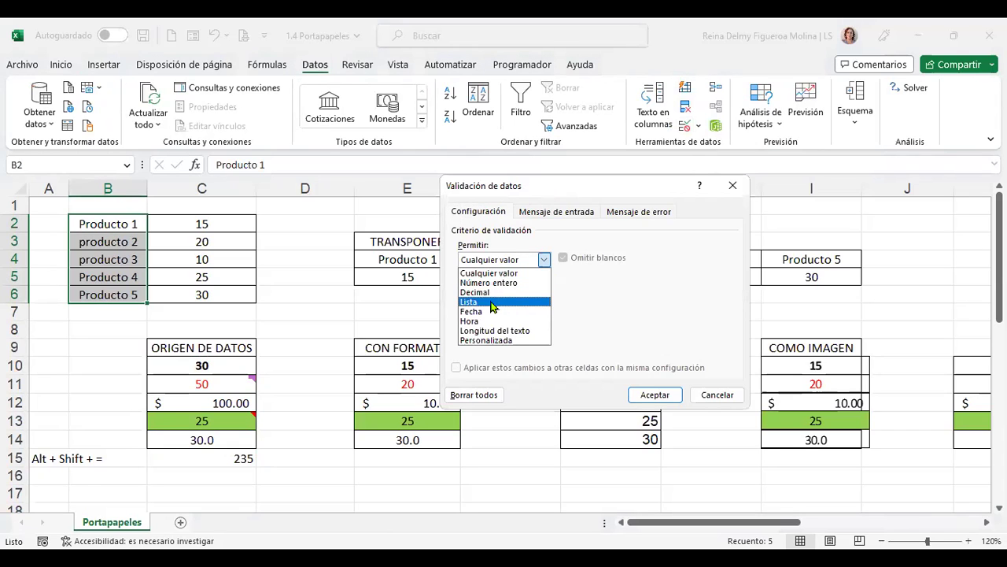
pyautogui.click(492, 302)
pyautogui.click(497, 319)
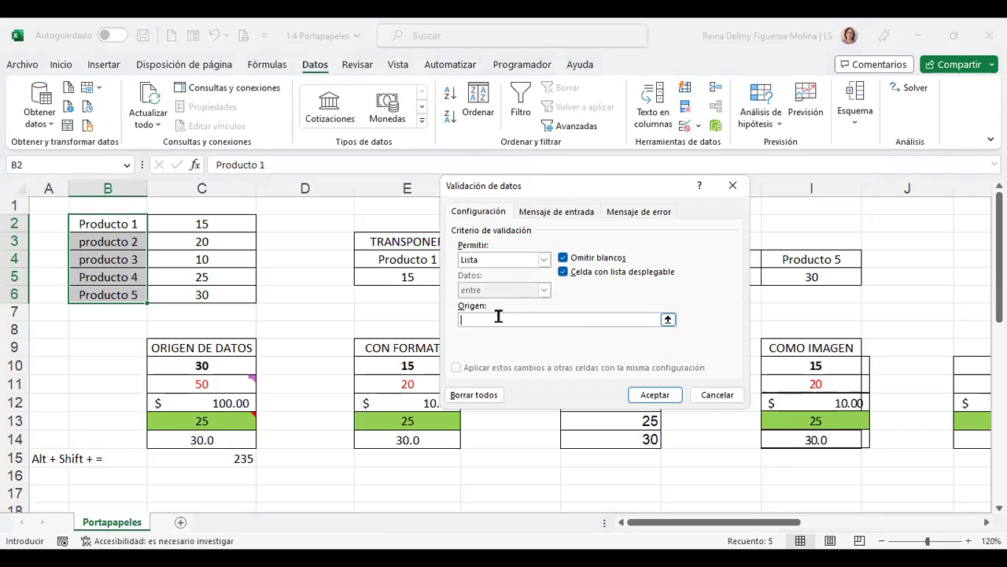
pyautogui.click(111, 224)
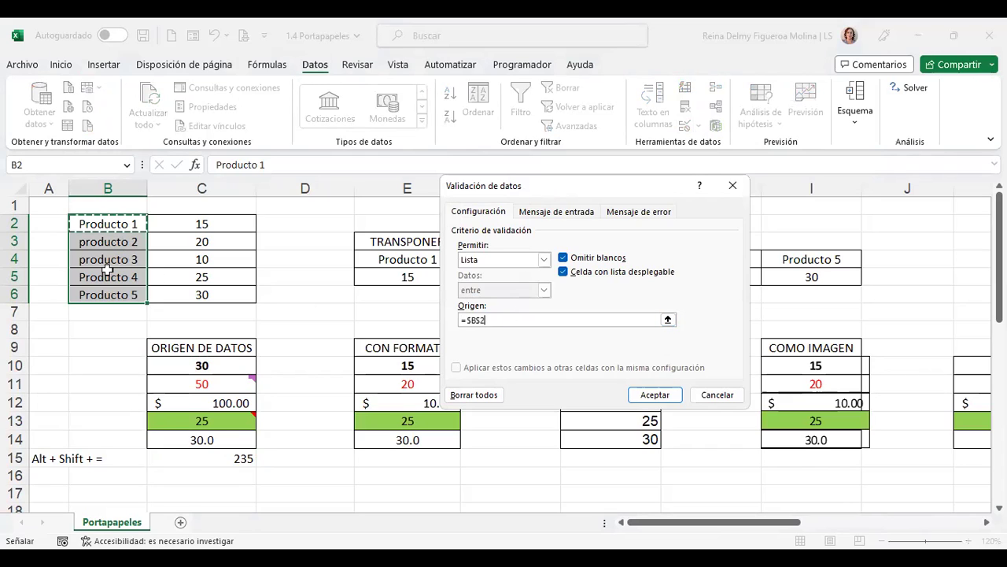
pyautogui.moveTo(108, 293); pyautogui.dragTo(109, 295)
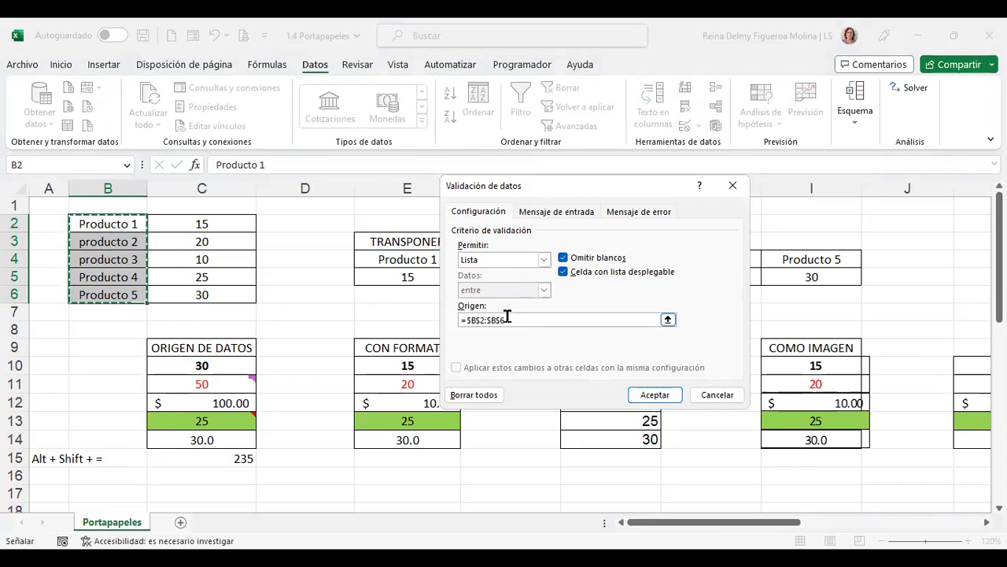
pyautogui.click(666, 396)
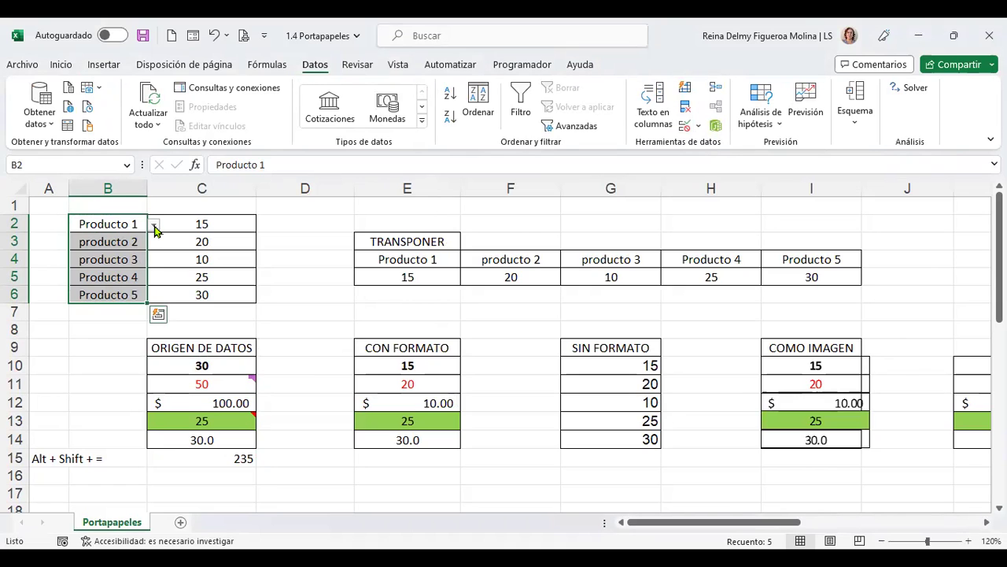
# Pick producto 2, Producto 4, Producto 5, producto 2, producto 2 from the dropdowns in B2:B6
pyautogui.click(155, 226)
pyautogui.click(107, 252)
pyautogui.click(117, 243)
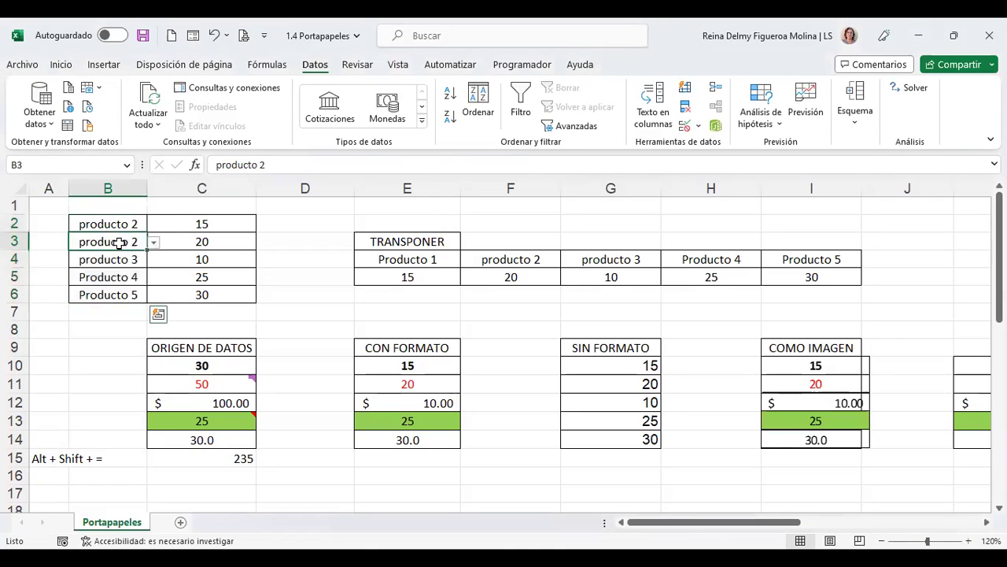
pyautogui.click(155, 244)
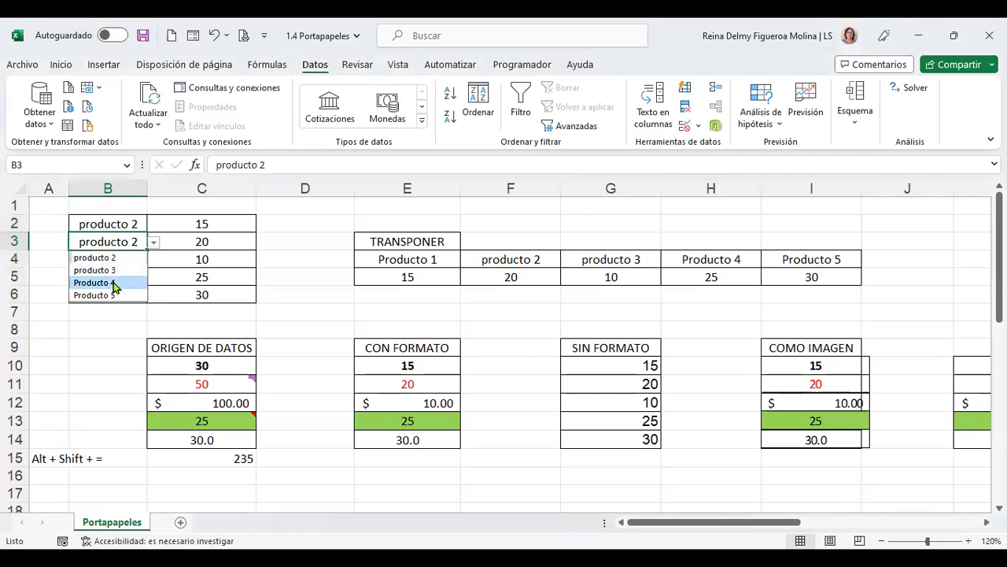
pyautogui.click(117, 283)
pyautogui.click(119, 260)
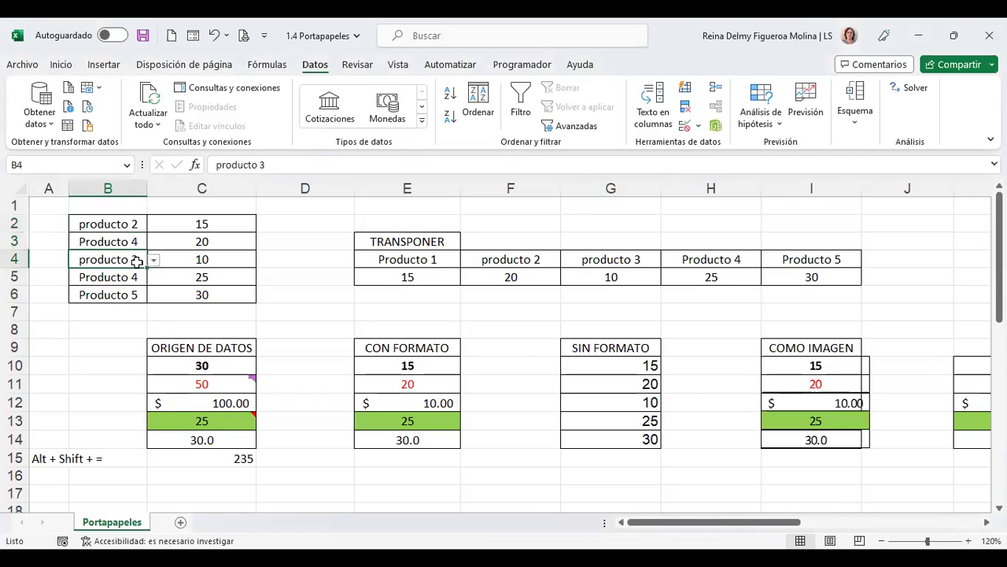
pyautogui.click(155, 266)
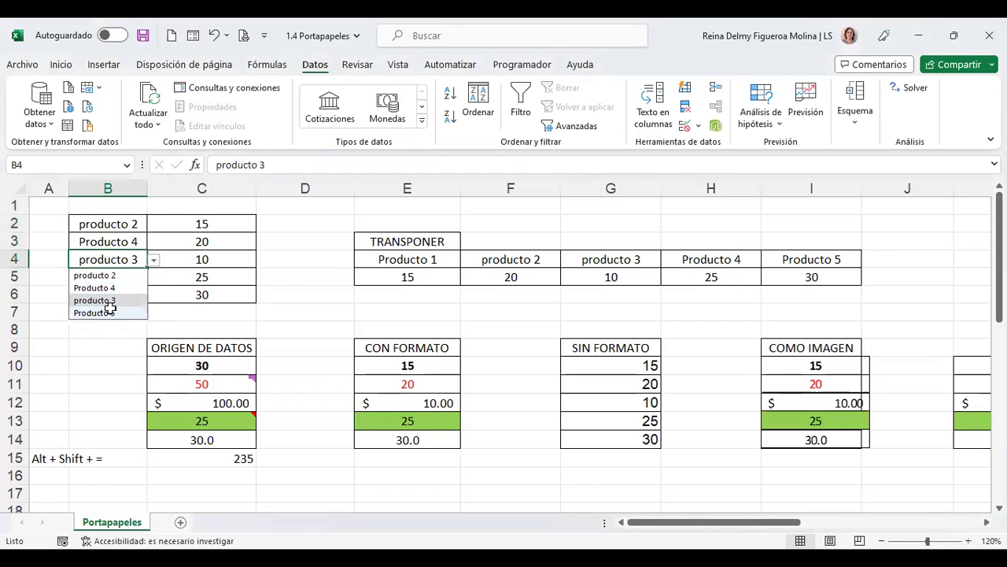
pyautogui.click(114, 312)
pyautogui.click(137, 276)
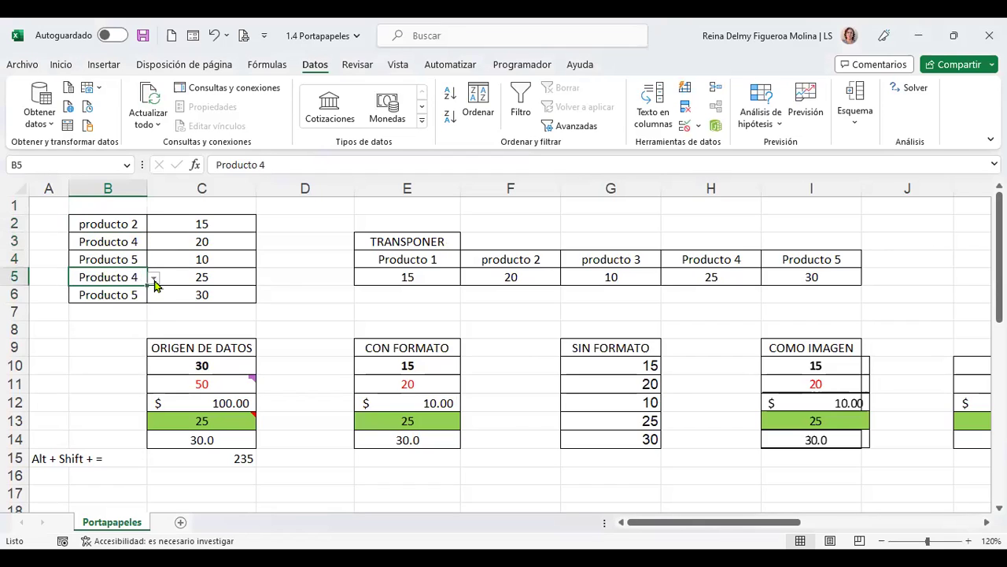
pyautogui.click(155, 277)
pyautogui.click(112, 292)
pyautogui.click(118, 295)
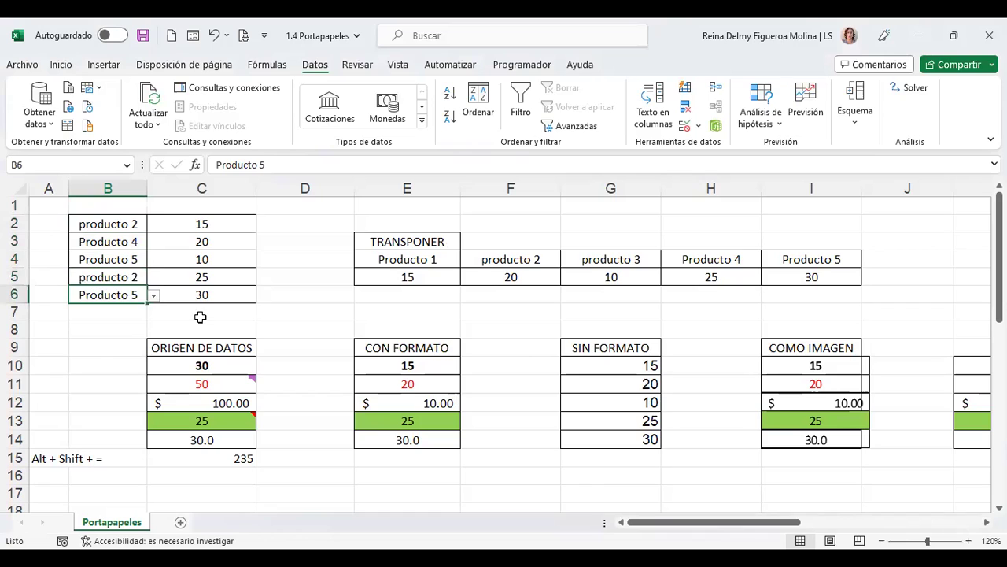
pyautogui.click(154, 296)
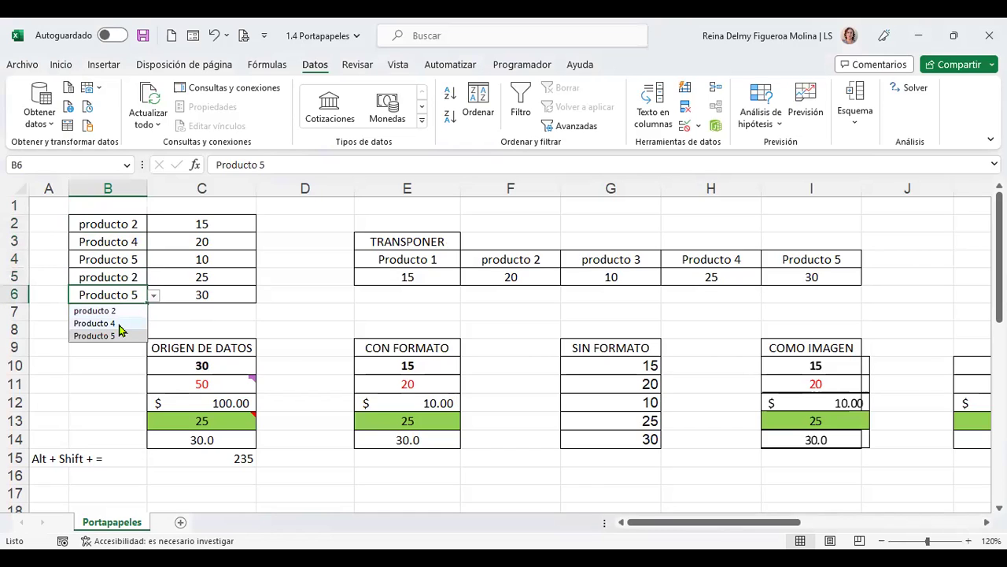
pyautogui.click(110, 311)
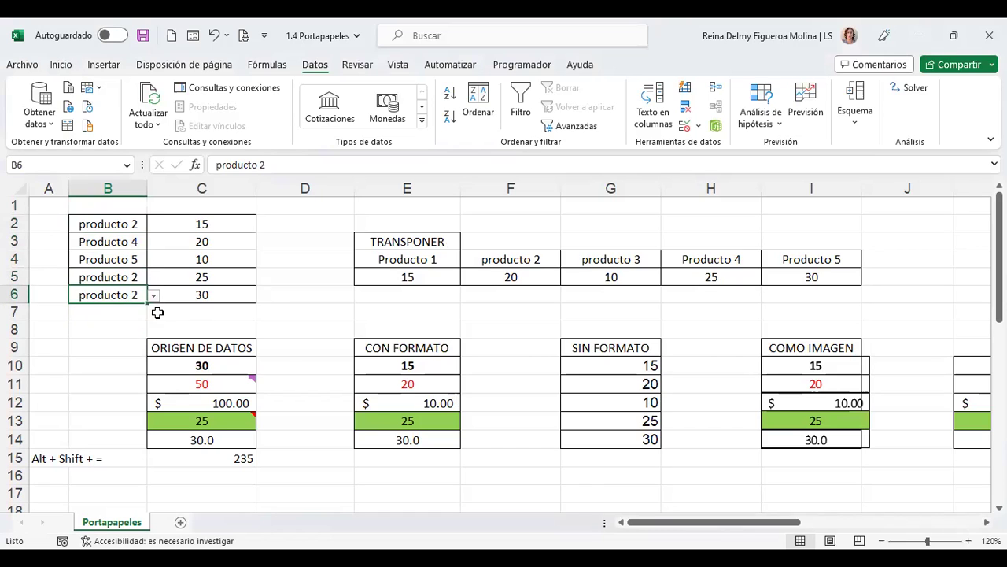
pyautogui.click(162, 311)
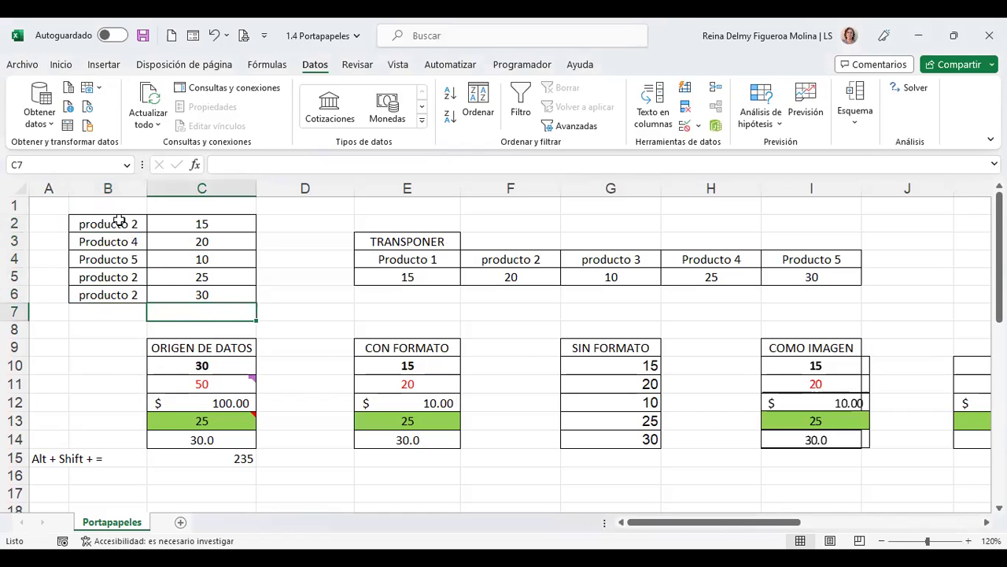
# Copy the product cells B2:B6
pyautogui.moveTo(112, 223); pyautogui.dragTo(112, 299)
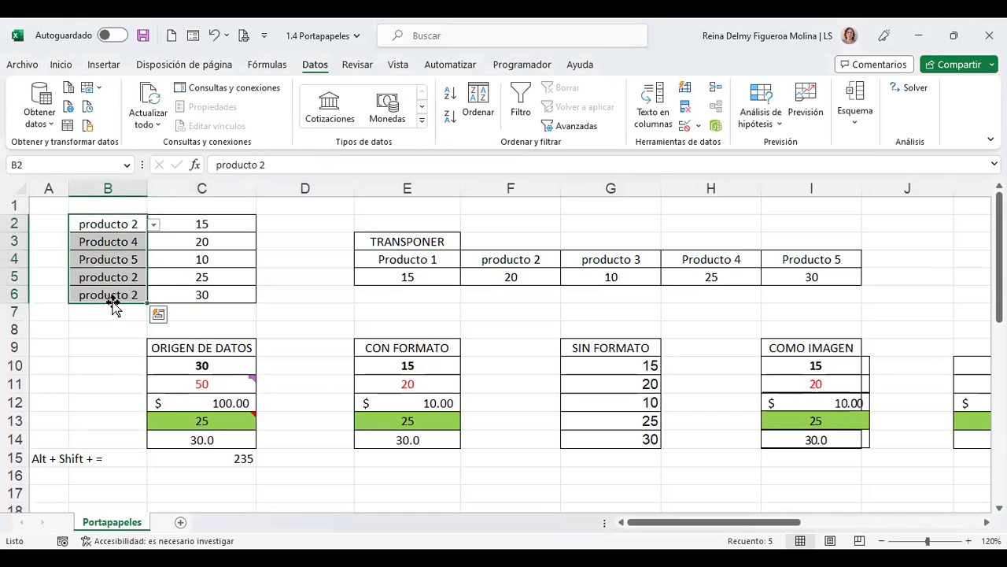
pyautogui.click(124, 242)
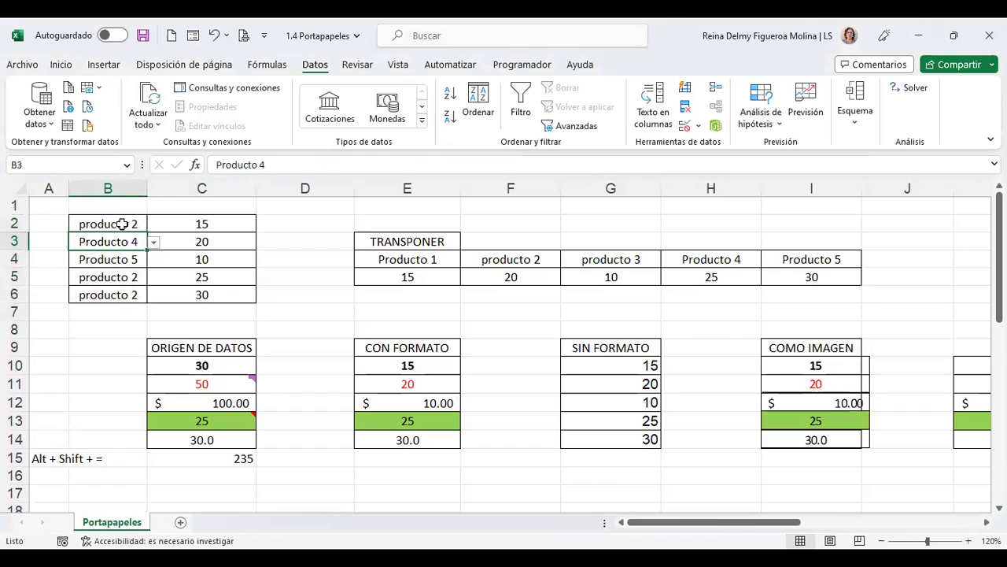
pyautogui.moveTo(117, 222); pyautogui.dragTo(113, 296)
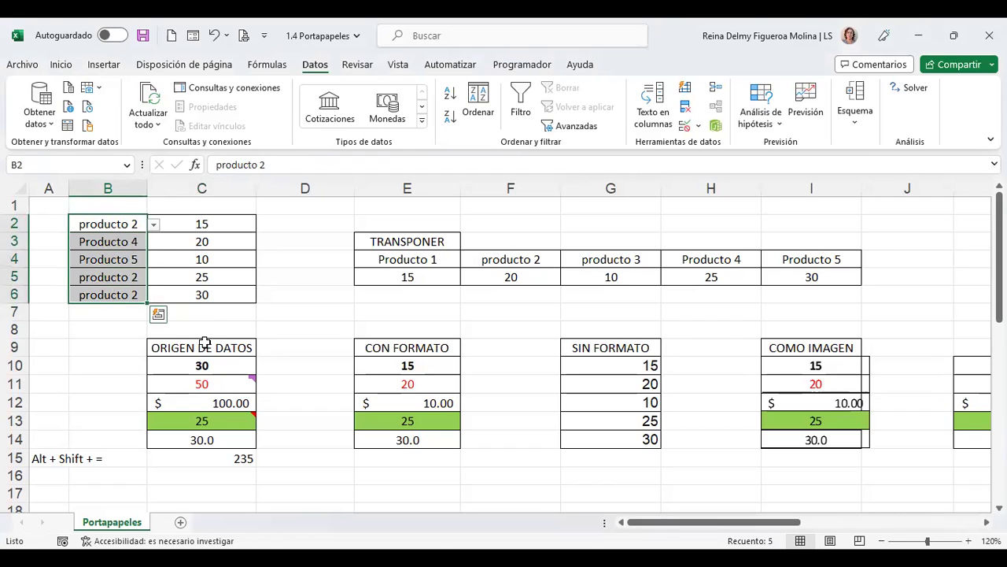
pyautogui.hotkey('ctrl', 'c')
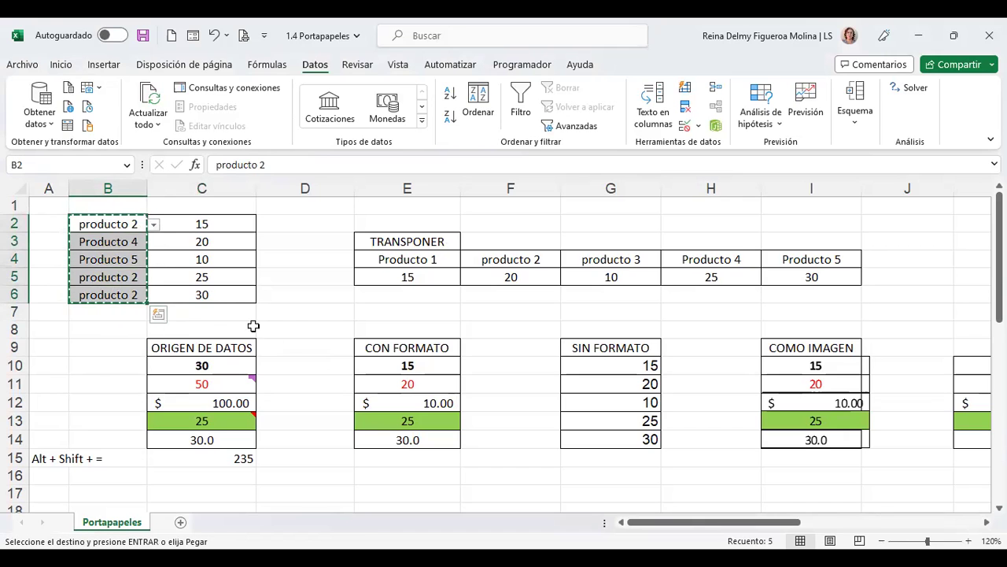
# Paste only the validation into E38 through Pegado especial > Validación
pyautogui.scroll(-8, 244, 323)
pyautogui.scroll(-3, 242, 323)
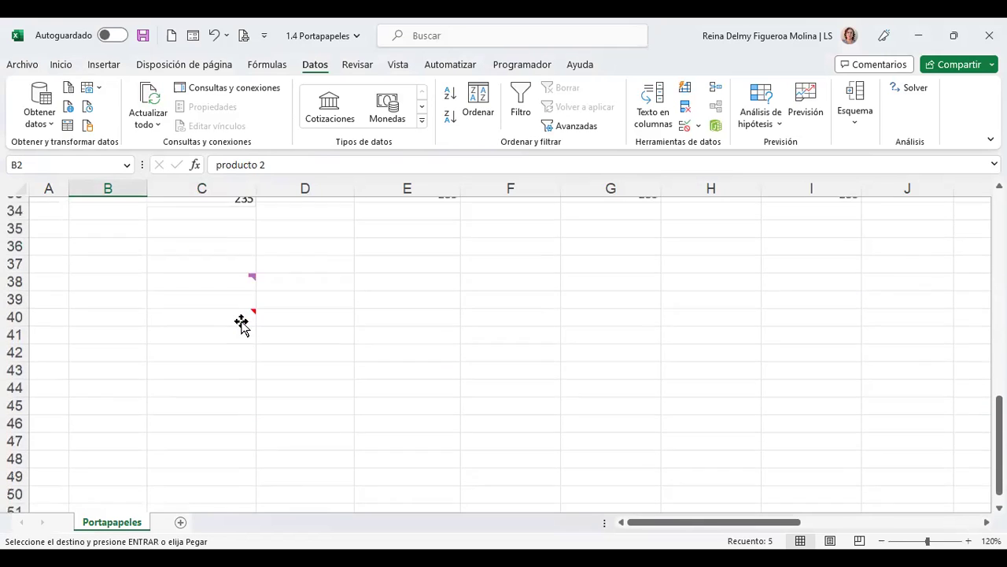
pyautogui.press('Escape')
pyautogui.scroll(1, 244, 331)
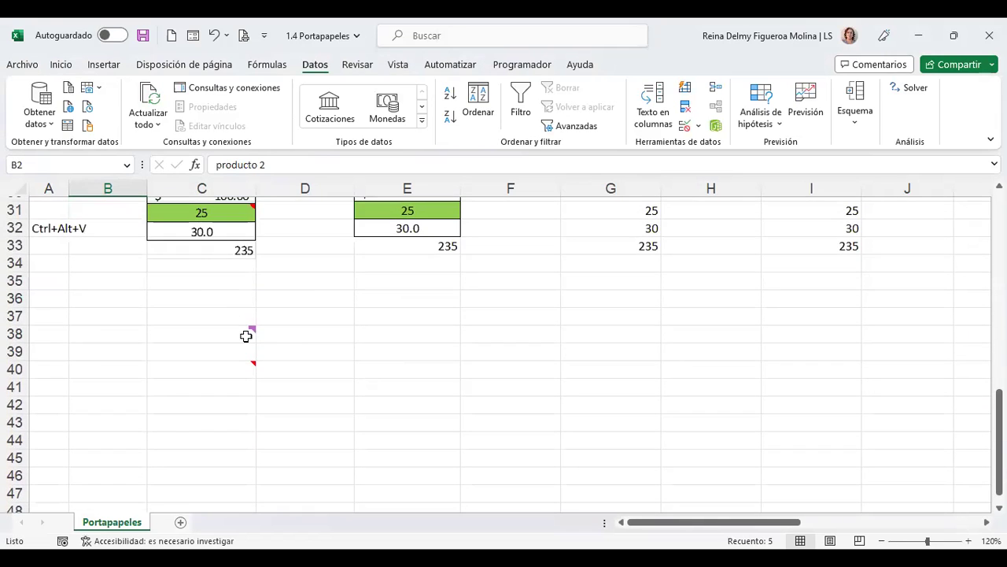
pyautogui.click(405, 336)
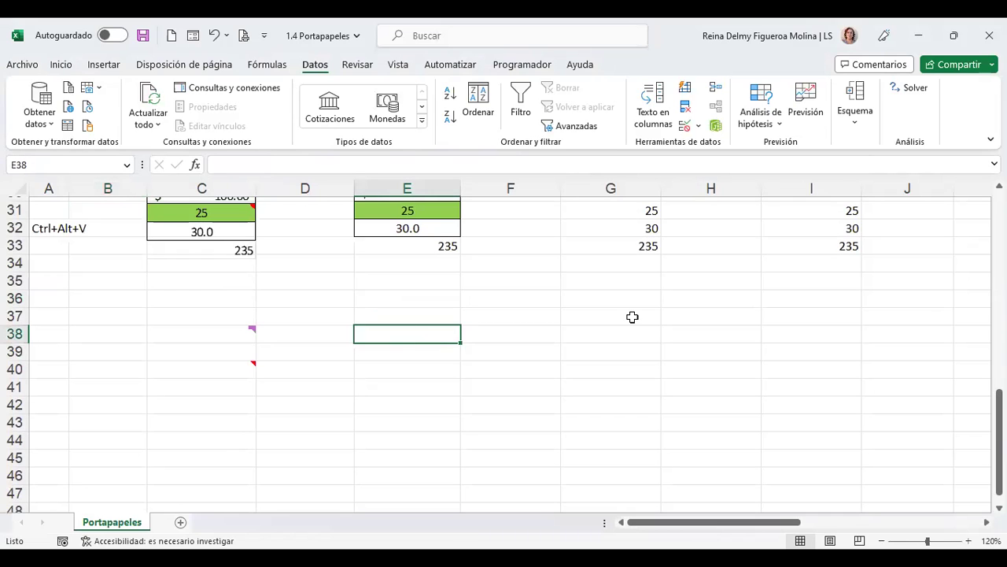
pyautogui.hotkey('ctrl', 'alt', 'v')
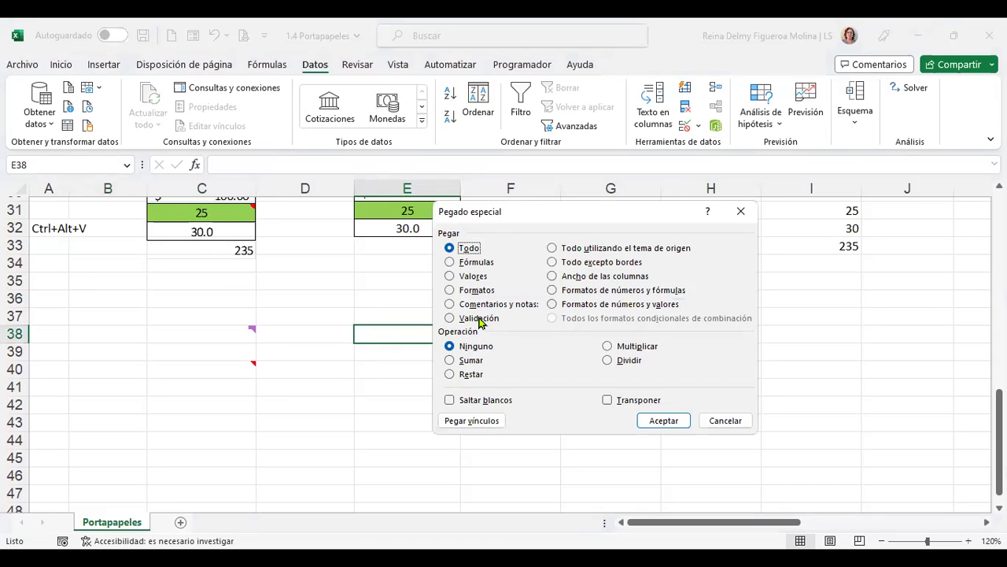
pyautogui.click(480, 319)
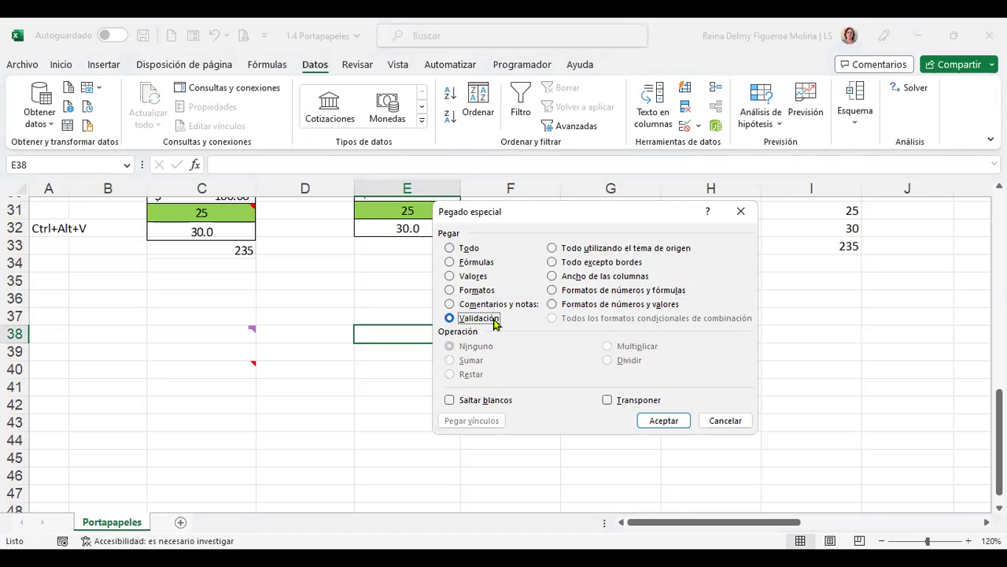
pyautogui.click(664, 422)
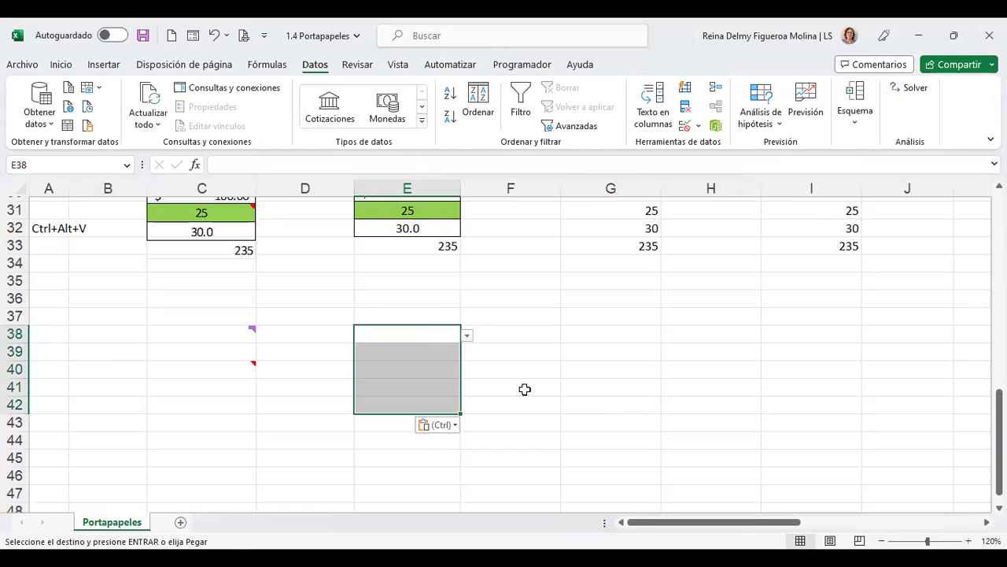
# Set E38 to Producto 4 from its new dropdown list
pyautogui.click(467, 336)
pyautogui.click(485, 340)
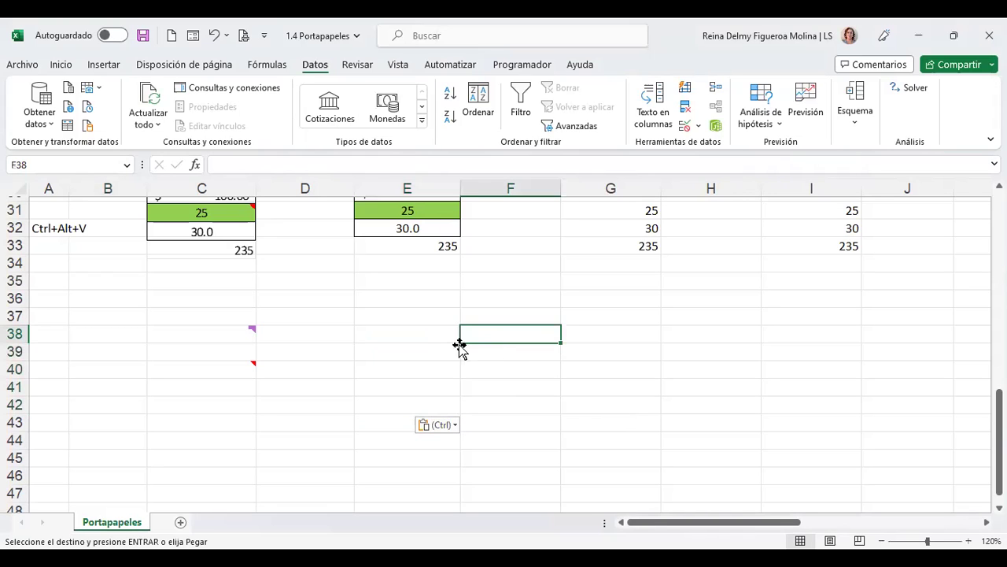
pyautogui.click(417, 333)
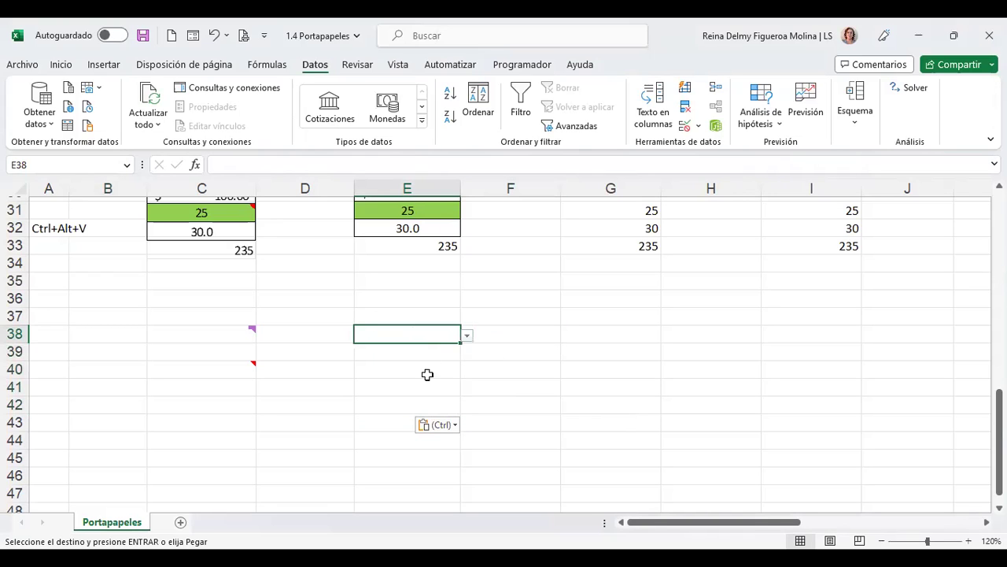
pyautogui.click(467, 336)
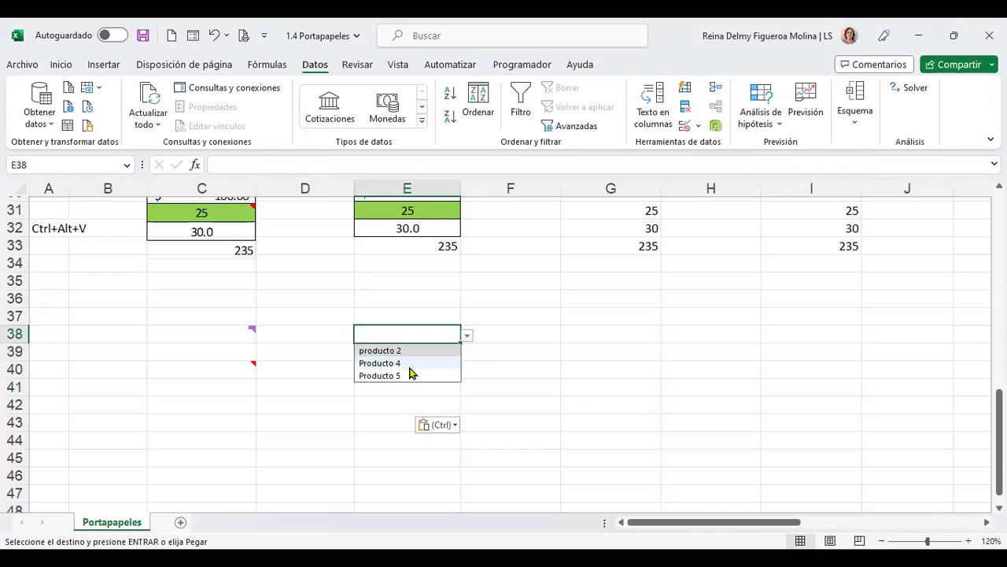
pyautogui.click(409, 367)
pyautogui.press('Return')
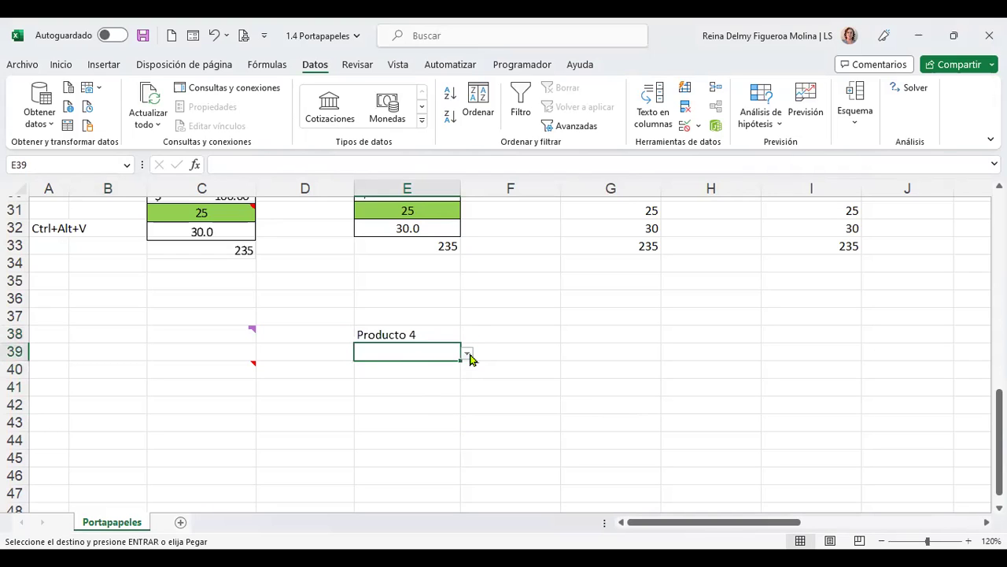
# Pick Producto 5, Producto 4, Producto 4 and Producto 5 for E39:E42
pyautogui.click(468, 355)
pyautogui.click(410, 393)
pyautogui.press('Return')
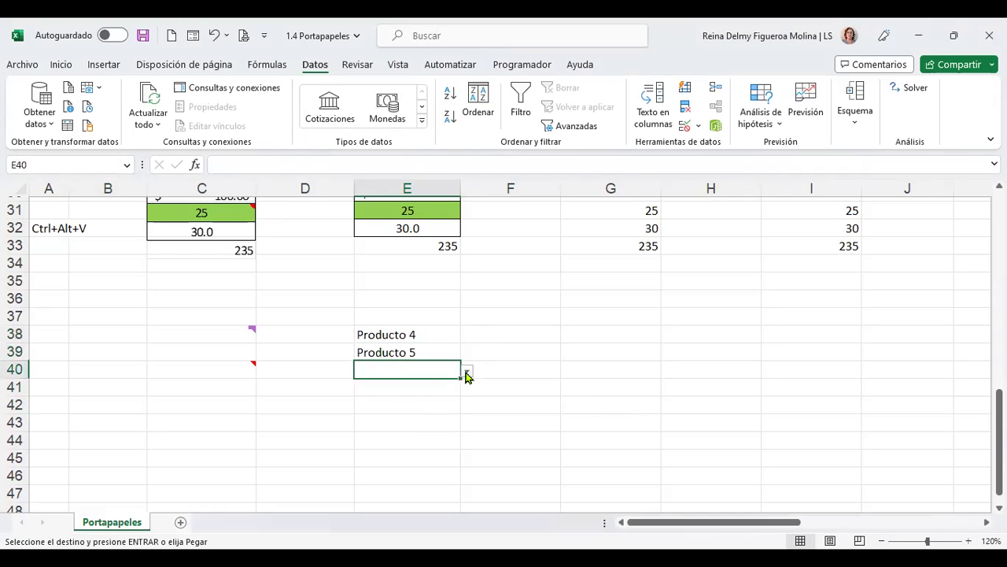
pyautogui.click(469, 372)
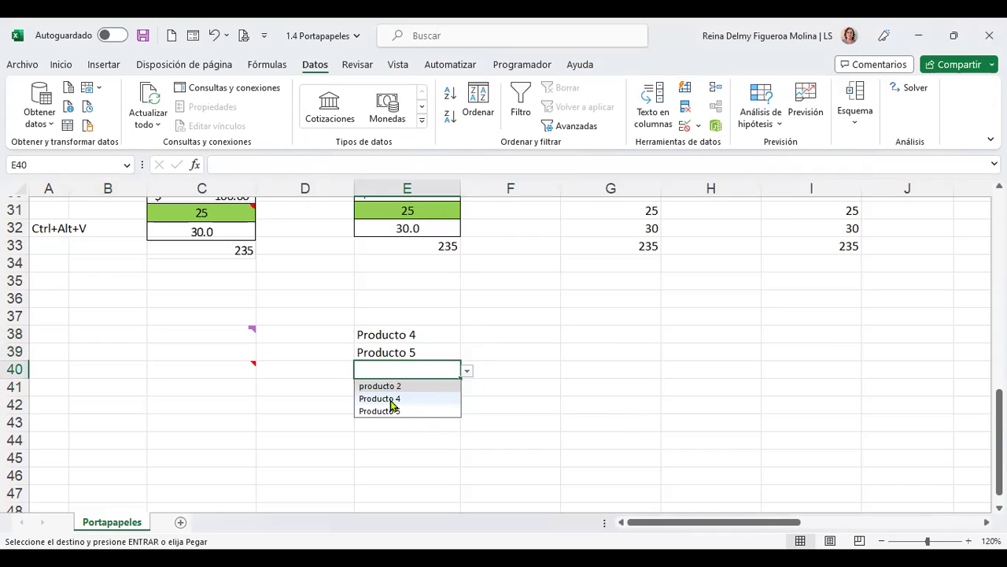
pyautogui.click(391, 402)
pyautogui.press('Return')
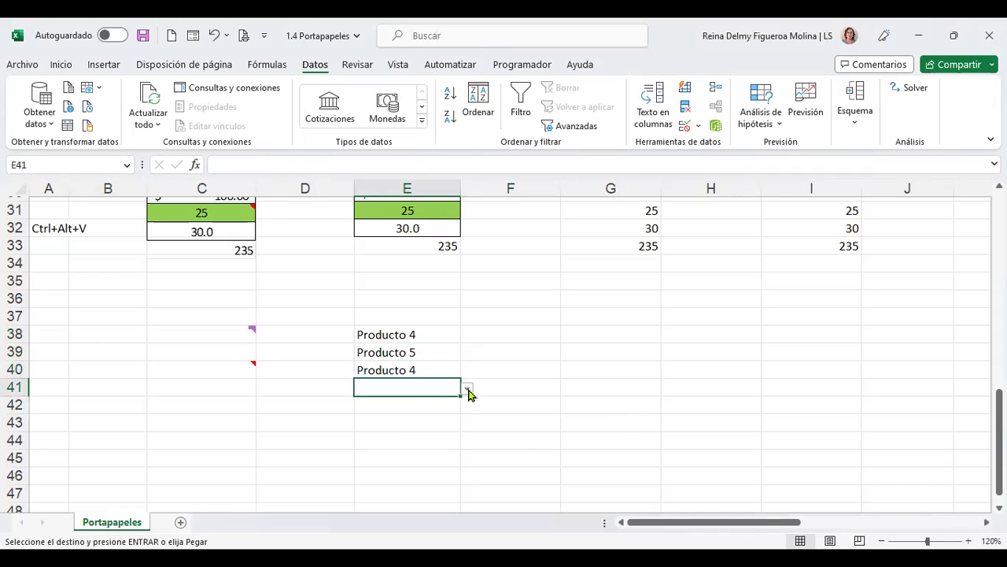
pyautogui.click(468, 389)
pyautogui.click(405, 414)
pyautogui.press('Return')
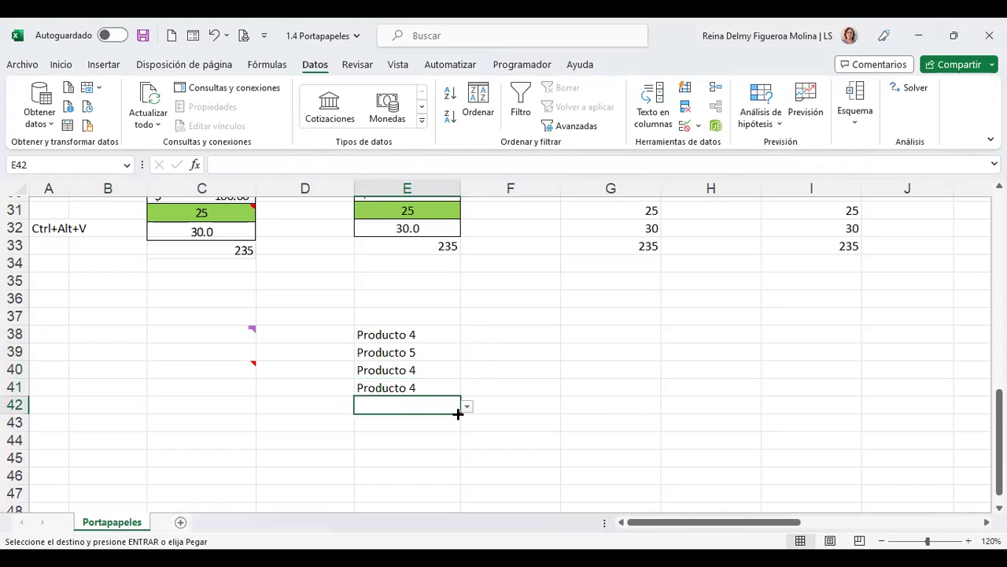
pyautogui.click(468, 407)
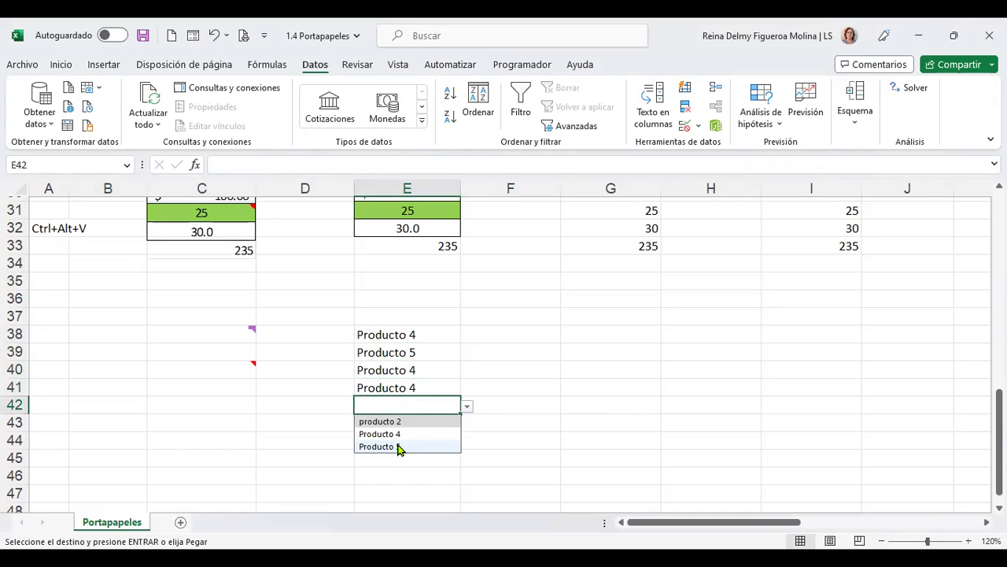
pyautogui.click(397, 447)
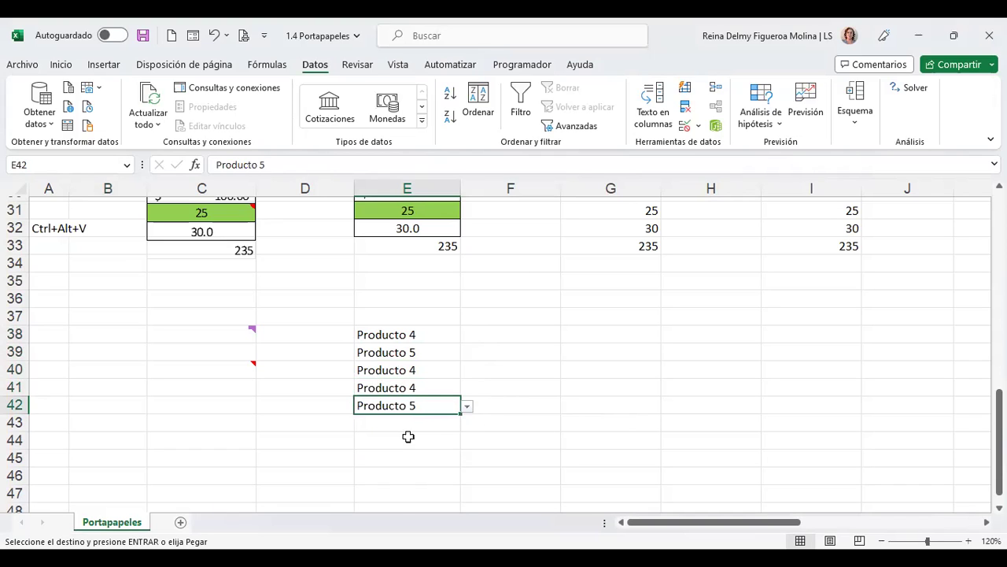
pyautogui.click(414, 423)
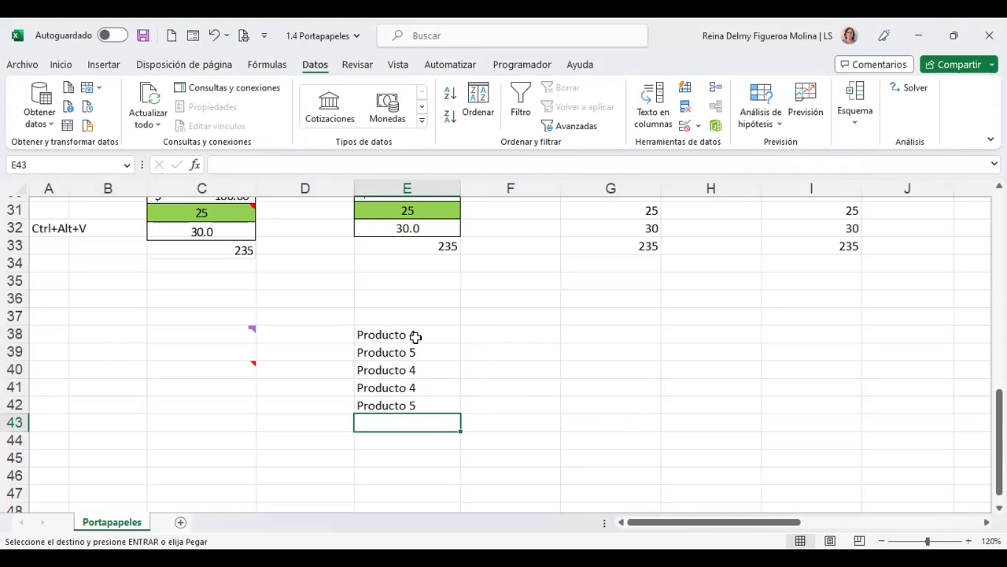
pyautogui.click(610, 334)
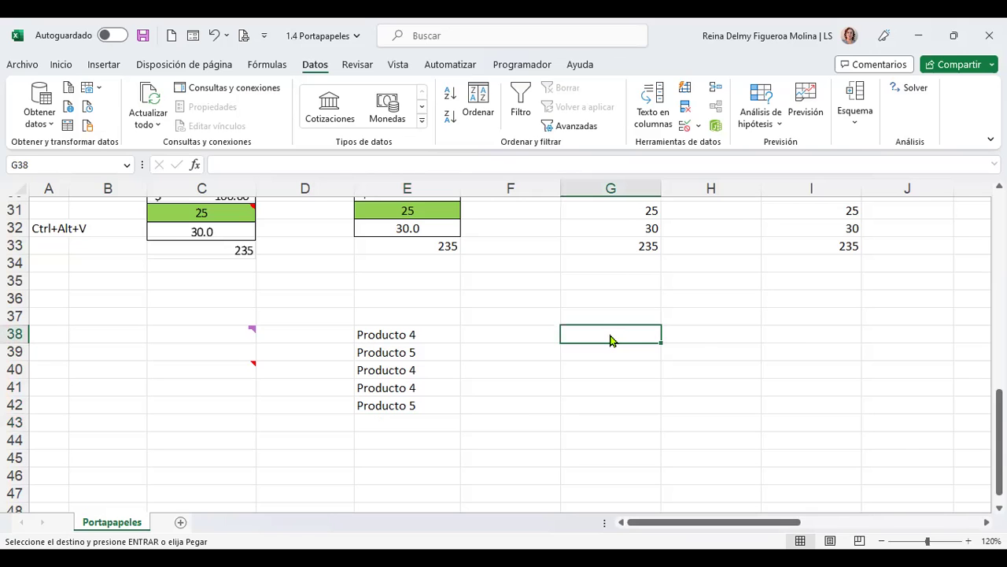
pyautogui.hotkey('ctrl', 'alt', 'v')
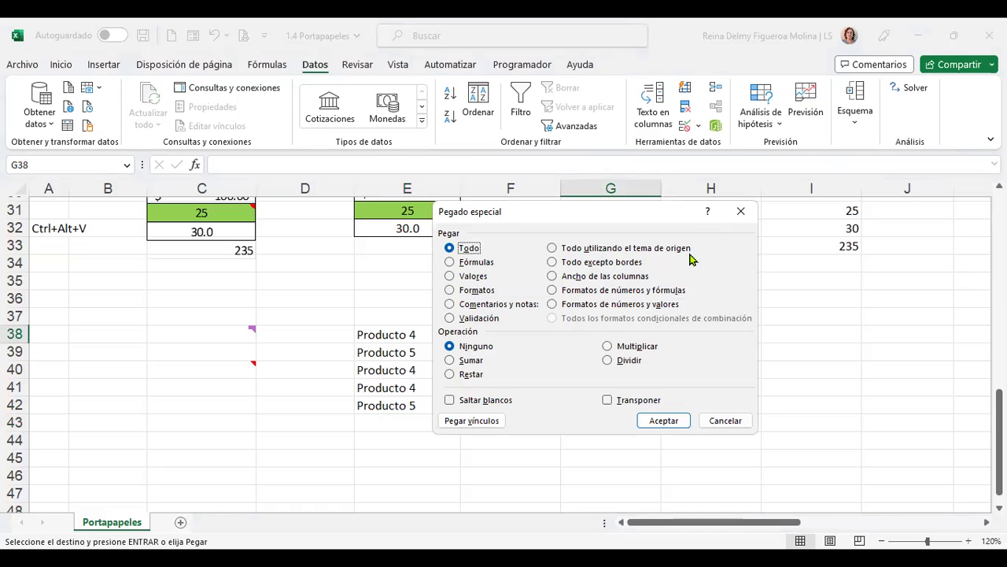
pyautogui.click(724, 420)
pyautogui.scroll(6, 257, 335)
pyautogui.scroll(4, 256, 335)
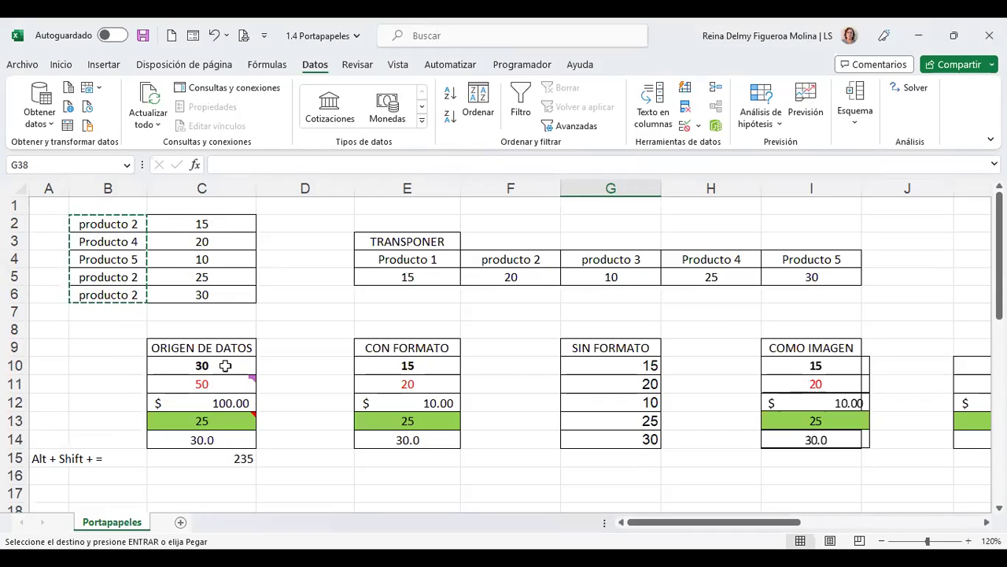
pyautogui.moveTo(225, 365); pyautogui.dragTo(221, 461)
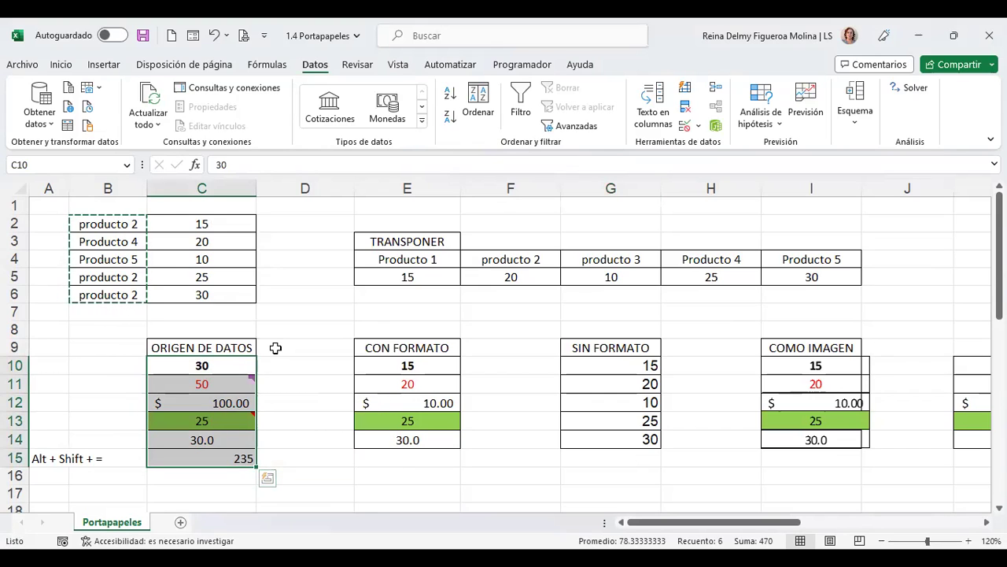
# Copy C10:C15 and paste it at G38 with 'Todo utilizando el tema de origen'
pyautogui.hotkey('ctrl', 'c')
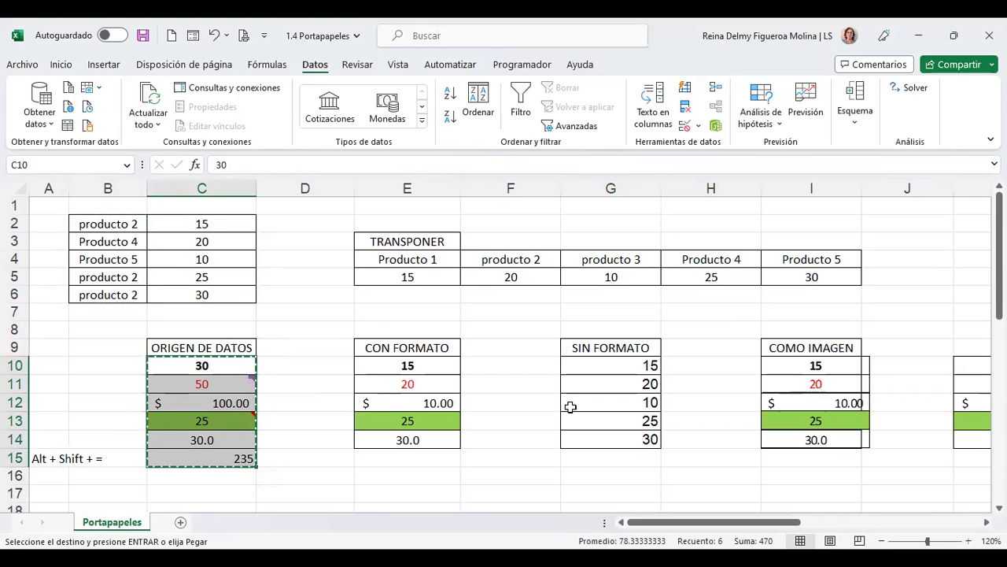
pyautogui.scroll(-10, 570, 407)
pyautogui.click(589, 333)
pyautogui.hotkey('ctrl', 'alt', 'v')
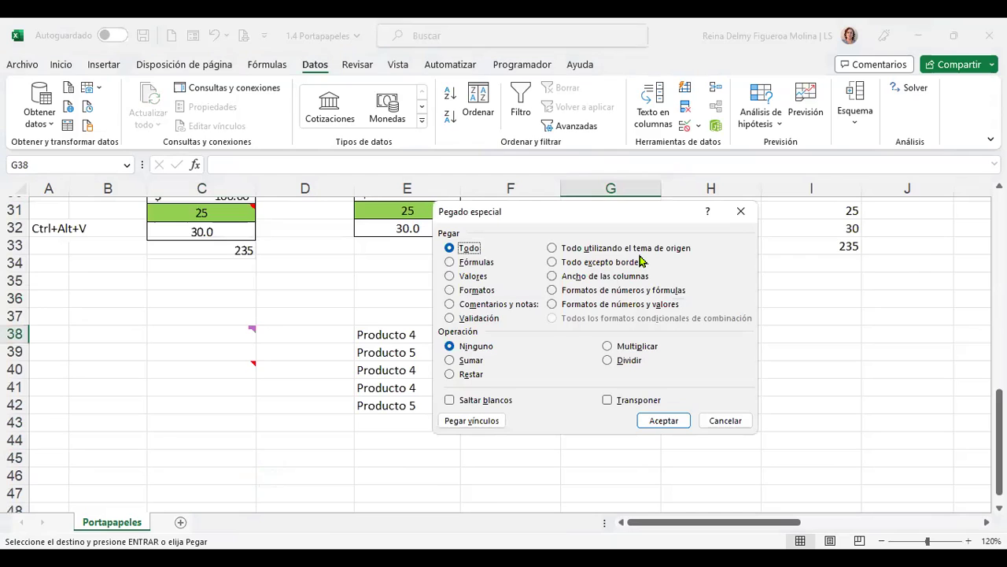
pyautogui.click(650, 249)
pyautogui.click(665, 420)
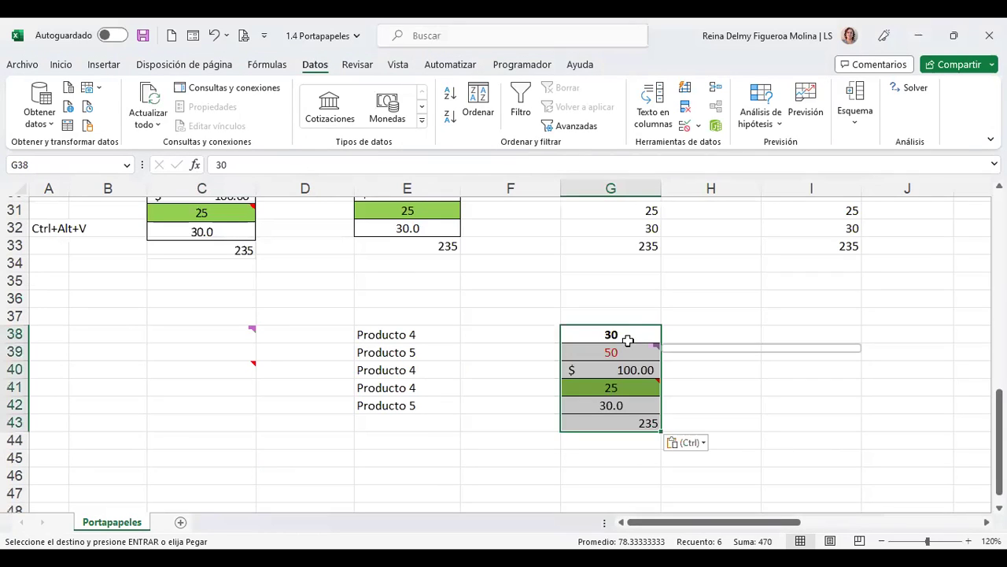
# Check the pasted values in G38:G43, including the SUMA total of 235
pyautogui.click(652, 337)
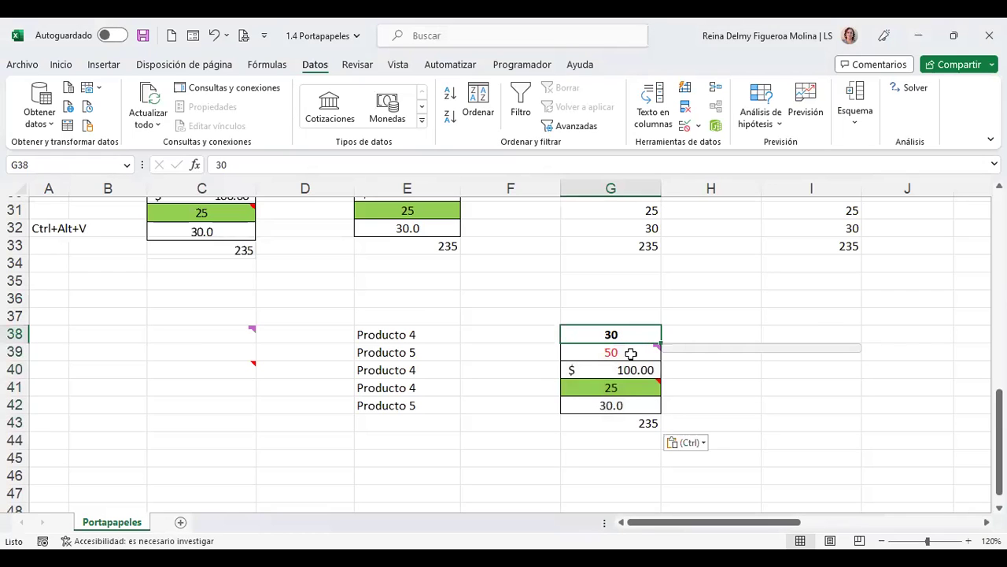
pyautogui.click(632, 370)
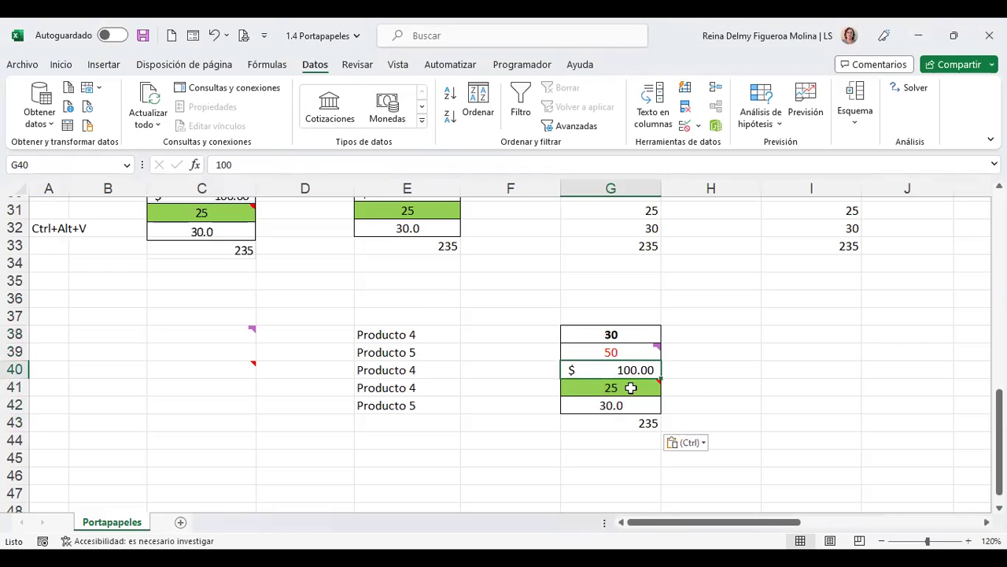
pyautogui.click(631, 387)
pyautogui.click(623, 405)
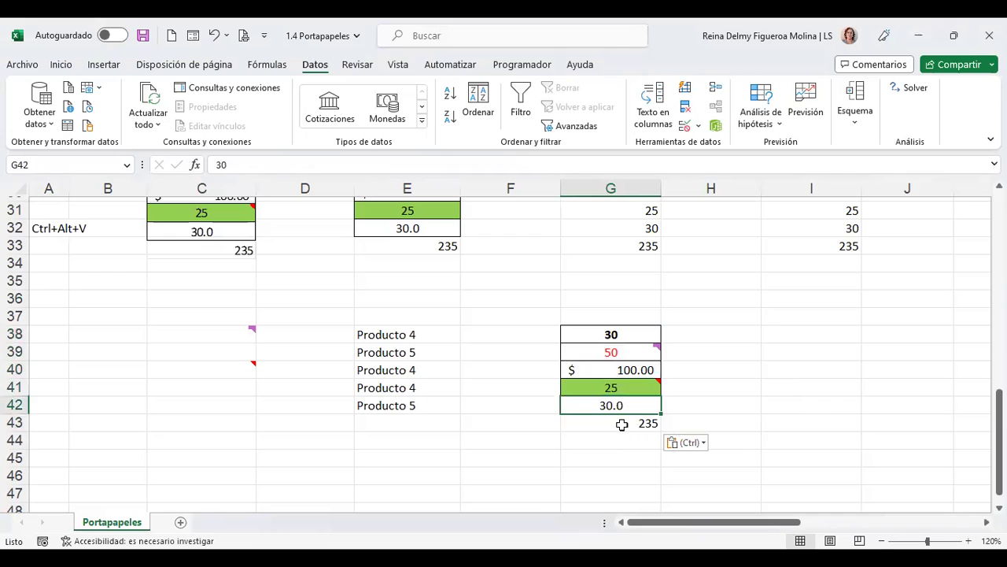
pyautogui.click(622, 423)
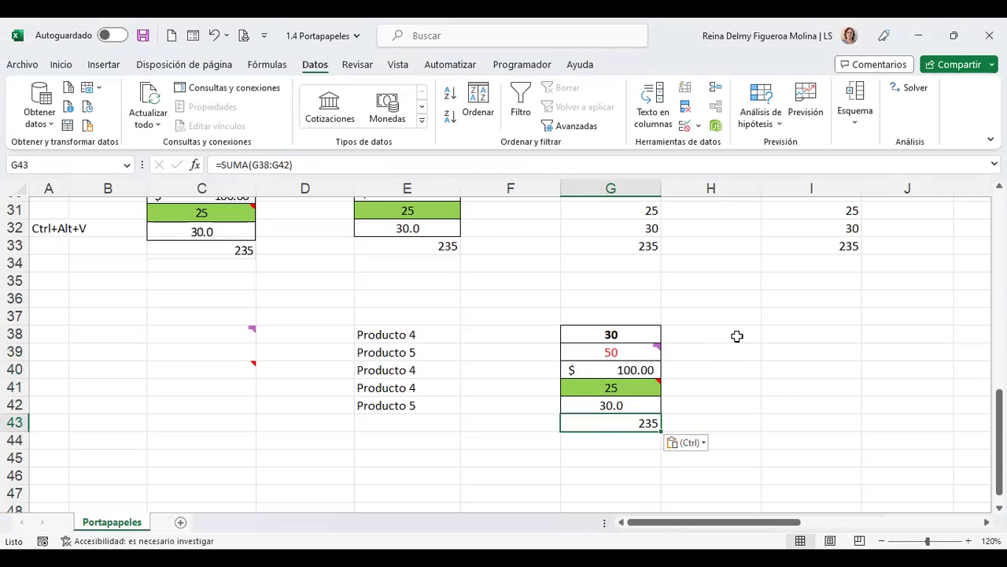
pyautogui.click(804, 338)
pyautogui.press('Escape')
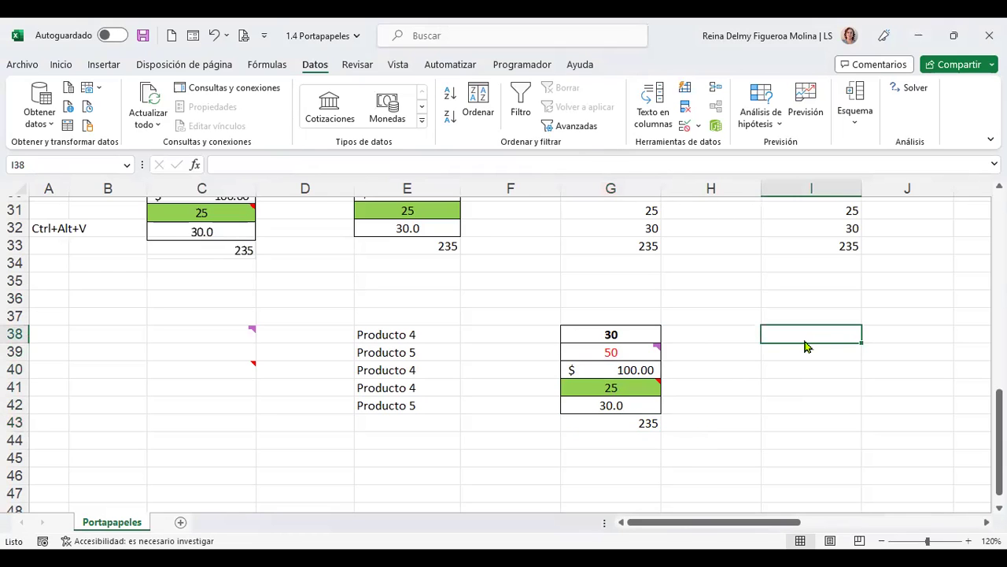
# Paste the source block into I38:I43 with 'Todo excepto bordes'
pyautogui.hotkey('ctrl', 'alt', 'v')
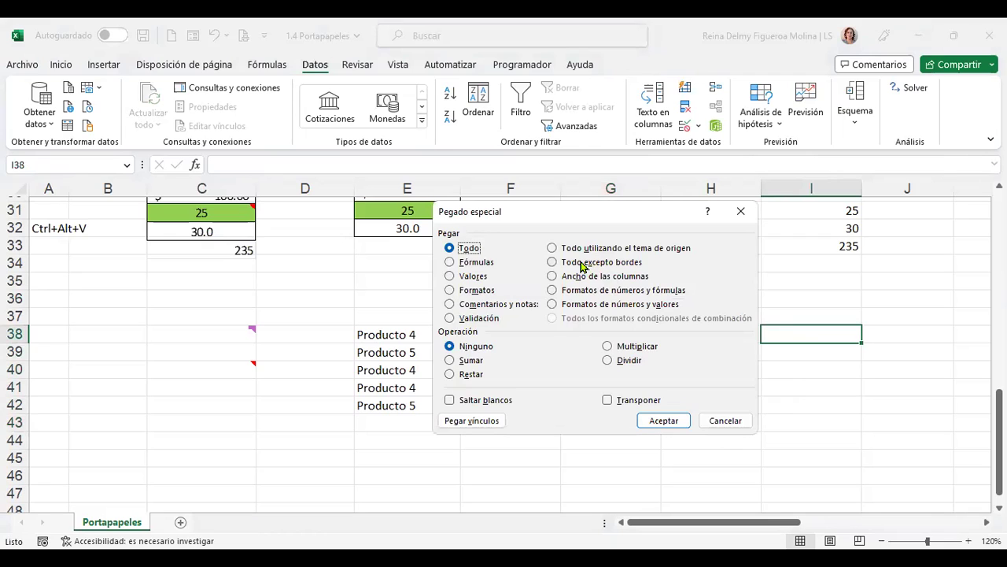
pyautogui.click(595, 266)
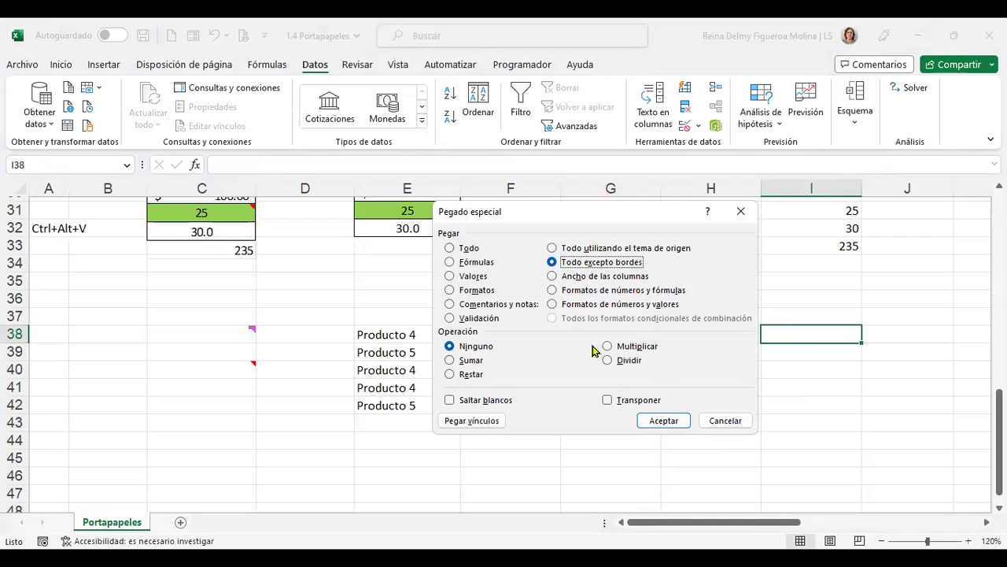
pyautogui.click(661, 419)
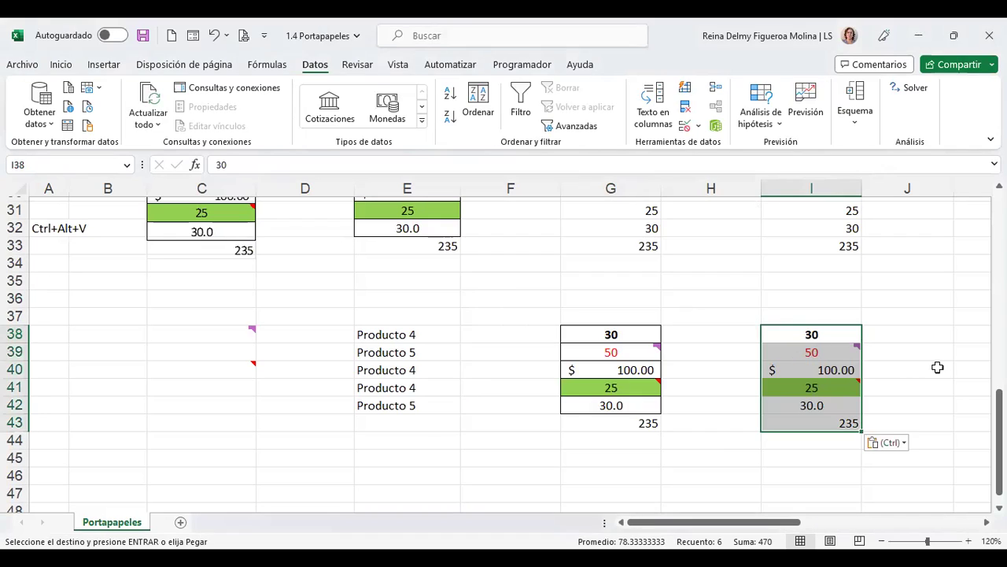
pyautogui.click(928, 354)
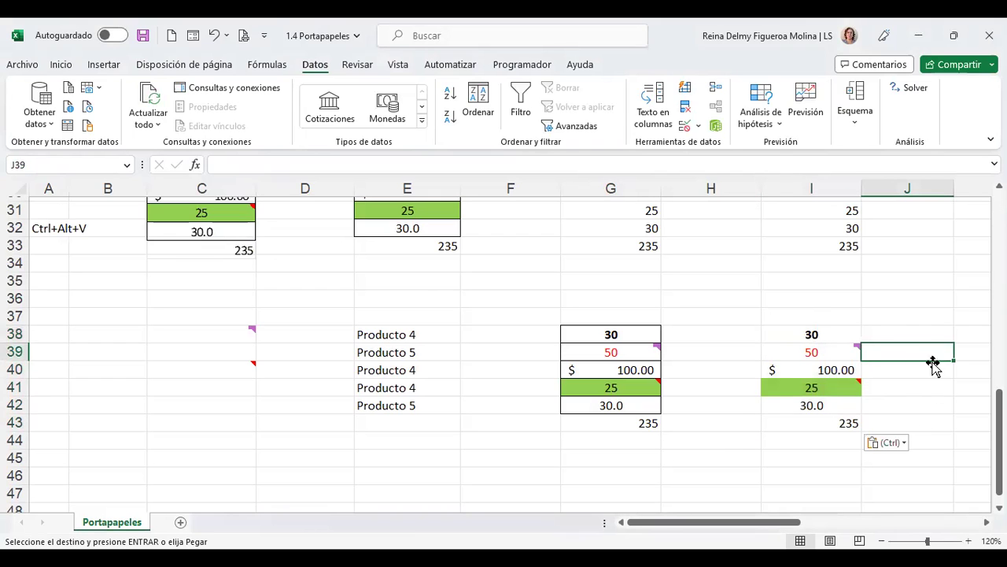
pyautogui.press('Up')
pyautogui.press('Right')
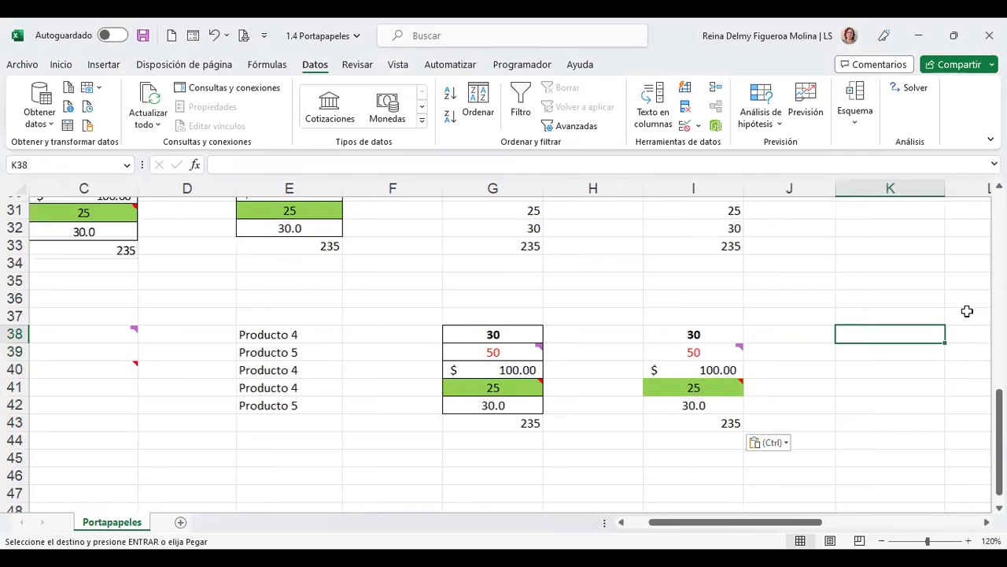
# Match column K's width to the source column with Pegado especial > Ancho de las columnas
pyautogui.press('Escape')
pyautogui.hotkey('ctrl', 'alt', 'v')
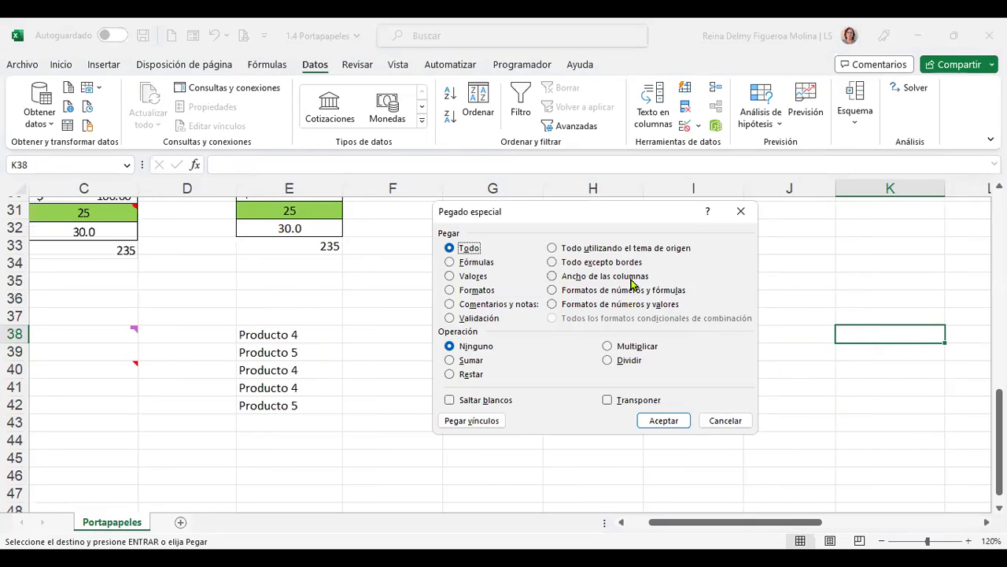
pyautogui.click(634, 283)
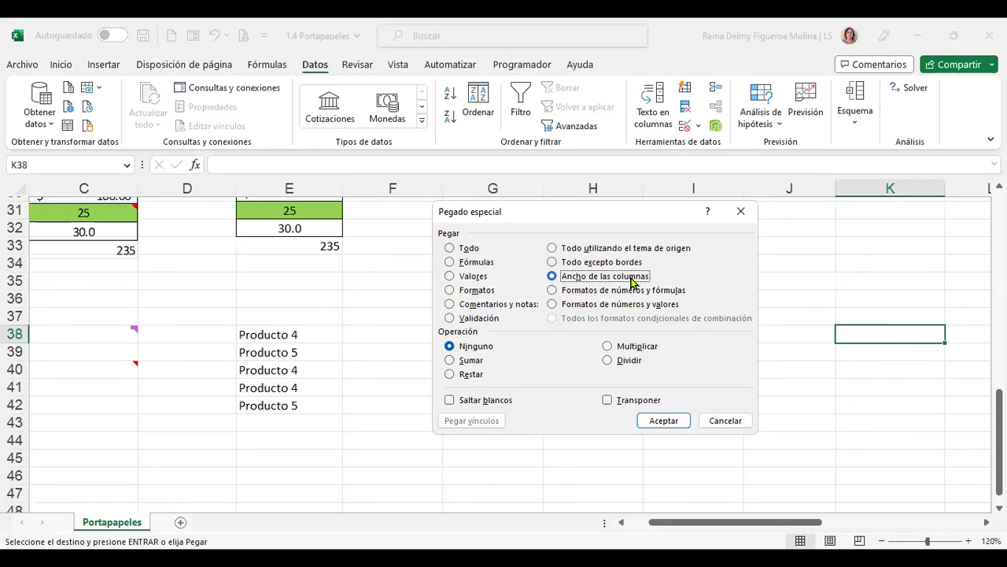
pyautogui.click(726, 420)
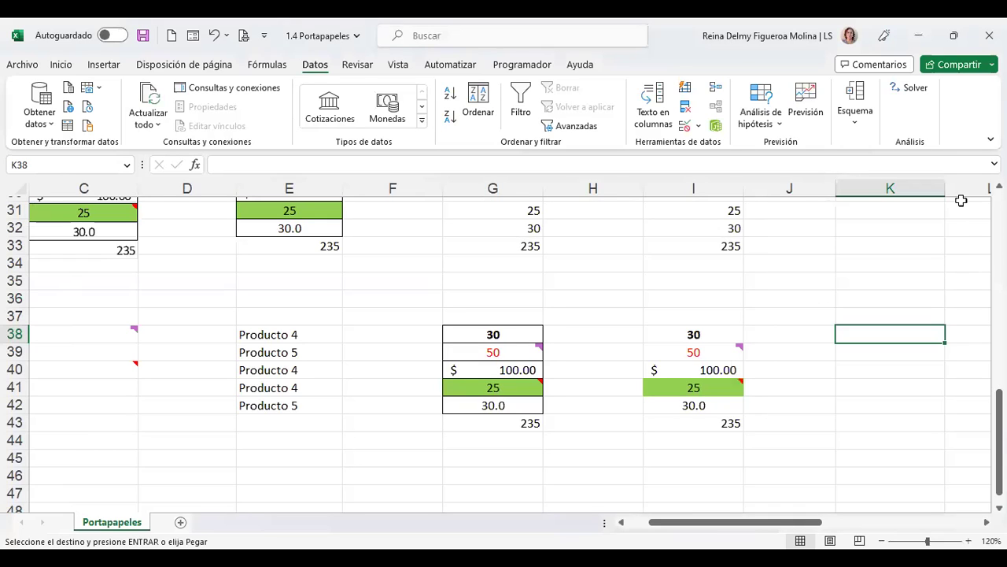
pyautogui.moveTo(948, 193); pyautogui.dragTo(882, 195)
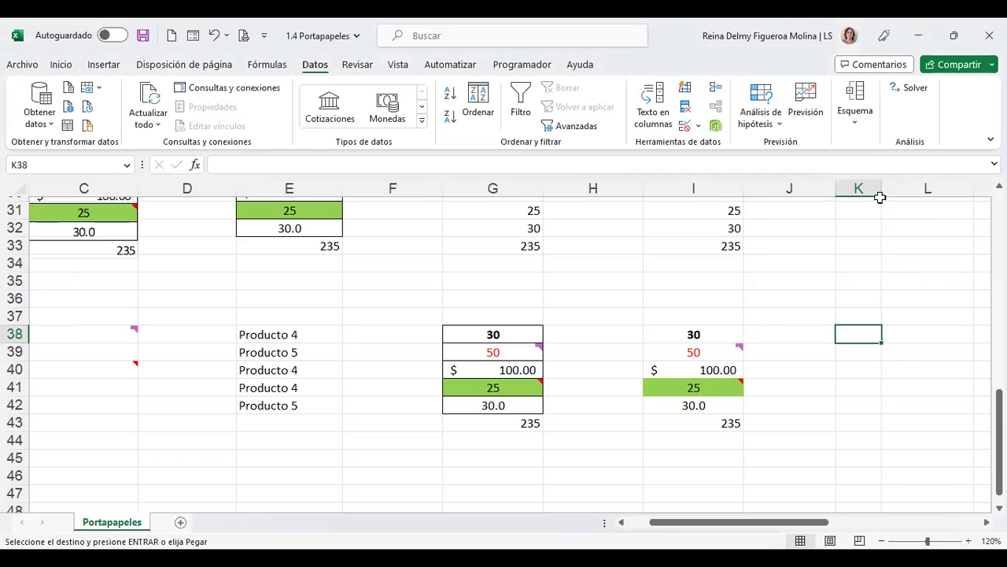
pyautogui.moveTo(882, 192); pyautogui.dragTo(991, 193)
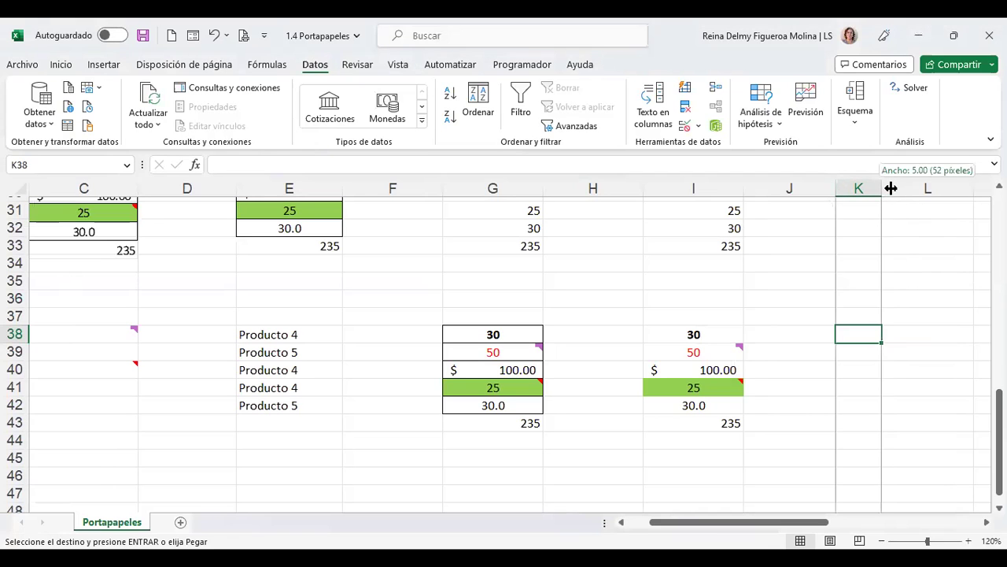
pyautogui.click(986, 522)
pyautogui.click(987, 522)
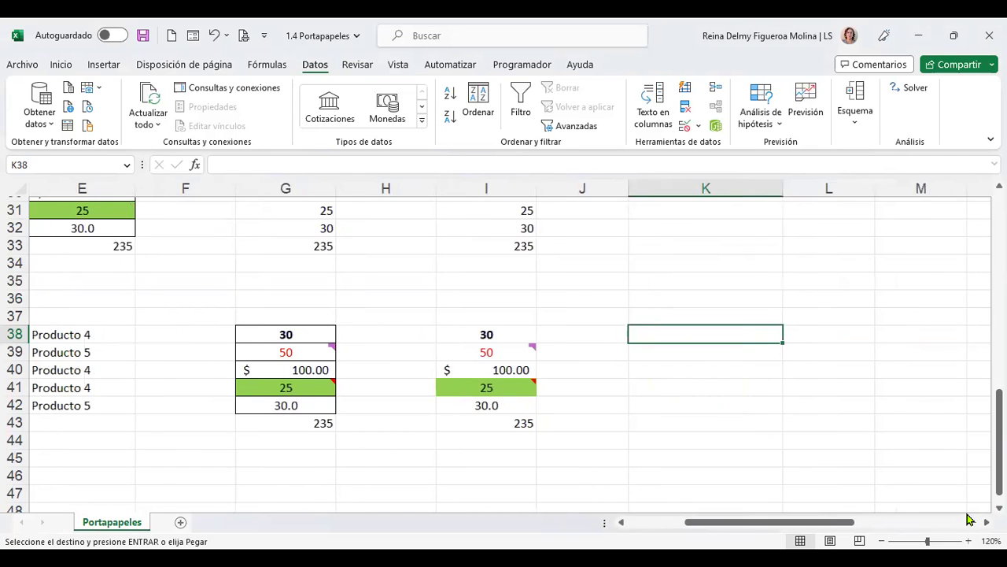
pyautogui.hotkey('ctrl', 'alt', 'v')
pyautogui.click(623, 276)
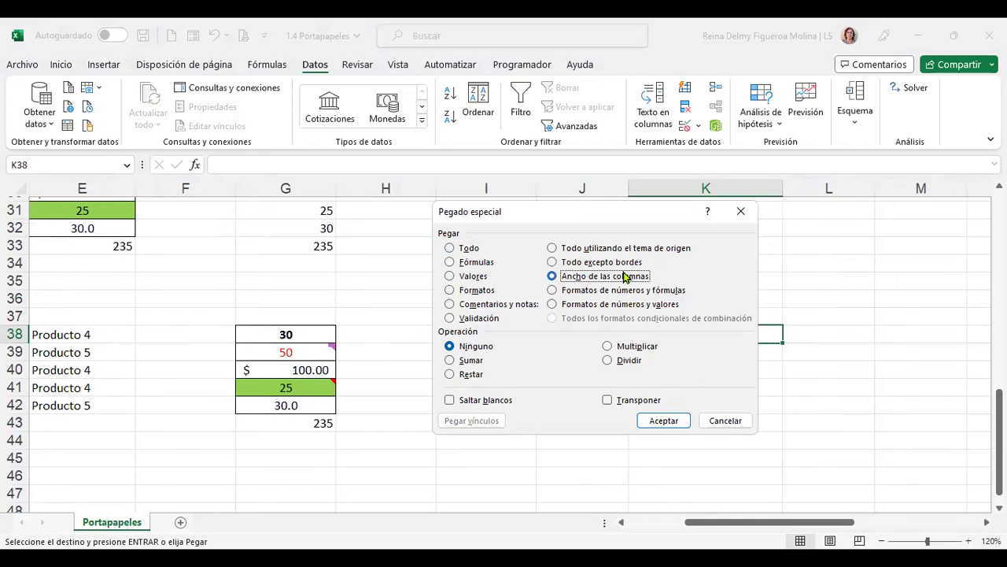
pyautogui.click(664, 421)
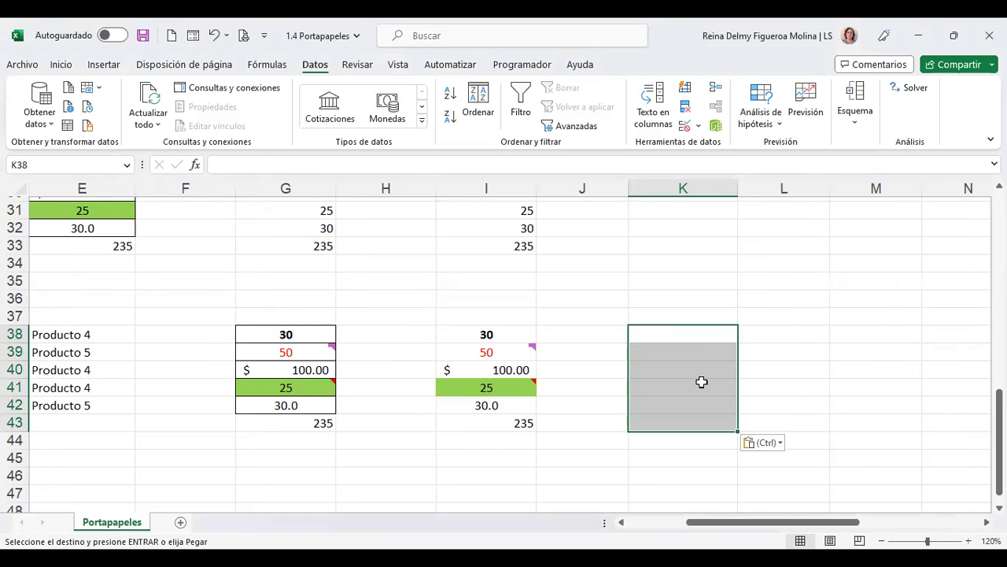
# Paste into K38:K43 using 'Formatos de números y fórmulas'
pyautogui.press('Escape')
pyautogui.hotkey('ctrl', 'alt', 'v')
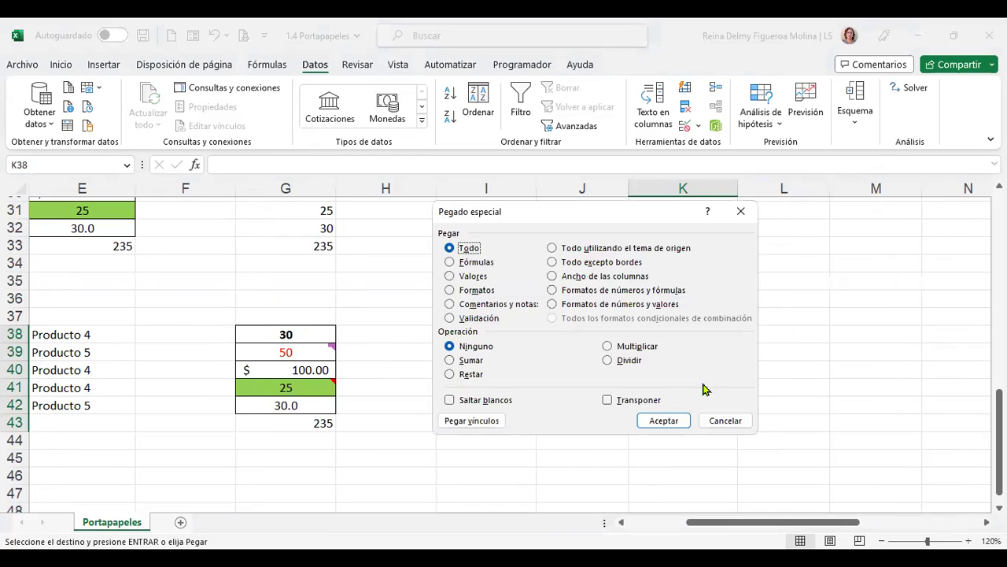
pyautogui.click(671, 291)
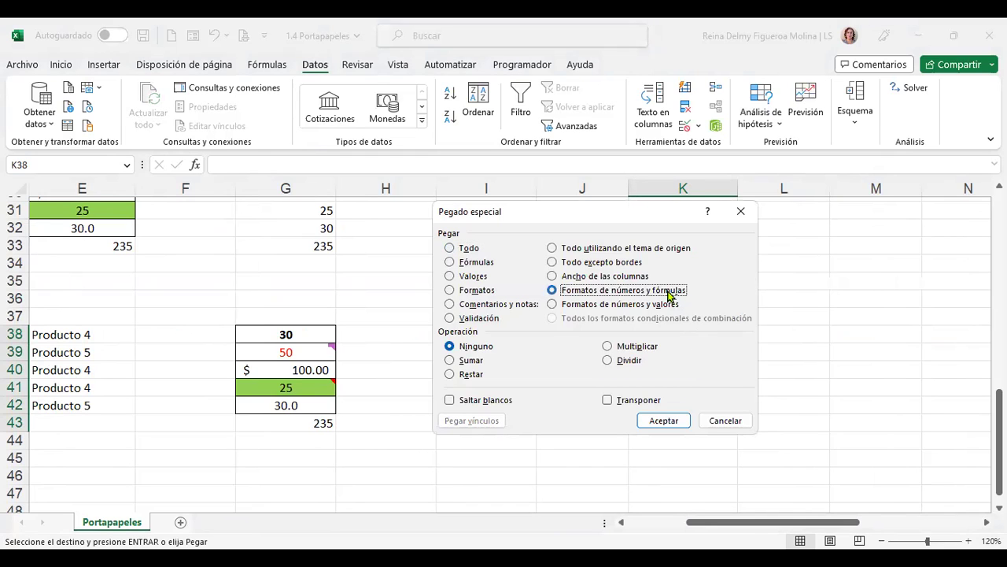
pyautogui.click(668, 420)
# Verify K38:K43 shows 30, 50, $100.00, 25, 30.0 and K43 keeps =SUMA(K38:K42)
pyautogui.click(695, 334)
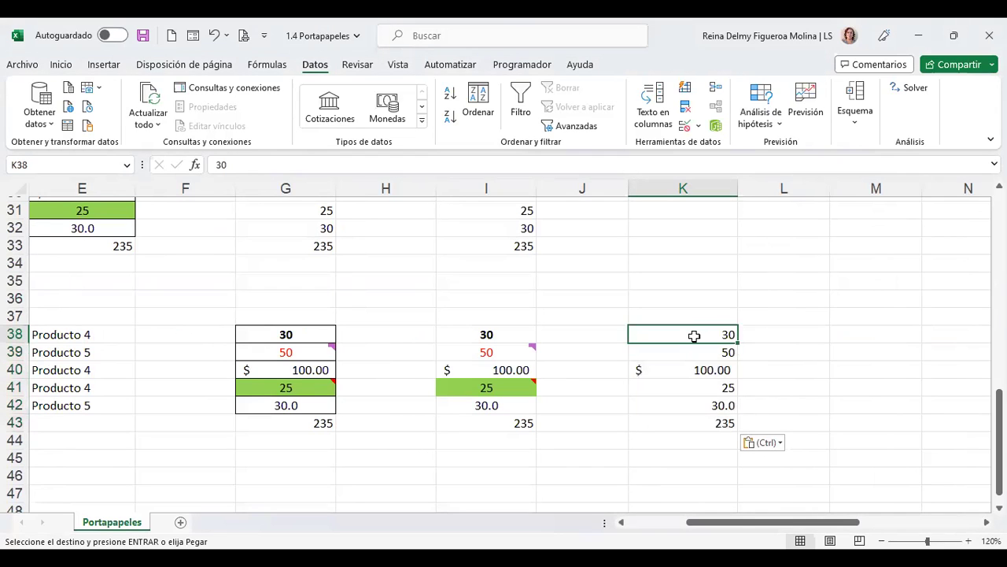
pyautogui.click(696, 366)
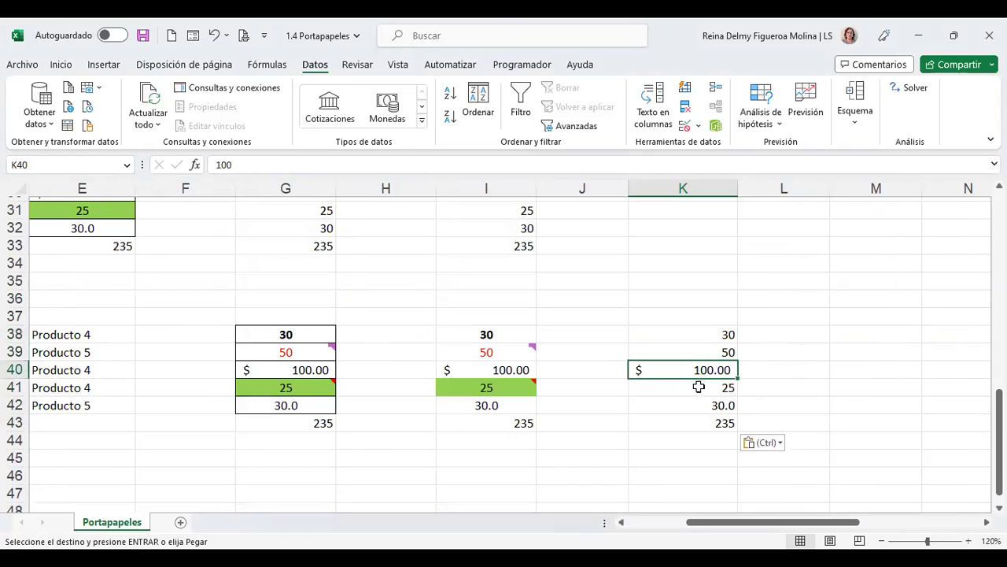
pyautogui.click(696, 425)
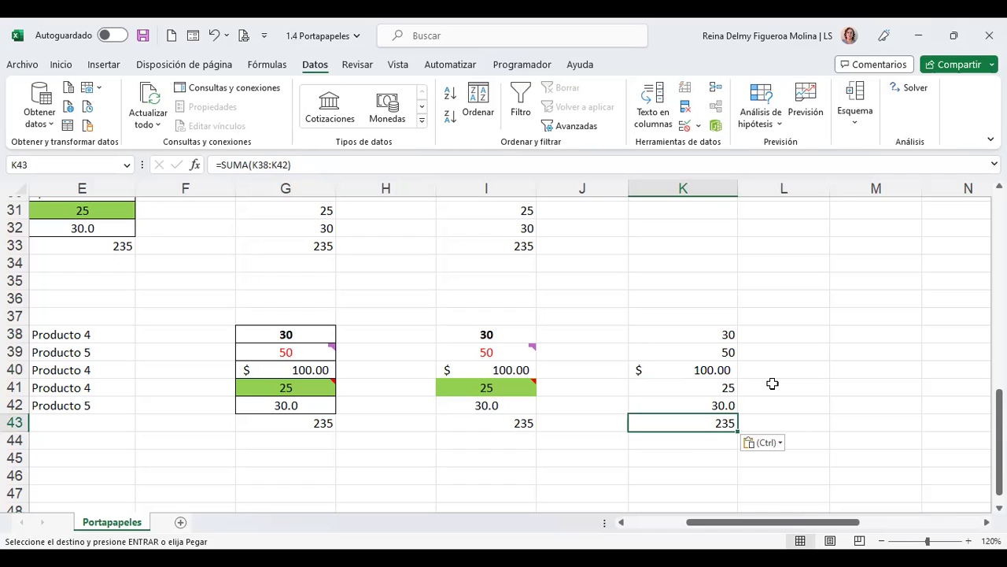
pyautogui.click(703, 370)
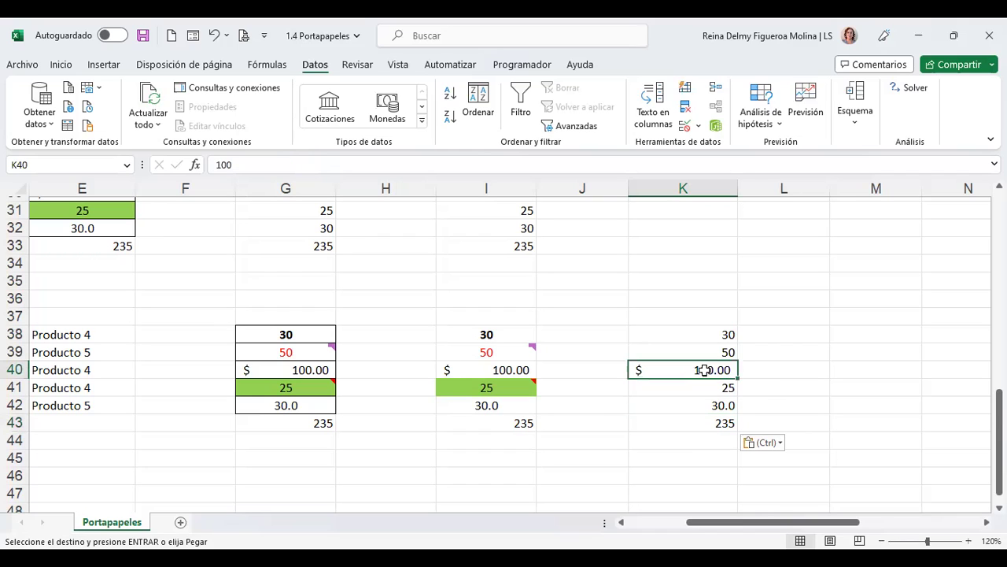
pyautogui.click(690, 404)
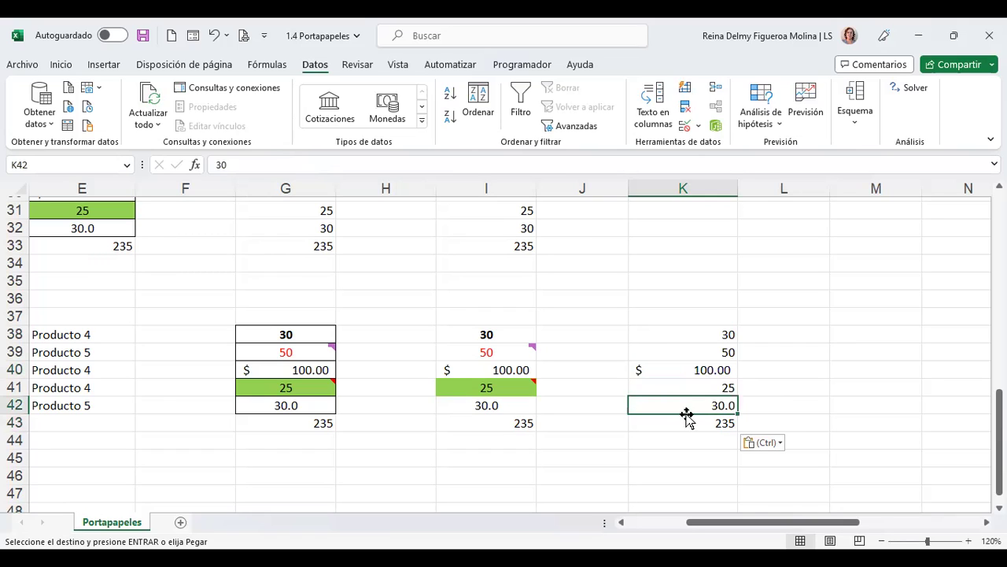
pyautogui.click(682, 423)
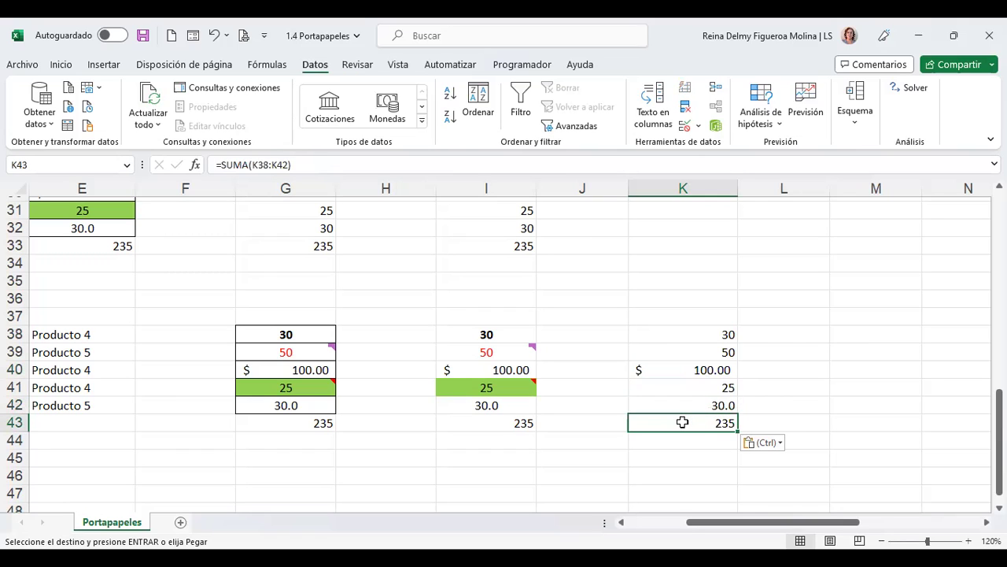
pyautogui.click(870, 337)
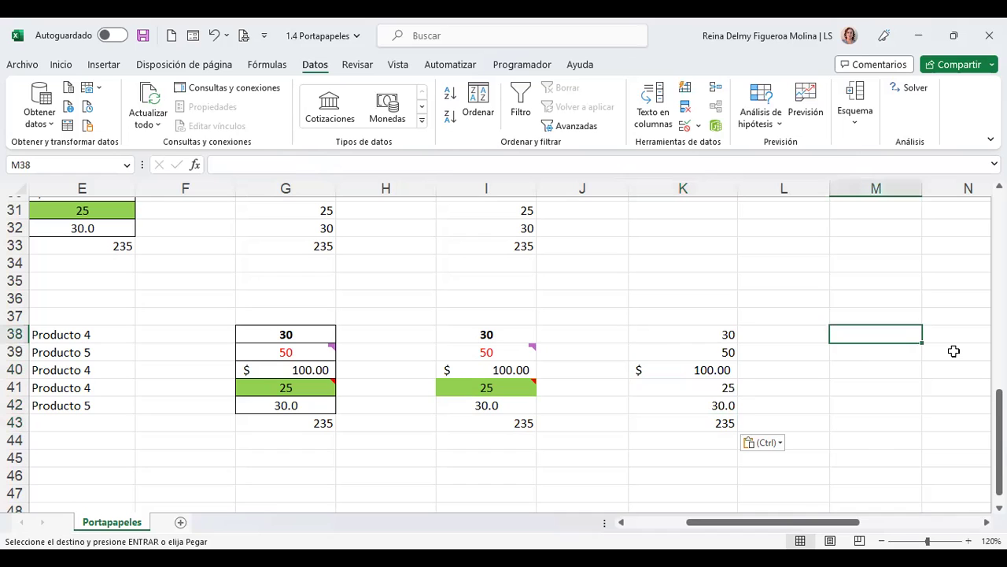
# Paste into M38:M43 with 'Formatos de números y valores', confirming M43 holds a plain 235
pyautogui.hotkey('ctrl', 'alt', 'v')
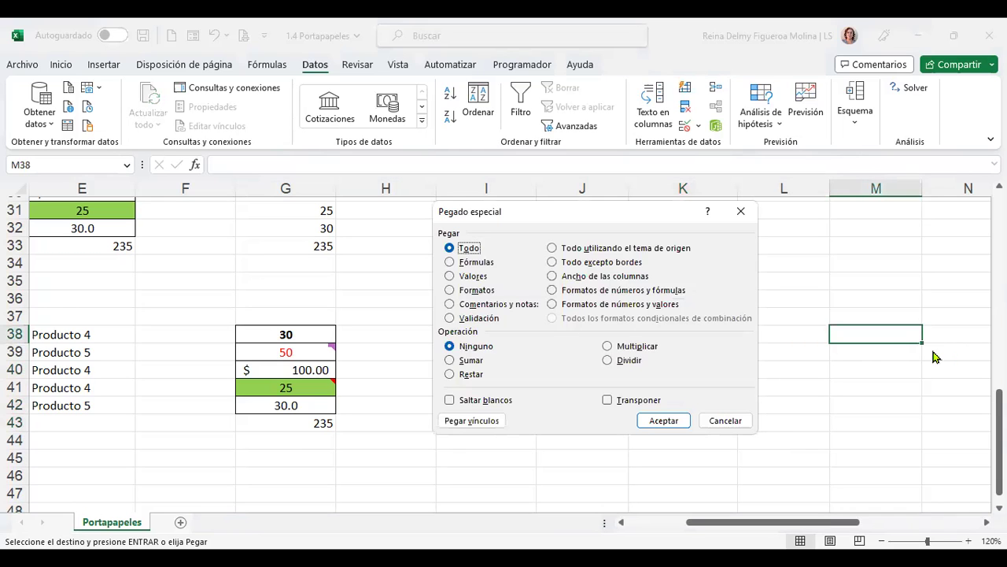
pyautogui.click(634, 306)
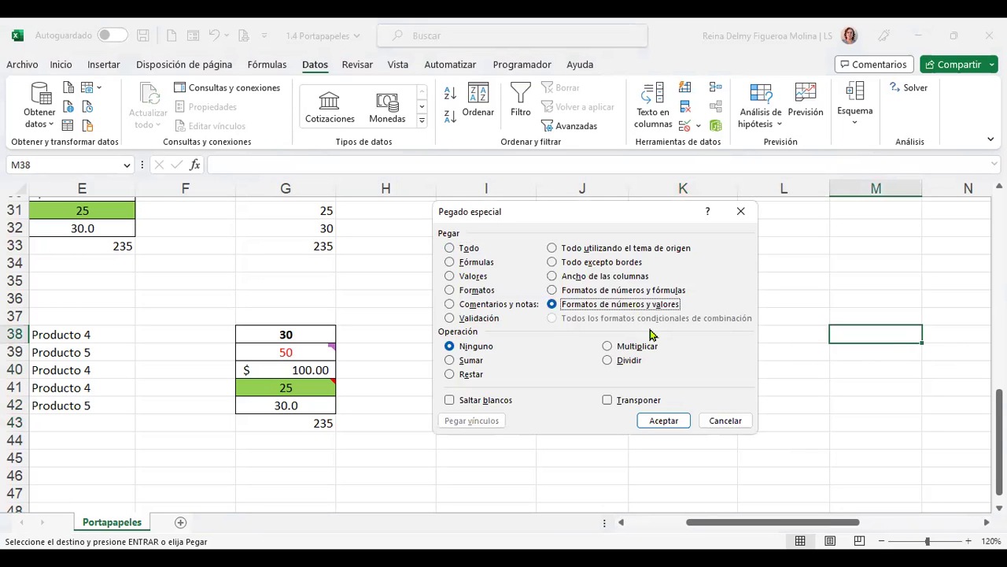
pyautogui.click(670, 418)
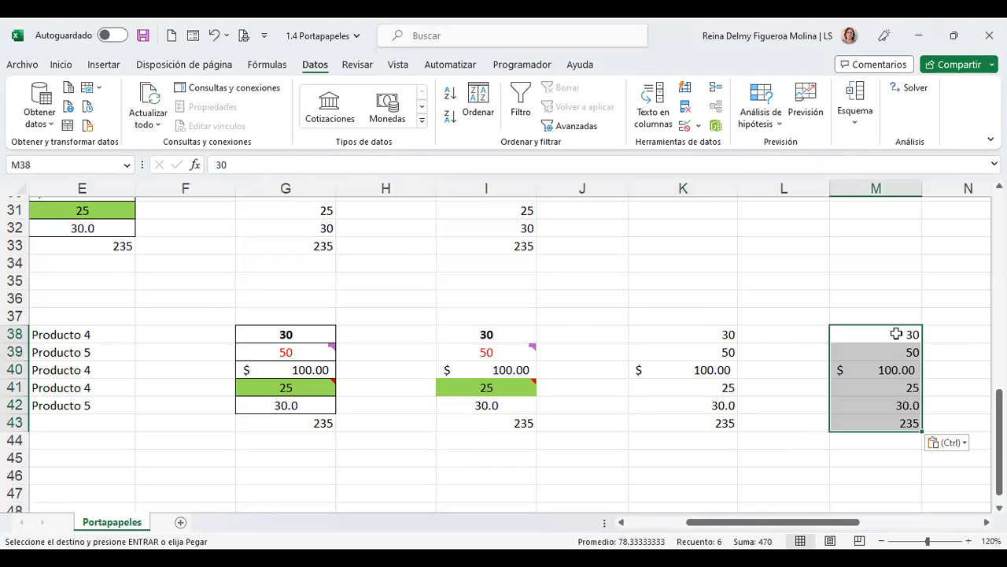
pyautogui.click(898, 371)
pyautogui.click(896, 404)
pyautogui.click(894, 421)
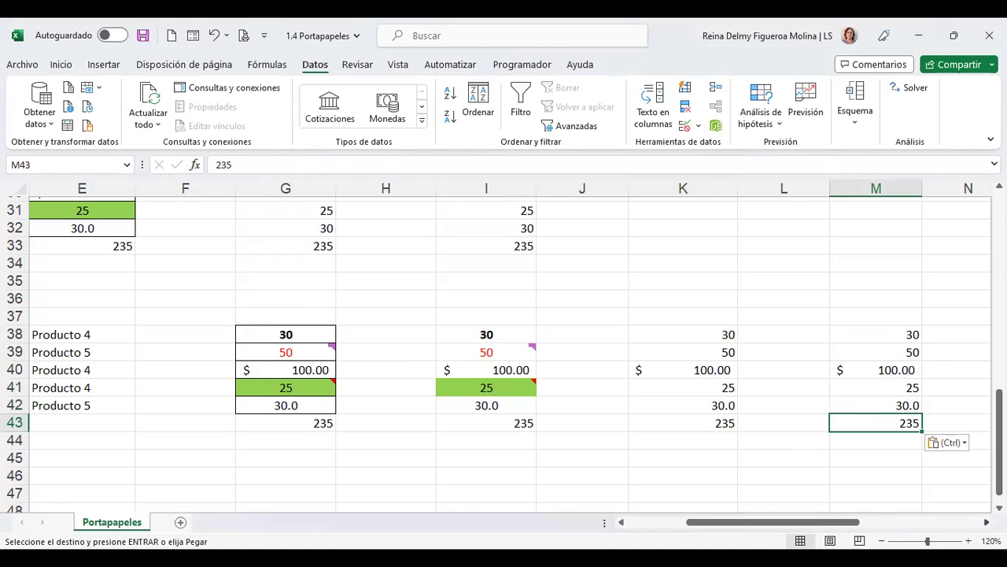
# Cancel a paste-special attempt at O38 and return to the top of the sheet
pyautogui.hscroll(3, 834, 418)
pyautogui.click(753, 333)
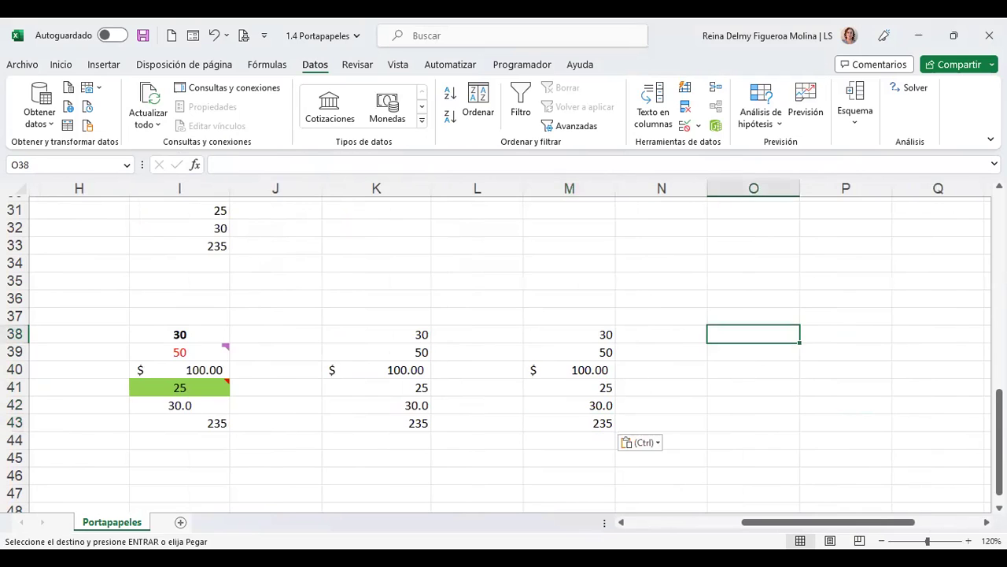
pyautogui.hotkey('ctrl', 'alt', 'v')
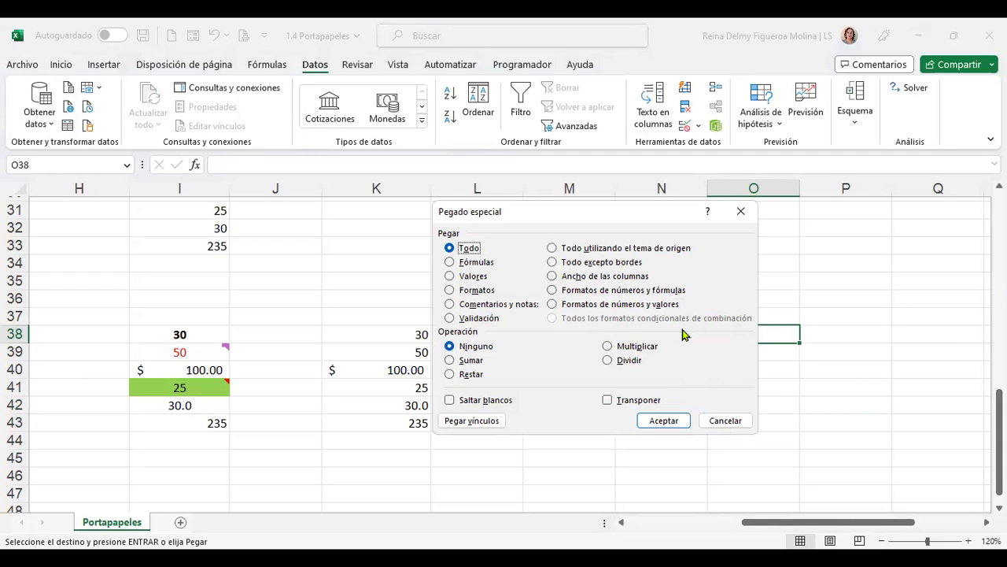
pyautogui.click(738, 421)
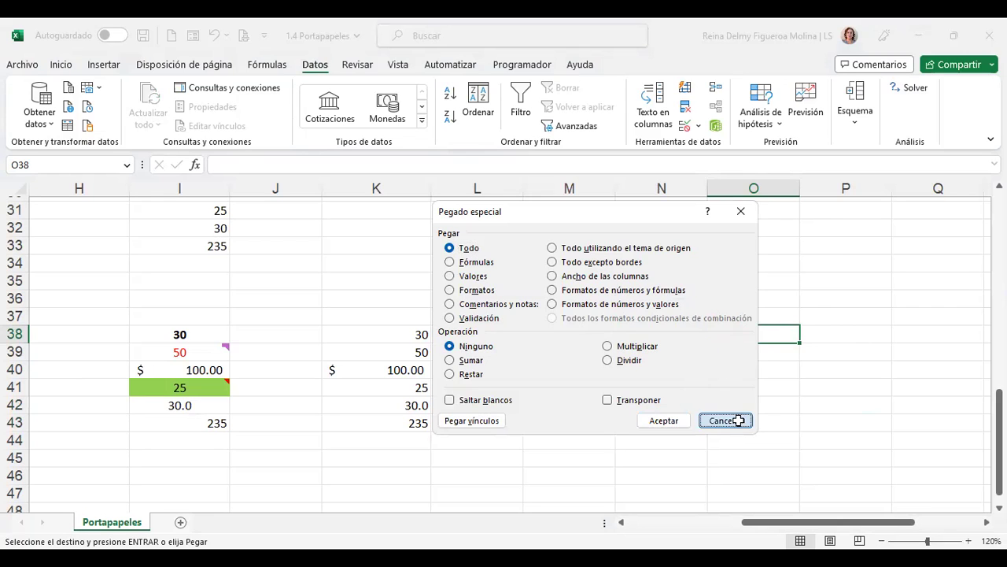
pyautogui.hotkey('ctrl', 'Home')
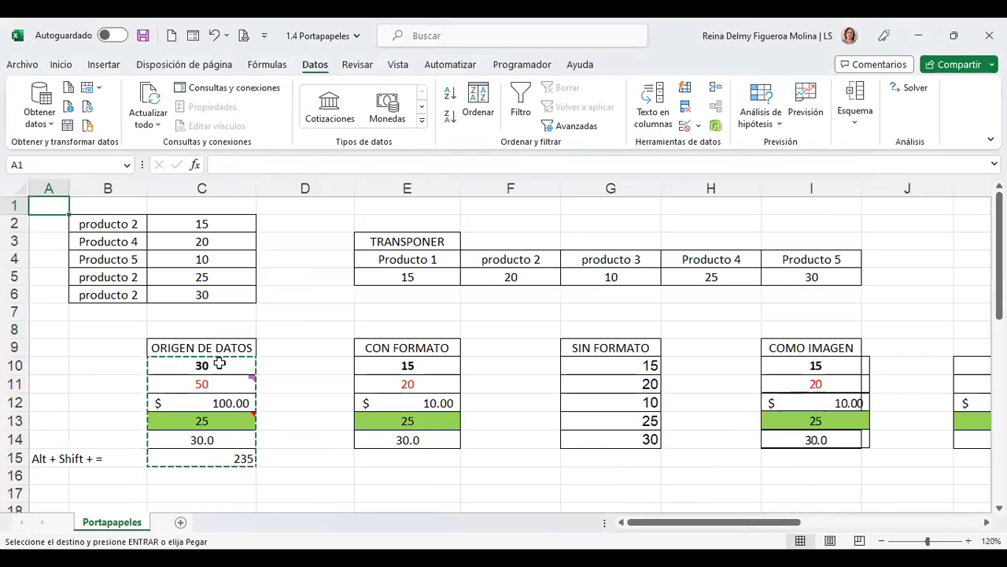
# Select C10:C15 and choose Formato condicional > Reglas para resaltar celdas > Es mayor que
pyautogui.moveTo(216, 368); pyautogui.dragTo(206, 458)
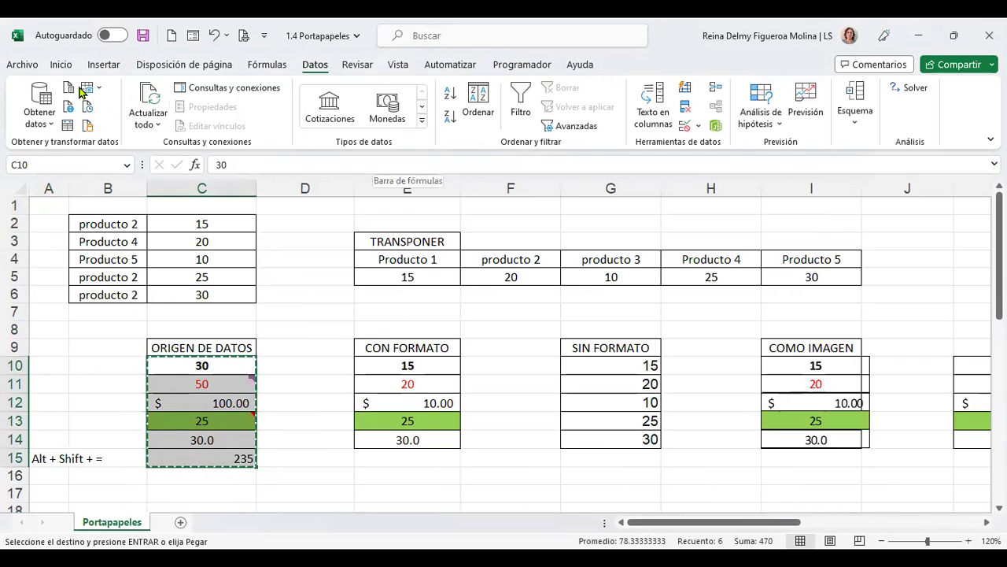
pyautogui.click(63, 67)
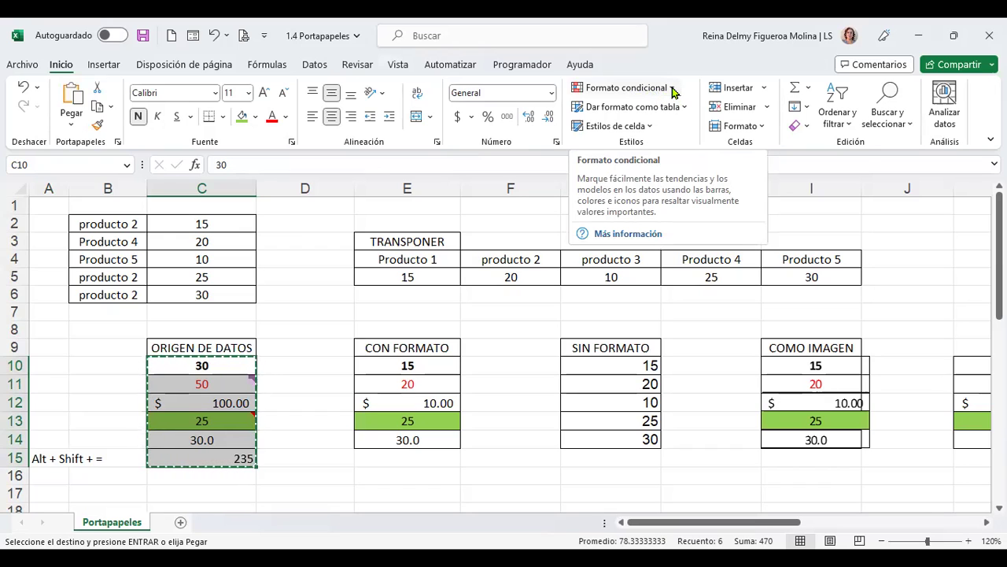
pyautogui.click(673, 92)
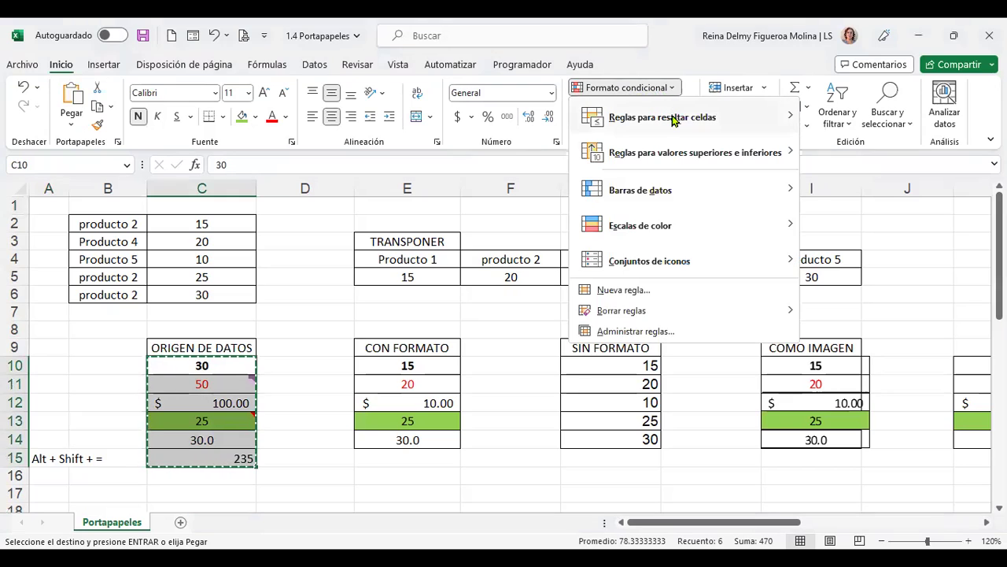
pyautogui.moveTo(675, 119)
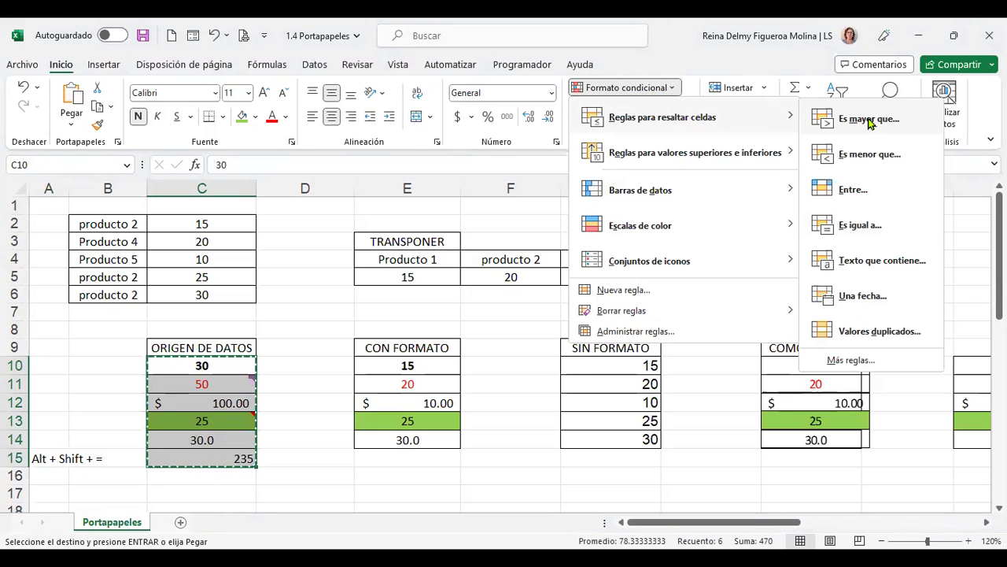
pyautogui.click(869, 119)
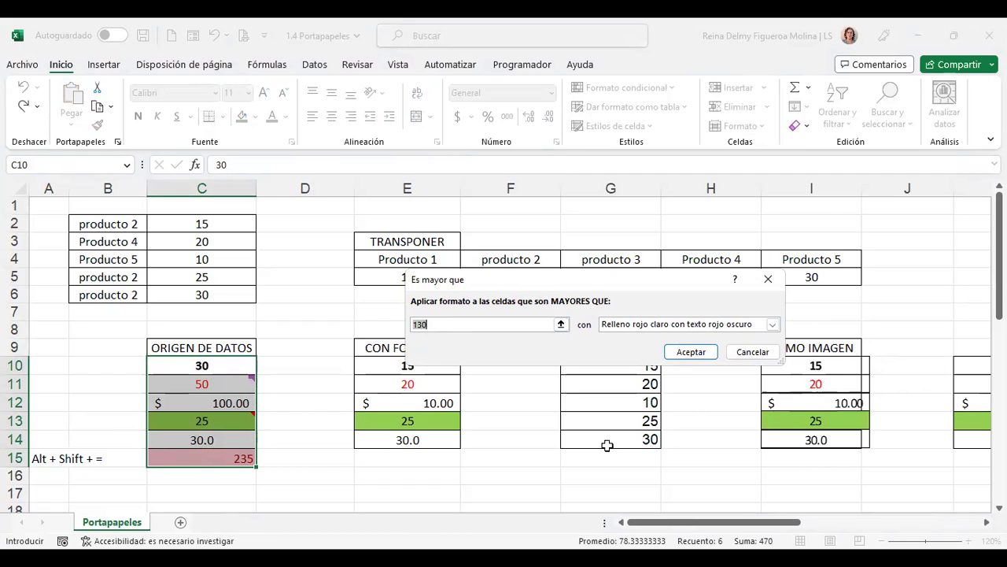
# Confirm the greater-than-130 highlight, then try a less-than rule and cancel it
pyautogui.click(693, 353)
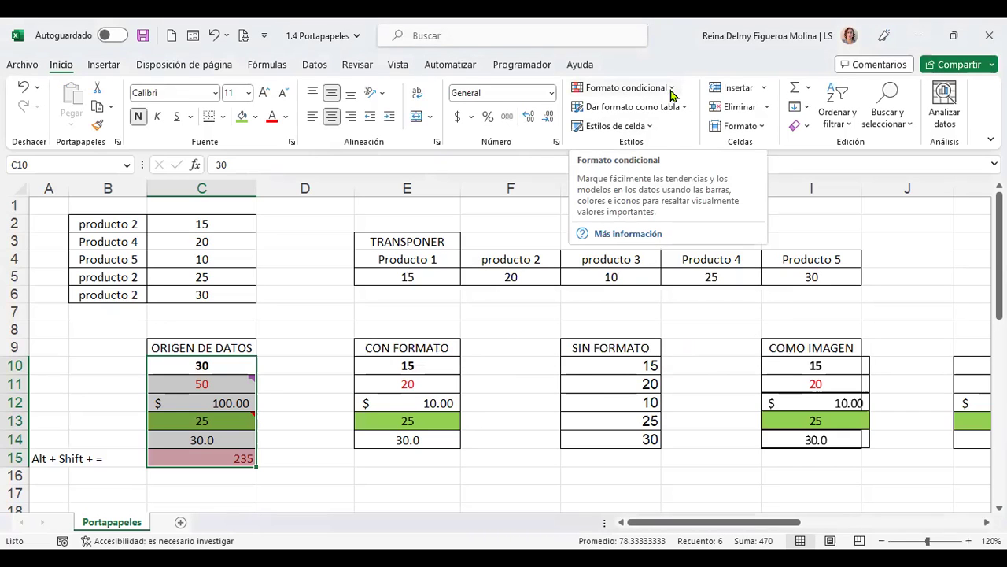
pyautogui.click(672, 90)
pyautogui.moveTo(675, 124)
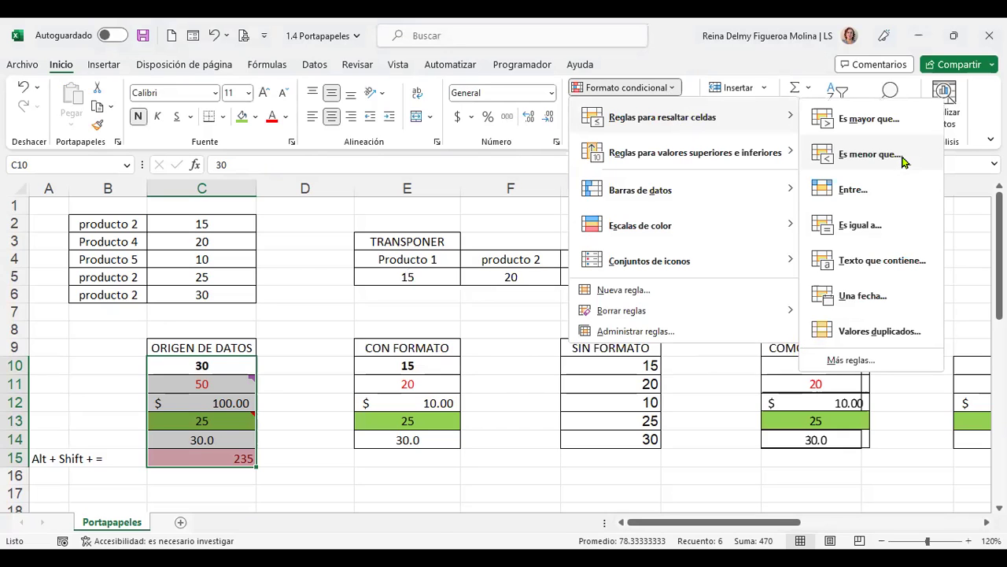
pyautogui.click(904, 161)
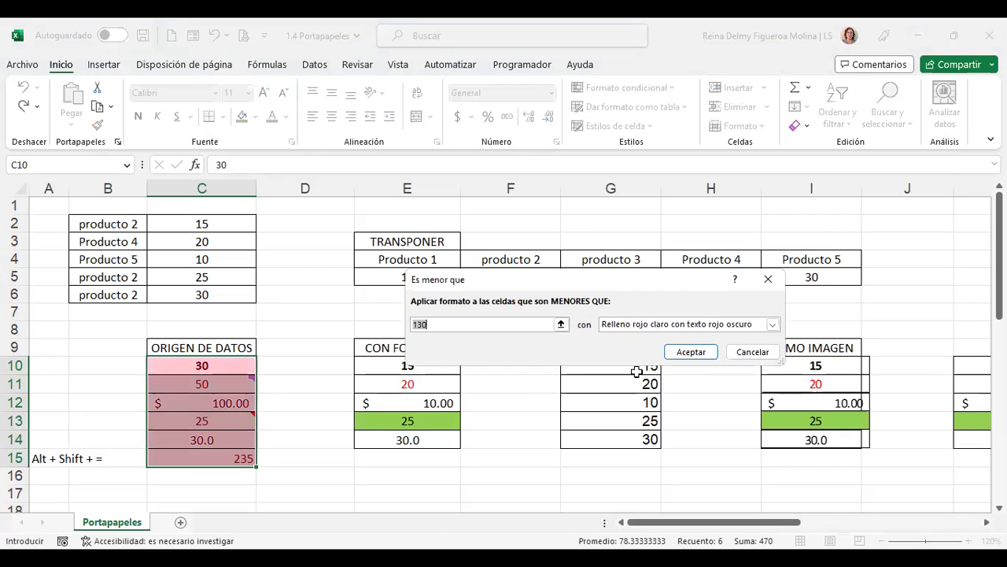
pyautogui.click(752, 352)
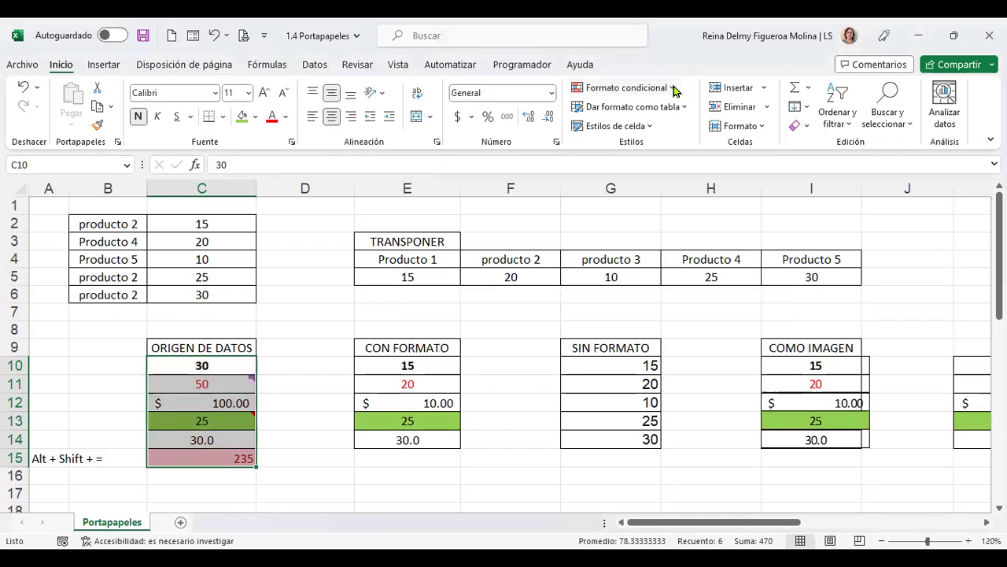
# Preview a between 78 and 183 rule with yellow fill and dark yellow text, then cancel it
pyautogui.click(674, 89)
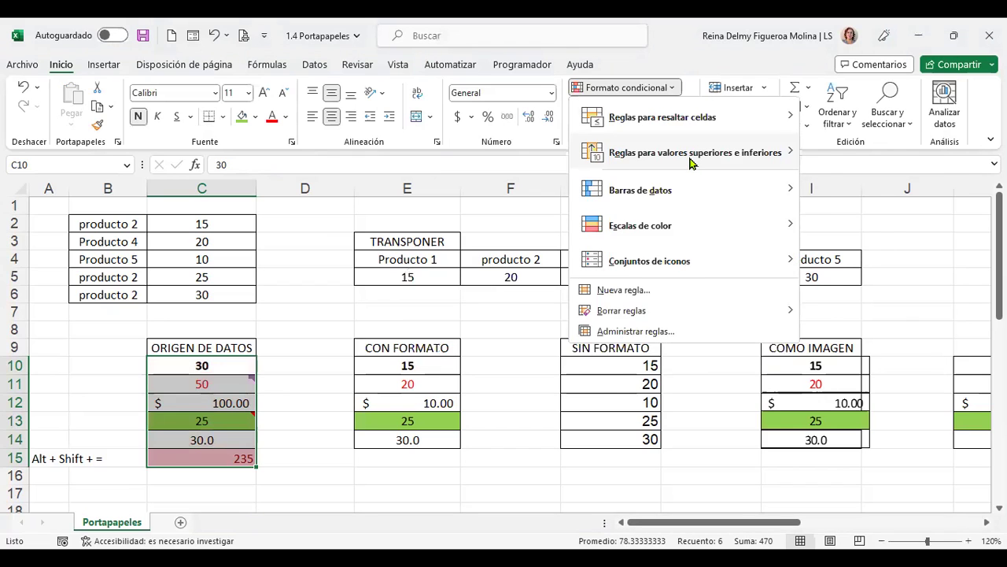
pyautogui.moveTo(691, 161)
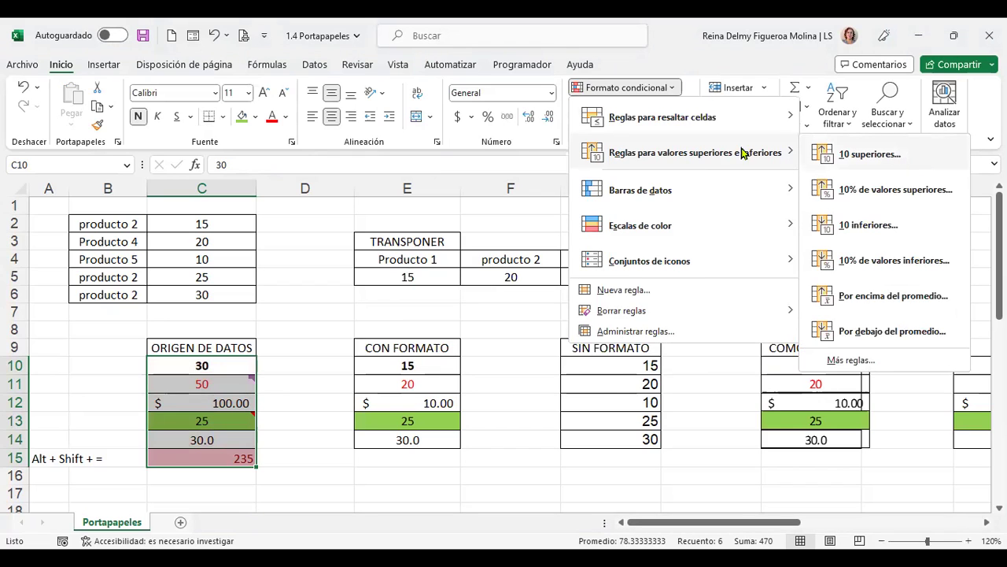
pyautogui.click(836, 187)
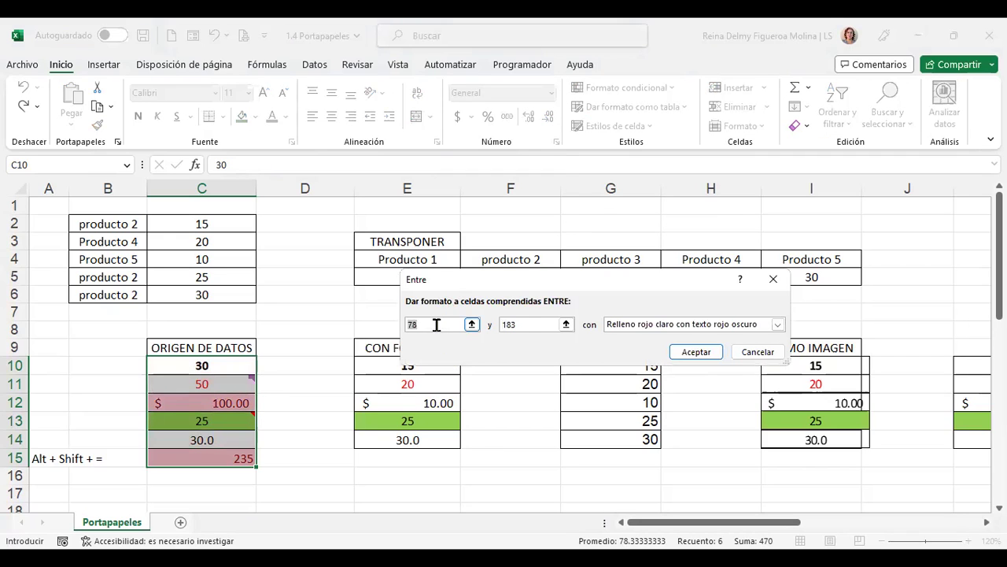
pyautogui.click(778, 325)
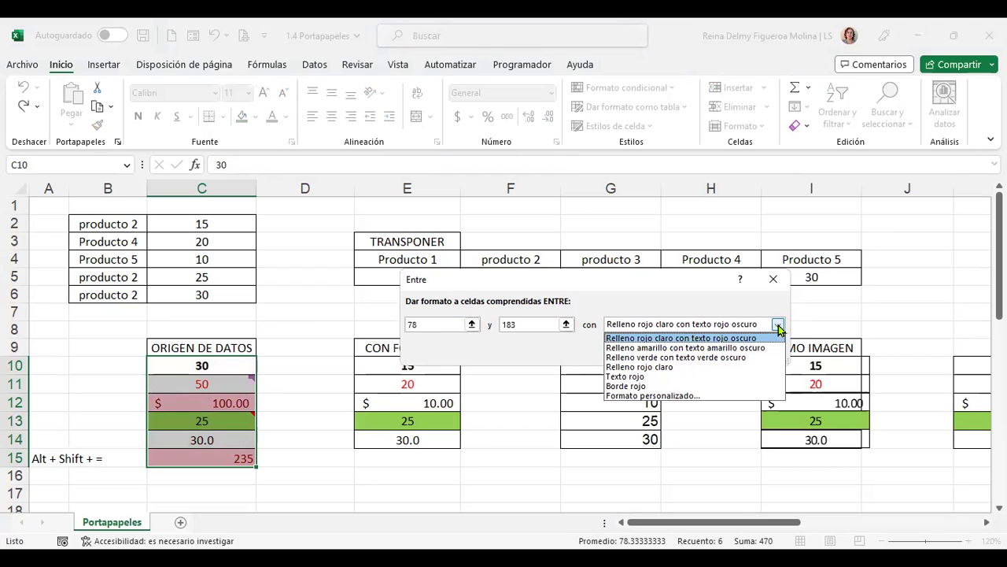
pyautogui.click(704, 348)
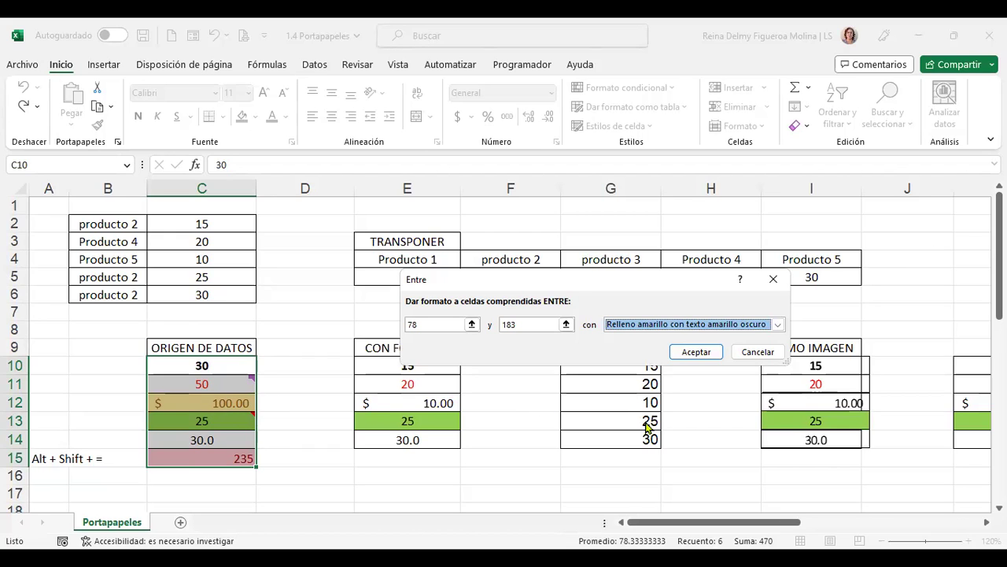
pyautogui.click(758, 351)
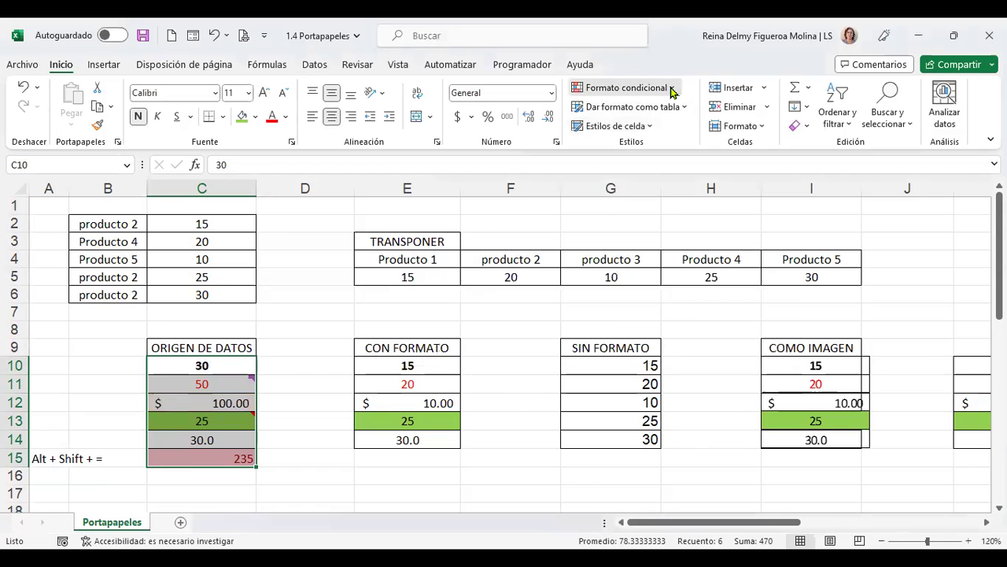
# Apply red solid data bars to C10:C15
pyautogui.click(673, 89)
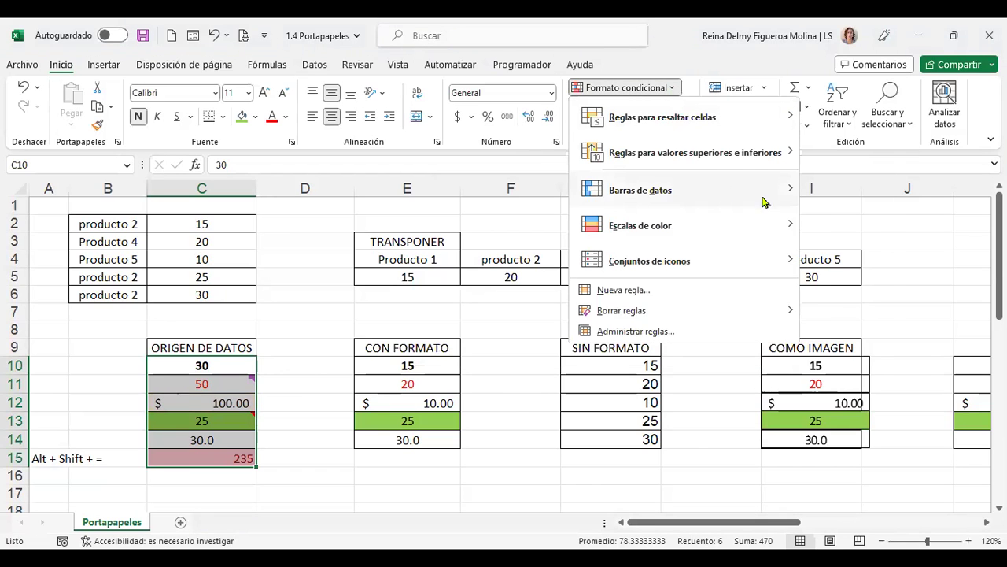
pyautogui.moveTo(763, 199)
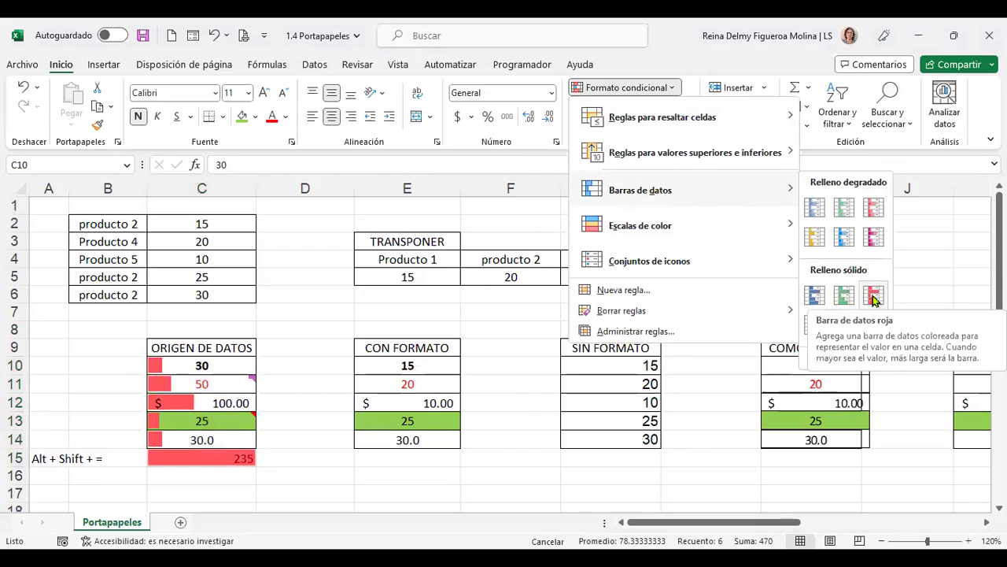
pyautogui.click(873, 297)
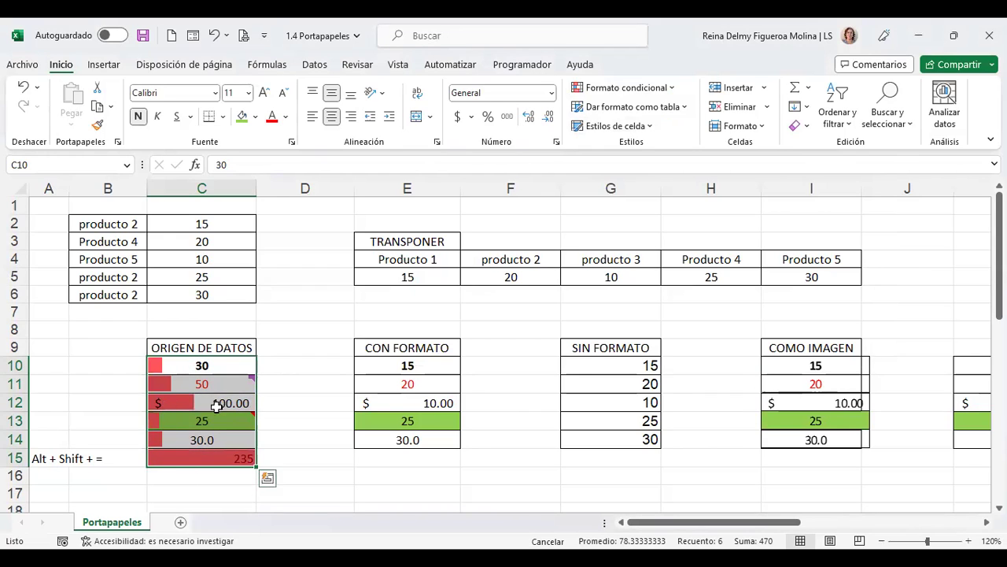
# Replace them with orange gradient data bars and reselect C10:C15
pyautogui.moveTo(214, 384)
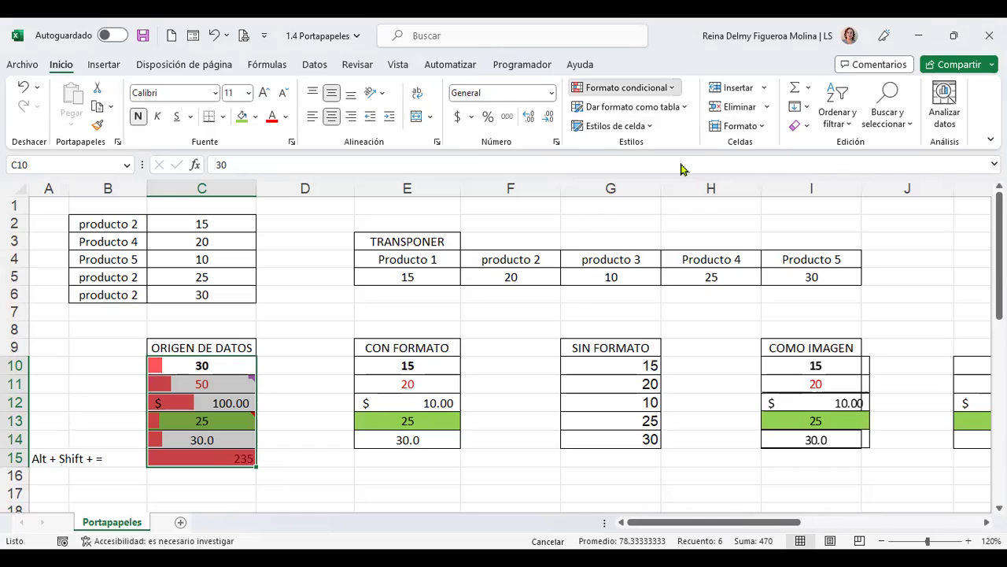
pyautogui.moveTo(686, 201)
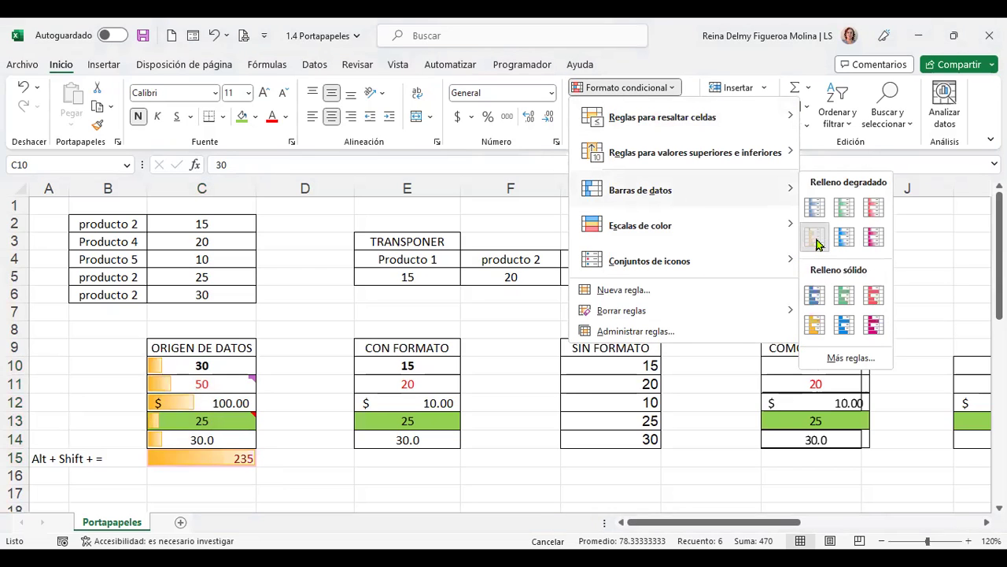
pyautogui.click(816, 242)
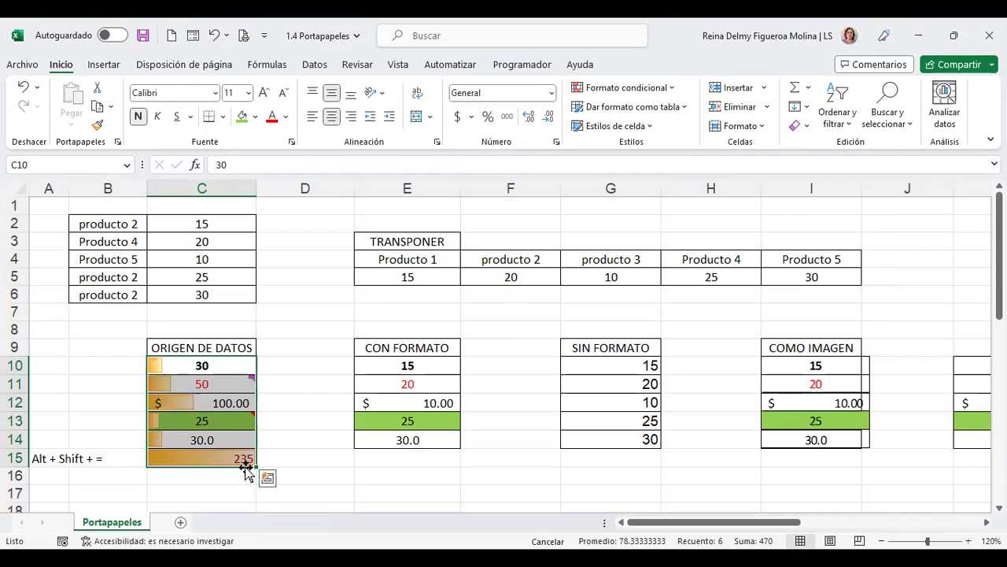
pyautogui.click(274, 460)
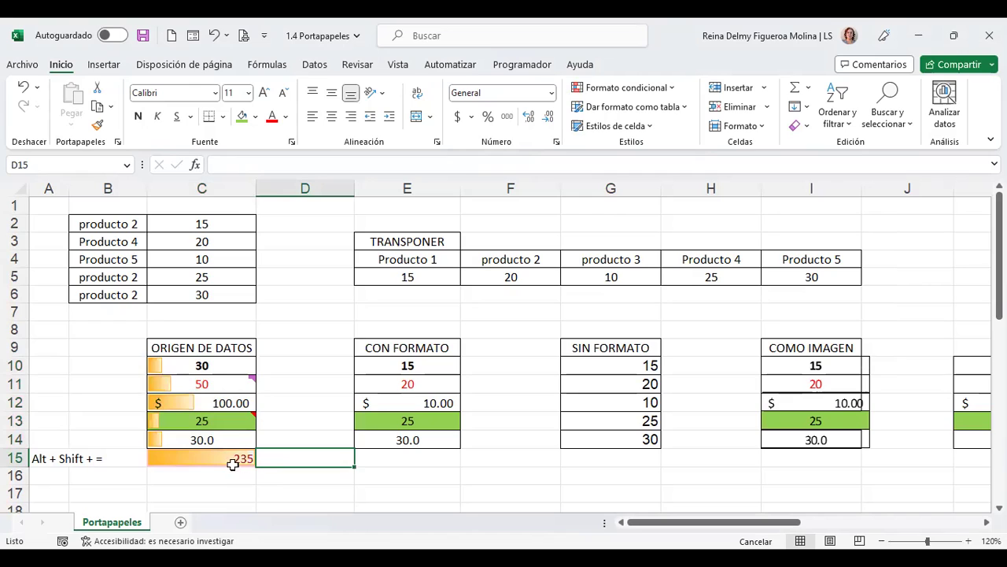
pyautogui.moveTo(225, 368); pyautogui.dragTo(235, 451)
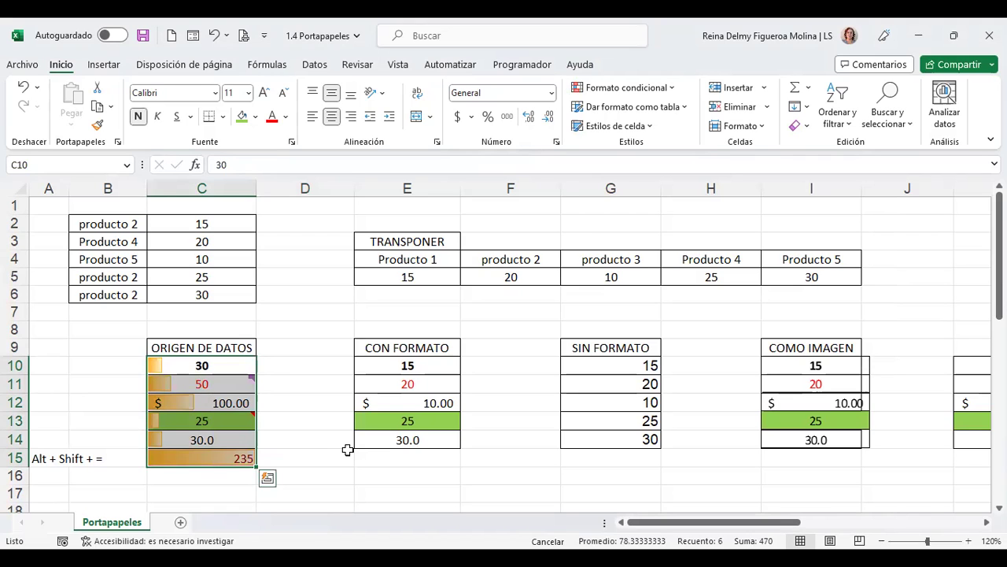
# Paste the copied block into C47:C52 with all merged conditional formats
pyautogui.hotkey('ctrl', 'c')
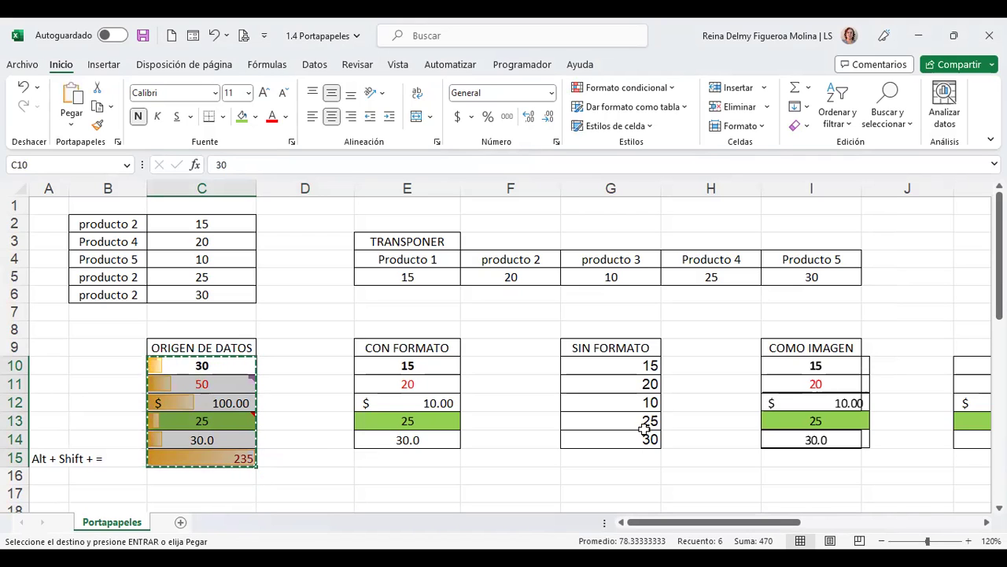
pyautogui.scroll(-10, 644, 428)
pyautogui.scroll(-1, 604, 402)
pyautogui.scroll(-2, 604, 402)
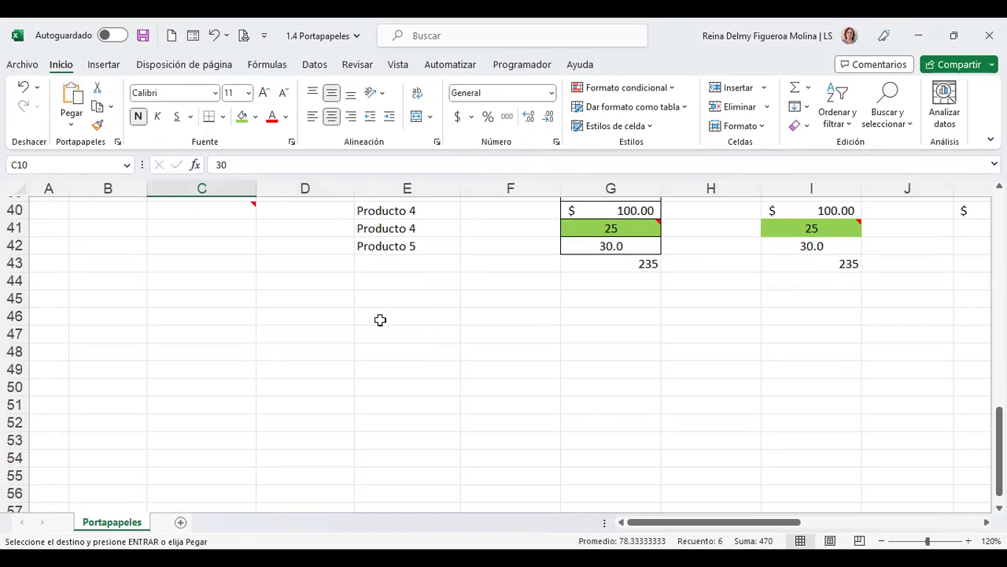
pyautogui.click(185, 334)
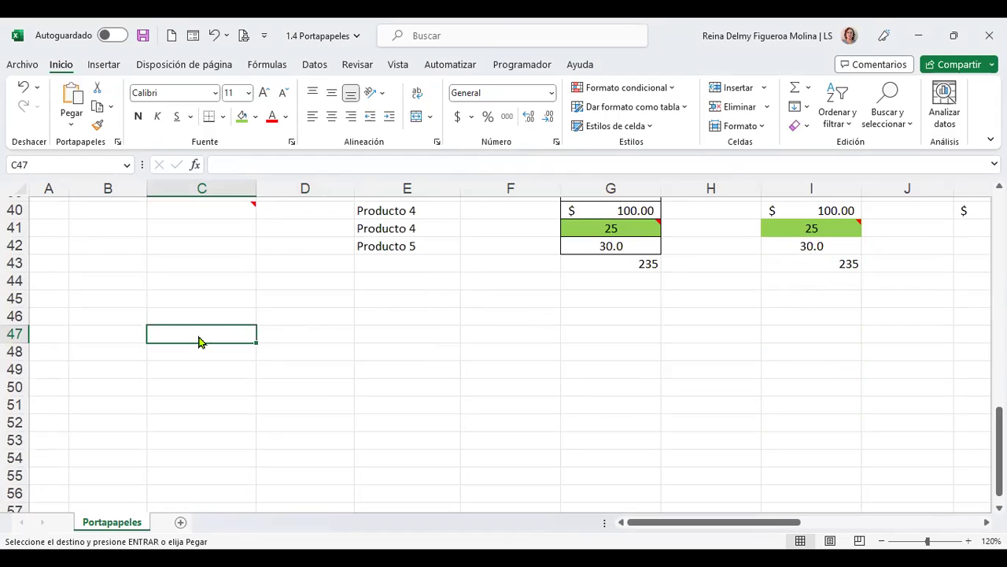
pyautogui.hotkey('ctrl', 'alt', 'v')
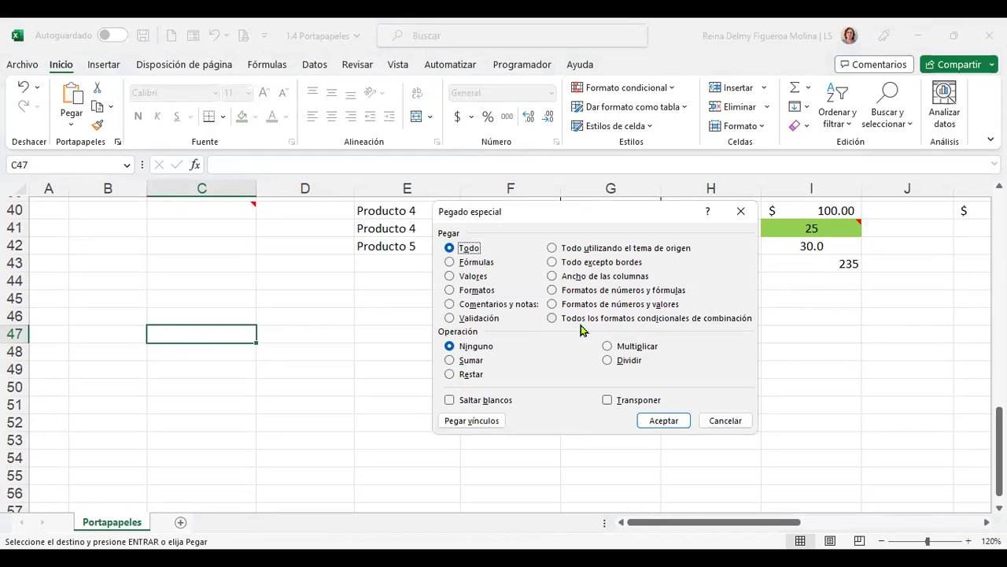
pyautogui.click(743, 319)
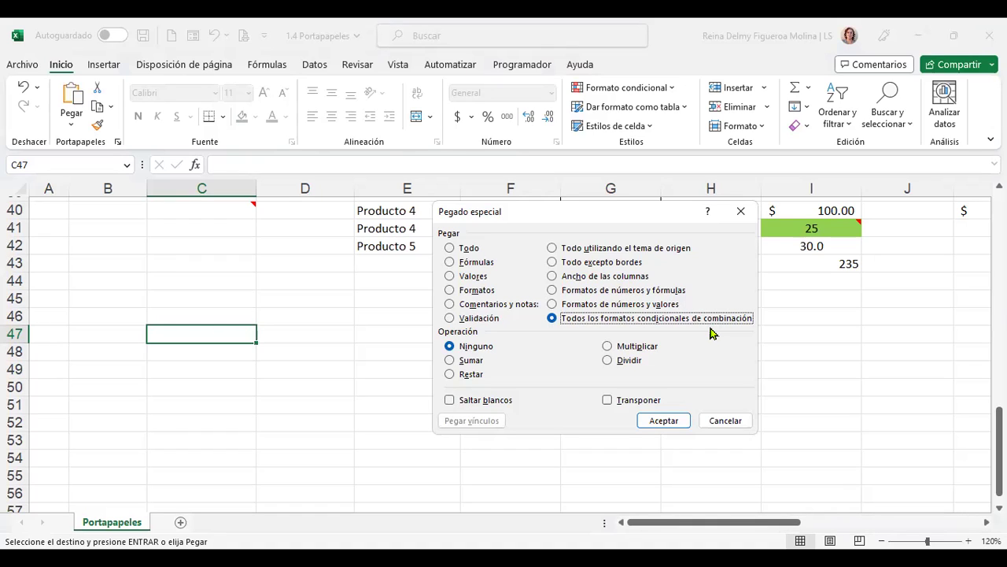
pyautogui.click(664, 421)
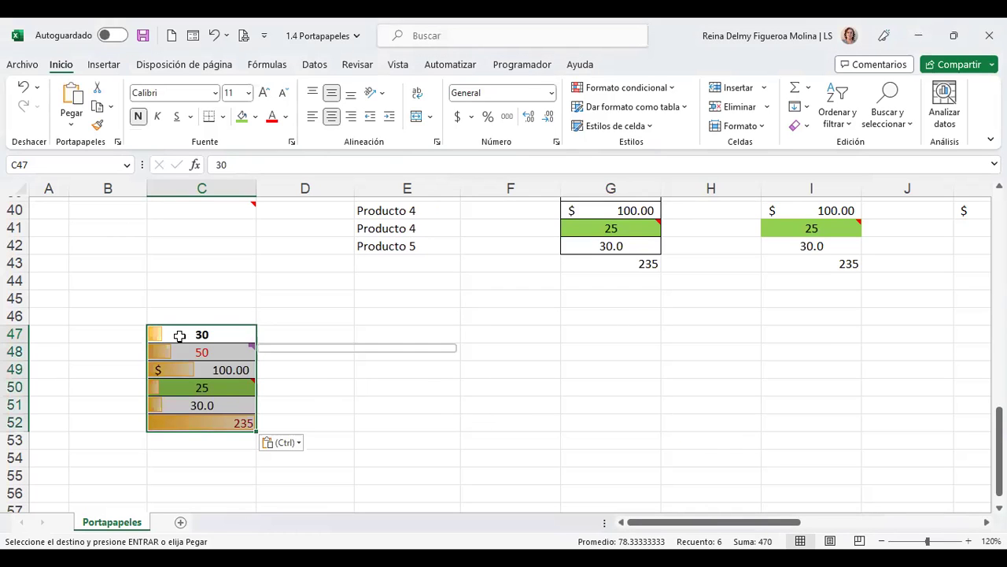
pyautogui.press('Escape')
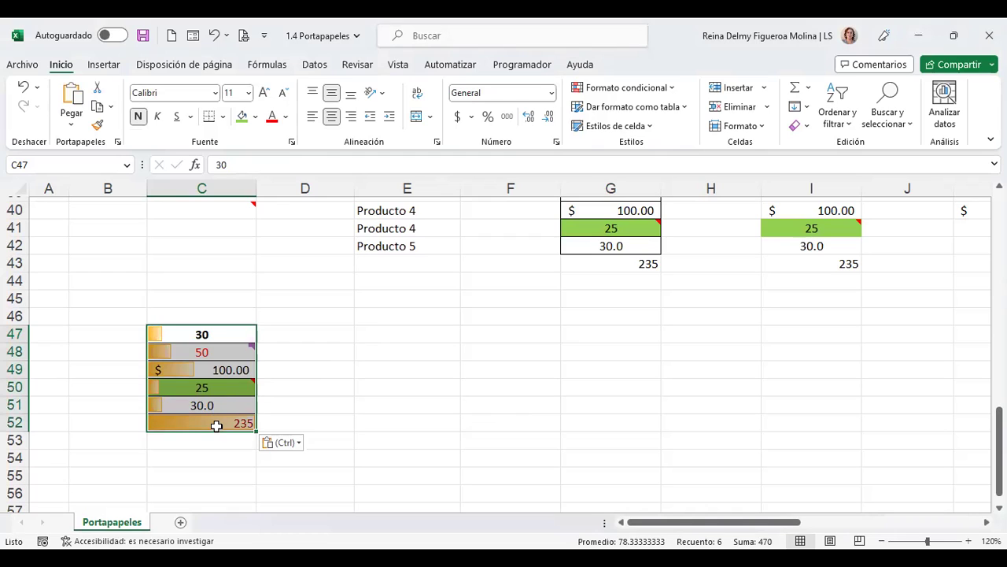
# Check the pasted values in C48:C50 and the =SUMA total of 235 in C52
pyautogui.click(216, 425)
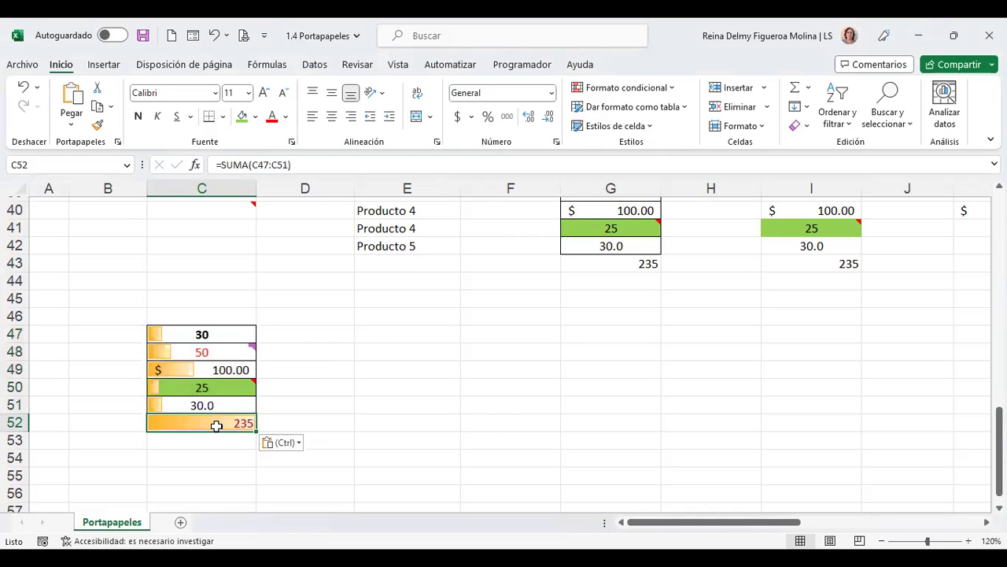
pyautogui.click(220, 385)
pyautogui.click(219, 370)
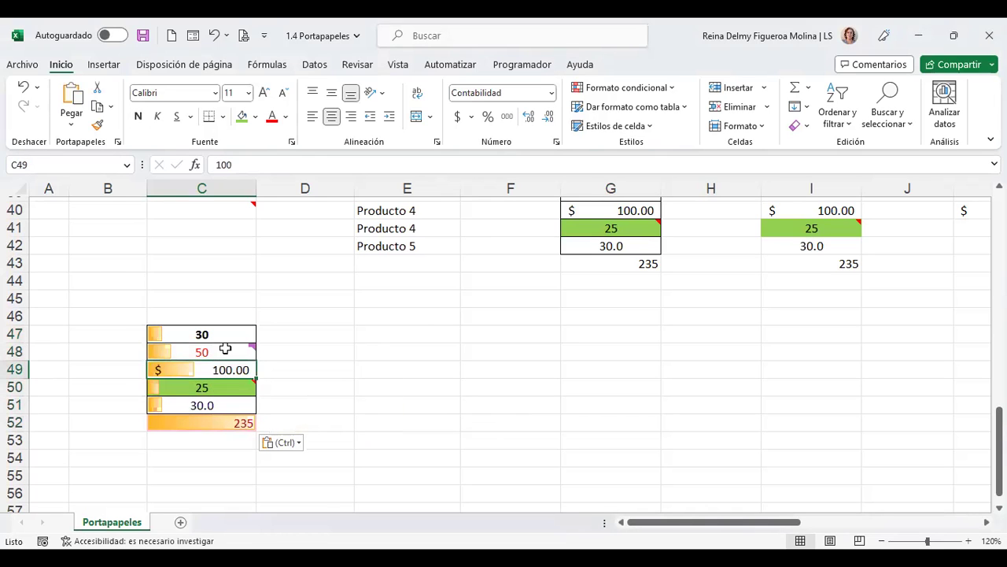
pyautogui.click(225, 350)
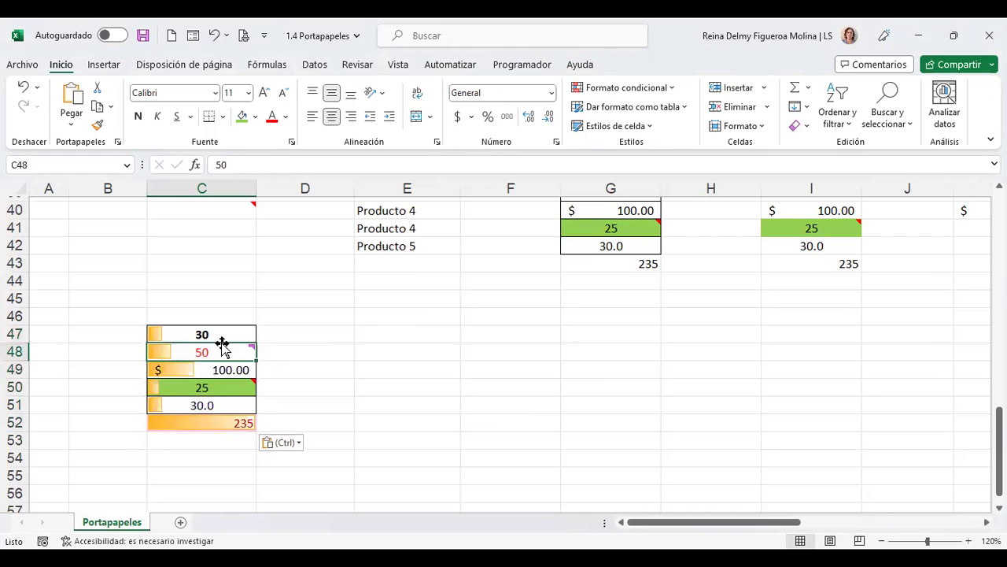
pyautogui.click(218, 369)
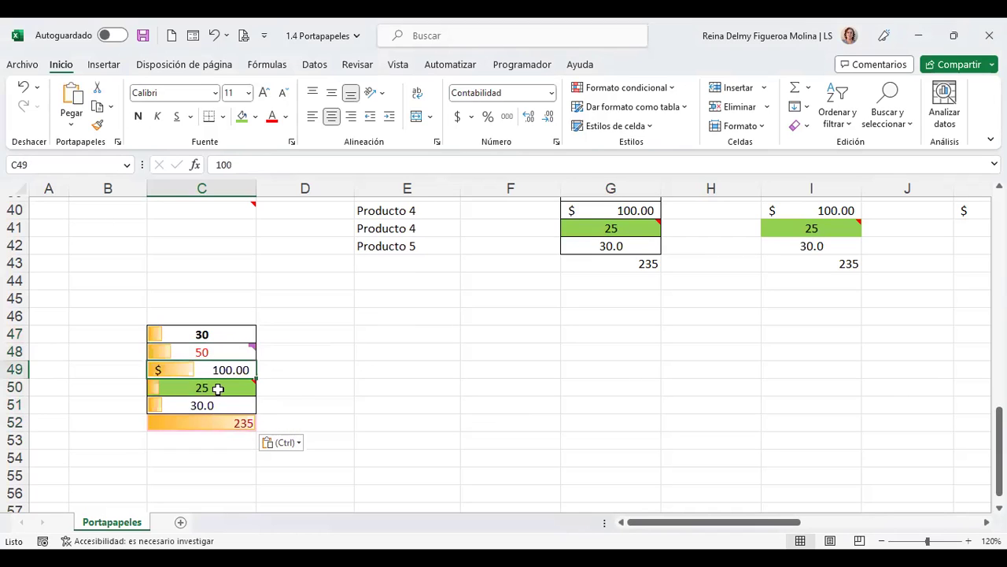
pyautogui.moveTo(218, 388)
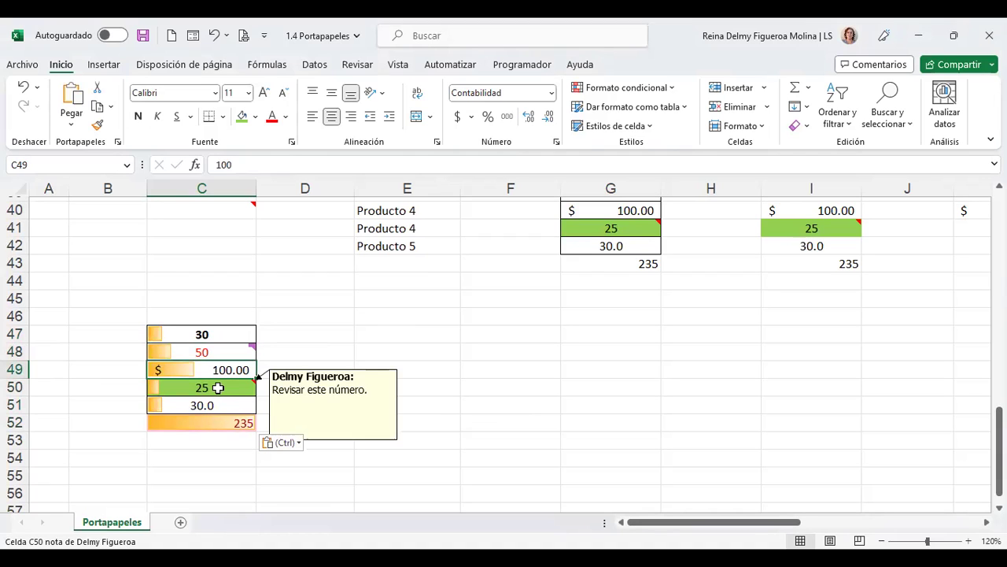
pyautogui.click(229, 423)
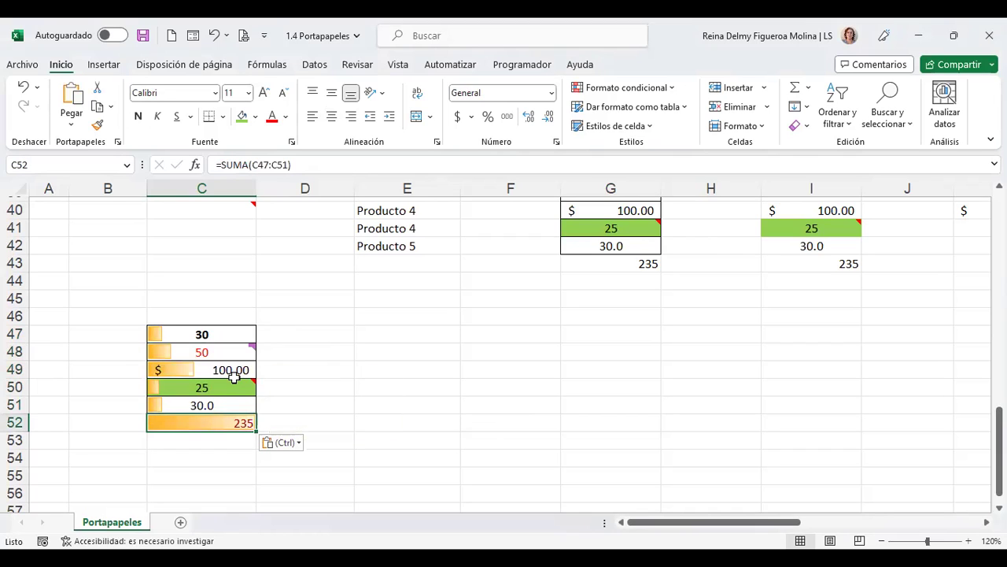
pyautogui.click(423, 330)
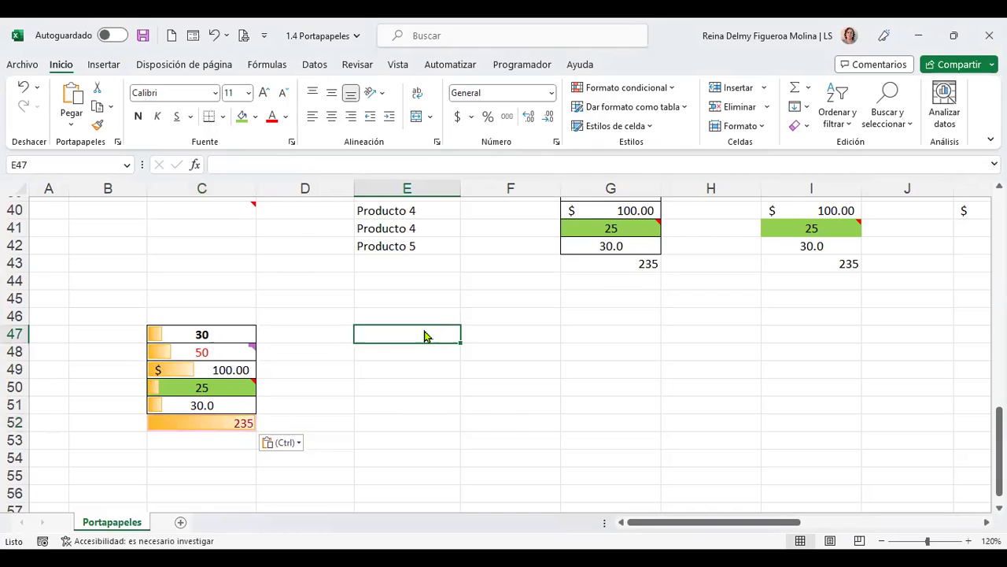
pyautogui.hotkey('ctrl', 'alt', 'v')
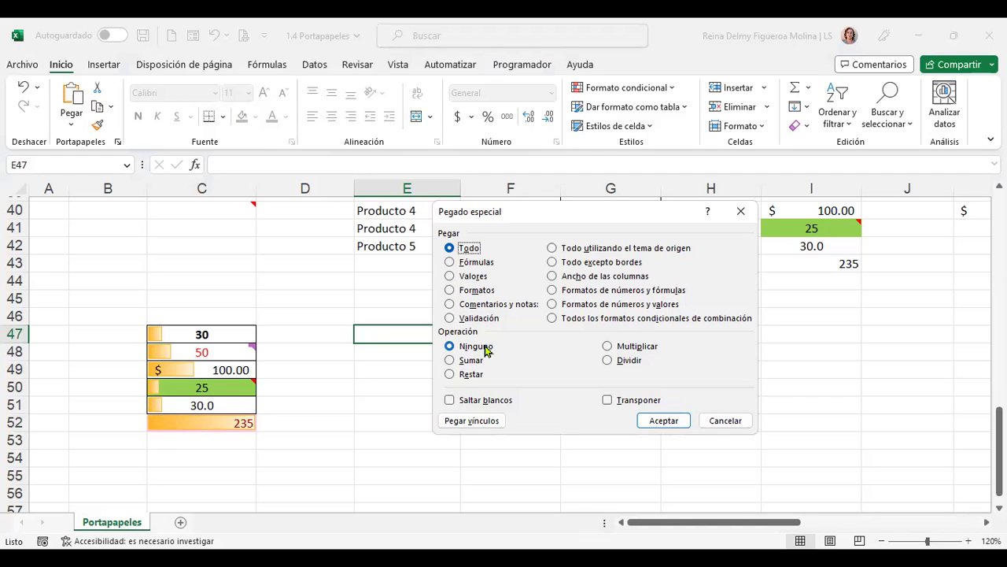
pyautogui.click(464, 361)
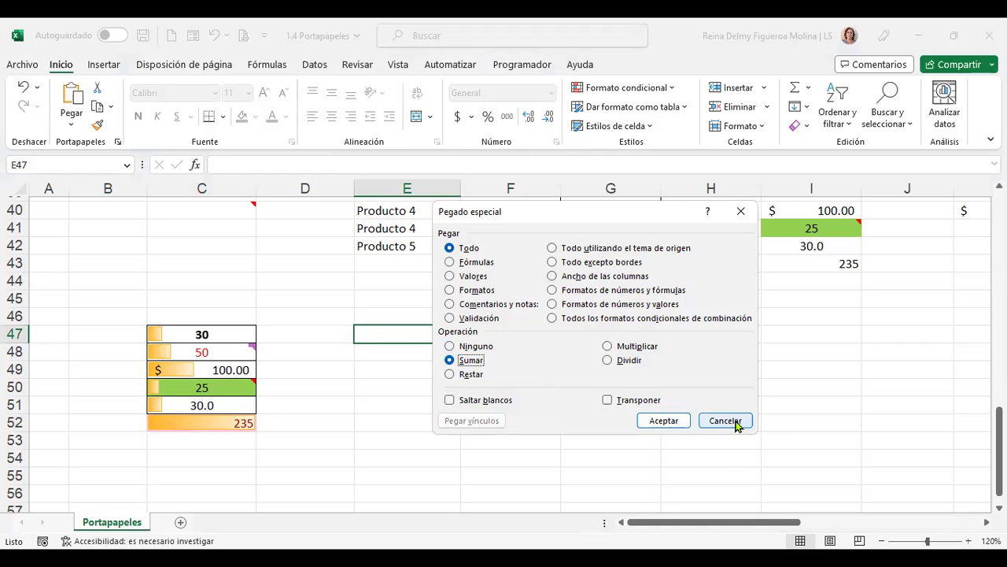
pyautogui.click(735, 422)
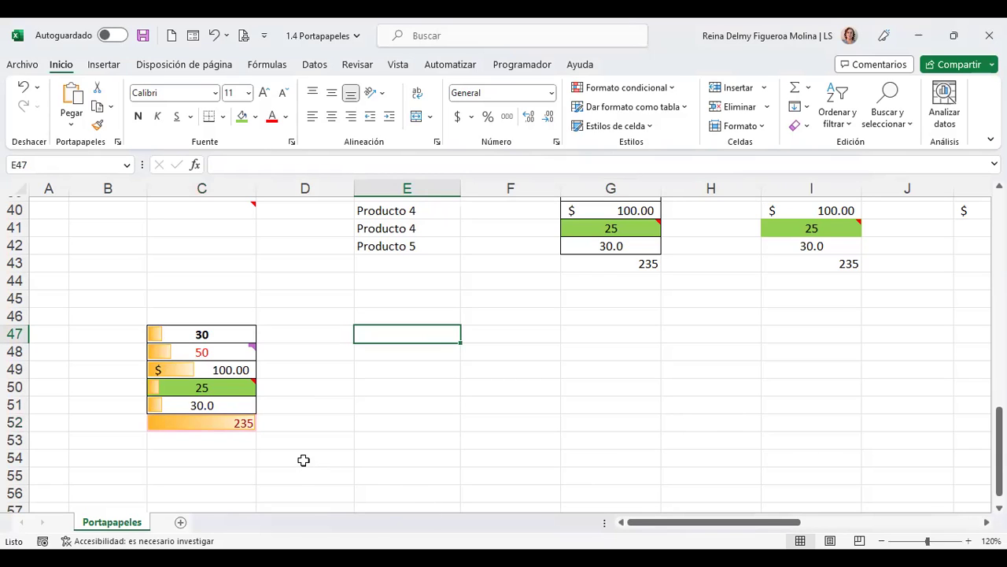
# Copy C47:C52 and paste it at D47, formats and total formula included
pyautogui.moveTo(212, 334); pyautogui.dragTo(206, 423)
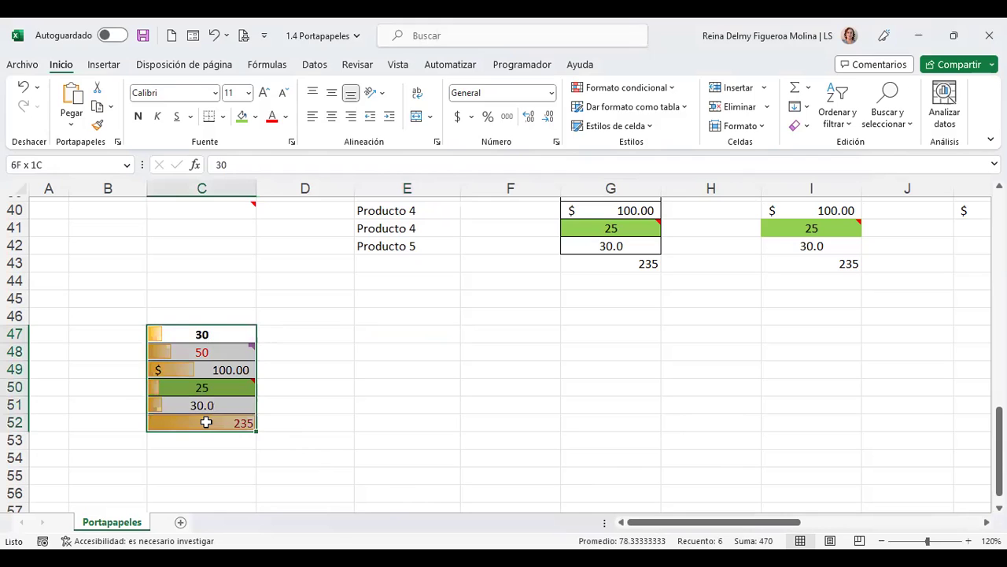
pyautogui.hotkey('ctrl', 'c')
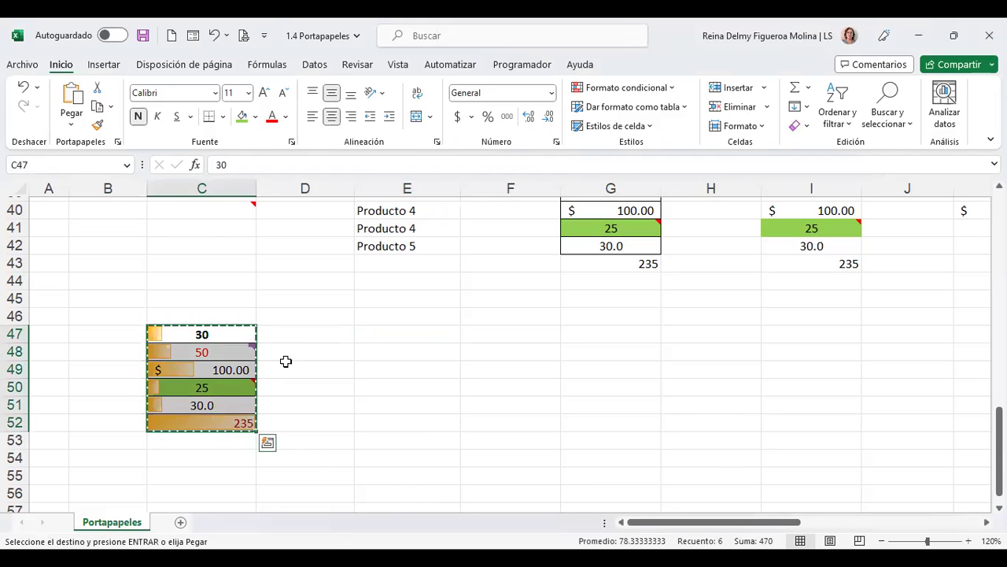
pyautogui.click(299, 336)
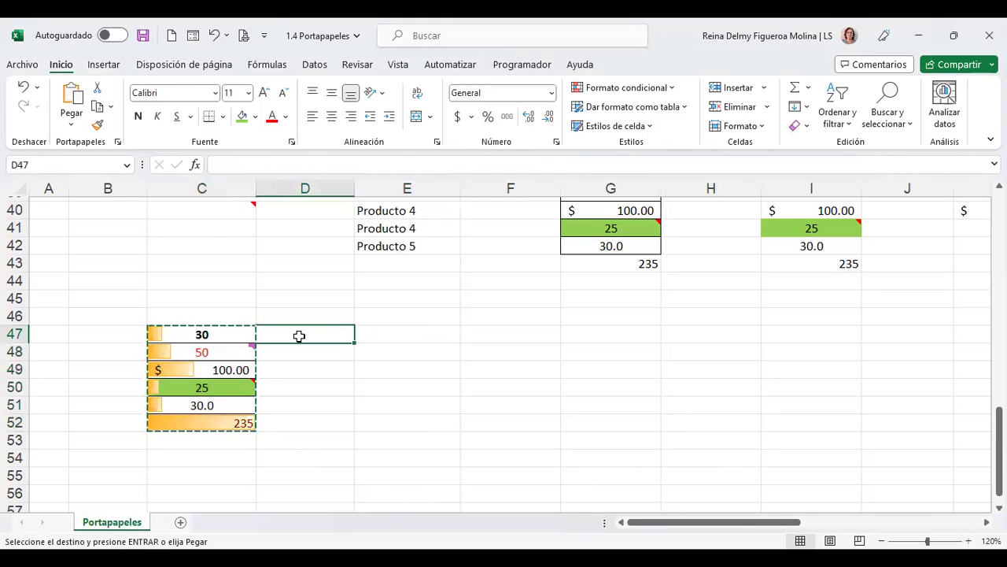
pyautogui.hotkey('ctrl', 'v')
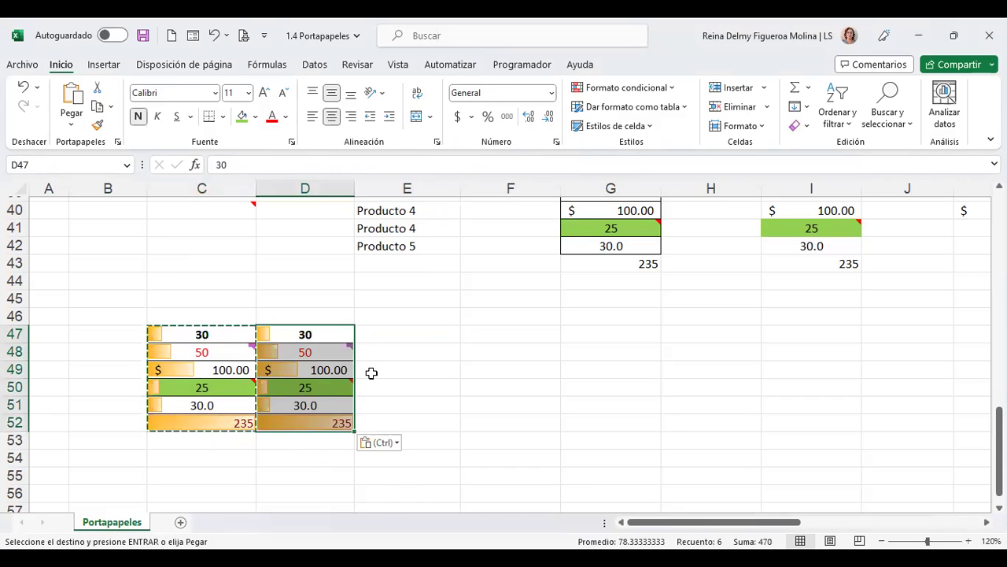
pyautogui.click(318, 420)
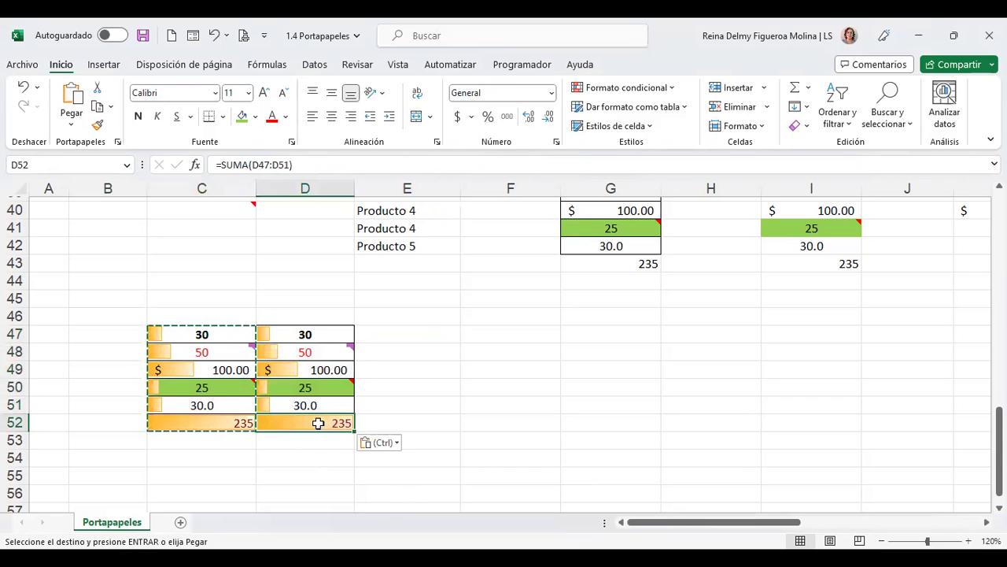
pyautogui.click(321, 336)
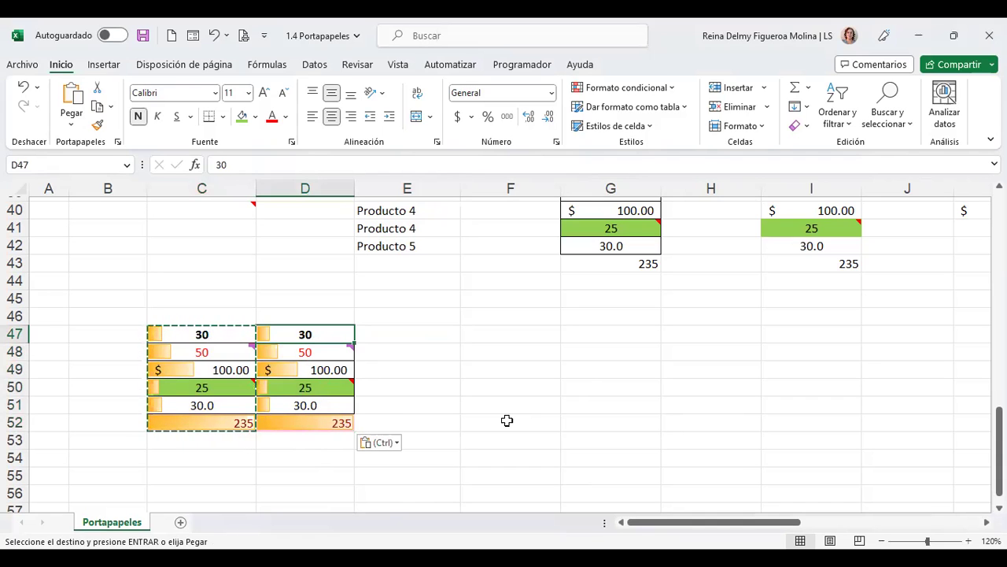
# Enter 1 in each cell of D47:D51
pyautogui.write('1')
pyautogui.press('Return')
pyautogui.write('1')
pyautogui.press('Return')
pyautogui.write('1')
pyautogui.press('Return')
pyautogui.write('1')
pyautogui.press('Return')
pyautogui.write('1')
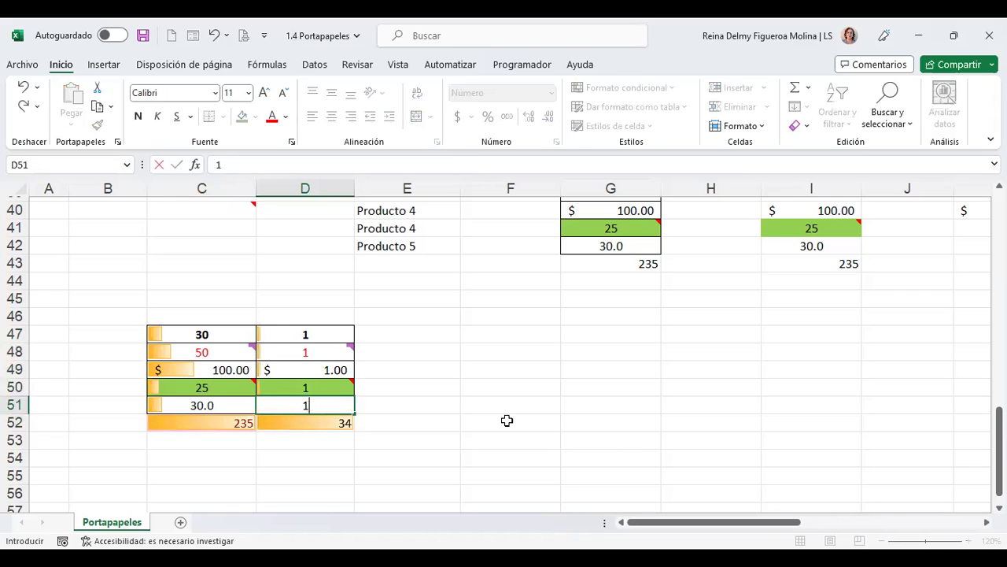
pyautogui.press('Return')
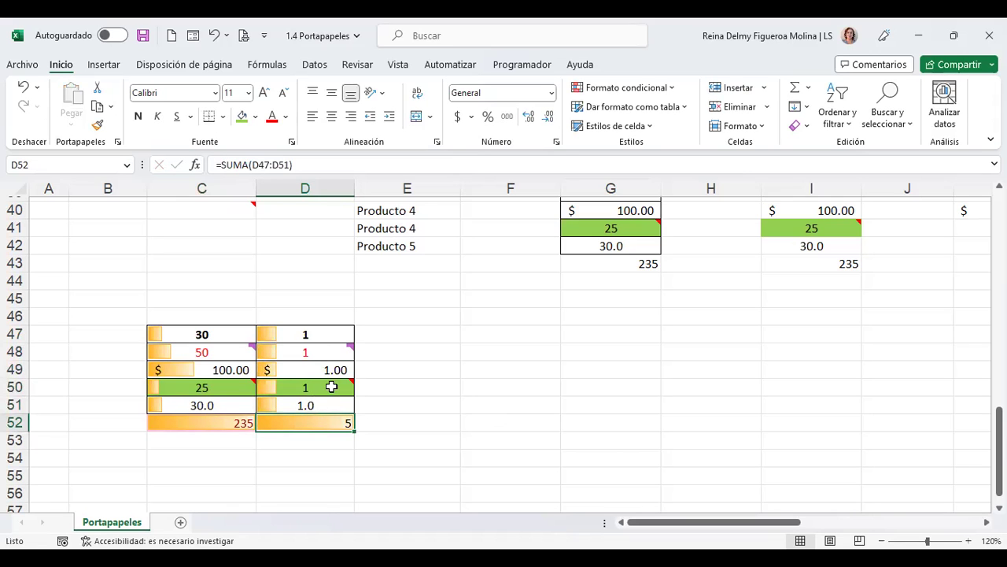
# Select D47:D51 to confirm the total of 5, then reselect C47:C52
pyautogui.moveTo(321, 333); pyautogui.dragTo(321, 421)
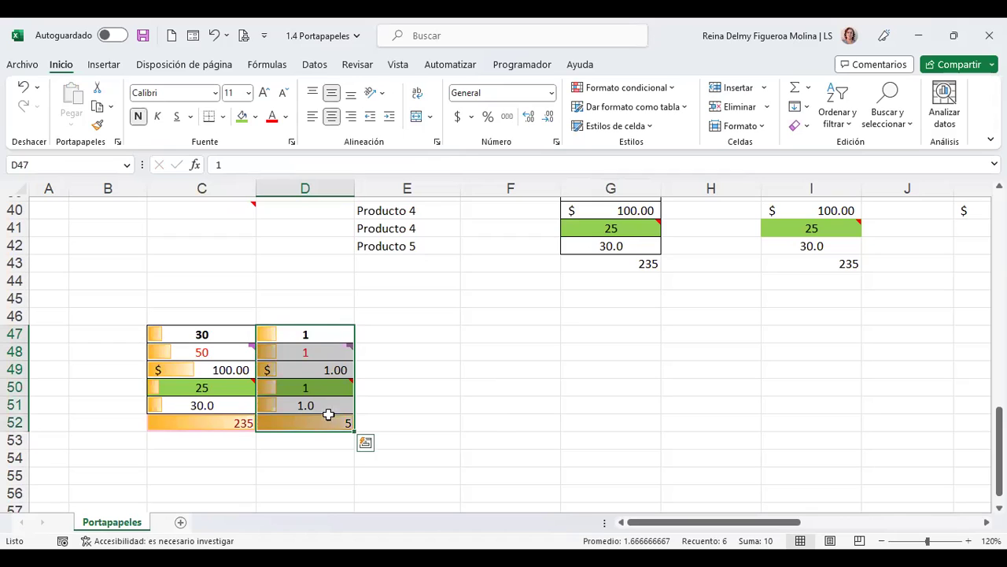
pyautogui.moveTo(334, 391)
pyautogui.moveTo(223, 331); pyautogui.dragTo(221, 421)
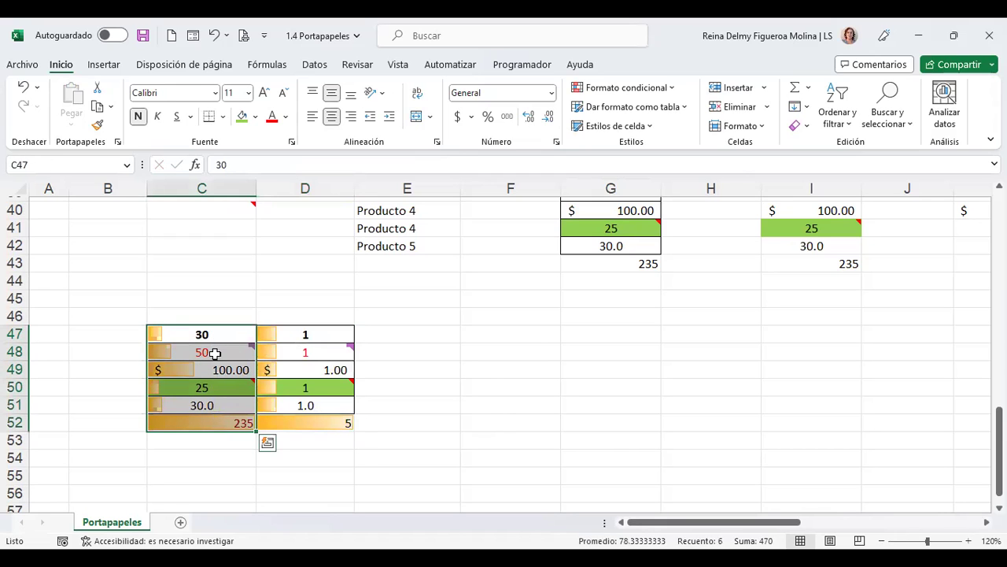
pyautogui.moveTo(215, 354)
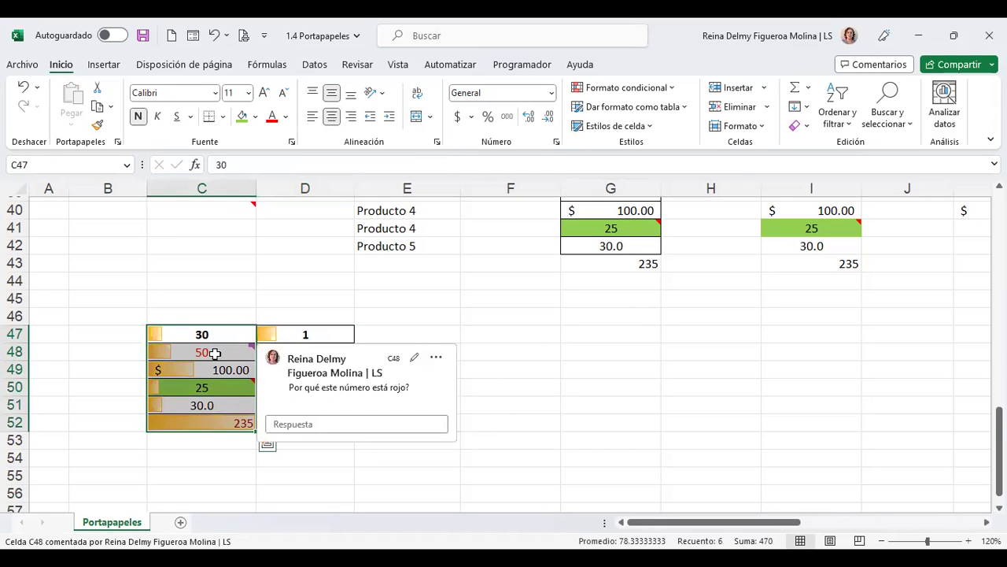
# Paste C47:C52 onto D47 with the Sumar operation, adding the values
pyautogui.hotkey('ctrl', 'c')
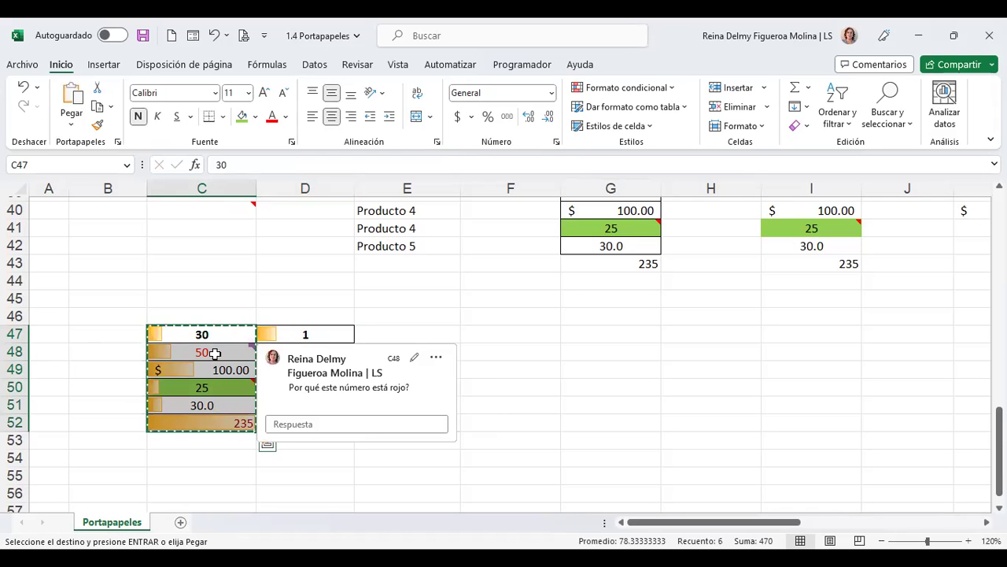
pyautogui.click(310, 335)
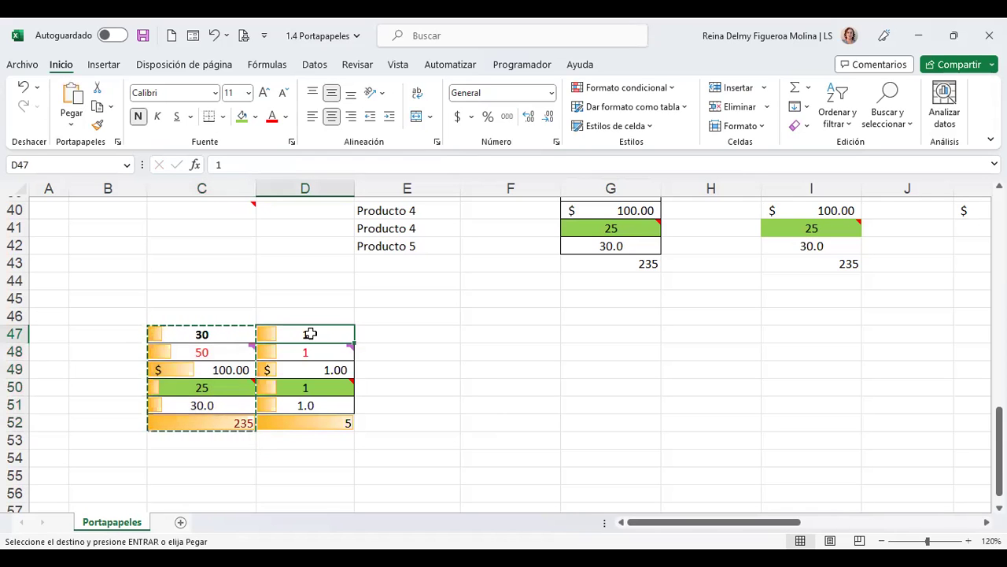
pyautogui.hotkey('ctrl', 'alt', 'v')
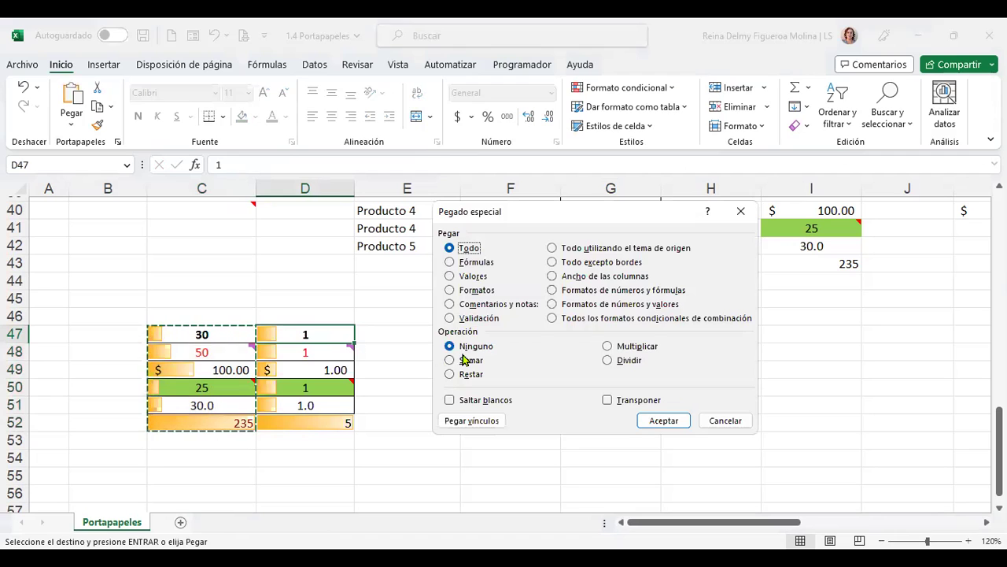
pyautogui.click(467, 361)
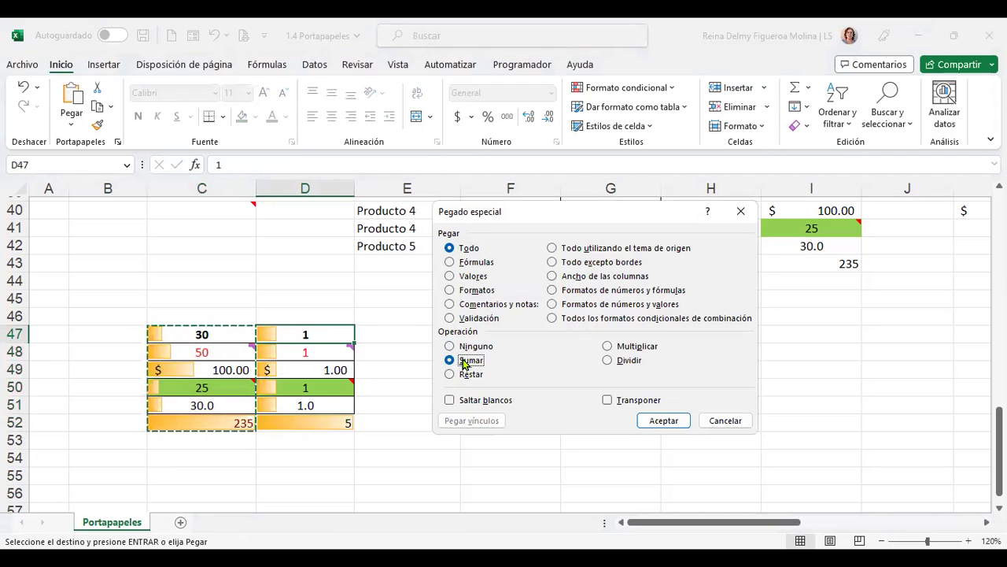
pyautogui.click(682, 422)
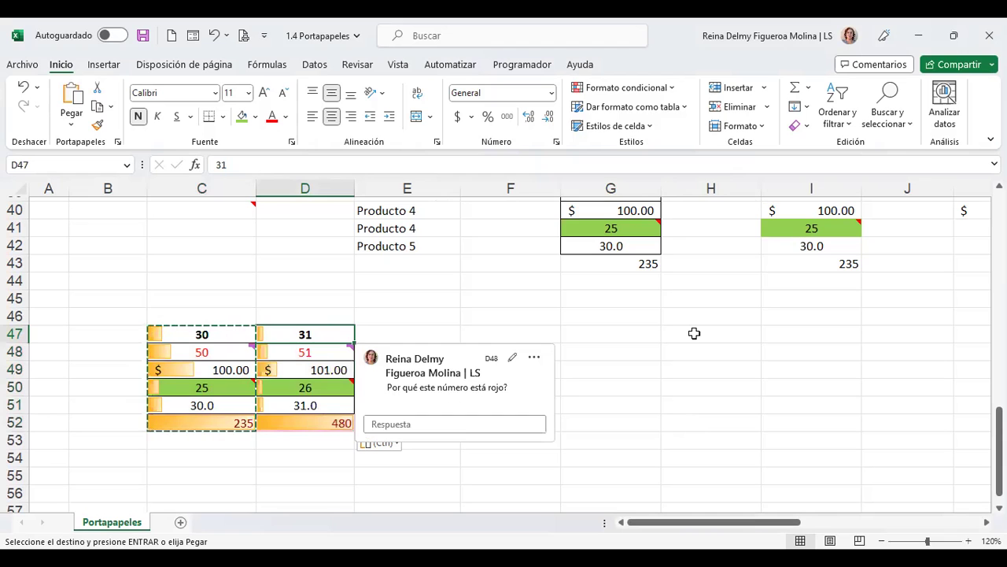
# Step through D47:D51 to check 31, 51, $101.00, 26 and 31.0
pyautogui.press('Down')
pyautogui.press('Down')
pyautogui.press('Down')
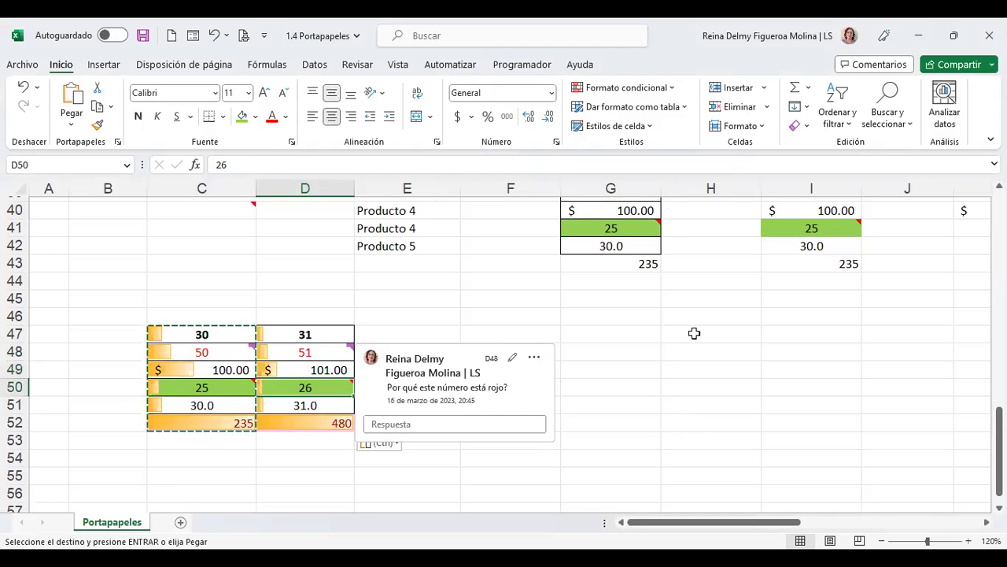
pyautogui.press('Down')
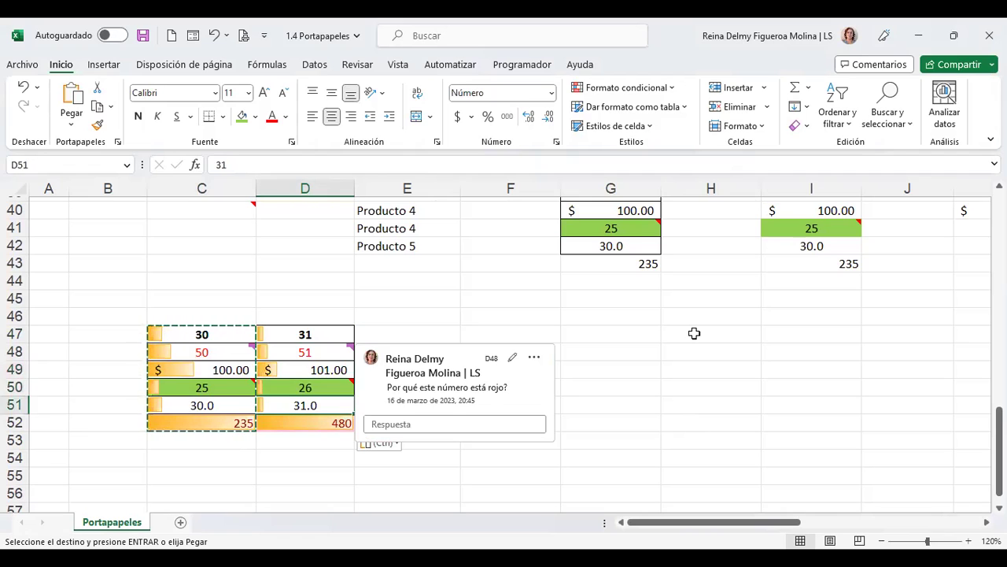
pyautogui.press('Up')
pyautogui.press('Up')
pyautogui.press('Up')
pyautogui.press('Up')
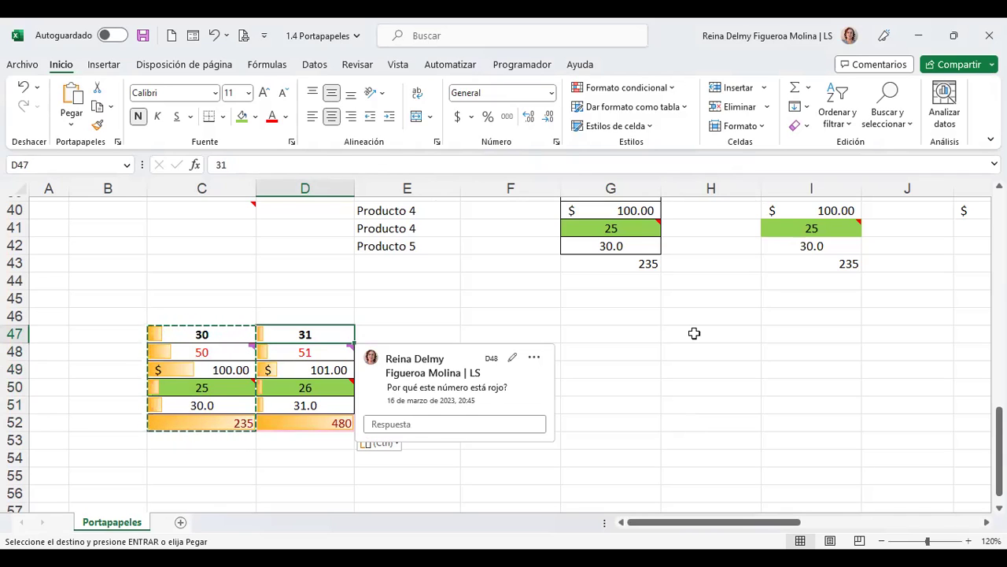
pyautogui.press('Down')
pyautogui.press('Down')
pyautogui.press('Down')
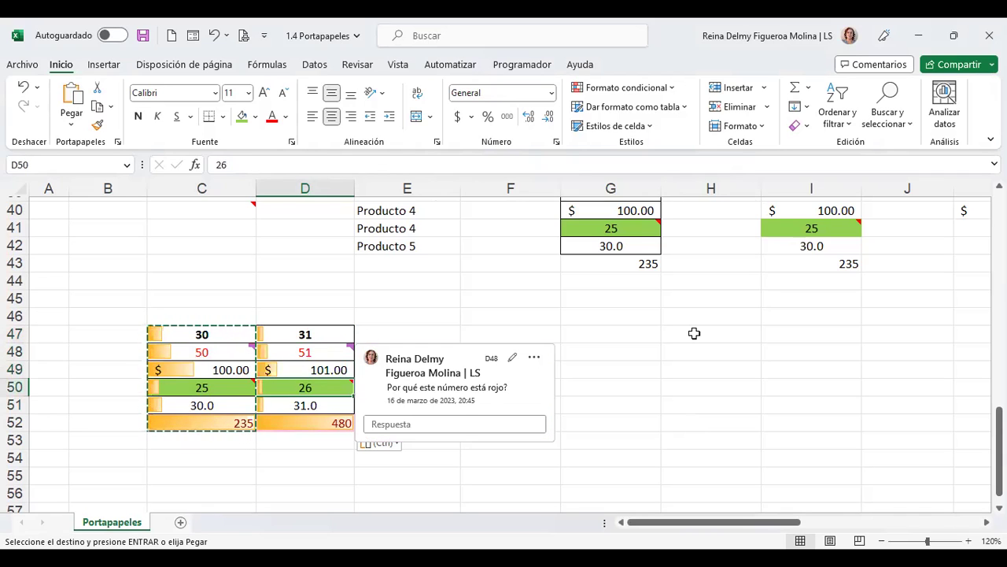
pyautogui.press('Down')
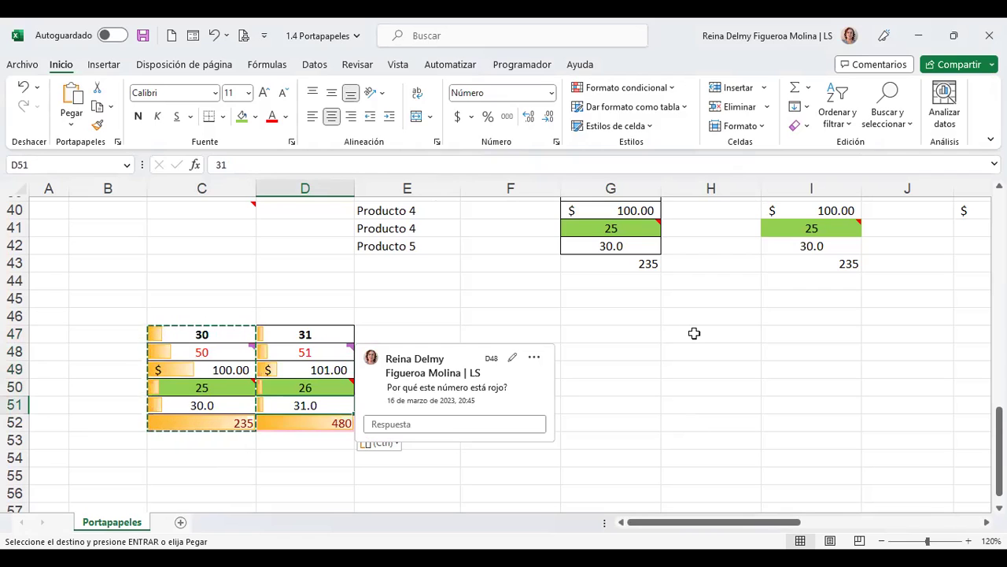
pyautogui.press('Up')
pyautogui.press('Up')
pyautogui.press('Up')
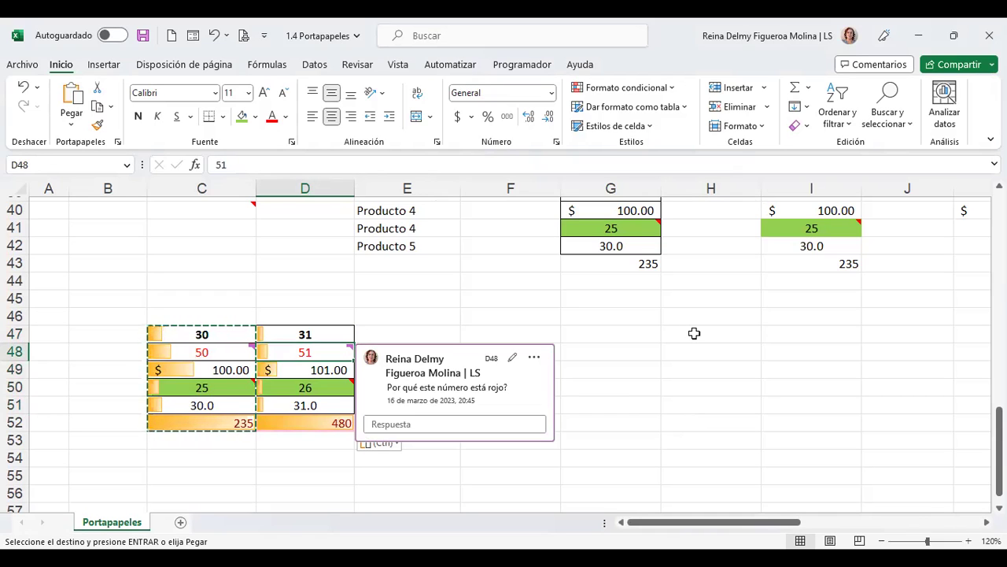
pyautogui.press('Up')
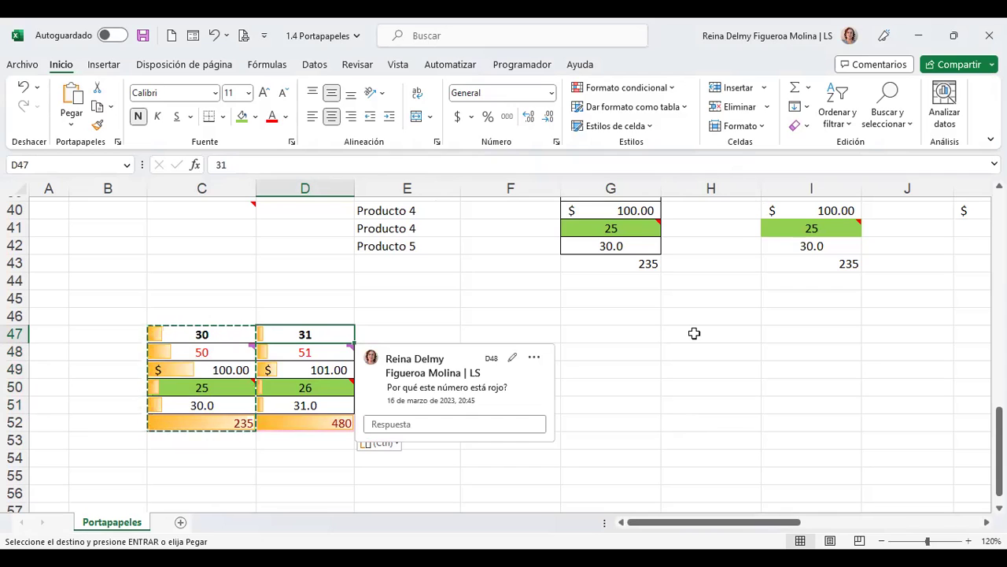
# Reset each cell of D47:D51 to 1
pyautogui.write('1')
pyautogui.press('Return')
pyautogui.write('1')
pyautogui.press('Return')
pyautogui.write('1')
pyautogui.press('Return')
pyautogui.write('1')
pyautogui.press('Return')
pyautogui.write('1')
pyautogui.press('Return')
# Change D52 to =(SUMA(D47:D51))+(SUMA(D47:D51)) so it shows 10
pyautogui.press('Up')
pyautogui.press('Up')
pyautogui.press('Up')
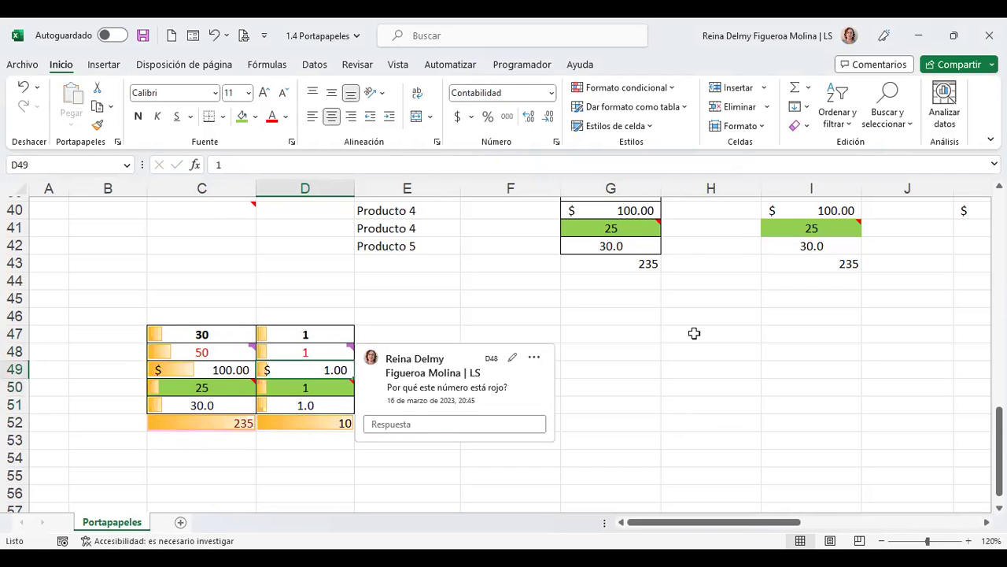
pyautogui.press('Up')
pyautogui.press('Up')
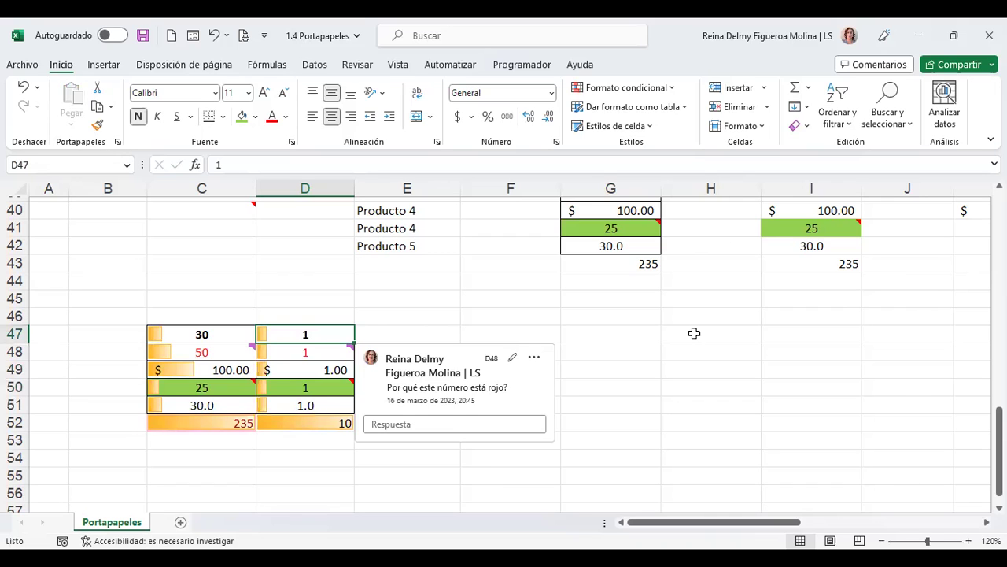
pyautogui.press('Down')
pyautogui.press('Down')
pyautogui.press('Down')
pyautogui.press('Down')
pyautogui.press('Down')
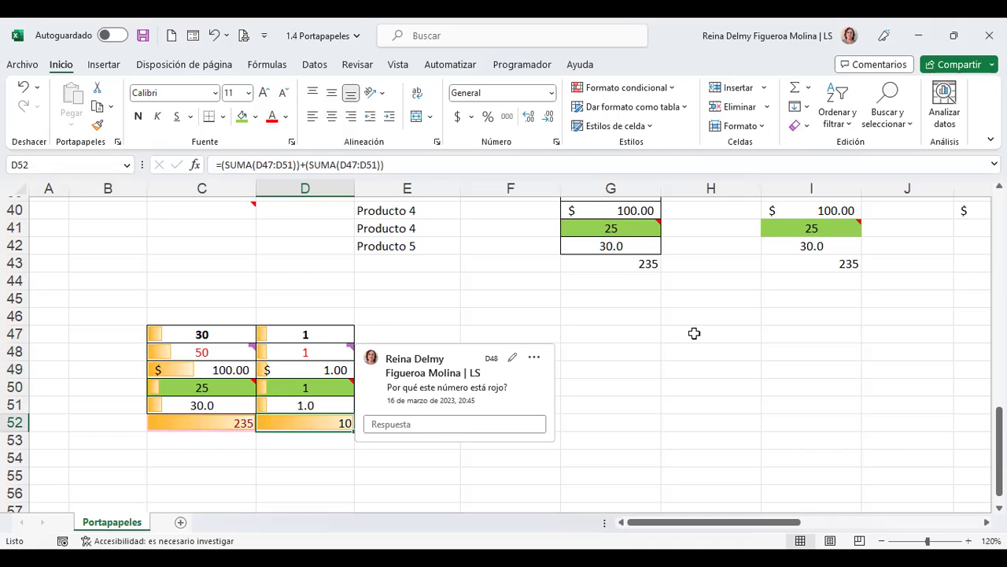
pyautogui.press('F2')
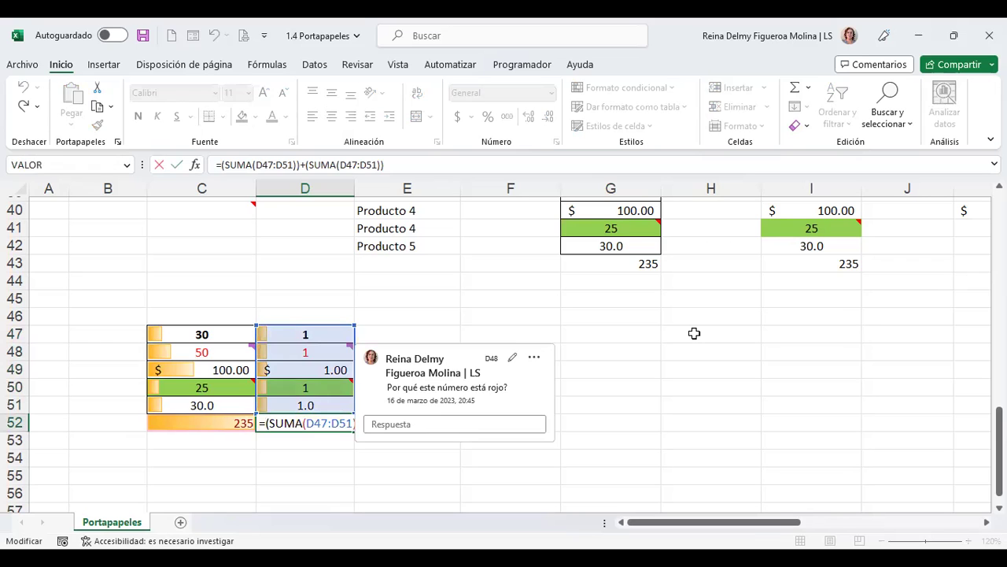
pyautogui.press('Return')
pyautogui.click(306, 423)
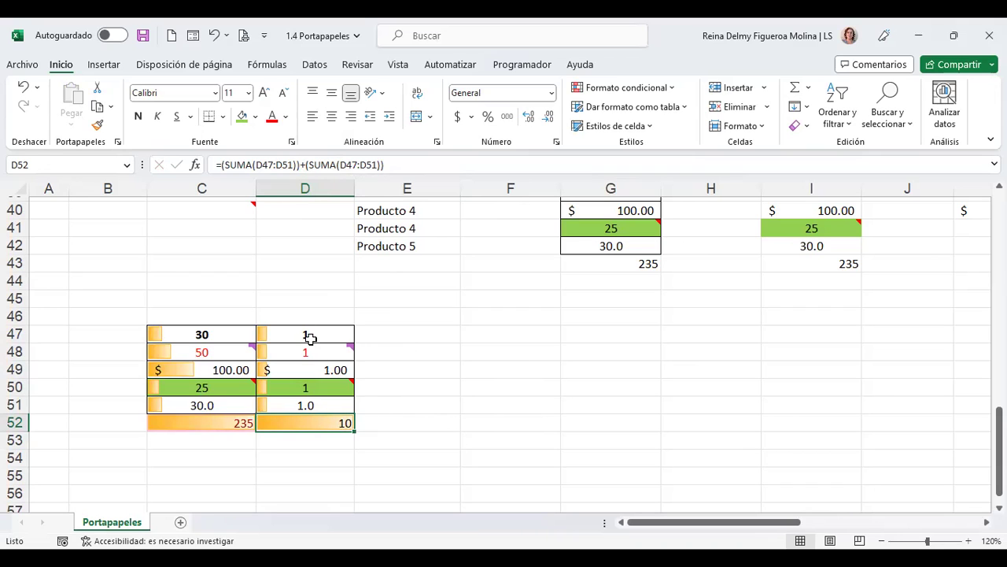
pyautogui.moveTo(312, 335); pyautogui.dragTo(310, 420)
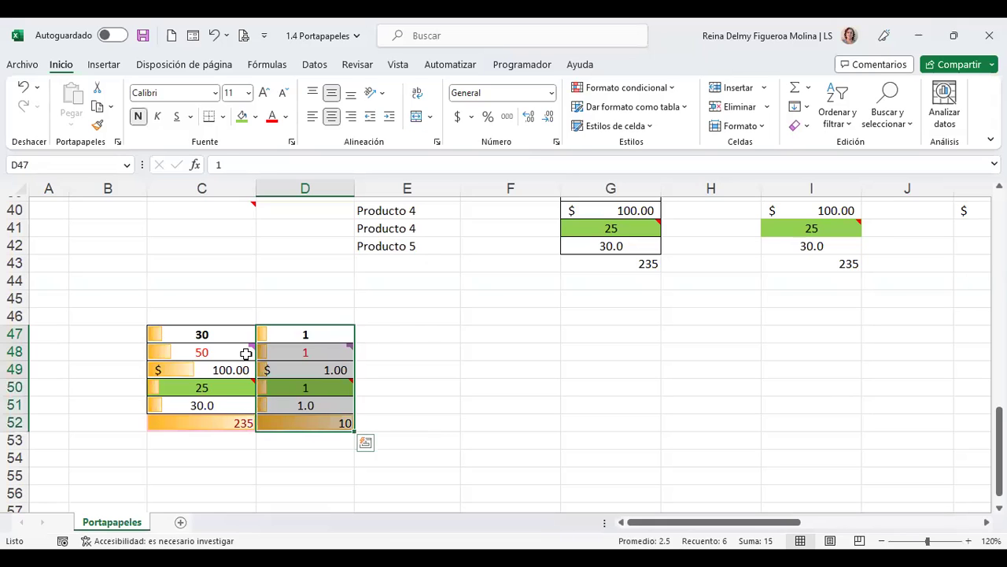
# Paste C47:C52 onto D47 with Restar, giving -29, -49, -$99.00, -24, -29.0 and -230
pyautogui.moveTo(223, 334); pyautogui.dragTo(225, 429)
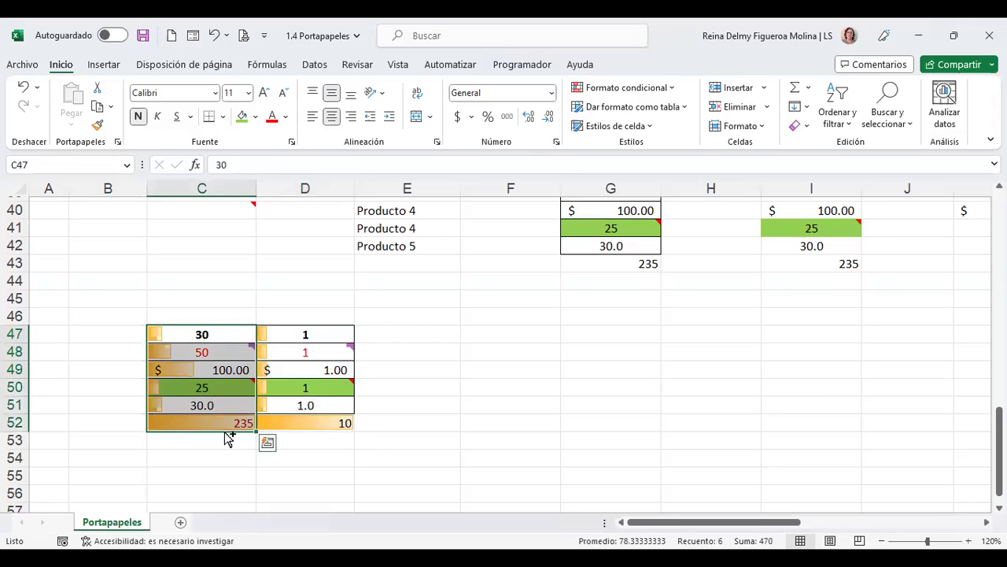
pyautogui.hotkey('ctrl', 'c')
pyautogui.click(325, 329)
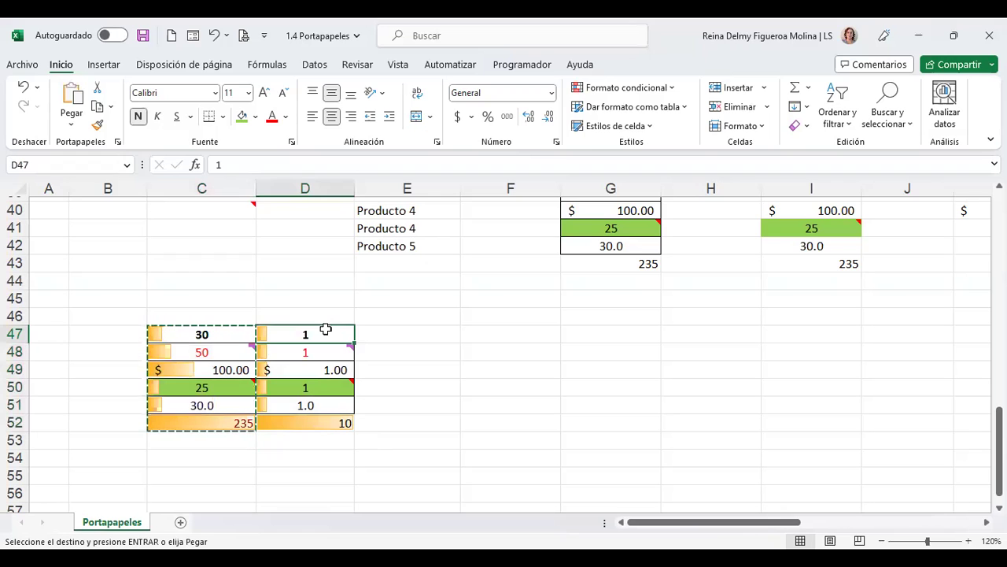
pyautogui.hotkey('ctrl', 'alt', 'v')
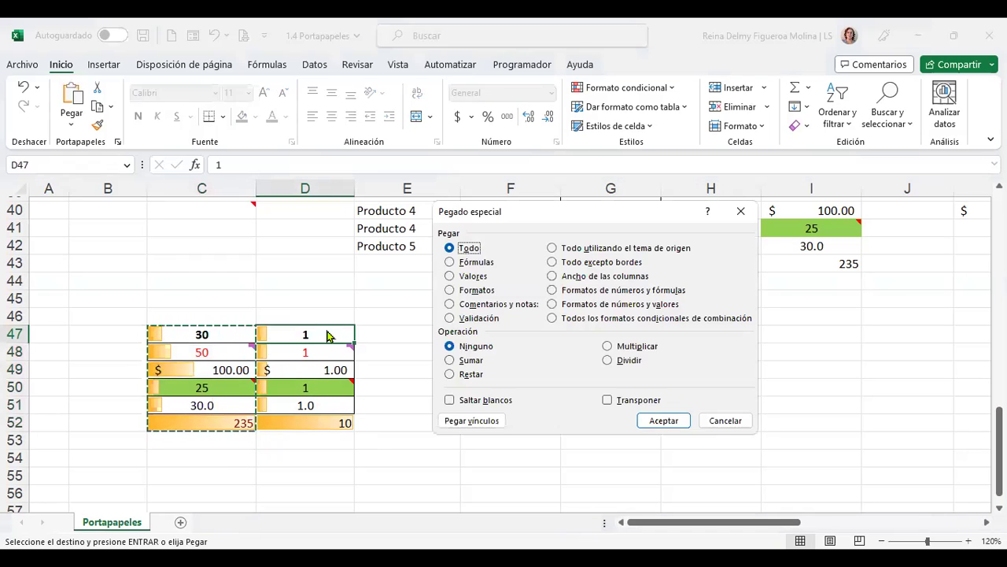
pyautogui.click(463, 374)
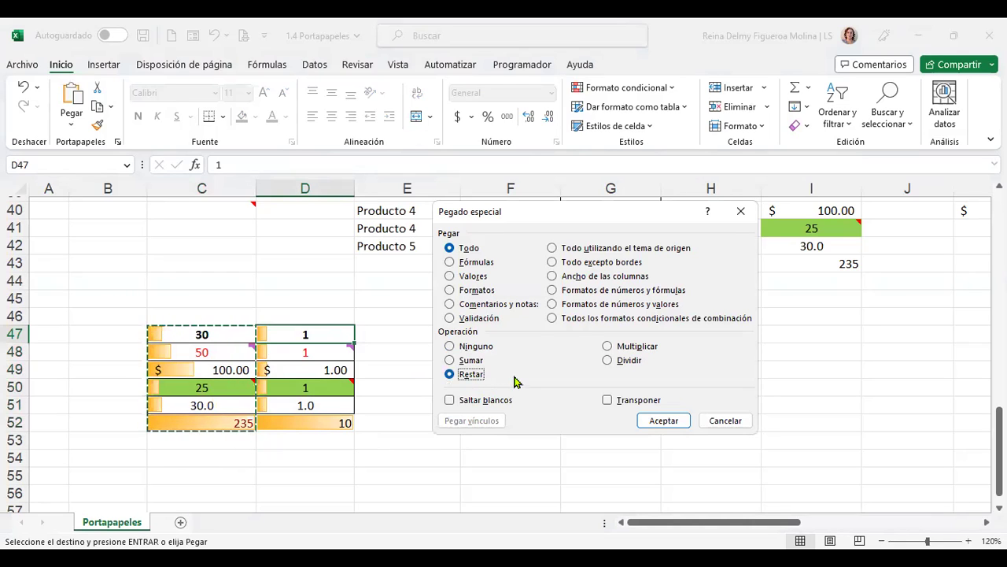
pyautogui.click(663, 419)
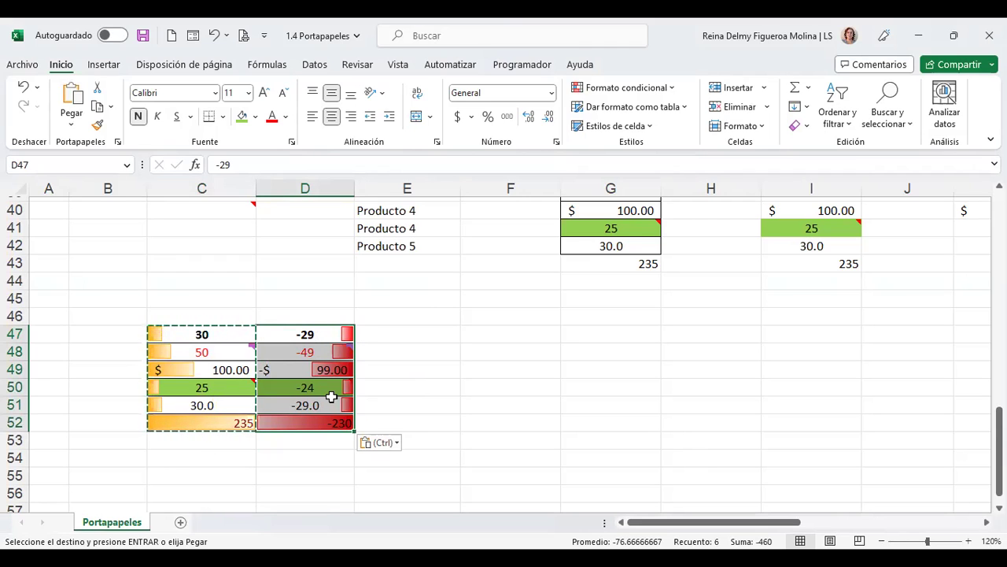
pyautogui.moveTo(206, 387)
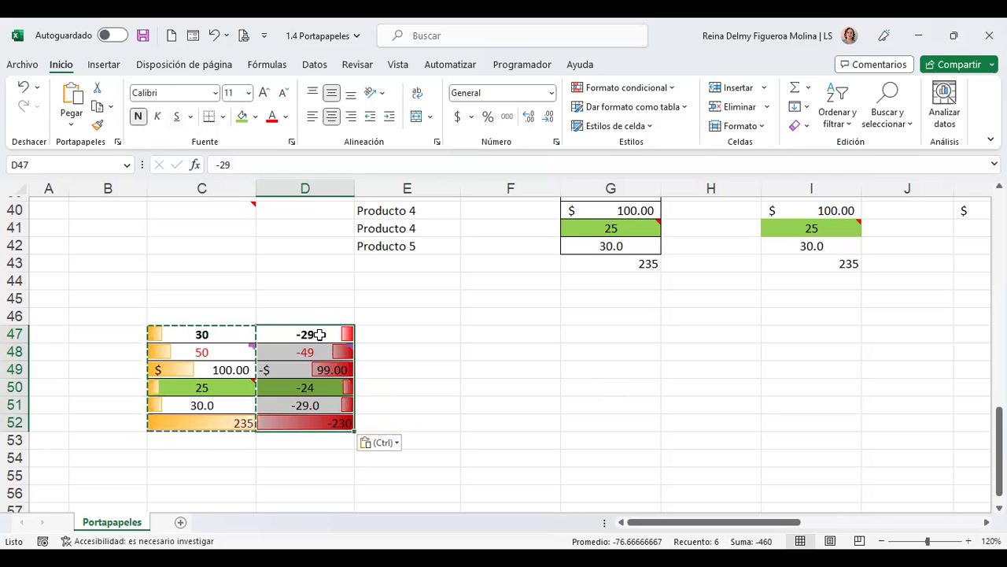
# Enter 2 in each cell of D47:D51, making the D52 total 10
pyautogui.click(320, 334)
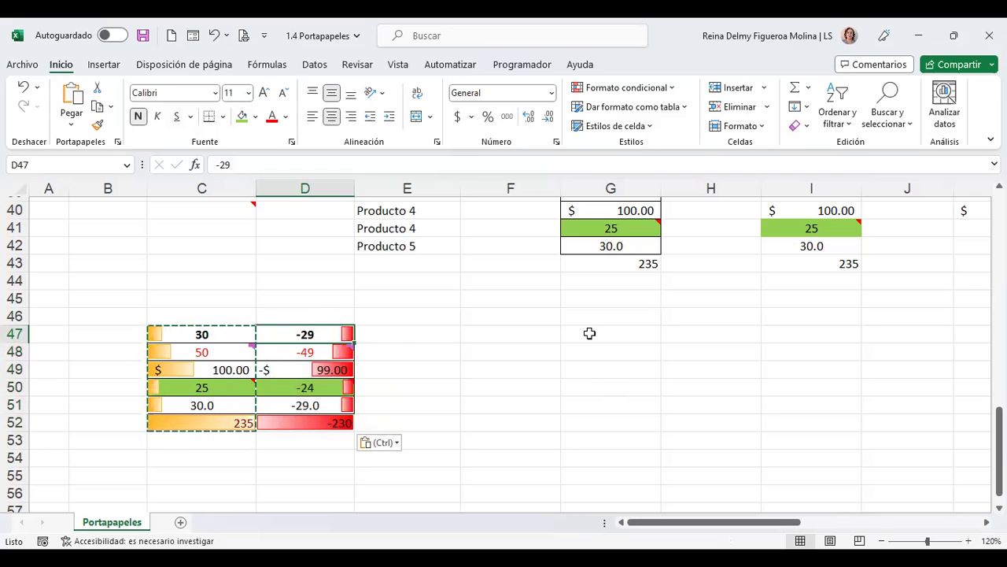
pyautogui.write('2 2')
pyautogui.press('Return')
pyautogui.write('2 2')
pyautogui.press('Return')
pyautogui.write('2')
pyautogui.press('Return')
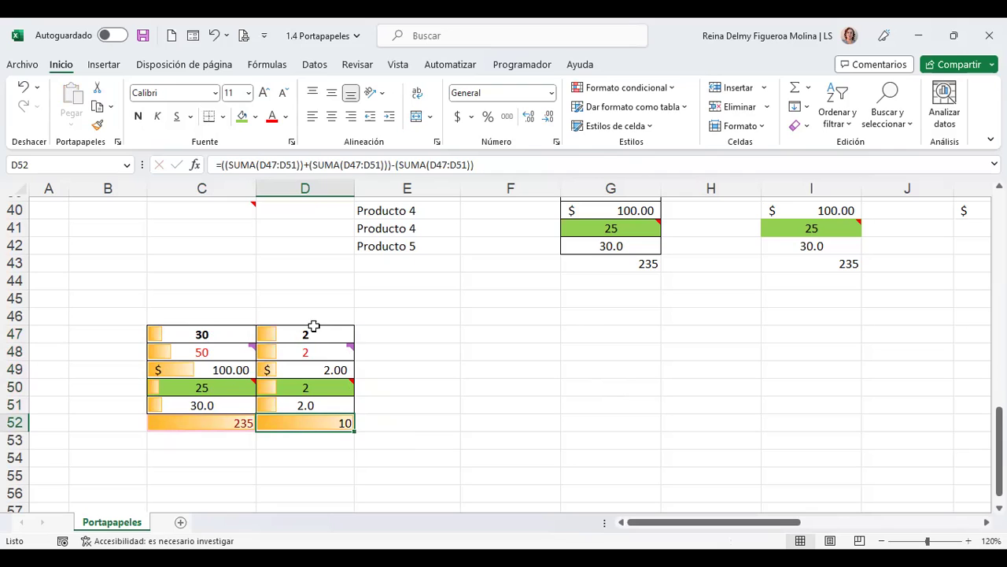
# Copy C47:C52 and bring up Paste Special at D47
pyautogui.moveTo(200, 333); pyautogui.dragTo(203, 426)
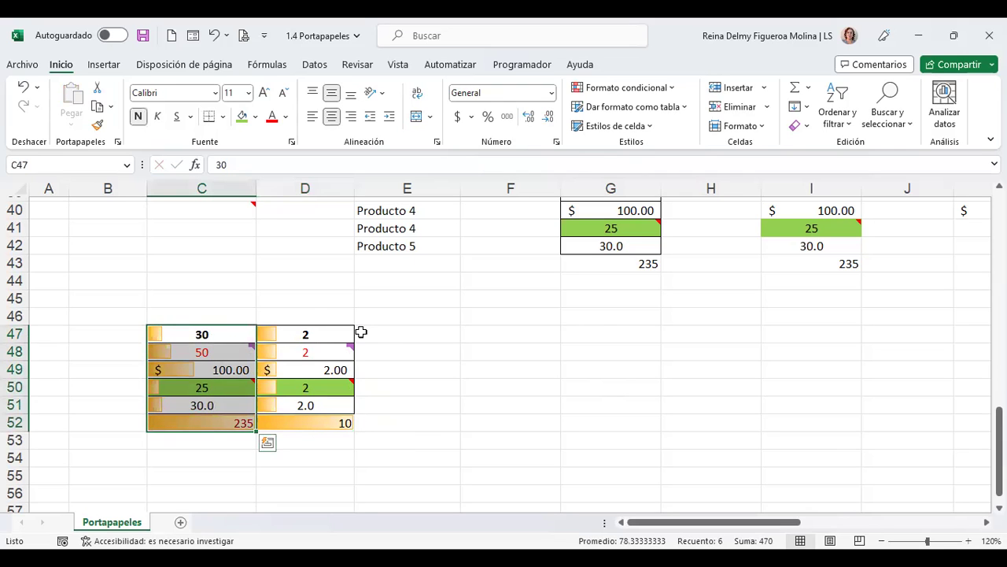
pyautogui.hotkey('ctrl', 'c')
pyautogui.click(312, 334)
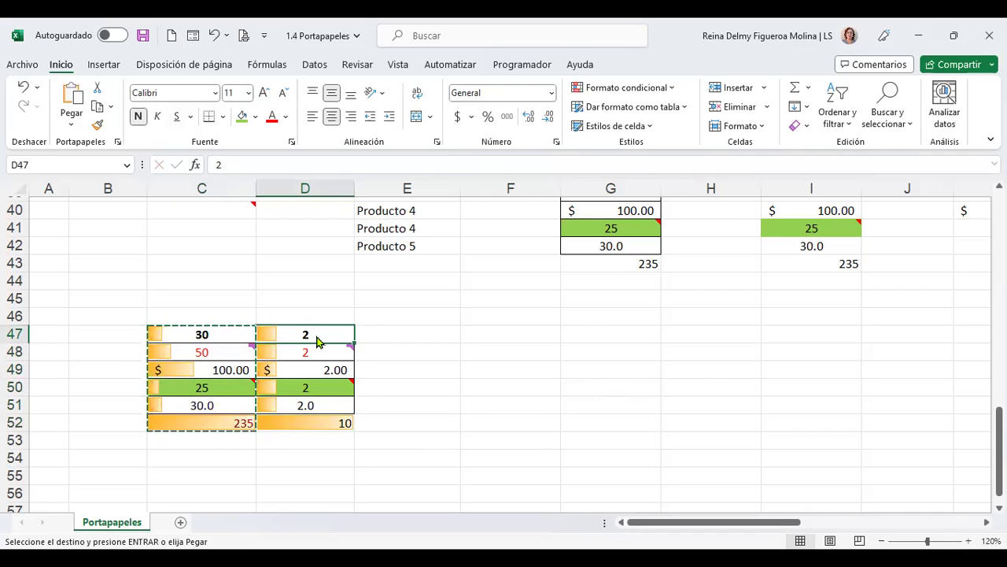
pyautogui.hotkey('ctrl', 'alt', 'v')
# Apply Multiplicar to get 60, 100, $200.00, 50, 60.0 and 220900 in D52
pyautogui.click(609, 347)
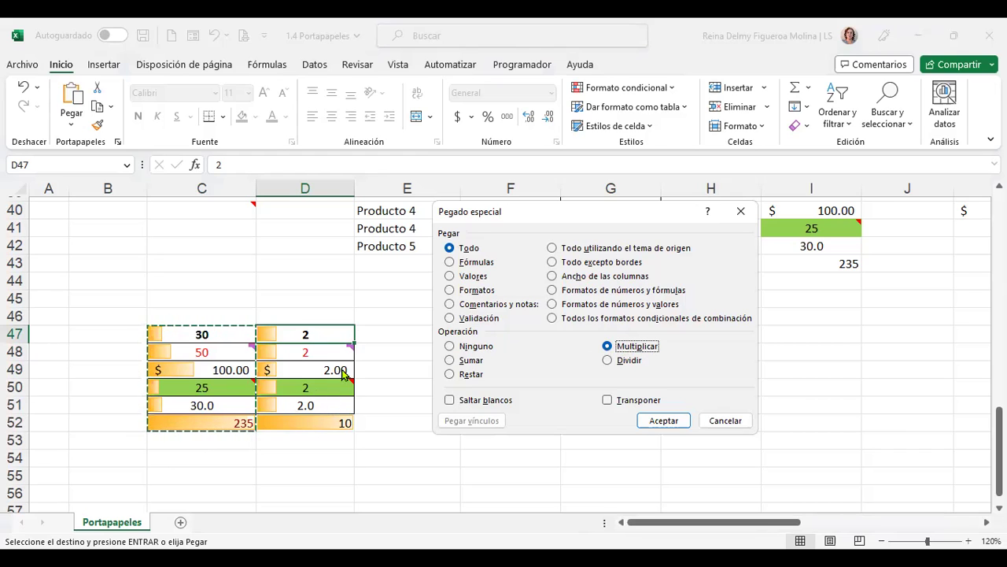
pyautogui.click(674, 419)
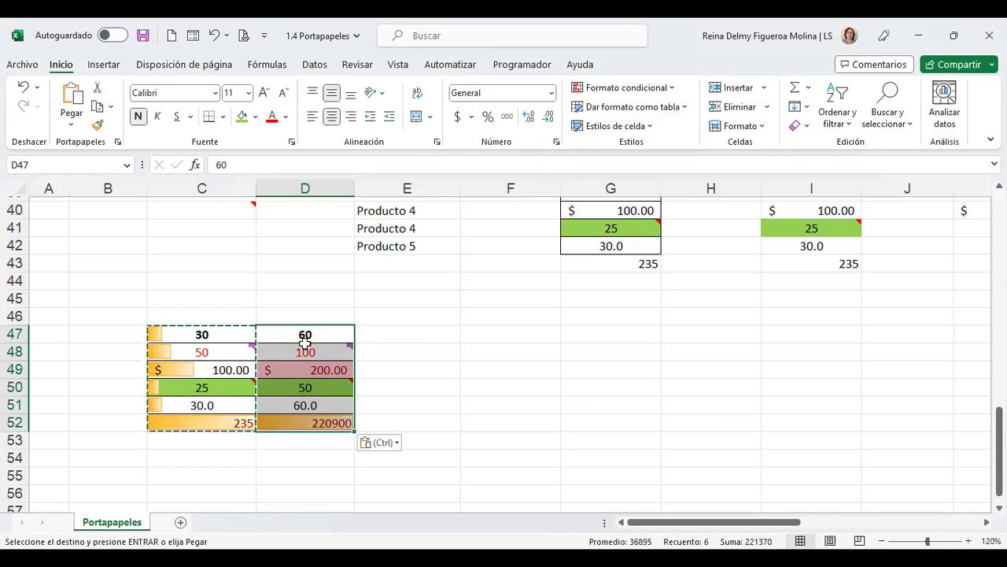
pyautogui.click(311, 418)
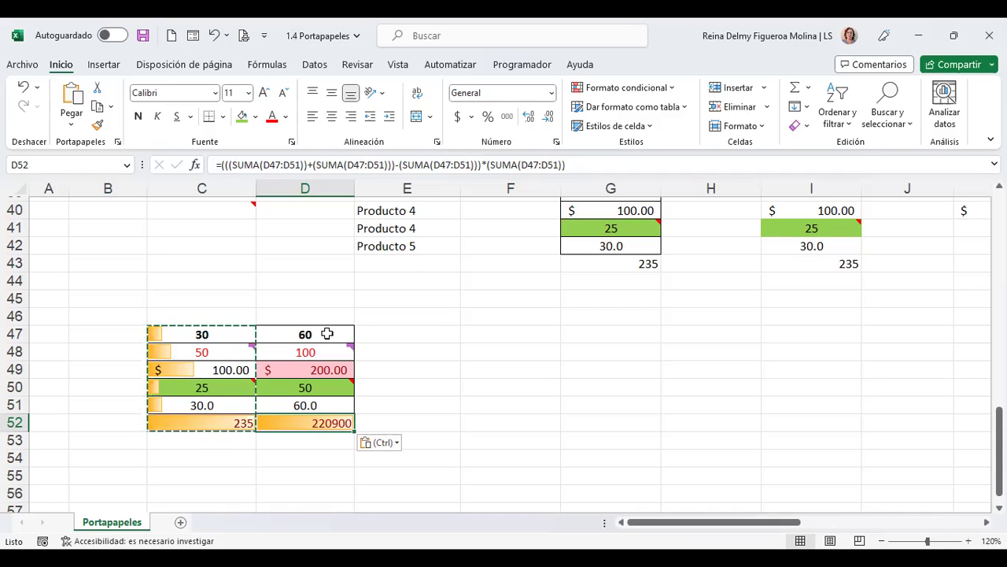
# Clear D47:D51 and enter 10 in each cell, giving a D52 total of 2500
pyautogui.moveTo(327, 333); pyautogui.dragTo(319, 403)
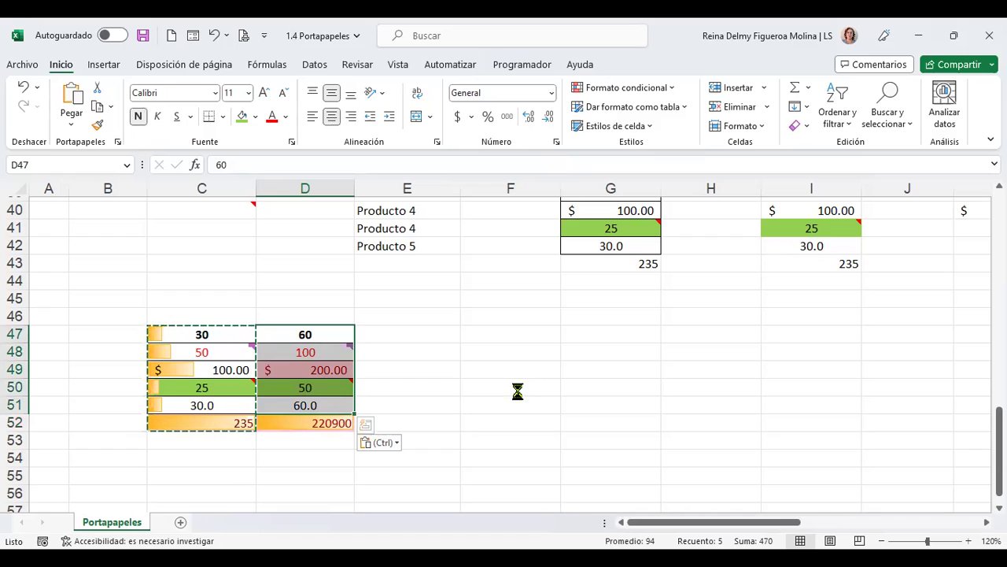
pyautogui.press('Delete')
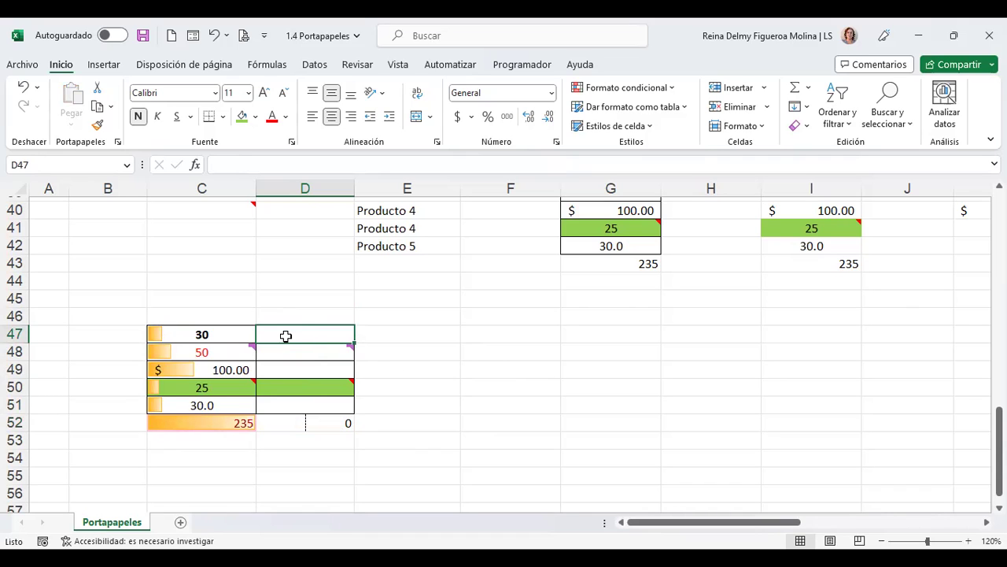
pyautogui.moveTo(313, 348)
pyautogui.write('10')
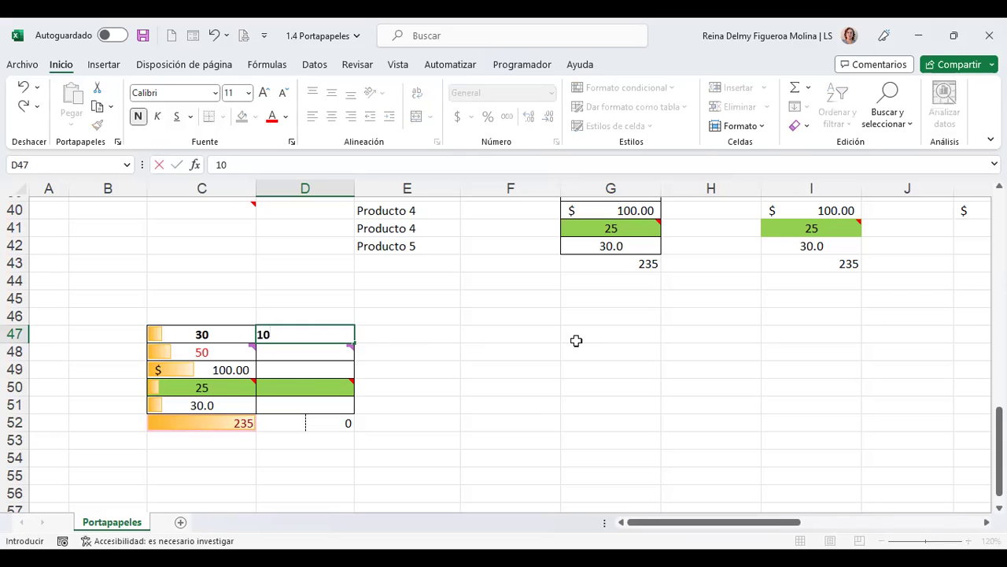
pyautogui.press('Return')
pyautogui.write('10')
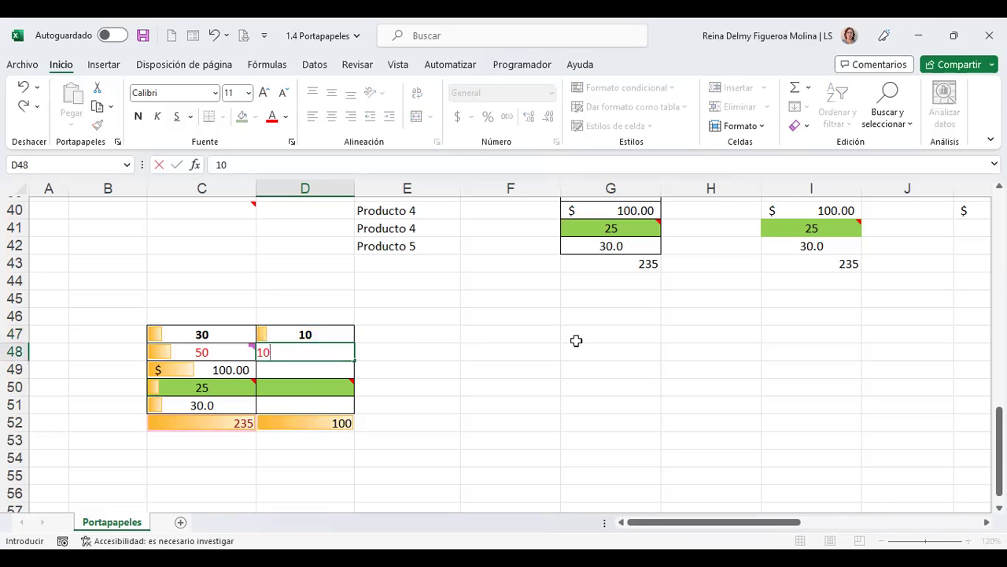
pyautogui.press('Return')
pyautogui.write('10')
pyautogui.press('Return')
pyautogui.write('10')
pyautogui.press('Return')
pyautogui.write('10')
pyautogui.press('Return')
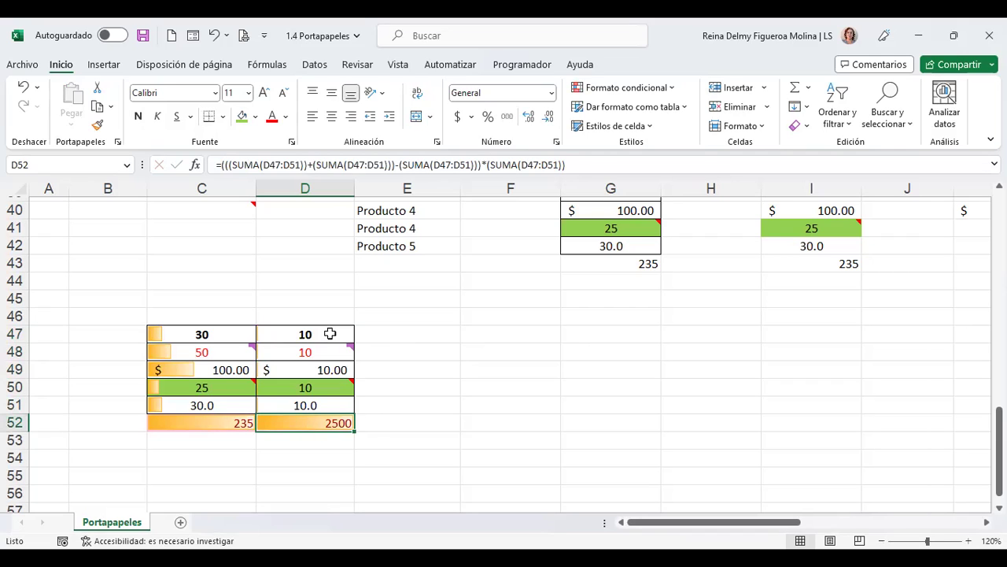
# Copy the source values in C47:C51
pyautogui.moveTo(329, 334); pyautogui.dragTo(325, 405)
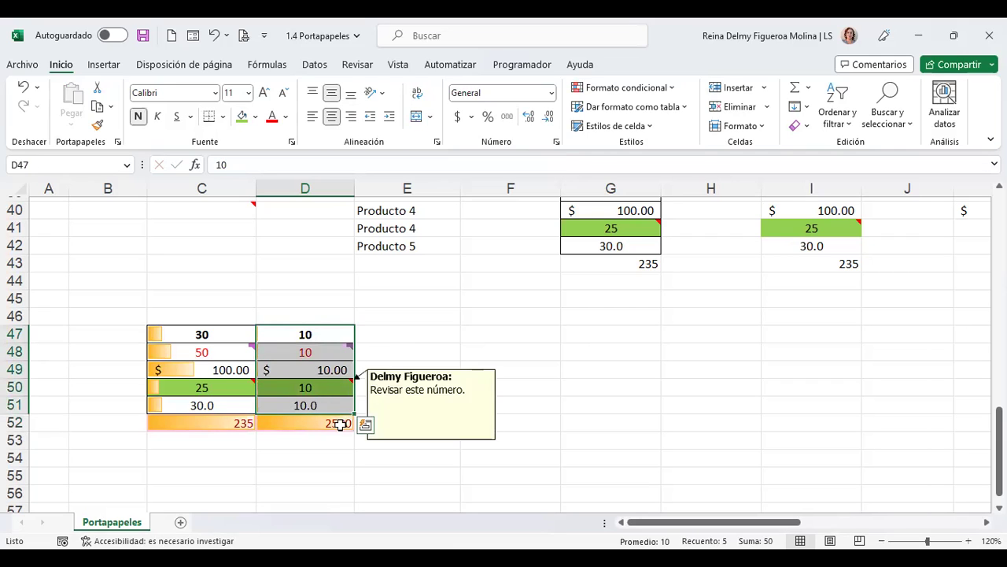
pyautogui.moveTo(225, 332); pyautogui.dragTo(225, 417)
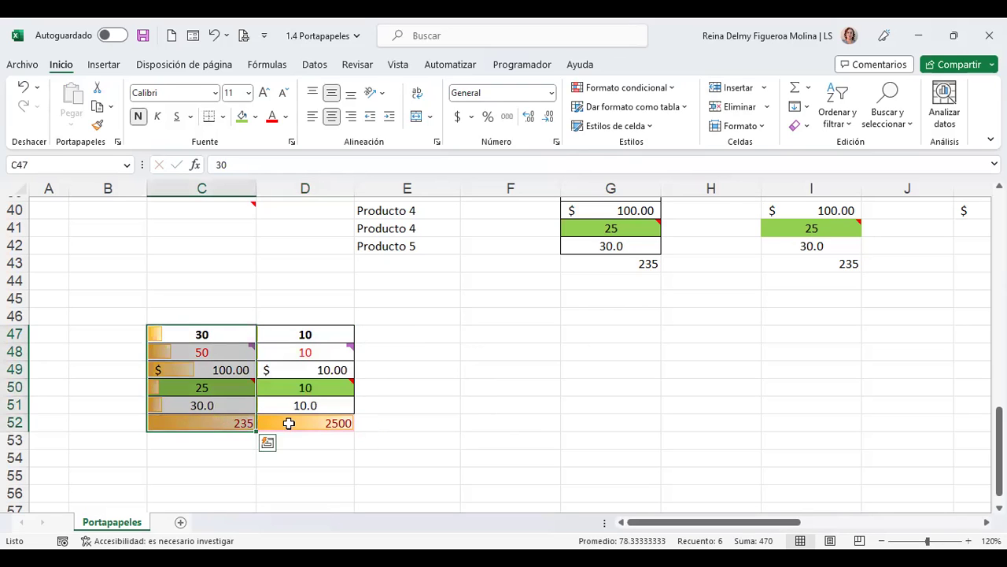
pyautogui.click(228, 404)
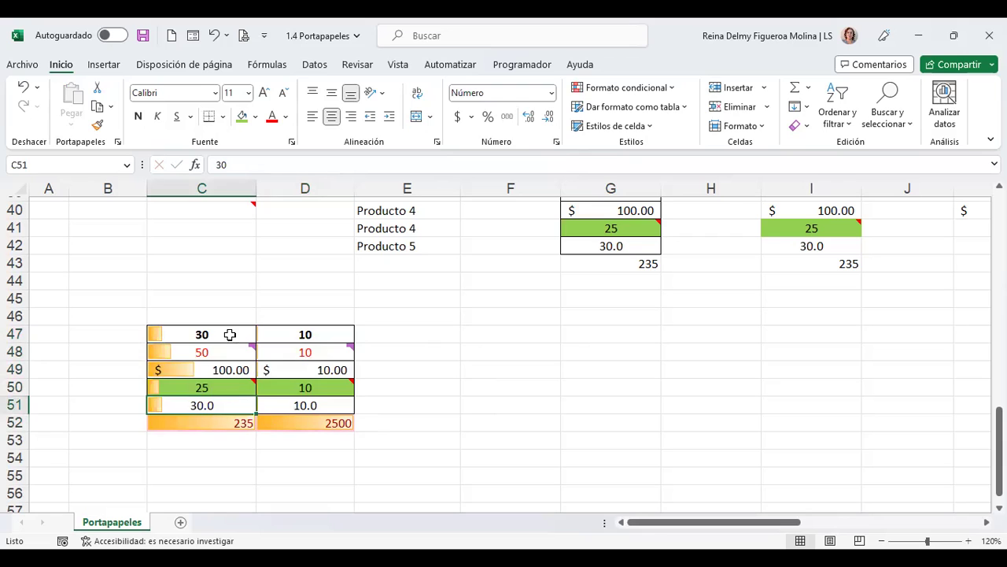
pyautogui.moveTo(227, 334); pyautogui.dragTo(225, 408)
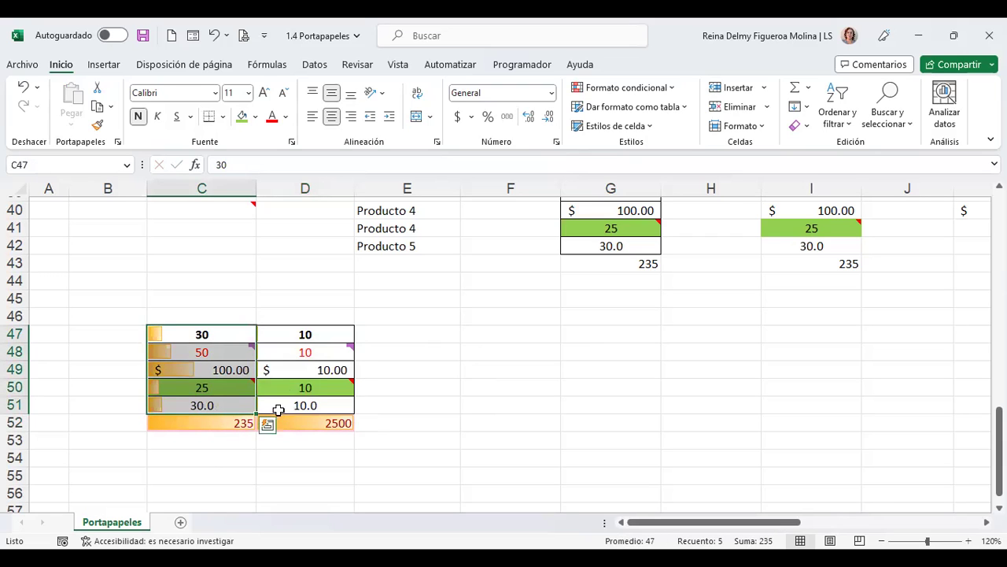
pyautogui.hotkey('ctrl', 'c')
# Divide D47:D51 by them with Paste Special, giving 0.333333333, 0.2, 0.10, 0.4, 0.3, and check the results
pyautogui.click(304, 333)
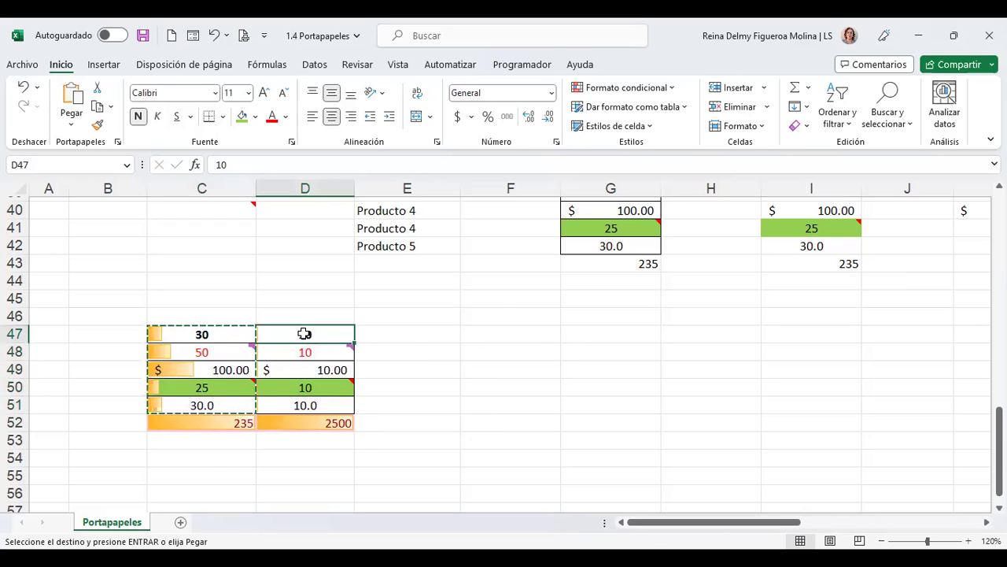
pyautogui.hotkey('ctrl', 'alt', 'v')
pyautogui.click(629, 361)
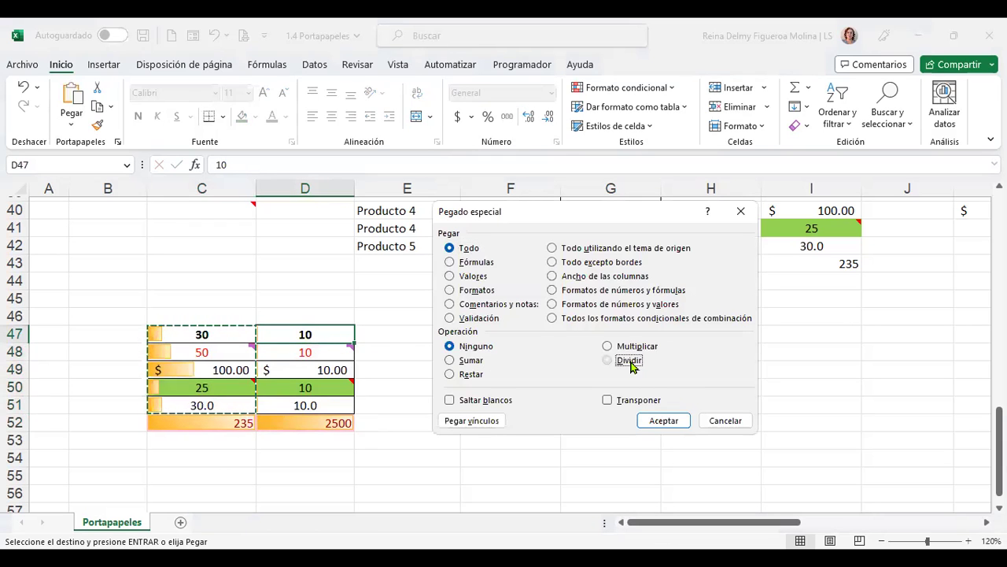
pyautogui.click(664, 421)
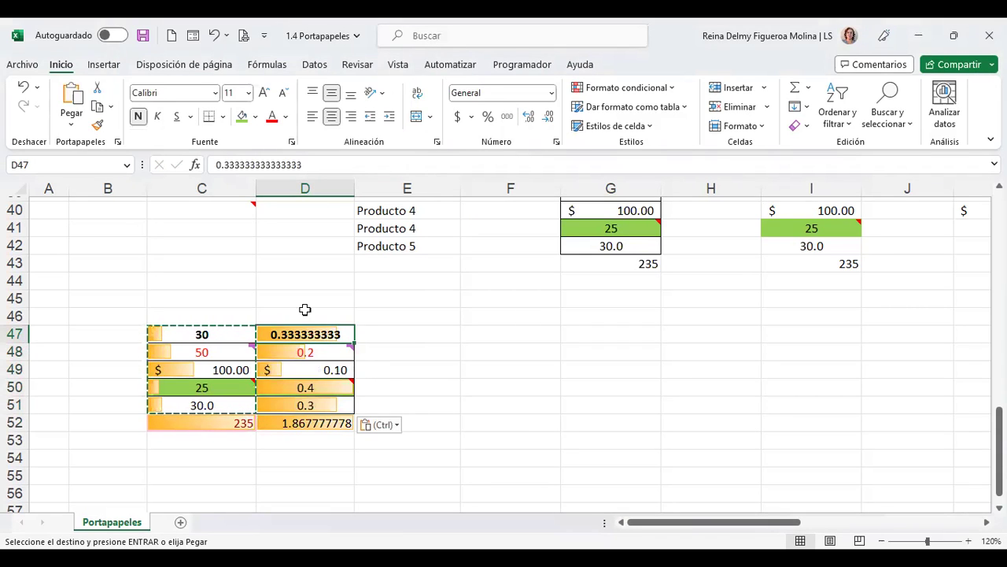
pyautogui.click(316, 354)
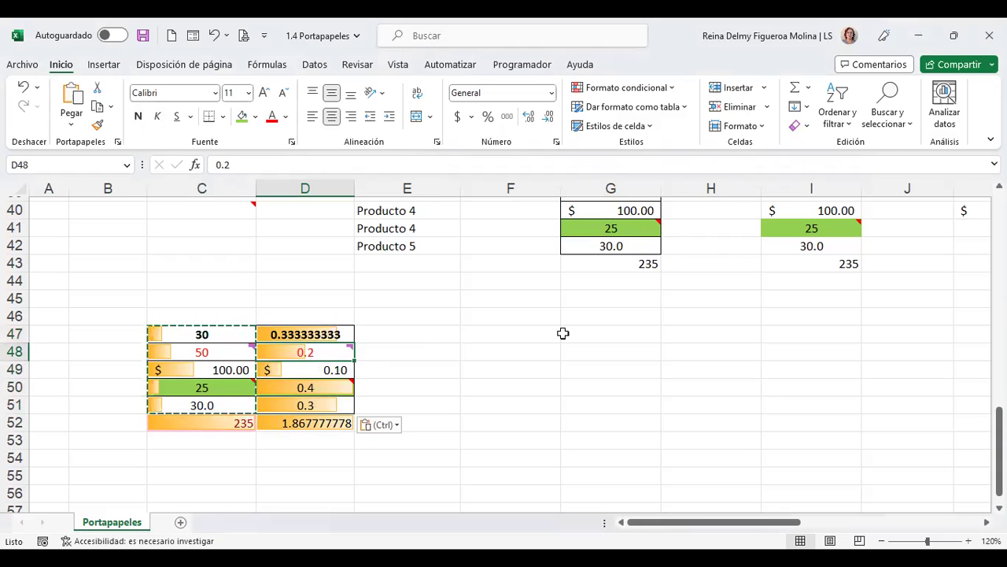
pyautogui.press('Down')
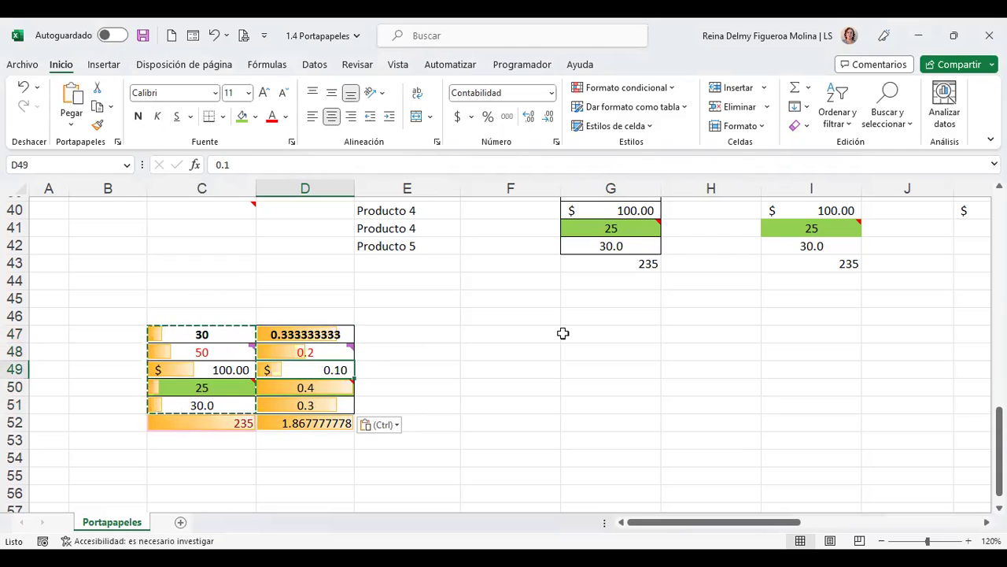
pyautogui.press('Down')
pyautogui.press('Down')
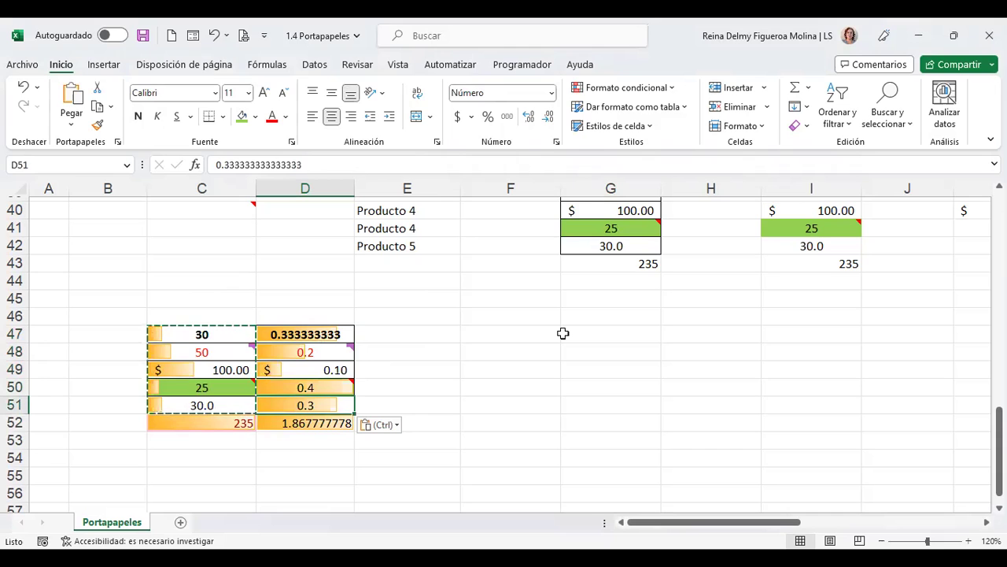